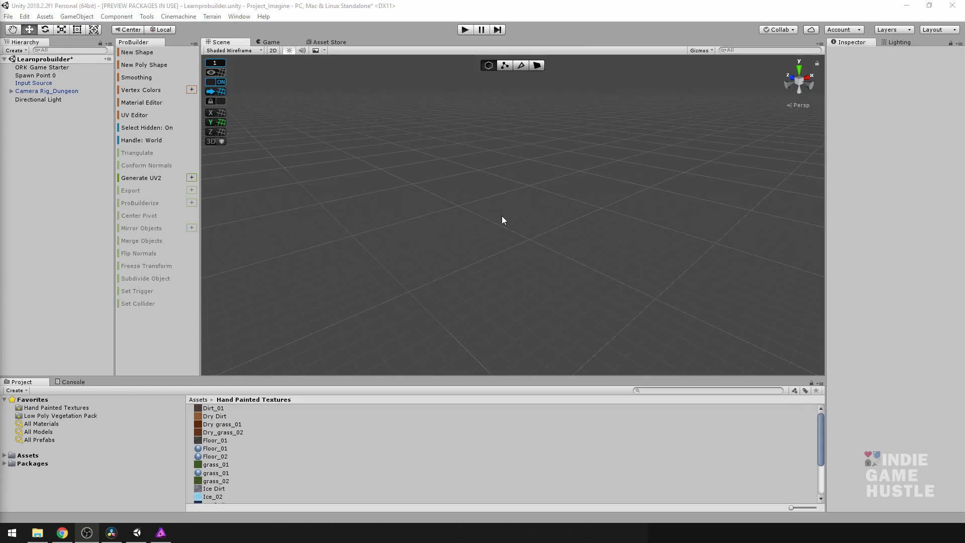
Add a new ProBuilder cube to the scene
right_click_drag(525, 235, 526, 224)
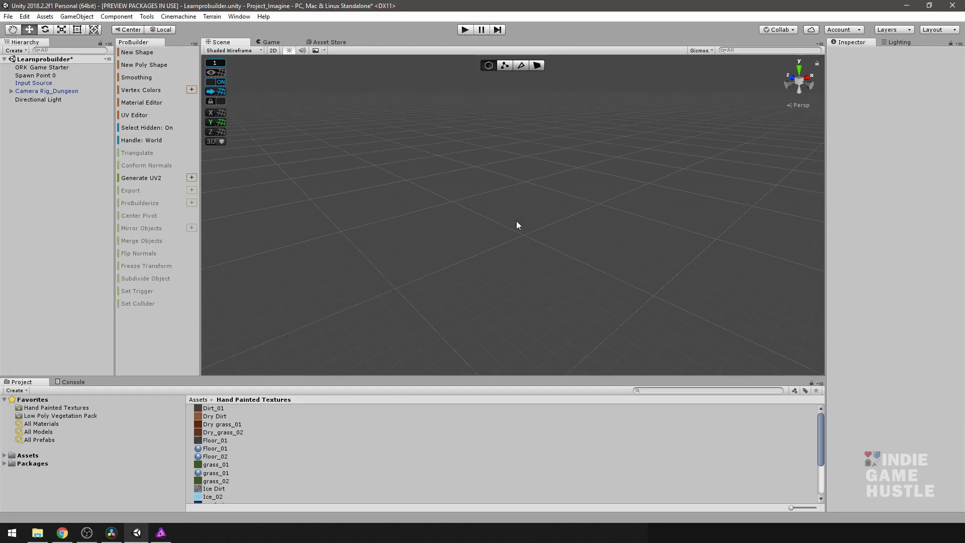
key("ctrl+shift+k")
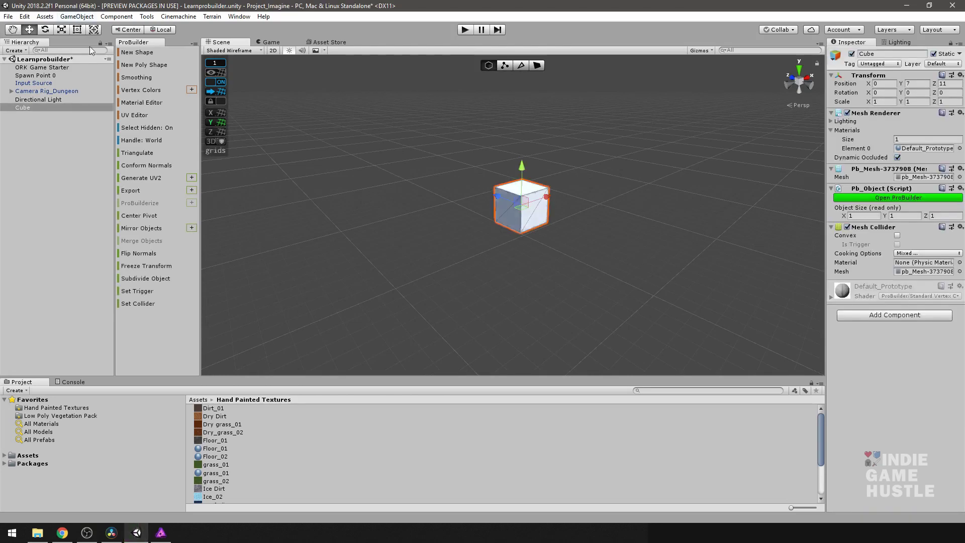
left_click(138, 52)
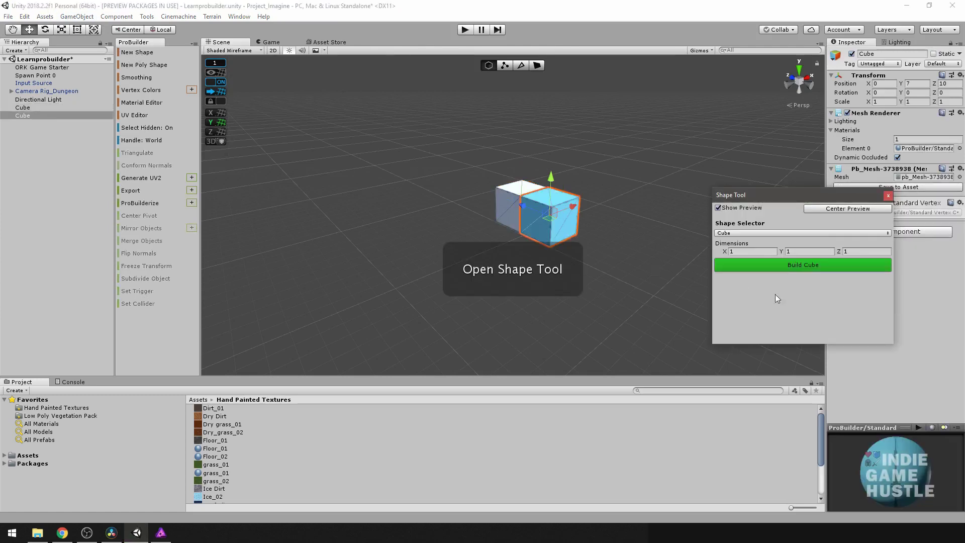
left_click(888, 195)
left_click(522, 208)
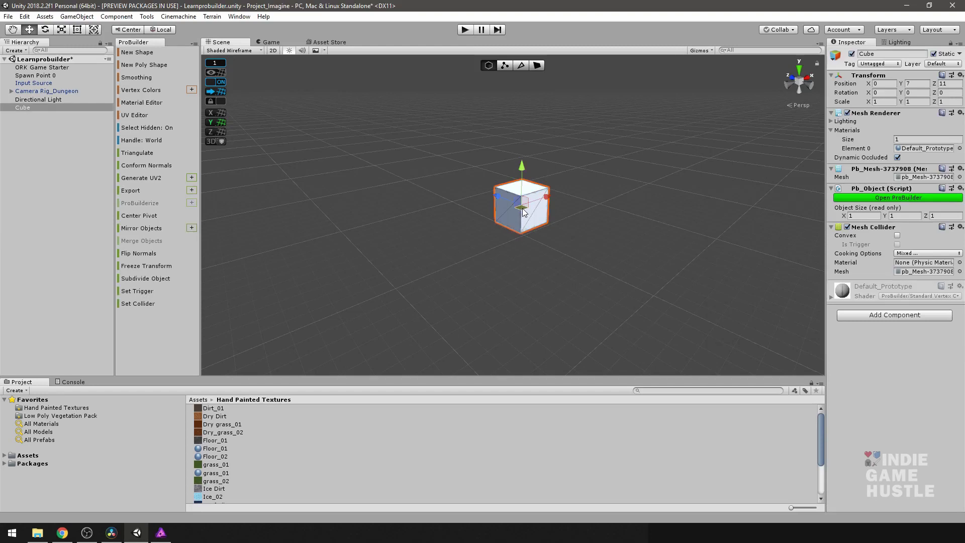
Frame the cube in the scene and open the UV Editor as a floating window over it
key("f")
scroll(521, 219, "down", 3)
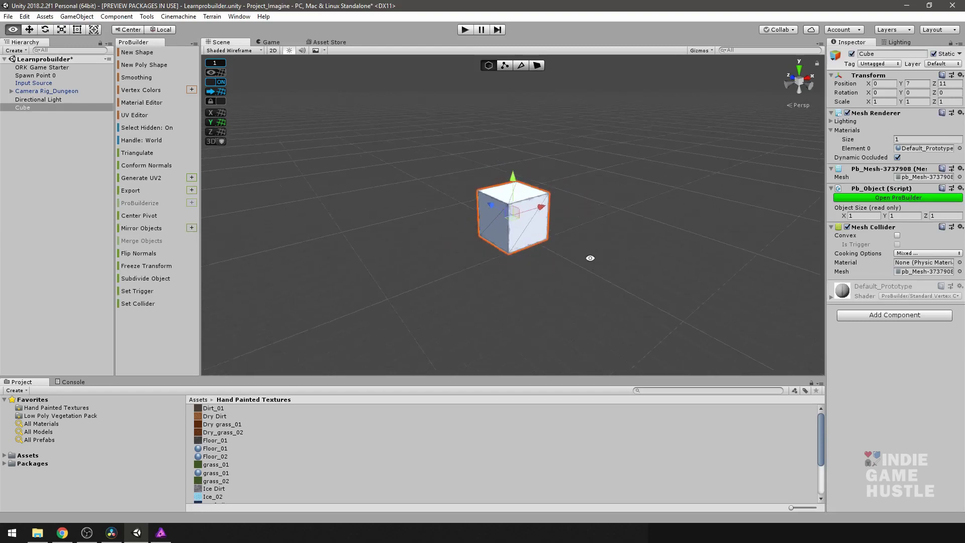
mouse_move(586, 258)
left_mouse_down("alt")
mouse_move(578, 259)
mouse_move(623, 261)
mouse_move(570, 268)
left_mouse_up("alt")
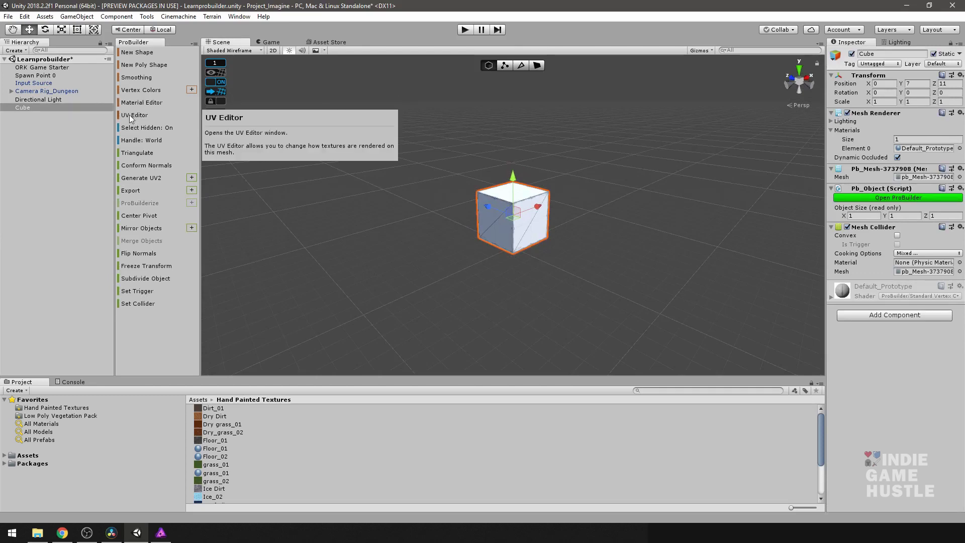
left_click(130, 115)
left_click_drag(177, 95, 466, 94)
Look over the cube's UV layout and place the UV Editor window beside the cube so both can be seen
scroll(491, 244, "down", 5)
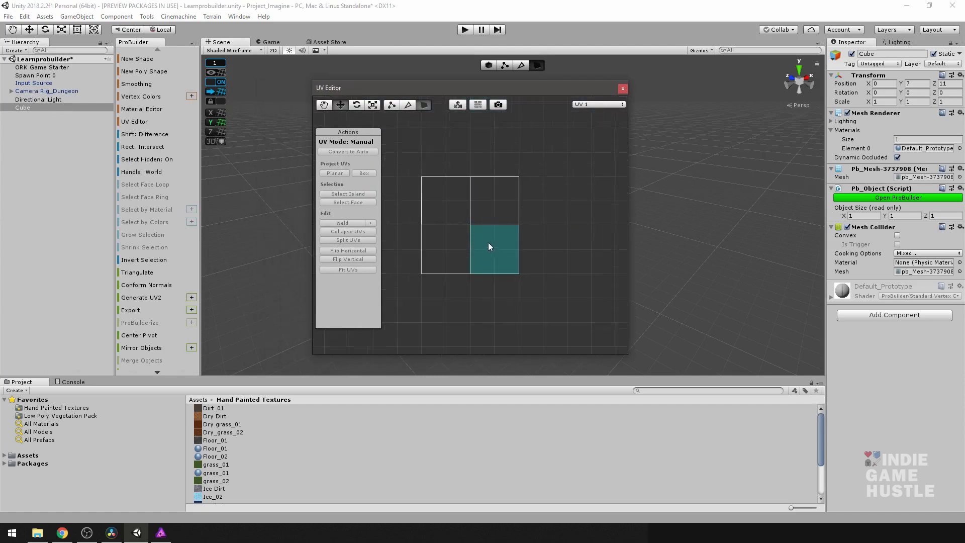
scroll(484, 233, "up", 3)
scroll(483, 233, "down", 3)
scroll(478, 231, "up", 1)
left_click_drag(474, 233, 481, 232, "alt")
left_click_drag(514, 89, 260, 96)
scroll(526, 204, "up", 3)
mouse_move(526, 207)
left_mouse_down("alt")
mouse_move(635, 224)
mouse_move(507, 209)
mouse_move(517, 213)
left_mouse_up("alt")
scroll(517, 213, "down", 2)
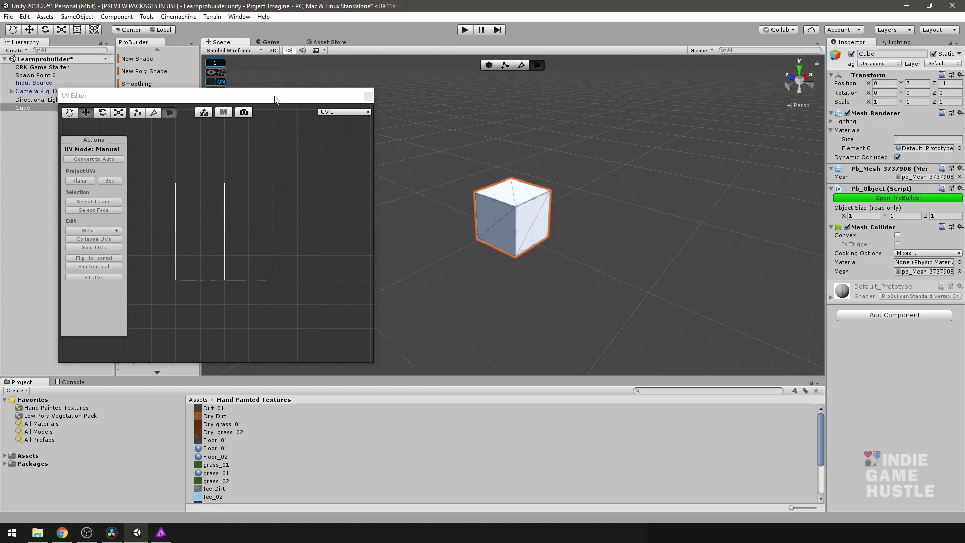
left_click_drag(276, 99, 238, 94)
Extrude the cube's side faces outward to form a flat slab of 5 by 1 by 5 units
left_click_drag(523, 156, 586, 199, "alt")
left_click(514, 225)
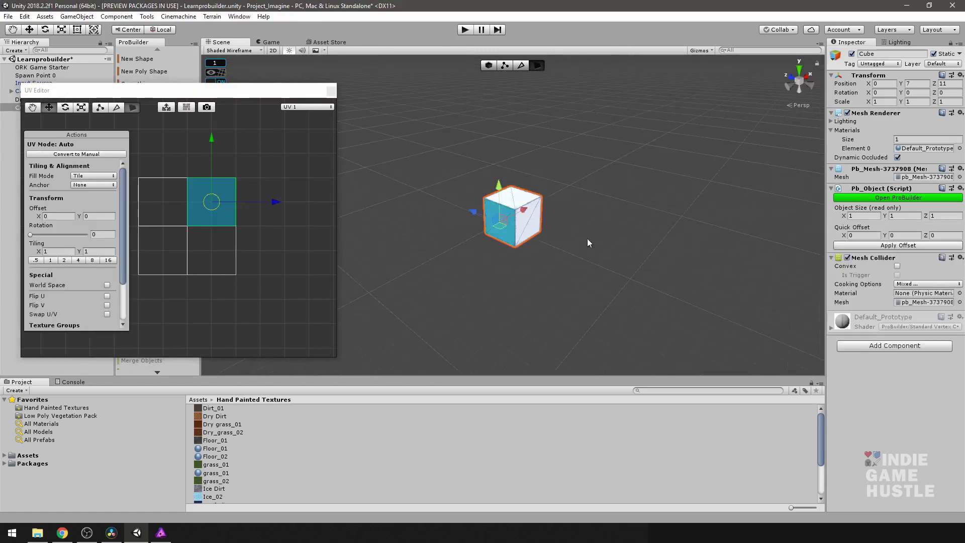
left_click_drag(586, 241, 546, 262, "alt")
left_click(546, 260)
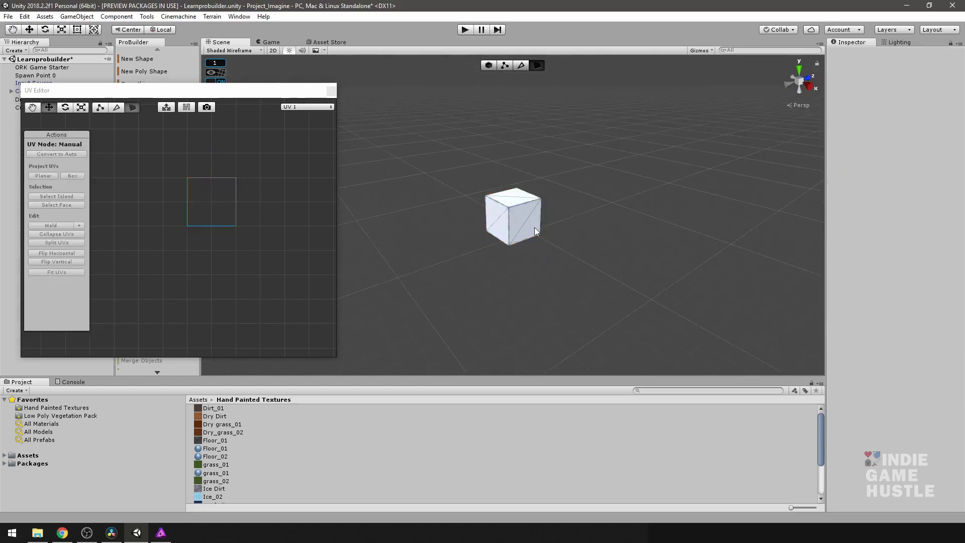
left_click(534, 228)
left_click(535, 228)
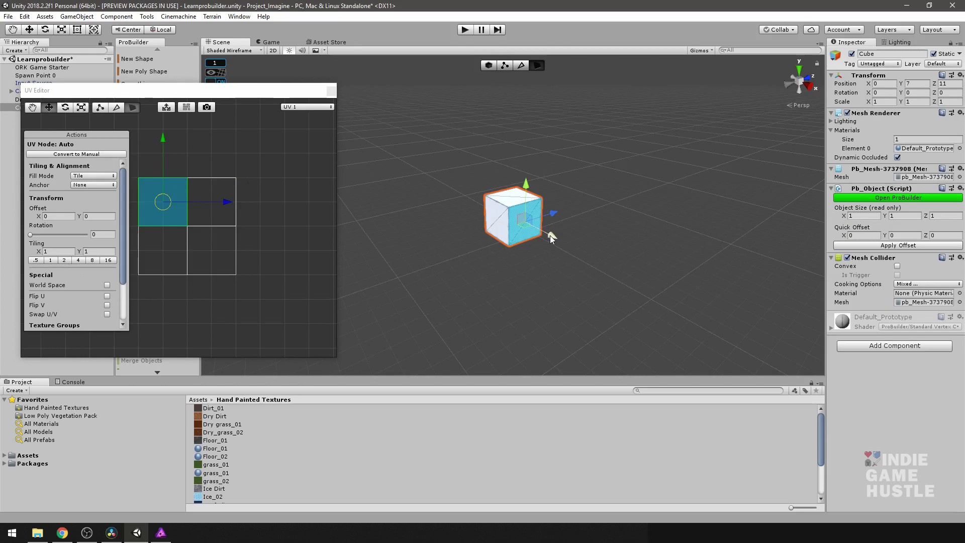
left_click_drag(550, 238, 471, 253, "shift")
left_click(525, 244)
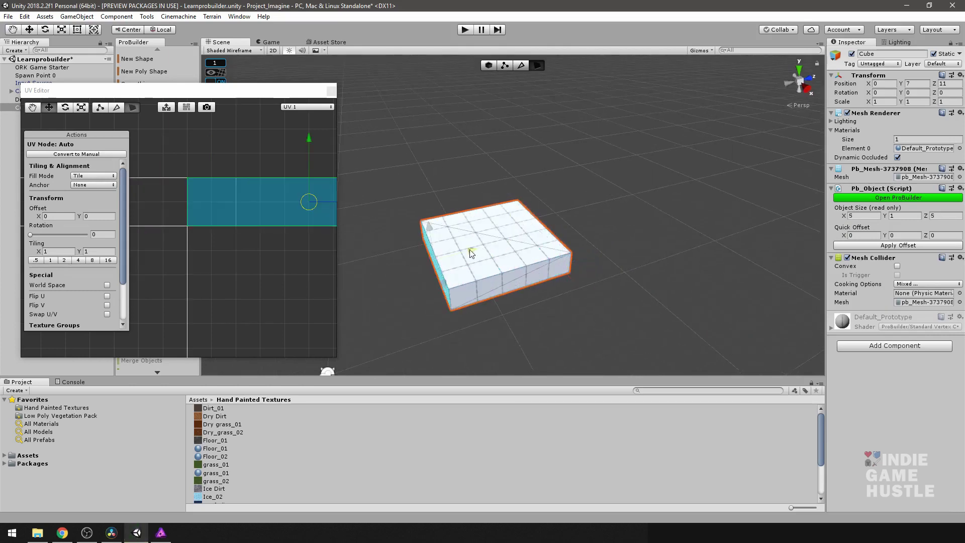
Extrude one side of the slab outward by 1 unit and raise the new strip's top face 3 units into a wall
middle_click_drag(471, 253, 574, 231)
left_click_drag(574, 231, 555, 244, "shift")
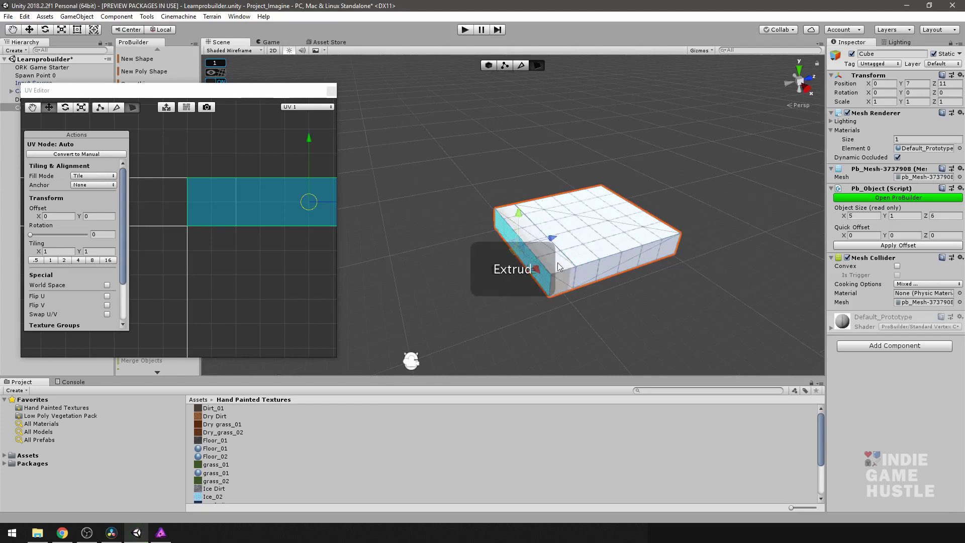
left_click(559, 260)
left_click_drag(531, 209, 522, 140, "shift")
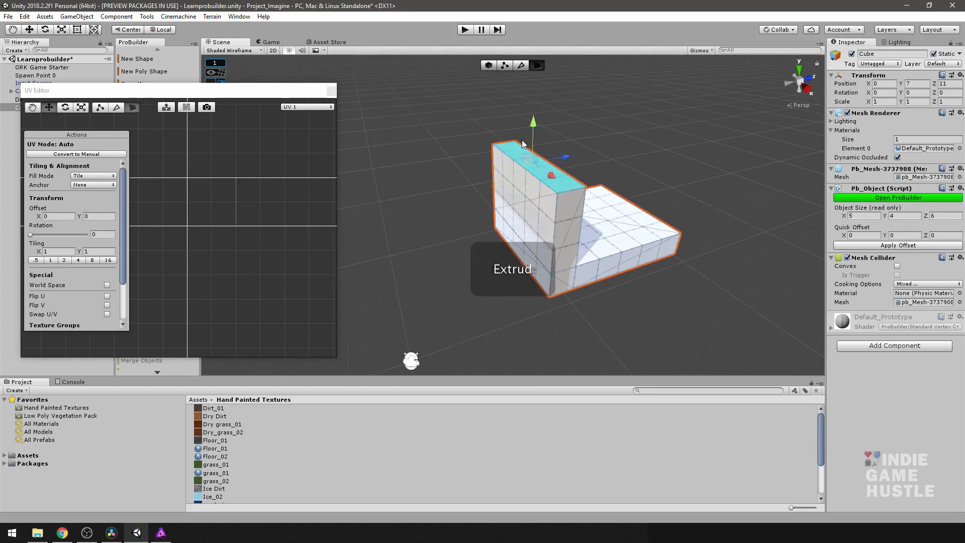
Extrude the wall's outer face 5 units outward to form a raised platform behind the slab
left_click(533, 215)
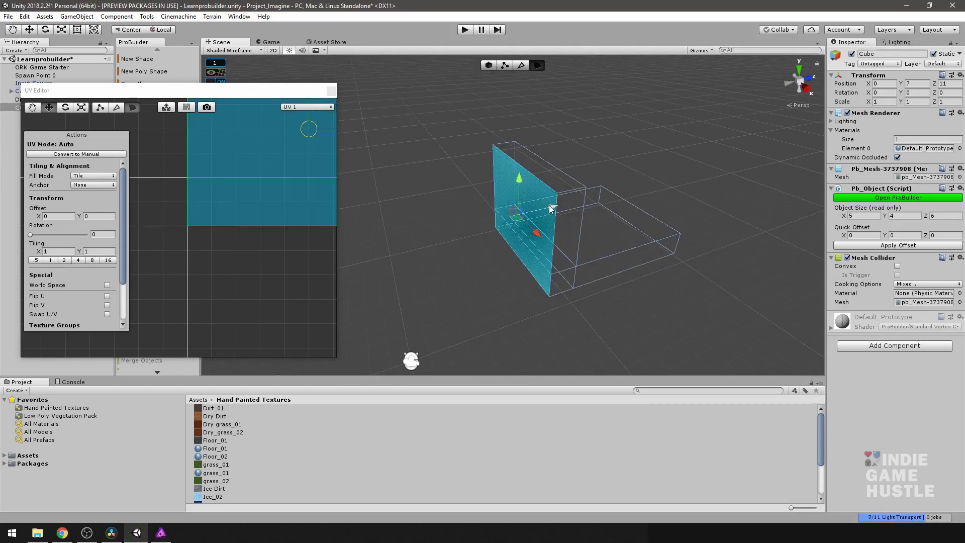
left_click_drag(529, 213, 585, 237, "alt")
middle_click_drag(586, 238, 514, 249)
Open the Material Editor and apply the Floor_01 material to the whole stepped block
left_click_drag(224, 91, 224, 189)
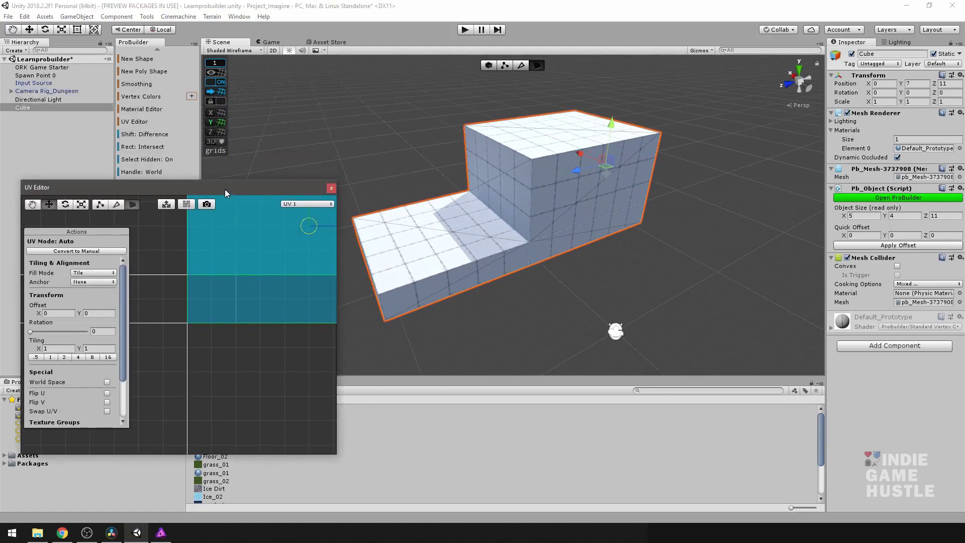
left_click(138, 109)
left_click_drag(225, 80, 181, 97)
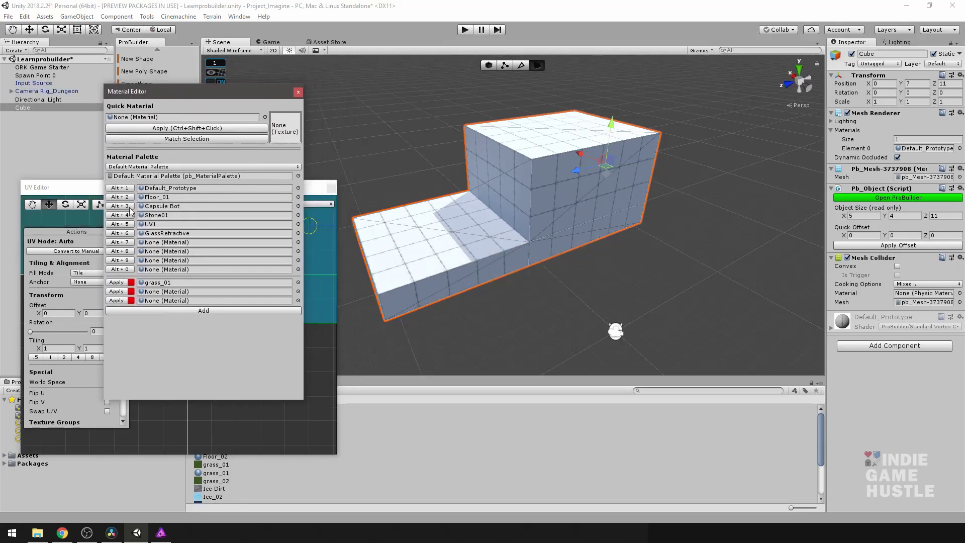
left_click(488, 66)
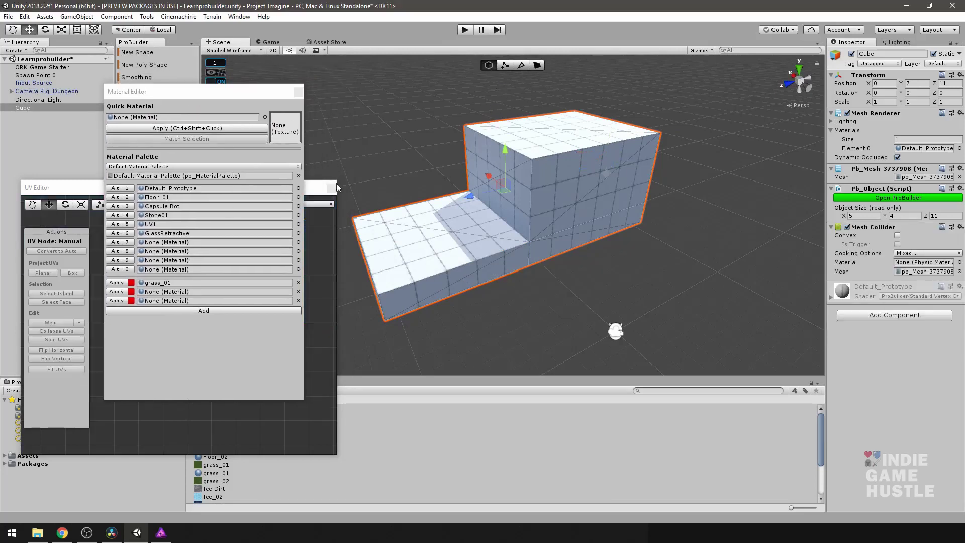
left_click(120, 196)
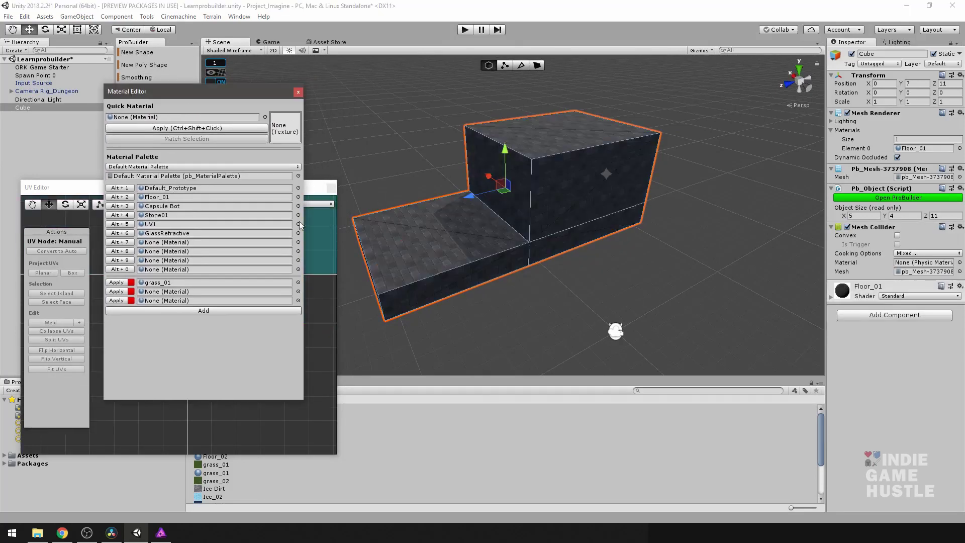
Apply the grass_01 material to the block's two top faces and the riser between them, and close the Material Editor
left_click(536, 66)
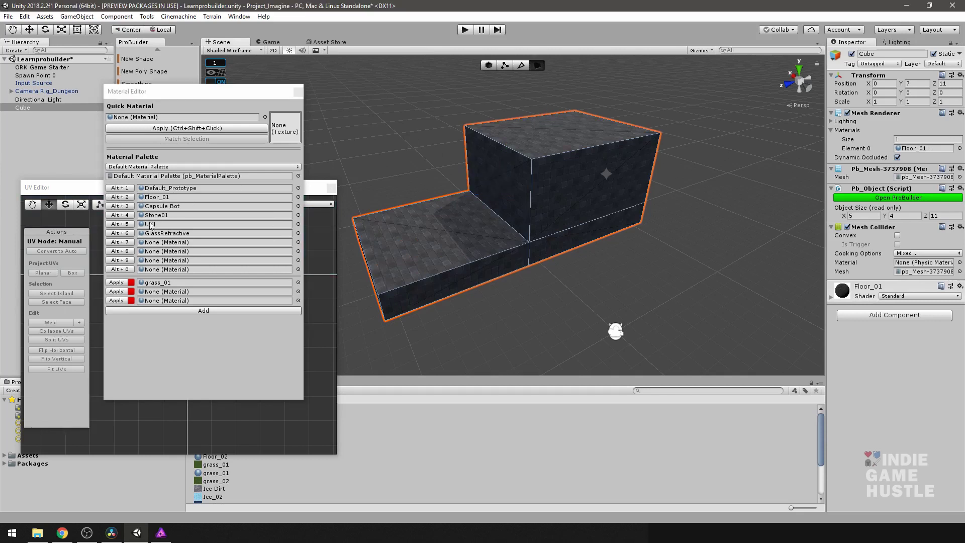
left_click(428, 235)
left_click(556, 137, "shift")
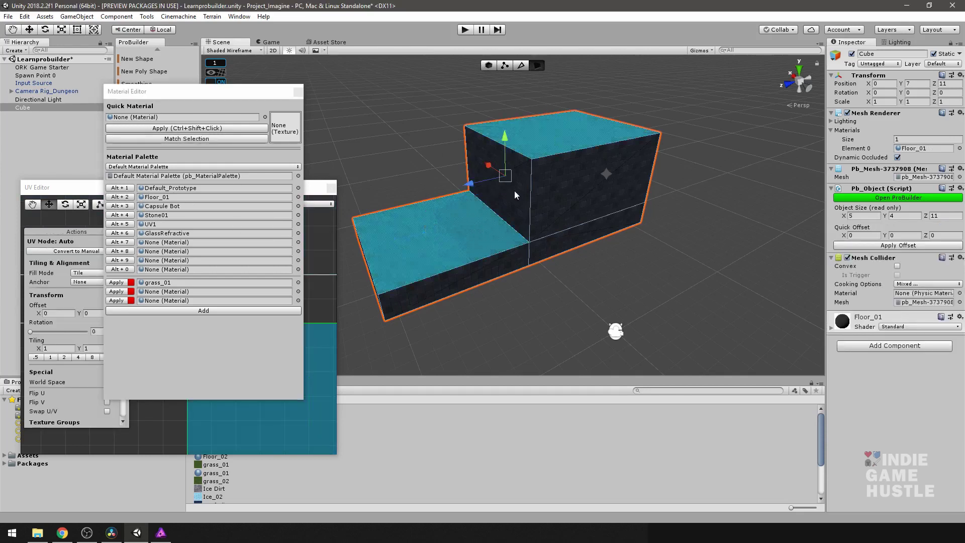
left_click(522, 213, "shift")
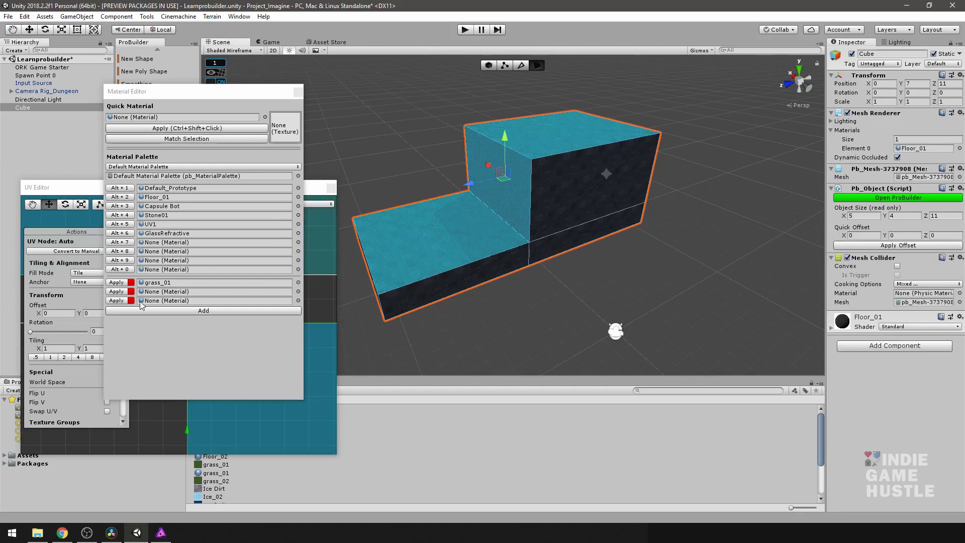
left_click(116, 282)
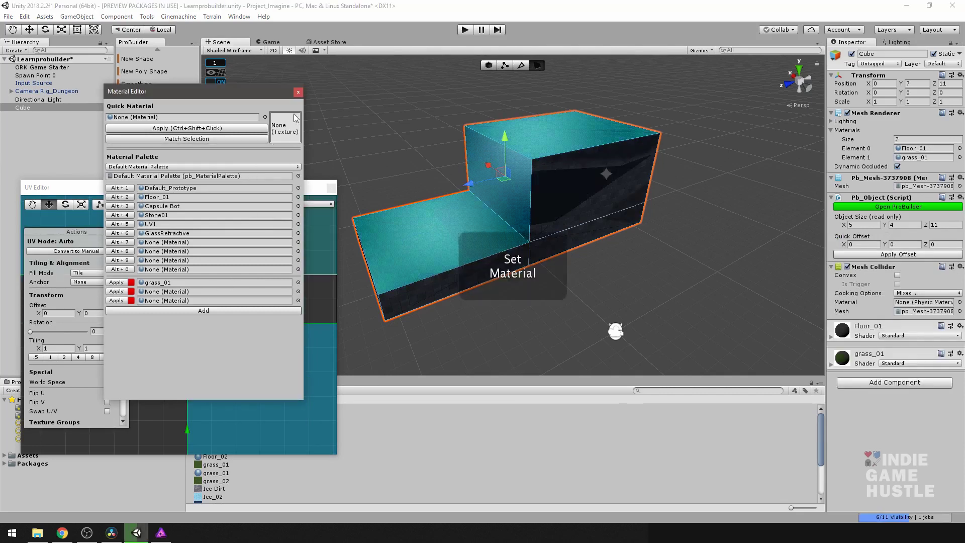
left_click(298, 92)
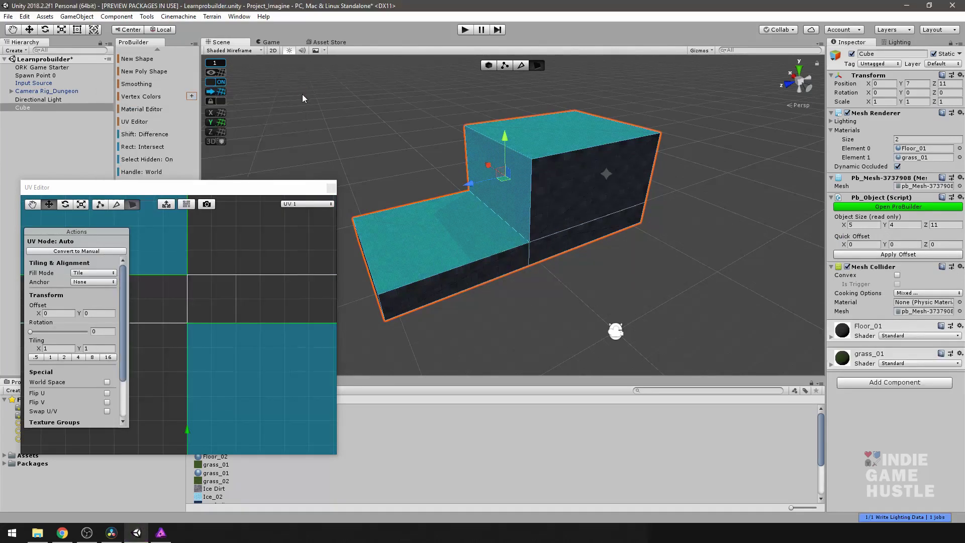
Return to object selection, deselect the block and view its materials from the opposite side
left_click(487, 65)
left_click(418, 119)
left_click_drag(418, 120, 724, 201, "alt")
mouse_move(568, 281)
left_mouse_down("alt")
mouse_move(564, 266)
mouse_move(592, 250)
mouse_move(592, 267)
mouse_move(562, 271)
left_mouse_up("alt")
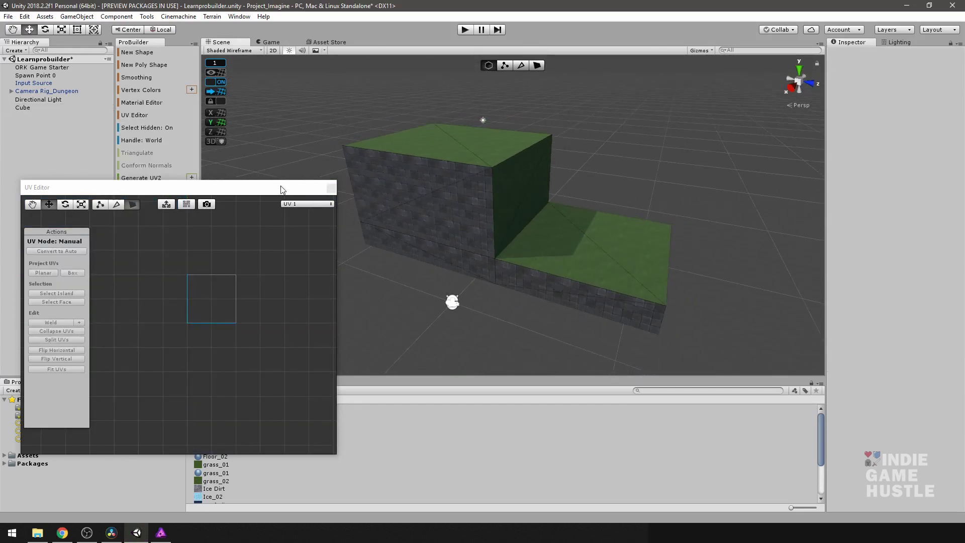
Reposition the UV Editor window and the scene view so the block sits fully visible next to the editor
left_click_drag(281, 190, 368, 120)
scroll(300, 258, "down", 2)
scroll(300, 257, "up", 4)
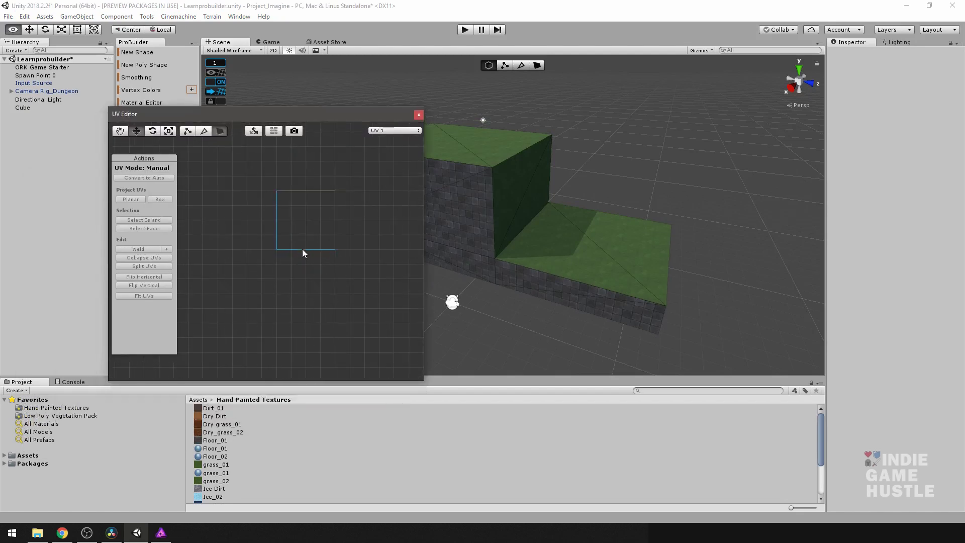
middle_click_drag(301, 250, 276, 272)
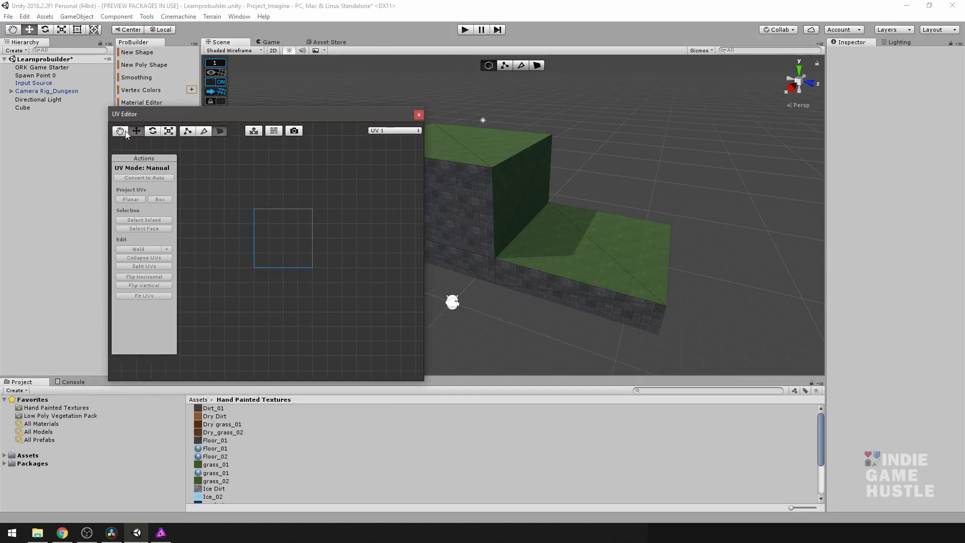
left_click_drag(191, 119, 154, 118)
scroll(474, 202, "down", 3)
middle_click_drag(484, 221, 527, 225)
scroll(527, 228, "up", 4)
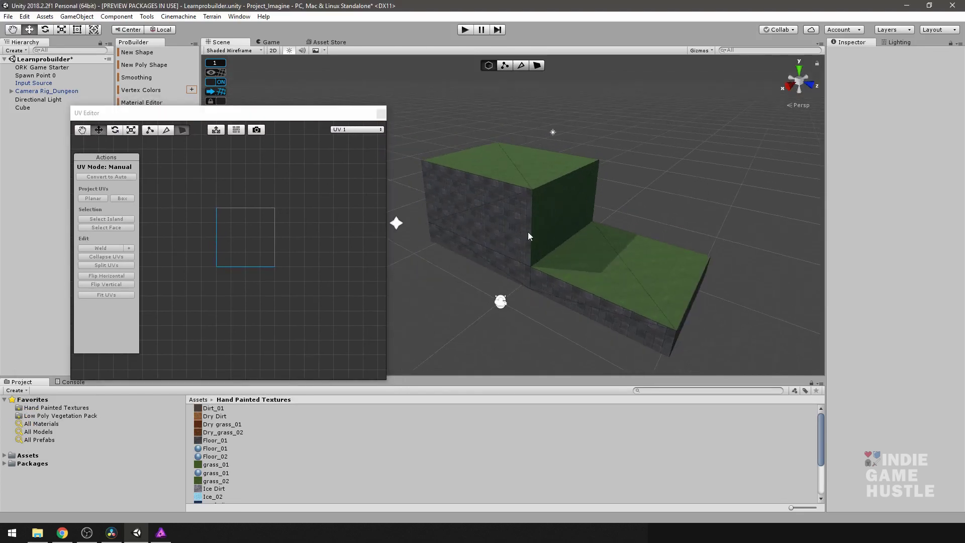
Select the stepped block and select all of its faces in the UV Editor
left_click(454, 182)
scroll(231, 254, "down", 8)
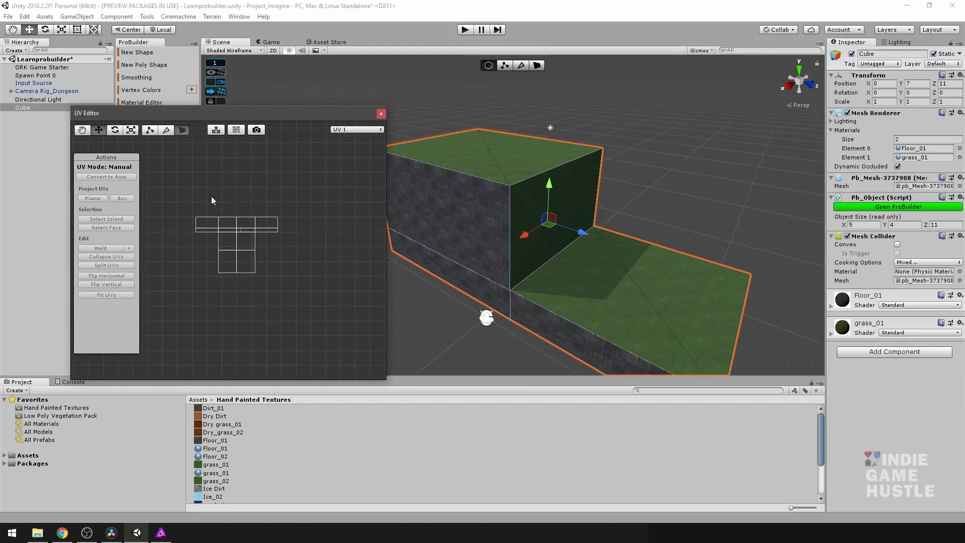
left_click_drag(181, 186, 330, 332)
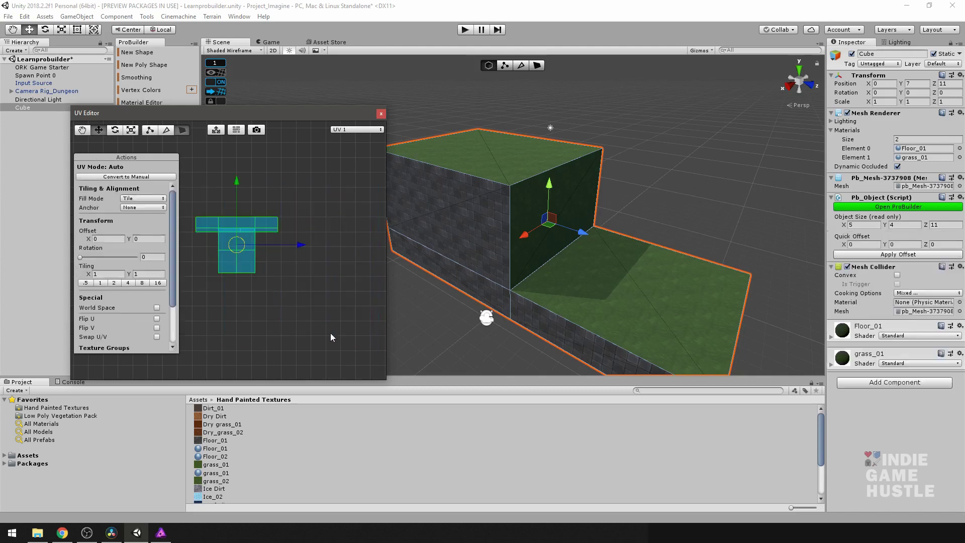
mouse_move(249, 298)
left_mouse_down("alt")
mouse_move(289, 306)
mouse_move(247, 302)
mouse_move(257, 313)
left_mouse_up("alt")
scroll(293, 296, "up", 5)
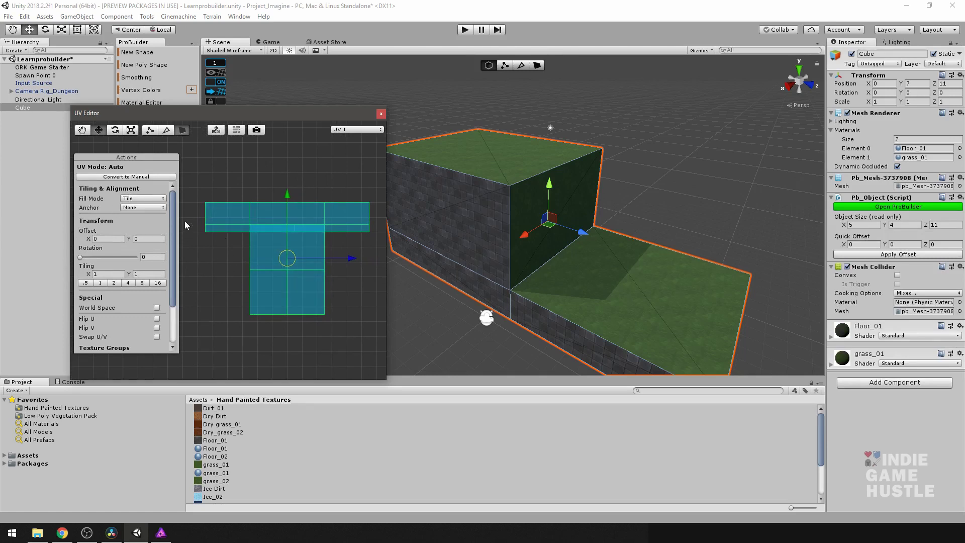
Turn on the UV Editor's pan tool and reframe the UV layout within the window
scroll(168, 232, "down", 3)
scroll(168, 241, "up", 4)
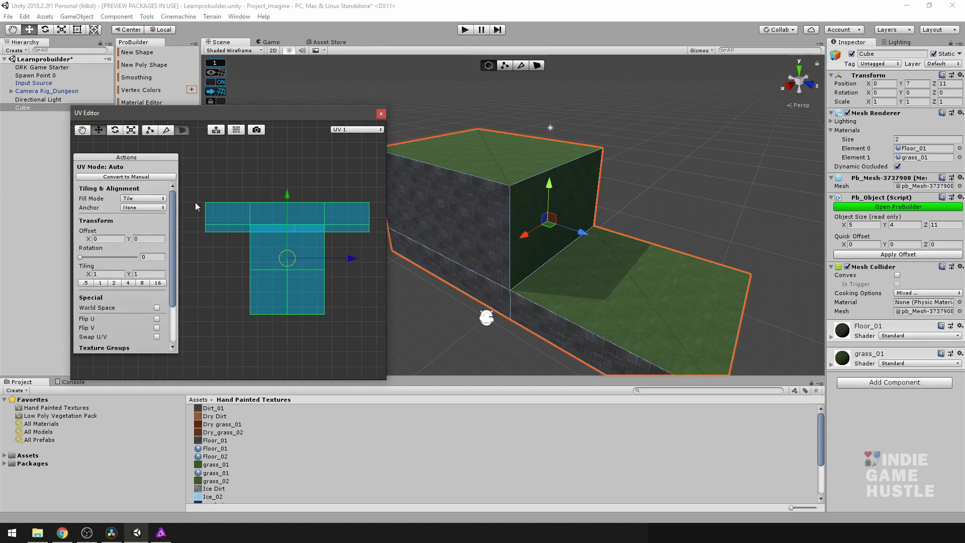
scroll(484, 266, "down", 1)
scroll(483, 266, "down", 2)
middle_click_drag(510, 291, 569, 309)
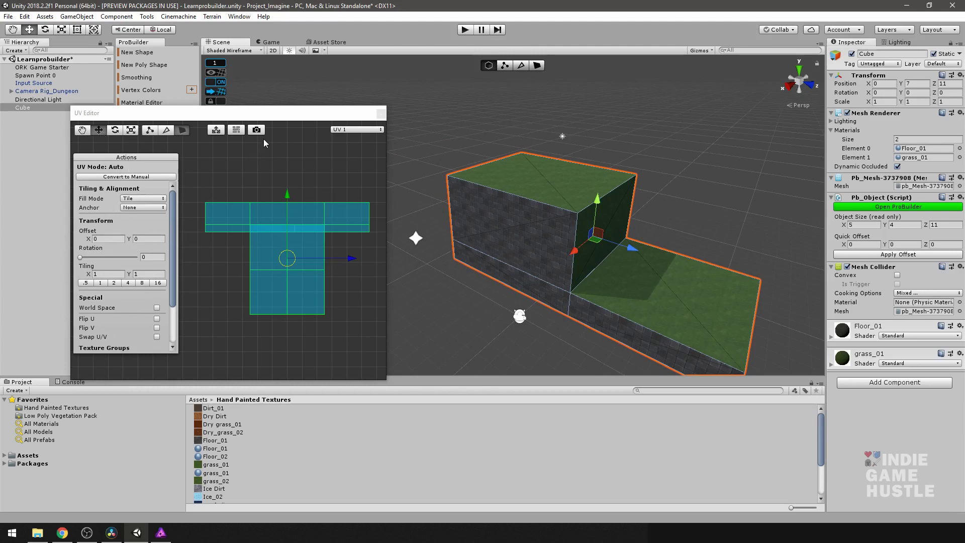
left_click(82, 130)
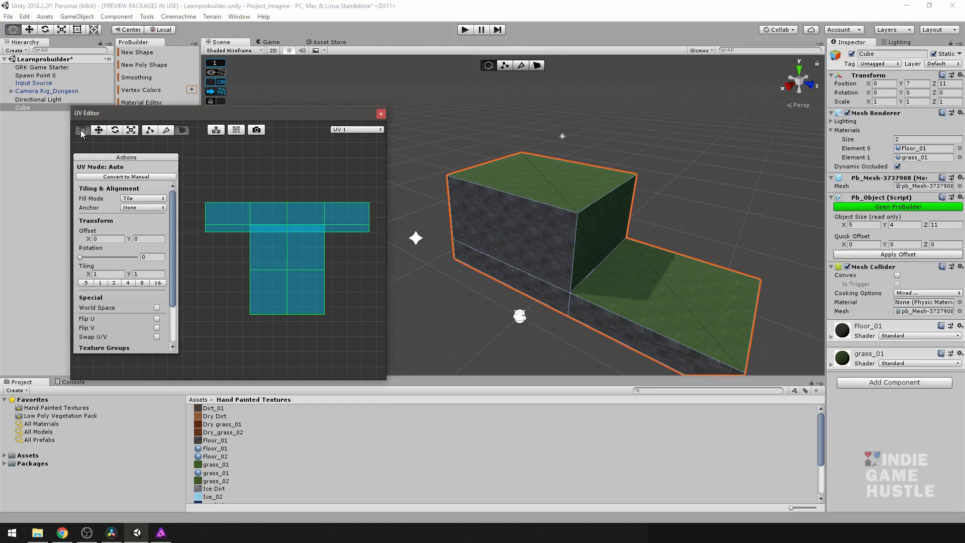
scroll(294, 257, "down", 3)
mouse_move(290, 263)
left_mouse_down()
mouse_move(271, 278)
mouse_move(289, 231)
mouse_move(298, 278)
left_mouse_up()
scroll(291, 236, "up", 2)
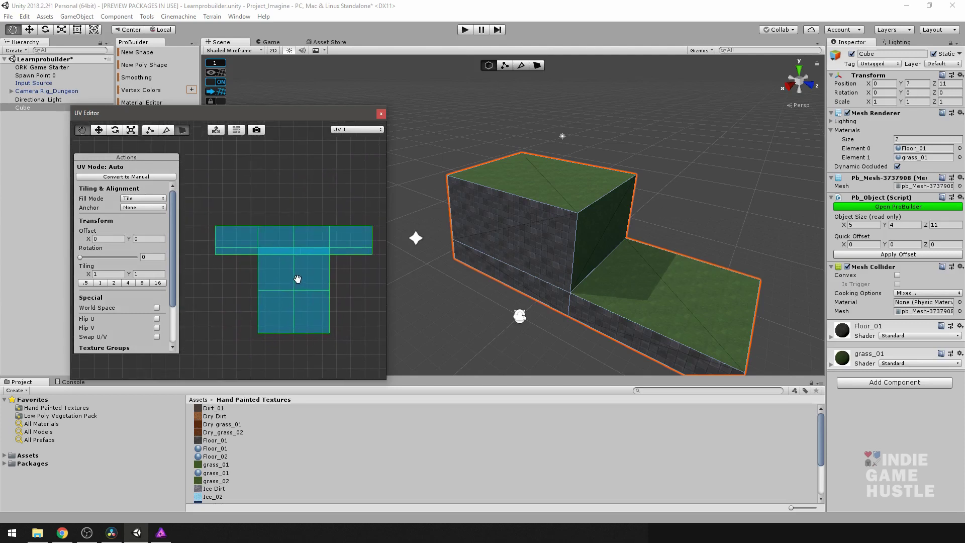
Move all of the block's UVs slightly with the Move tool, to an offset of about X -0.70, Y 0.56
left_click(98, 130)
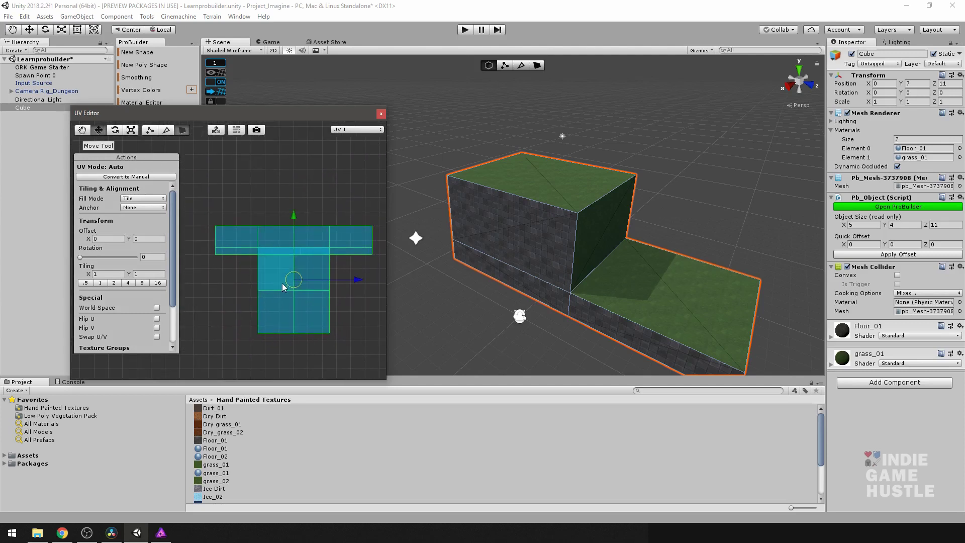
mouse_move(295, 282)
left_mouse_down()
mouse_move(269, 297)
mouse_move(325, 266)
mouse_move(269, 280)
mouse_move(326, 266)
mouse_move(308, 277)
mouse_move(297, 254)
mouse_move(244, 280)
mouse_move(314, 286)
mouse_move(295, 236)
mouse_move(285, 293)
mouse_move(299, 283)
left_mouse_up()
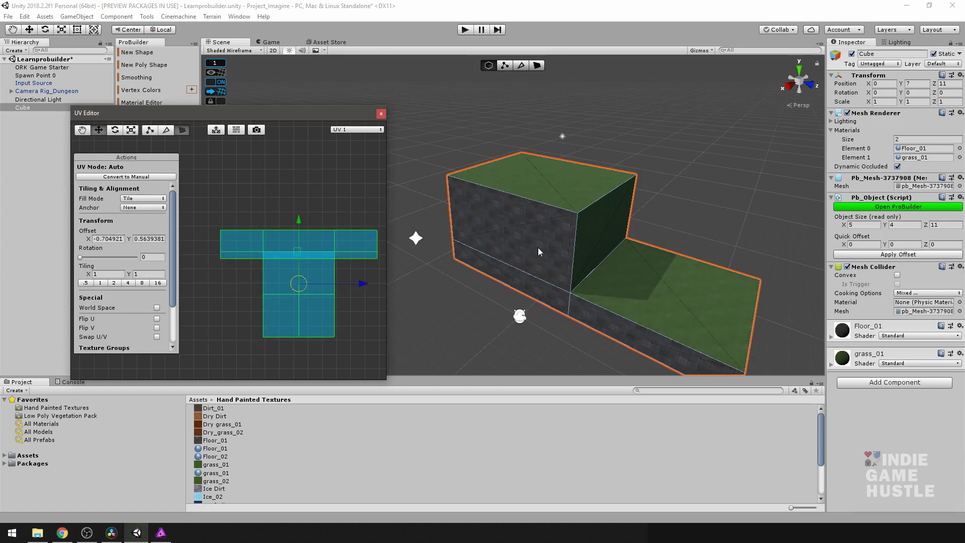
middle_click_drag(607, 269, 558, 218)
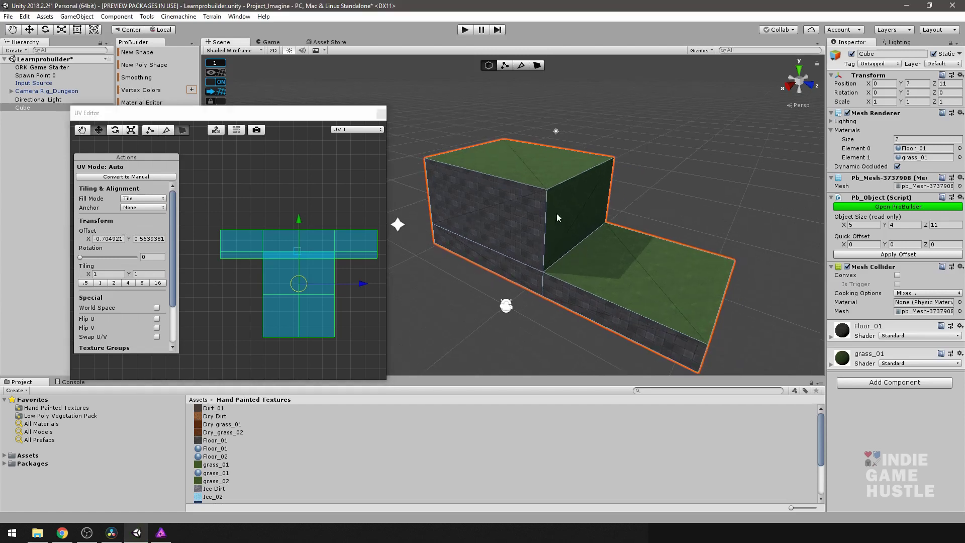
Try rotating all of the UVs by about 59.6° and undo it, and try the Scale tool on the layout
left_click(115, 131)
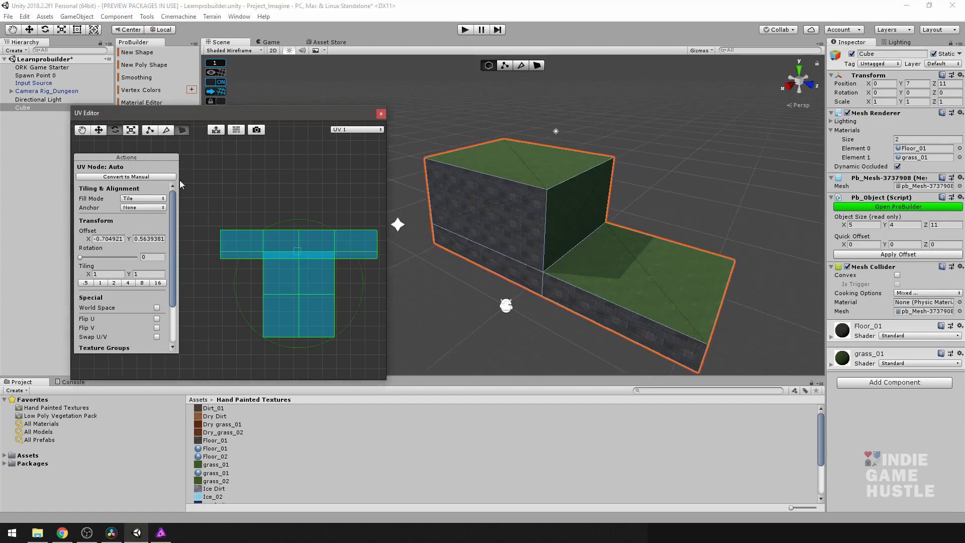
left_click_drag(341, 239, 322, 283)
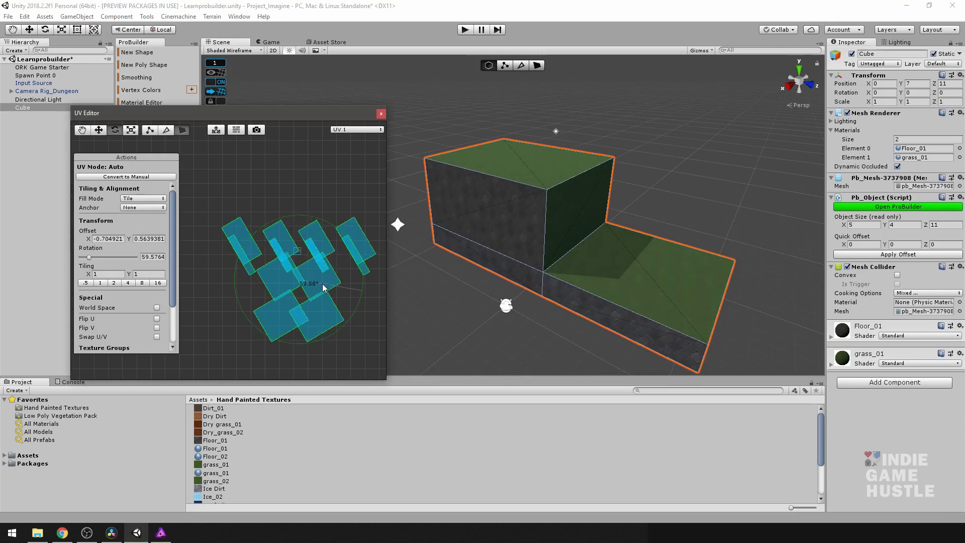
key("ctrl+z")
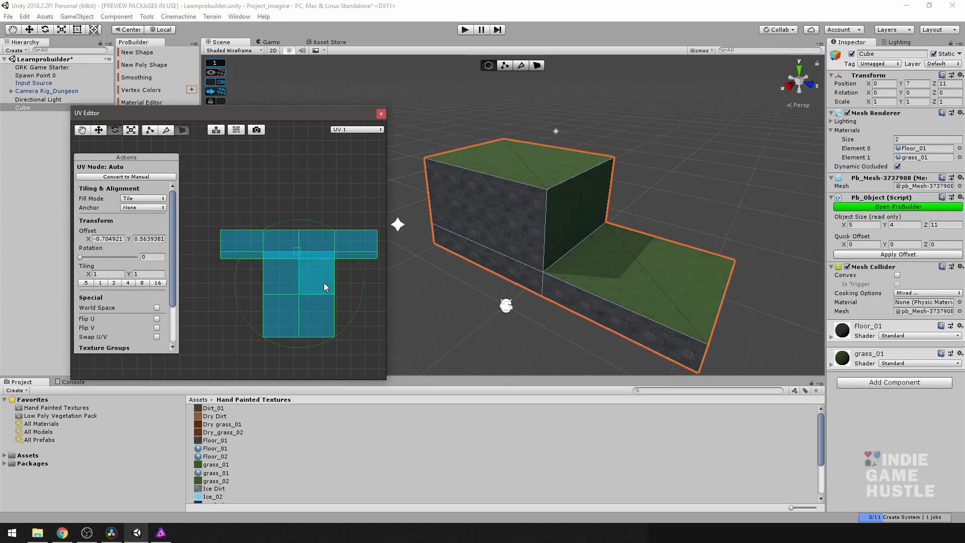
left_click(131, 130)
left_click_drag(300, 283, 308, 258)
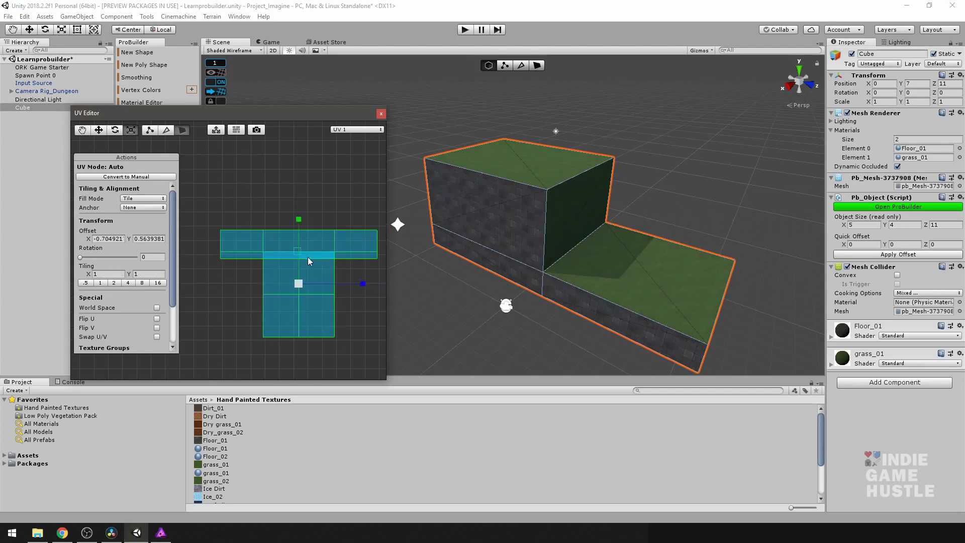
Turn on UV manipulation with the scene-view handles and select the top grass face of the raised section in the UV layout
left_click(216, 130)
left_click(270, 236)
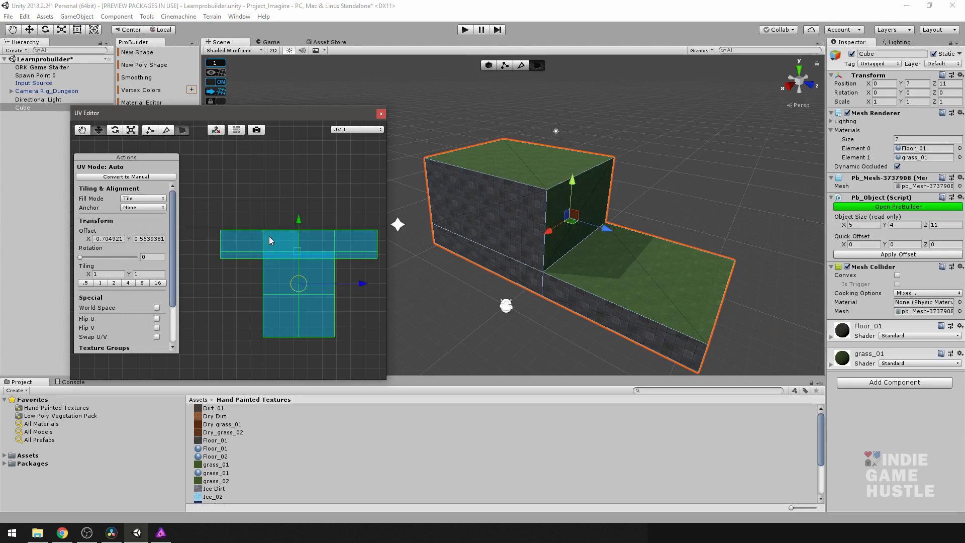
middle_click_drag(646, 281, 639, 267)
left_click_drag(640, 267, 622, 281, "alt")
left_click(314, 318)
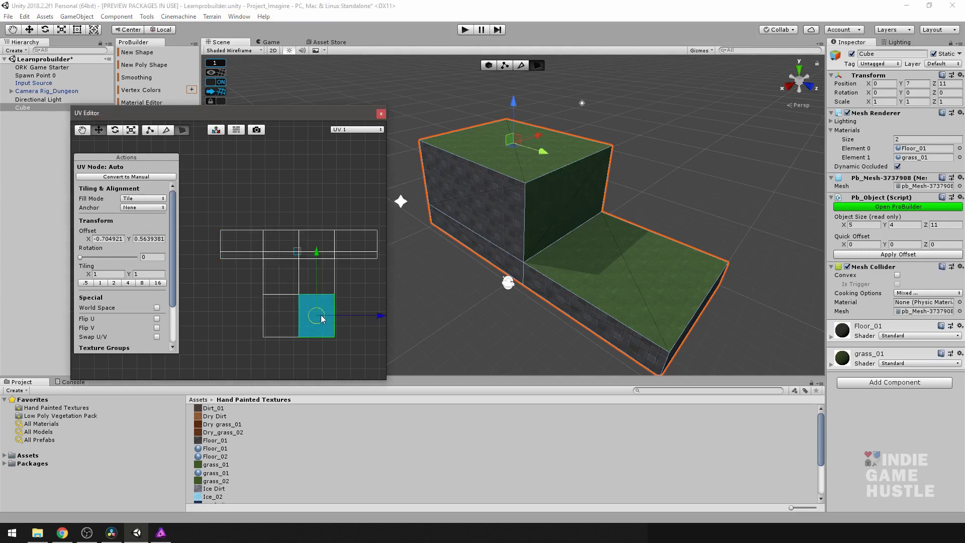
Try moving the top face's UVs away from the layout to shift its grass texture, and return them to their original offset
mouse_move(322, 320)
left_mouse_down()
mouse_move(348, 329)
mouse_move(325, 317)
mouse_move(337, 326)
left_mouse_up()
scroll(505, 224, "up", 6)
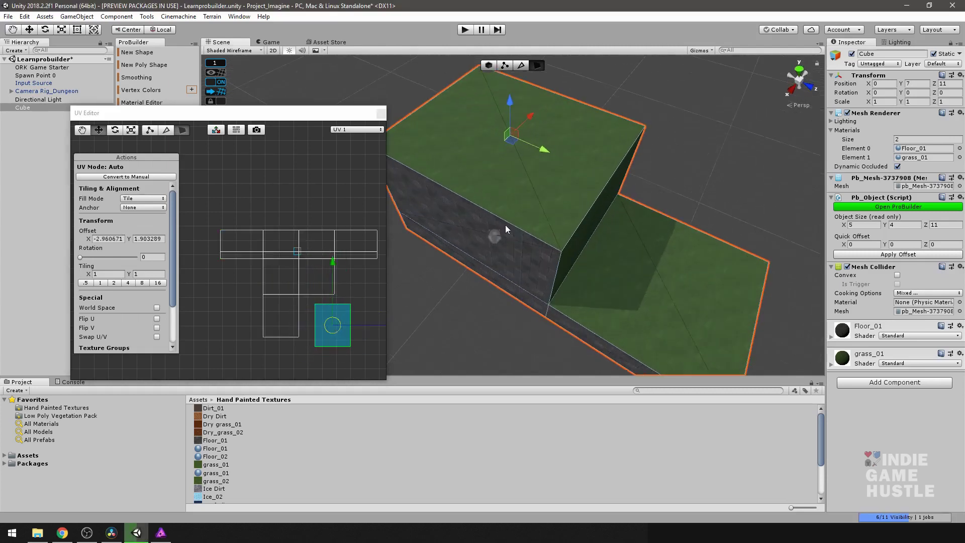
scroll(514, 227, "down", 6)
mouse_move(335, 329)
left_mouse_down()
mouse_move(336, 317)
mouse_move(343, 324)
left_mouse_up()
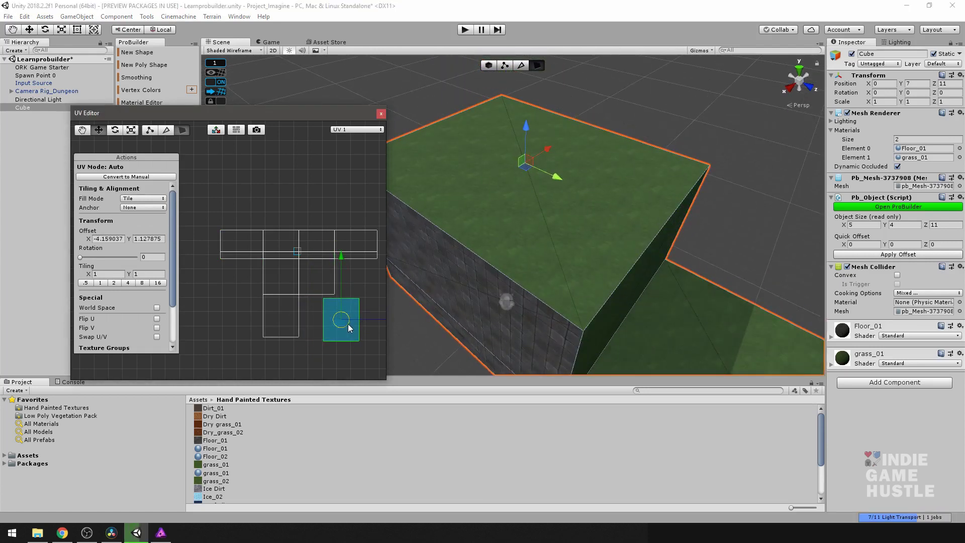
left_click_drag(337, 330, 313, 327)
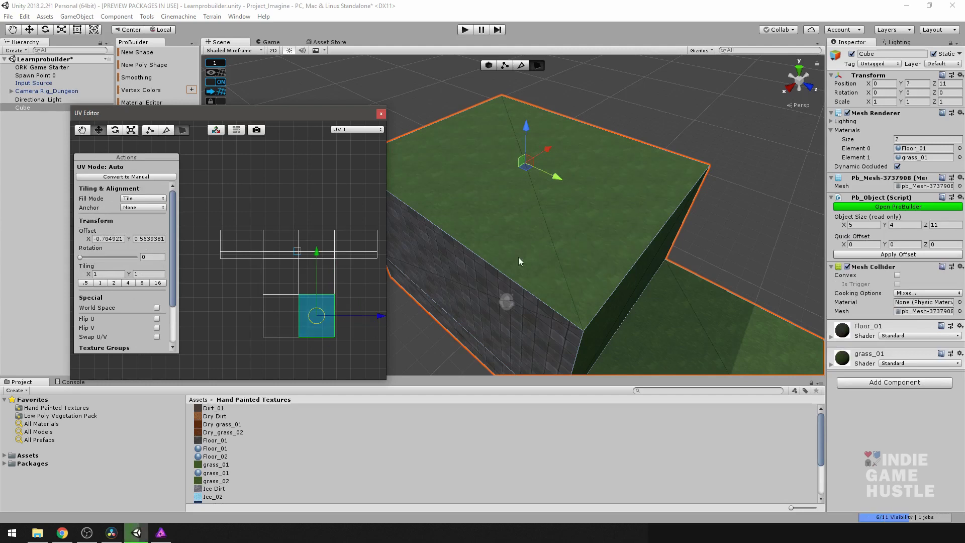
Try shifting the top face's texture and rotating it by -45° with the scene-view handles, and undo the changes
left_click_drag(559, 194, 517, 214, "alt")
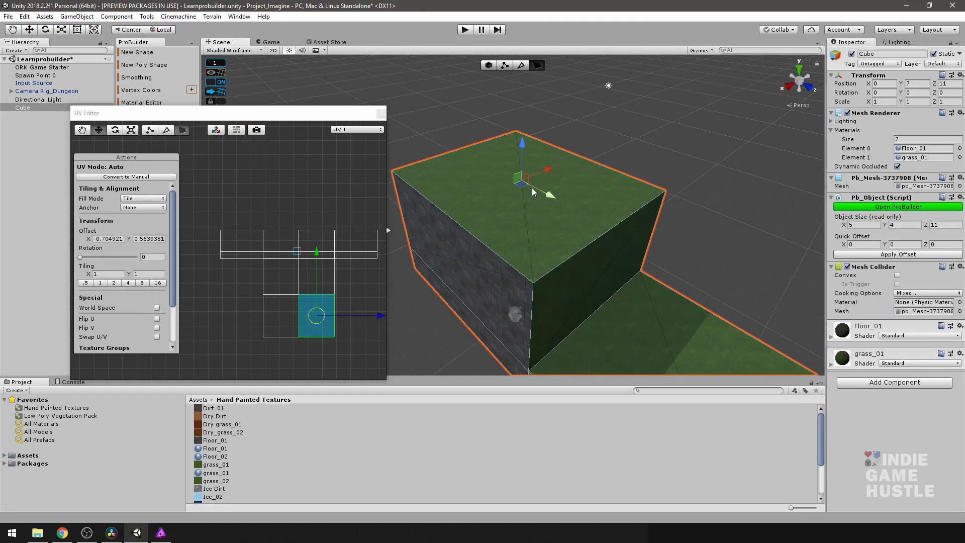
mouse_move(547, 196)
left_mouse_down()
mouse_move(574, 212)
mouse_move(550, 207)
left_mouse_up()
left_click_drag(487, 174, 516, 200)
key("e")
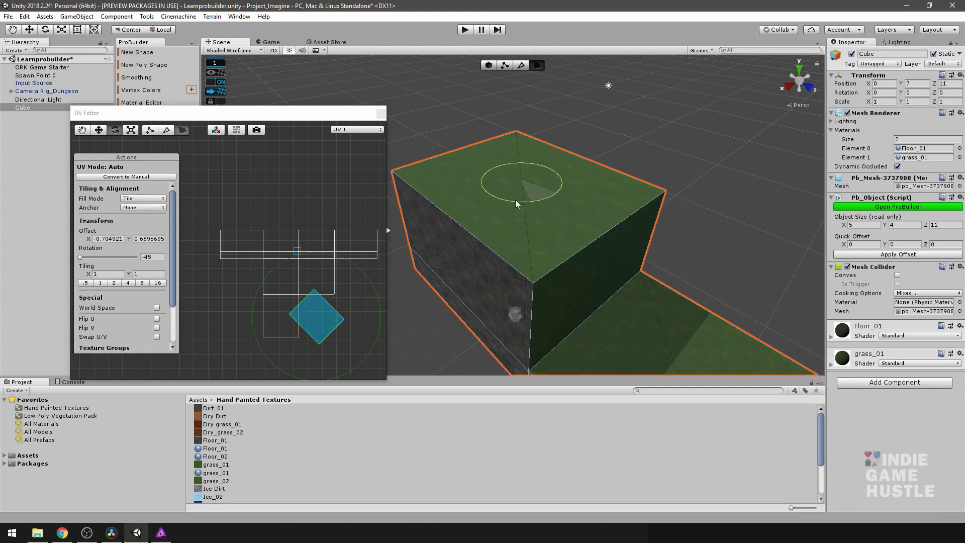
key("w")
scroll(515, 201, "down", 2)
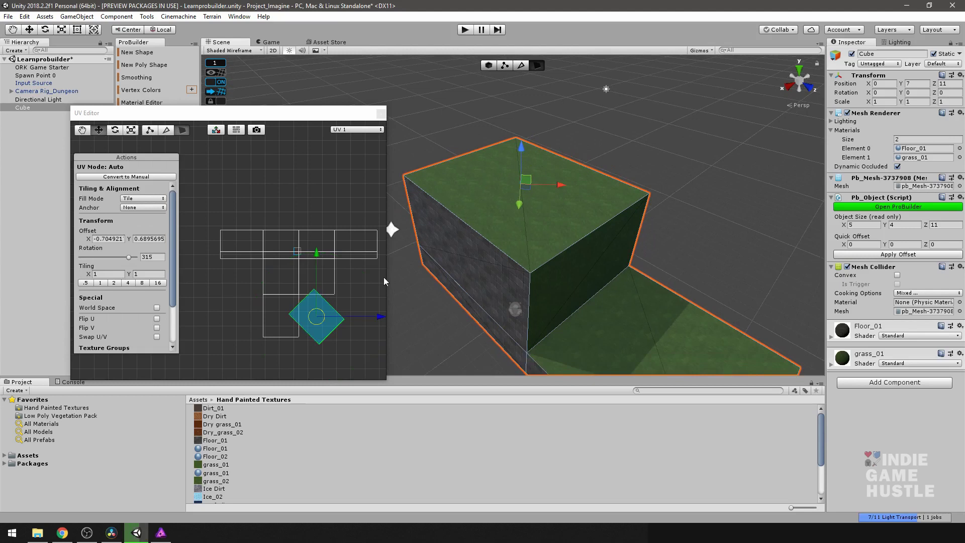
left_click(359, 301)
key("ctrl+z")
key("ctrl+z")
key("ctrl+z")
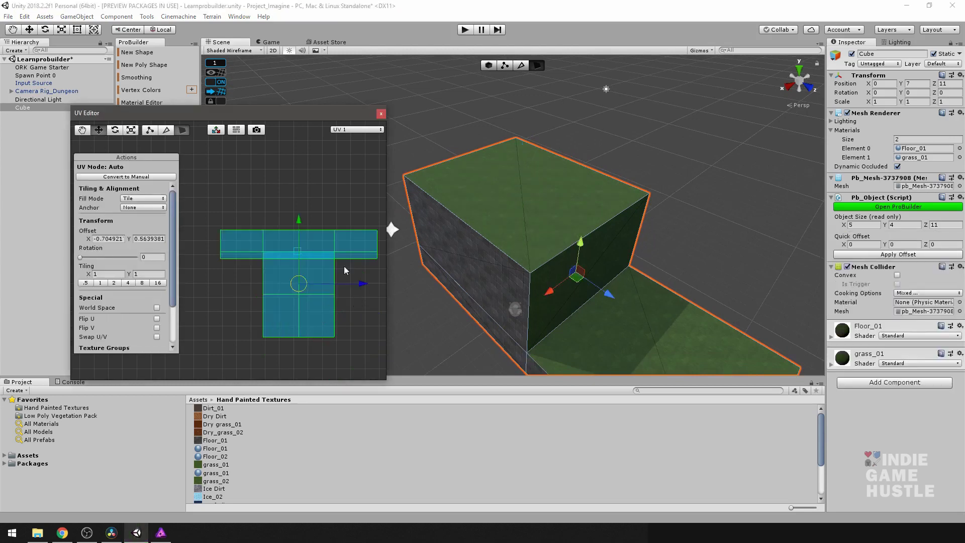
Turn on the texture preview in the UV Editor and display the grass texture of the block's top face
left_click(237, 131)
scroll(296, 262, "up", 6)
middle_click_drag(369, 274, 272, 282)
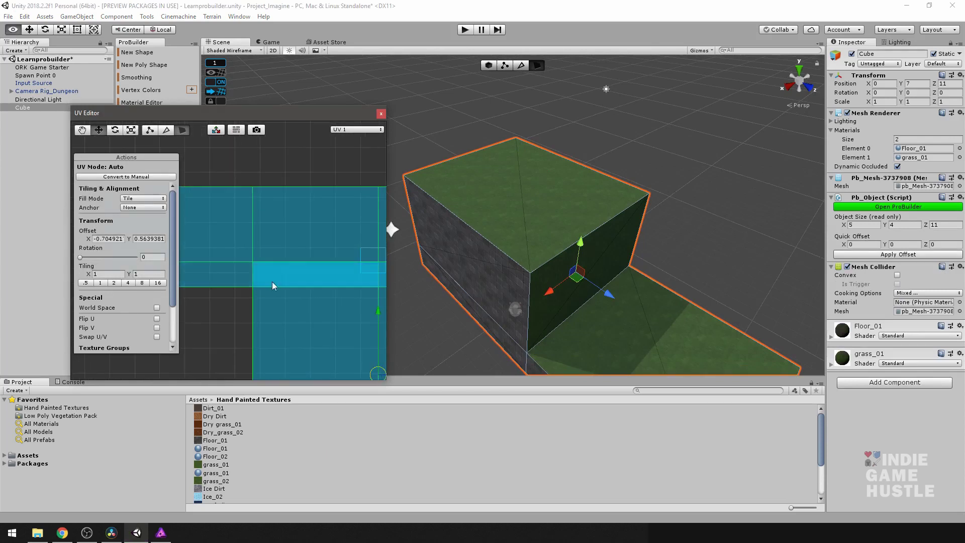
left_click(290, 301)
left_click_drag(289, 300, 222, 309, "alt")
left_click(236, 131)
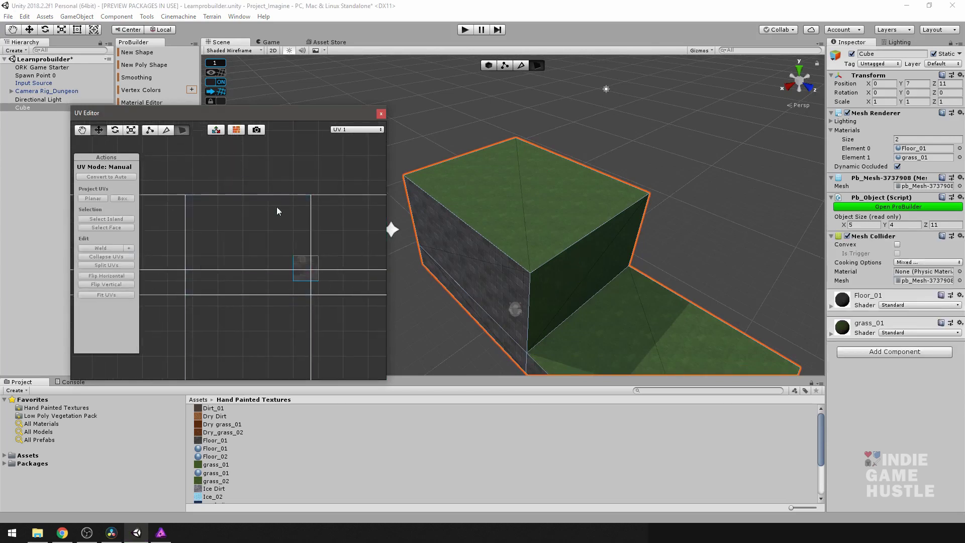
scroll(318, 293, "up", 4)
left_click(520, 195)
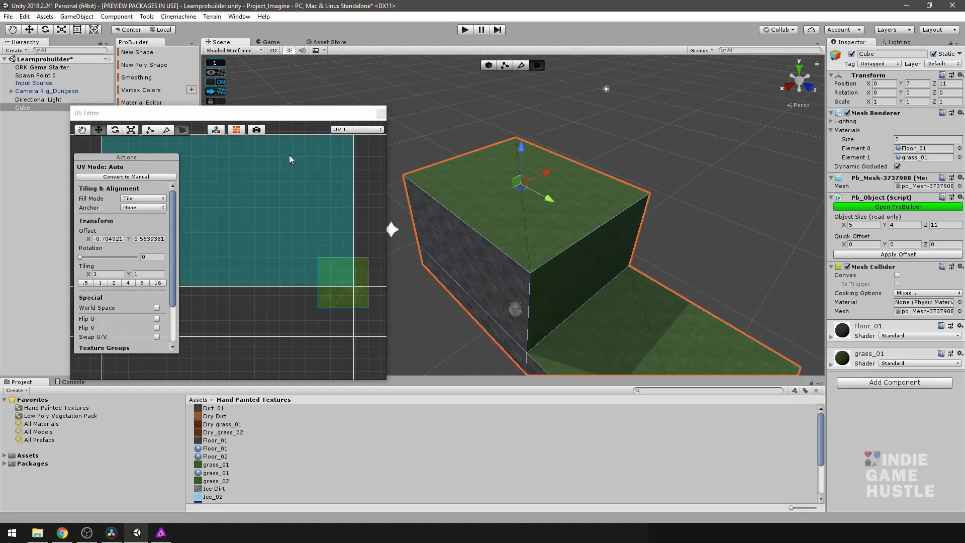
Toggle the texture preview off and on, and examine the floor texture of the block's tall side face up close
left_click(238, 130)
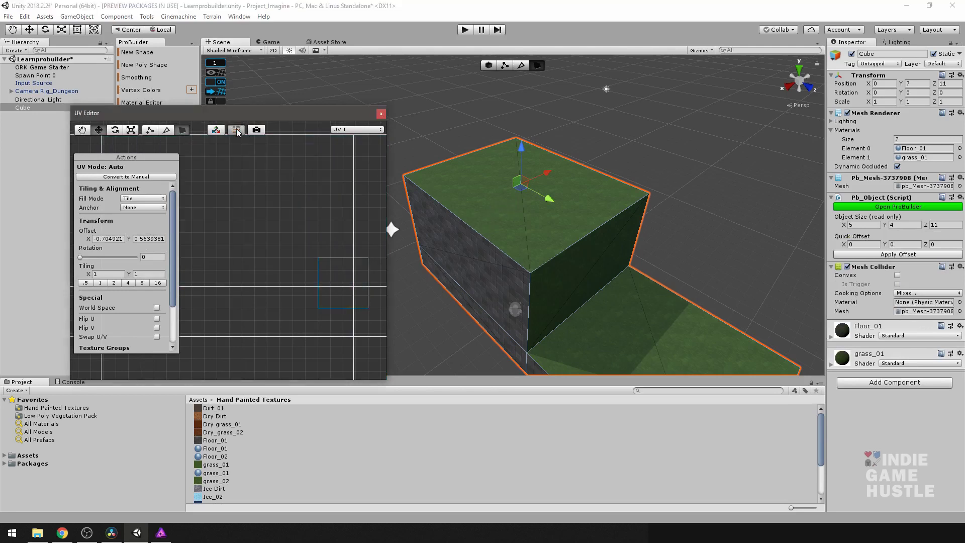
left_click(237, 130)
left_click(465, 243)
scroll(308, 315, "down", 3)
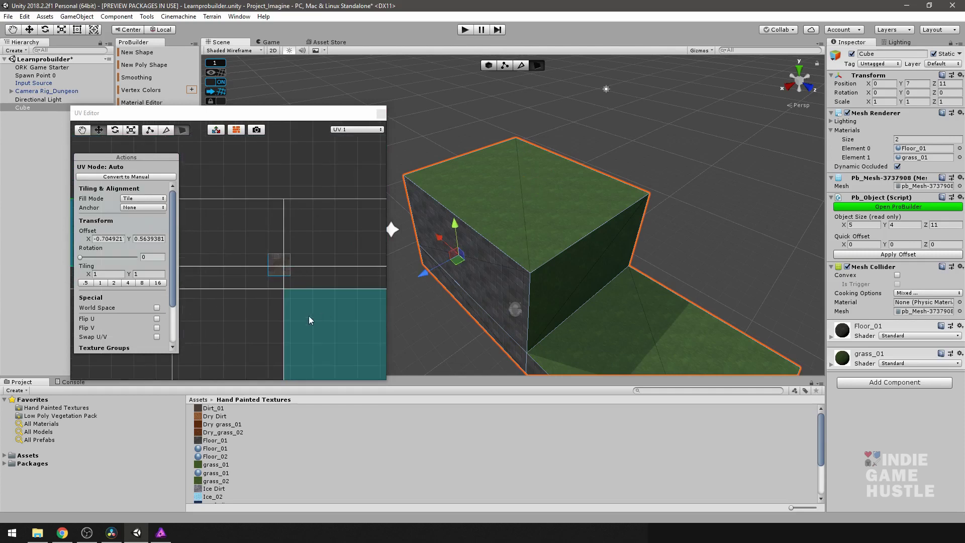
scroll(303, 287, "down", 2)
scroll(287, 272, "up", 5)
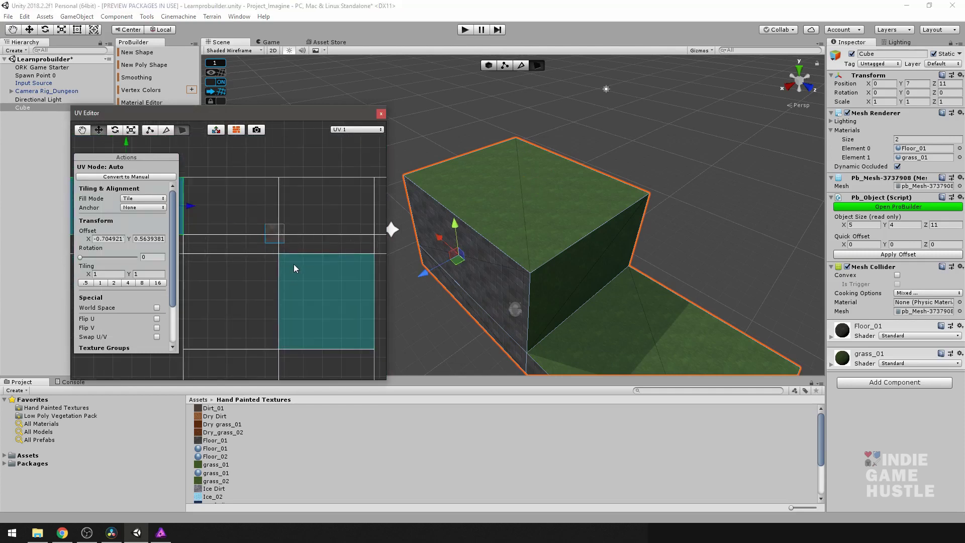
left_click_drag(303, 254, 251, 314, "alt")
scroll(270, 290, "up", 3)
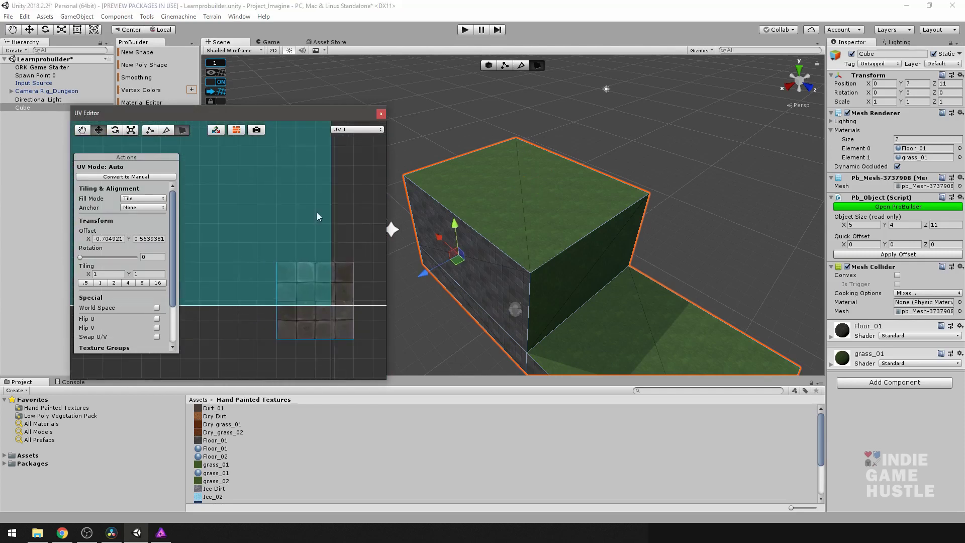
Turn off the texture preview and select all of the block's faces in the UV layout
left_click(235, 132)
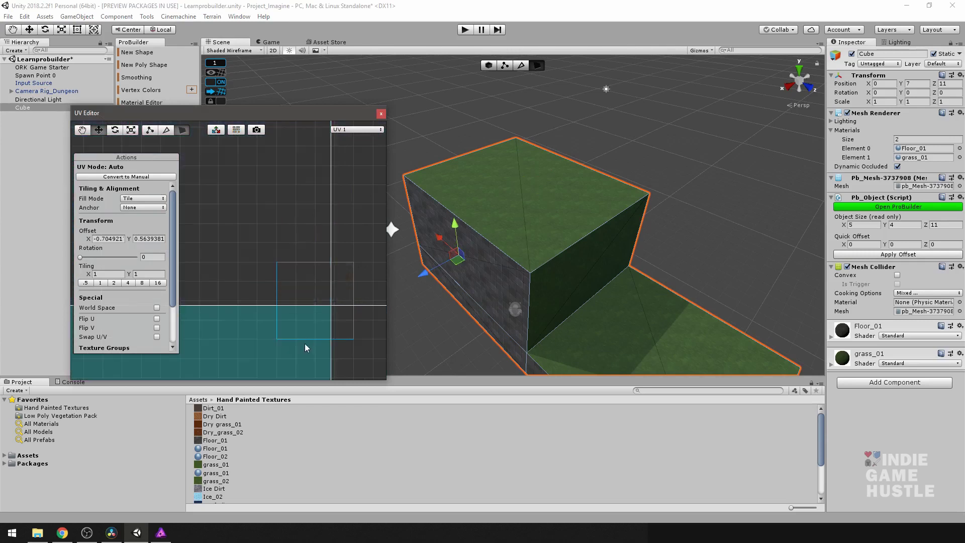
scroll(304, 342, "down", 4)
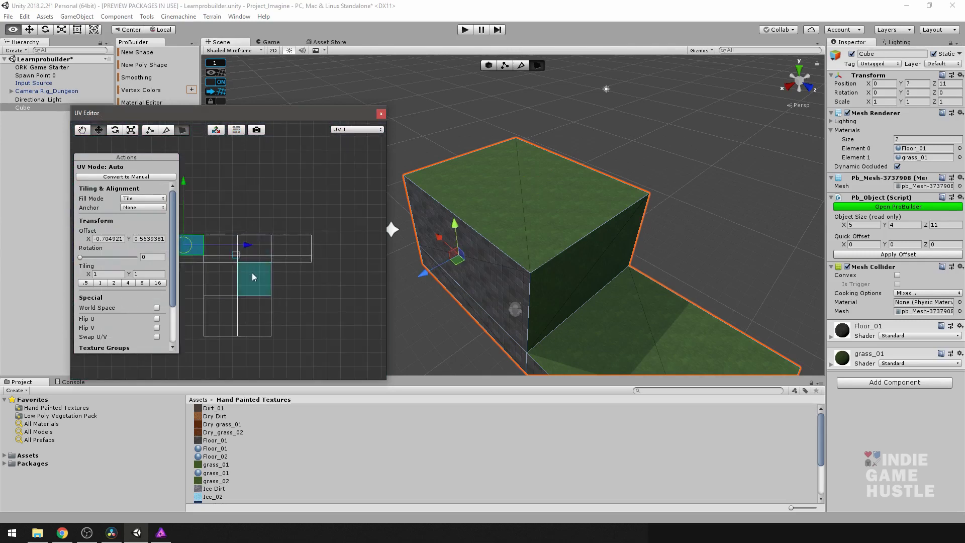
middle_click_drag(252, 272, 287, 269)
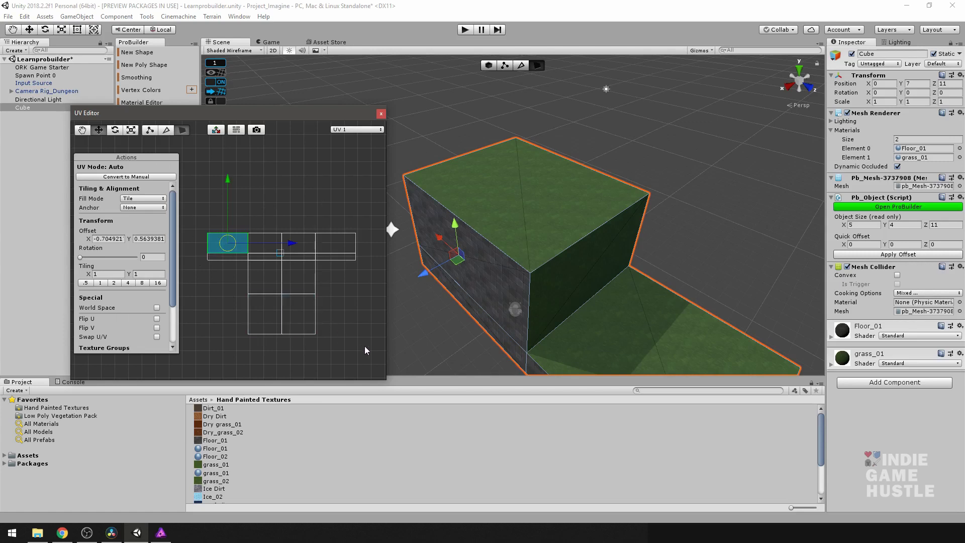
left_click_drag(276, 317, 279, 301, "alt")
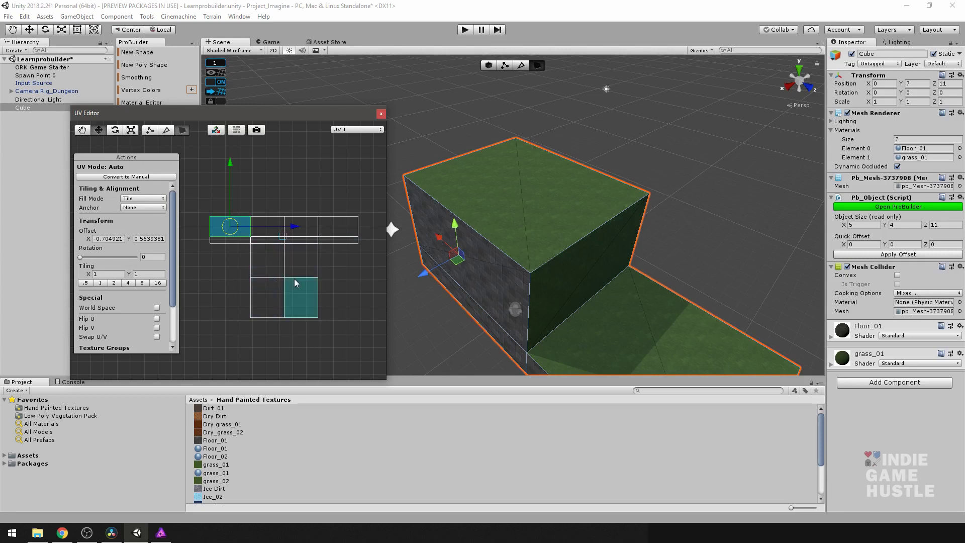
scroll(294, 279, "down", 5)
scroll(280, 270, "up", 3)
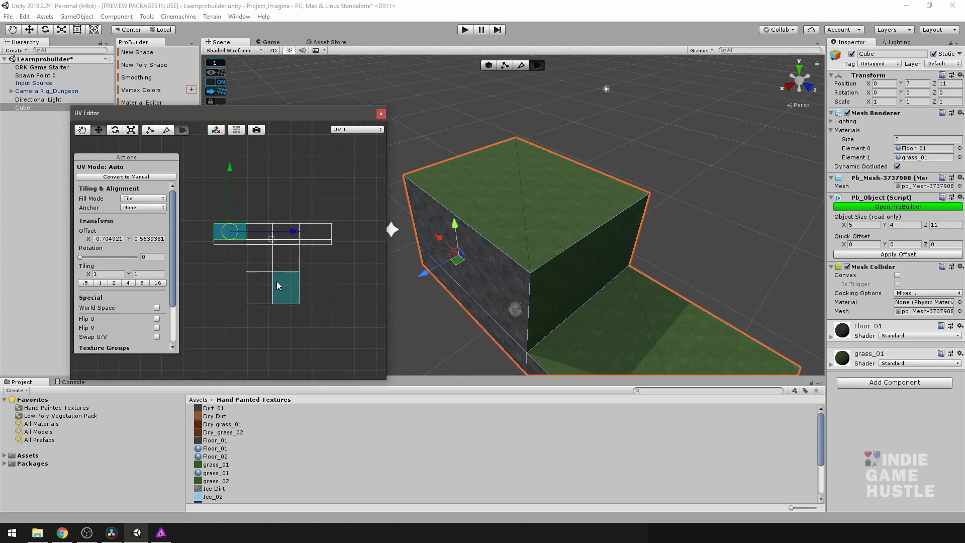
mouse_move(276, 279)
left_mouse_down("alt")
mouse_move(287, 265)
mouse_move(285, 277)
left_mouse_up("alt")
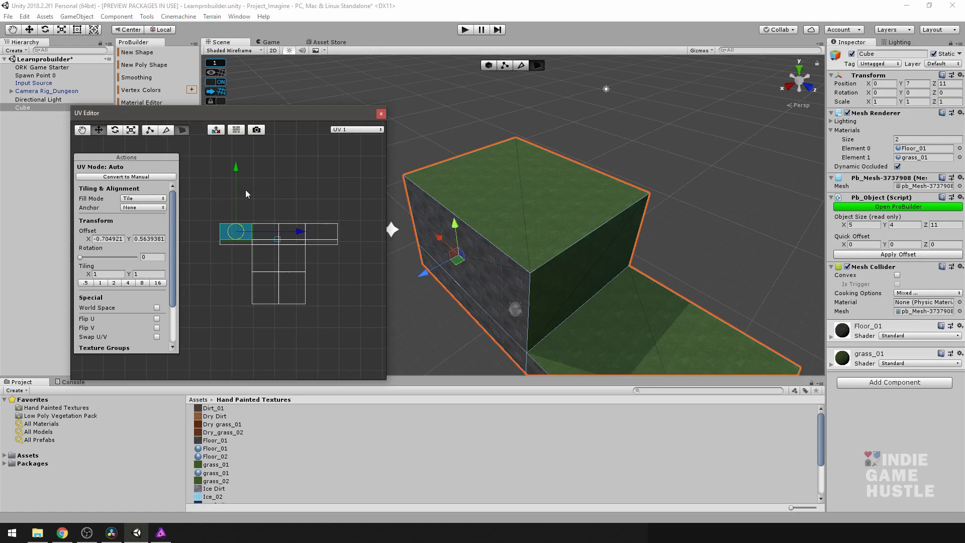
left_click_drag(206, 198, 353, 334)
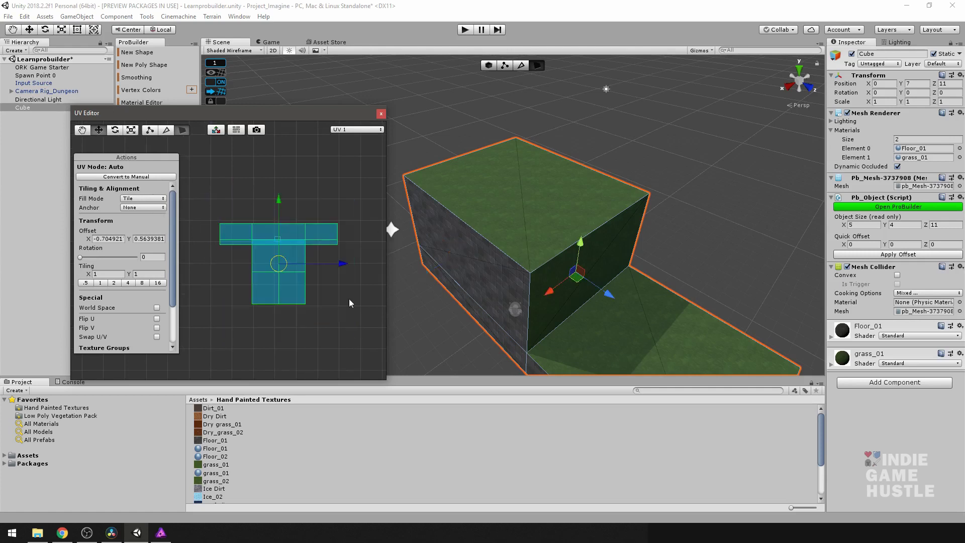
Switch to the UV Scale tool, try adjusting the transform values of all faces, and undo the adjustment
key("e")
key("r")
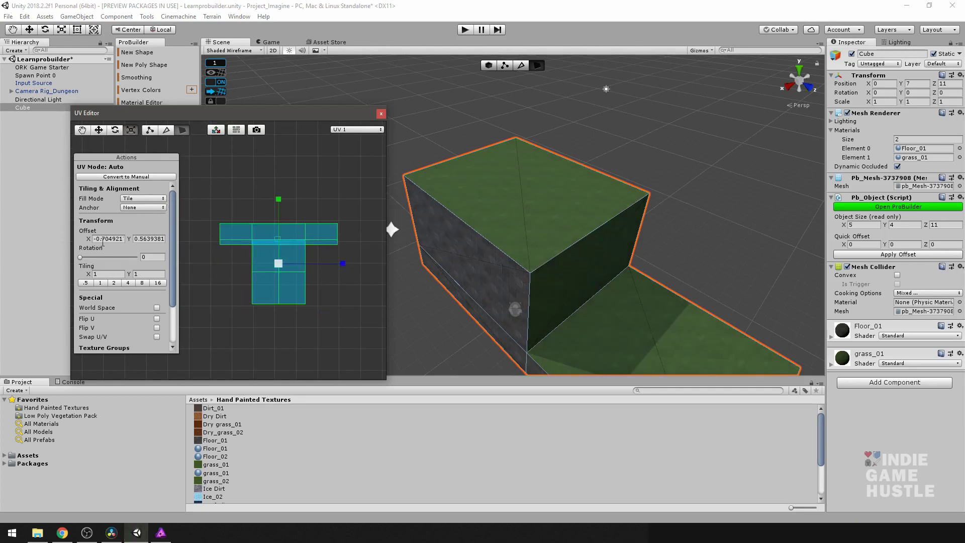
left_click_drag(91, 242, 80, 257)
key("ctrl+z")
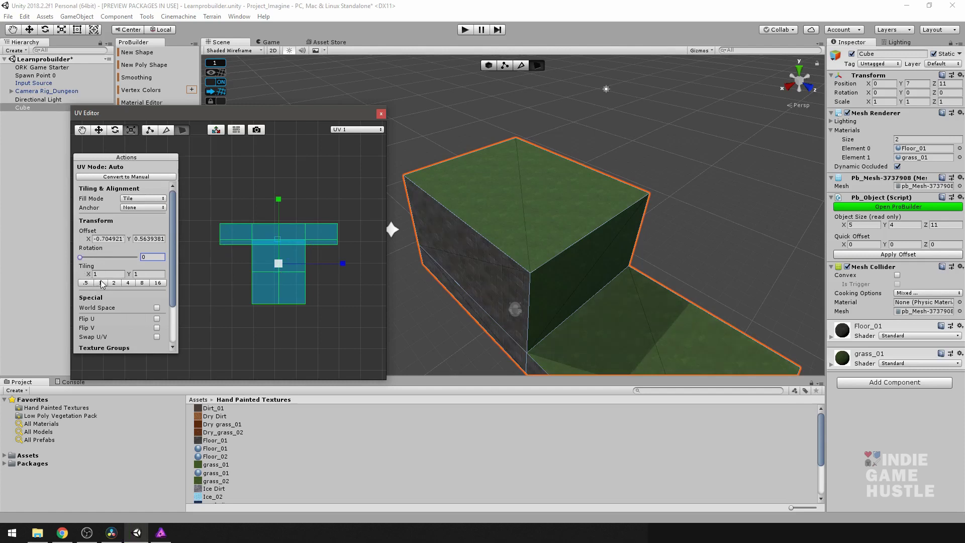
Try the 2, 4, 8, 16 and .5 tiling presets on all faces and return the tiling to 1
left_click(114, 283)
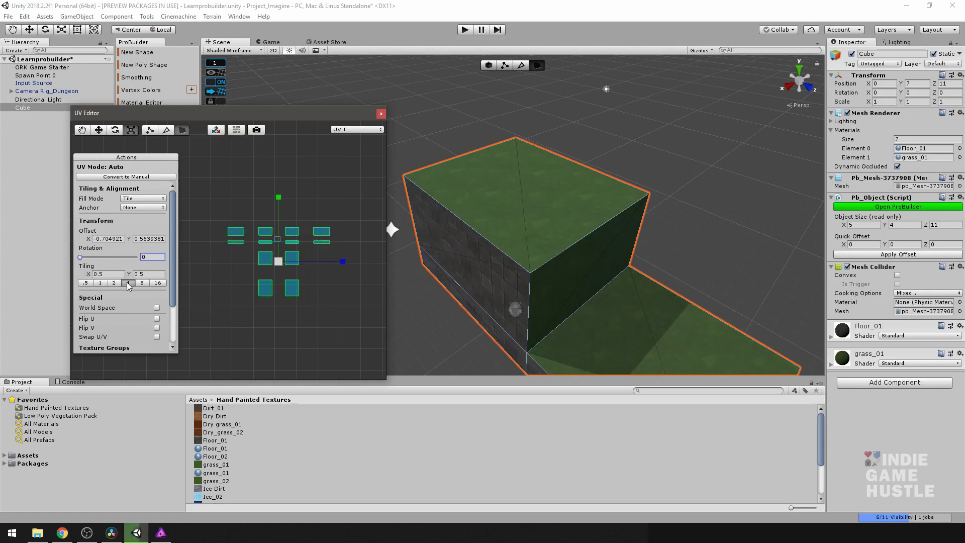
left_click(129, 283)
left_click(142, 283)
left_click(158, 283)
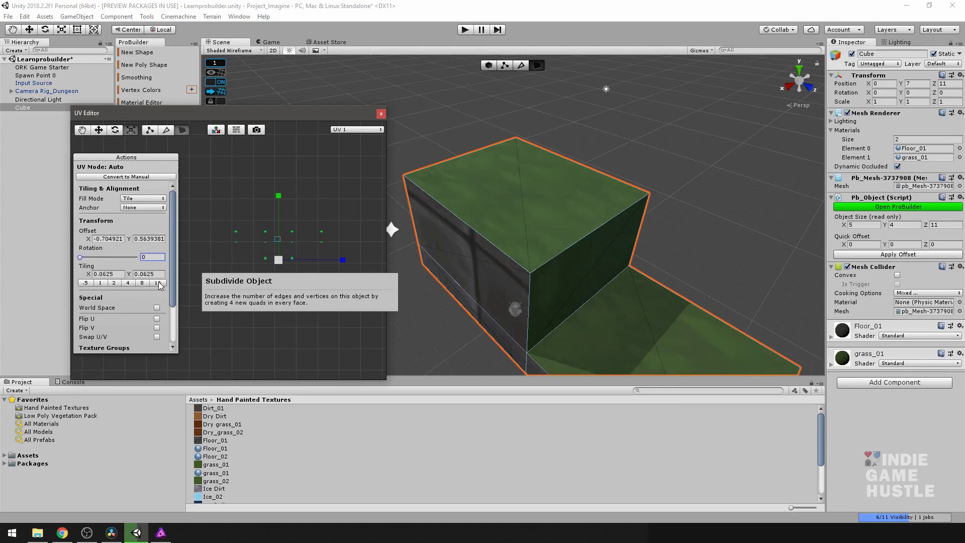
left_click(143, 282)
left_click(128, 283)
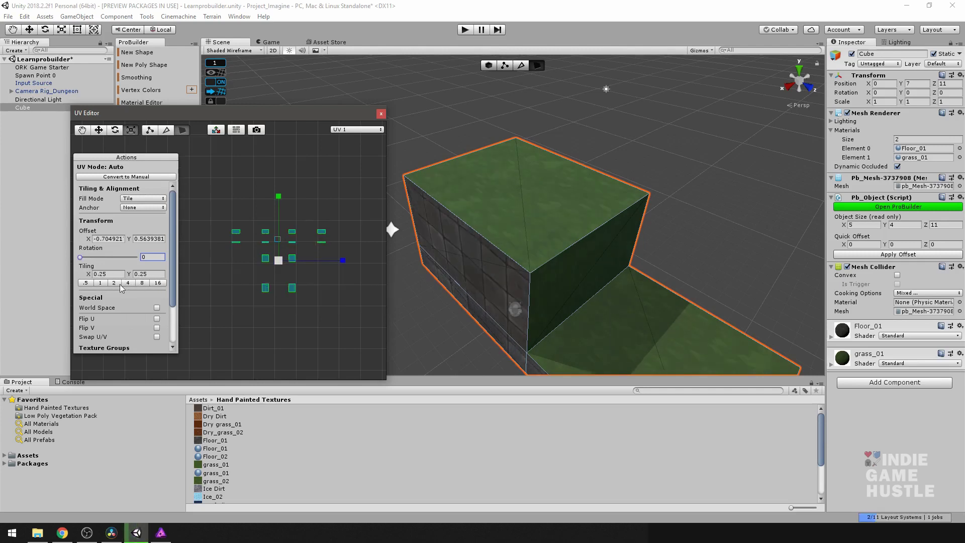
left_click(113, 283)
mouse_move(88, 274)
left_mouse_down()
mouse_move(109, 275)
mouse_move(88, 275)
left_mouse_up()
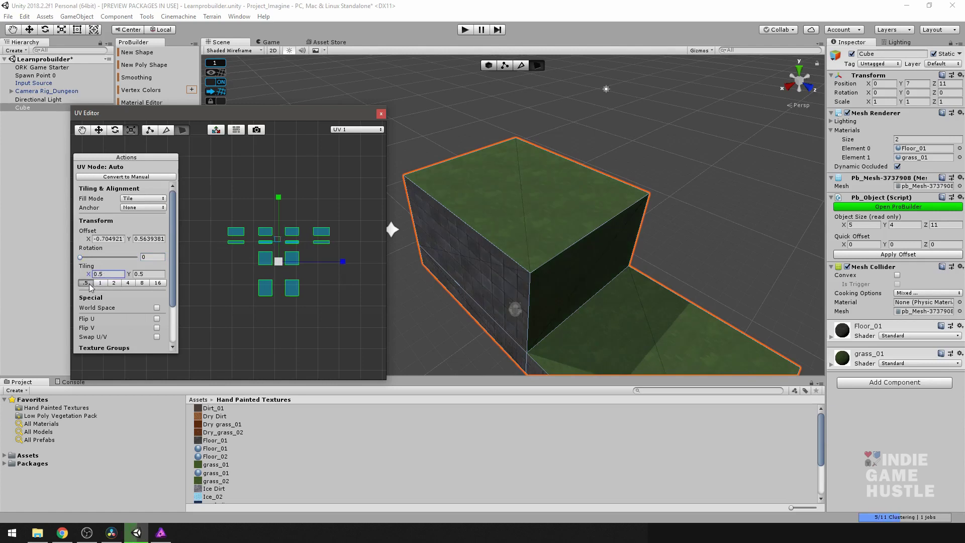
left_click(100, 283)
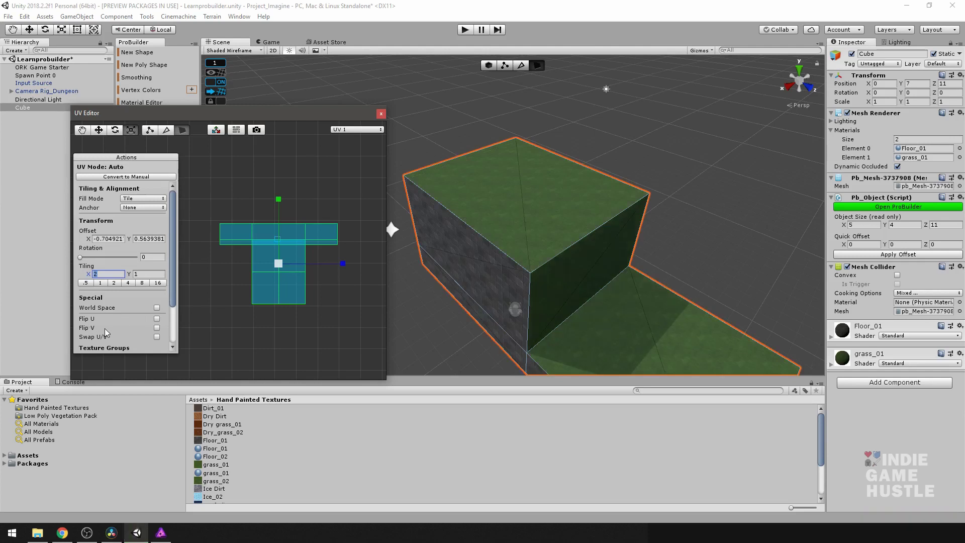
Try the Flip U, Flip V and Swap U/V options on all faces, switching each one back off
scroll(301, 267, "up", 5)
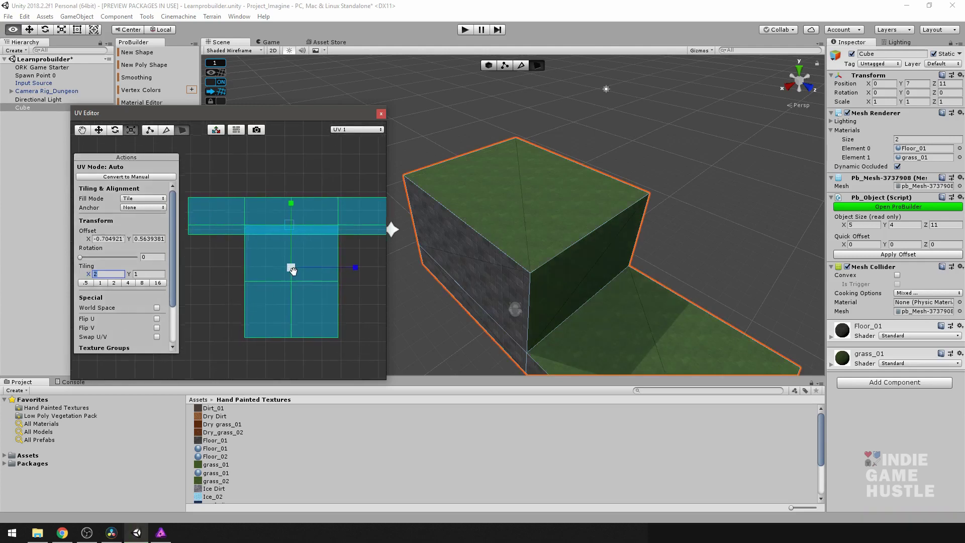
scroll(292, 270, "down", 3)
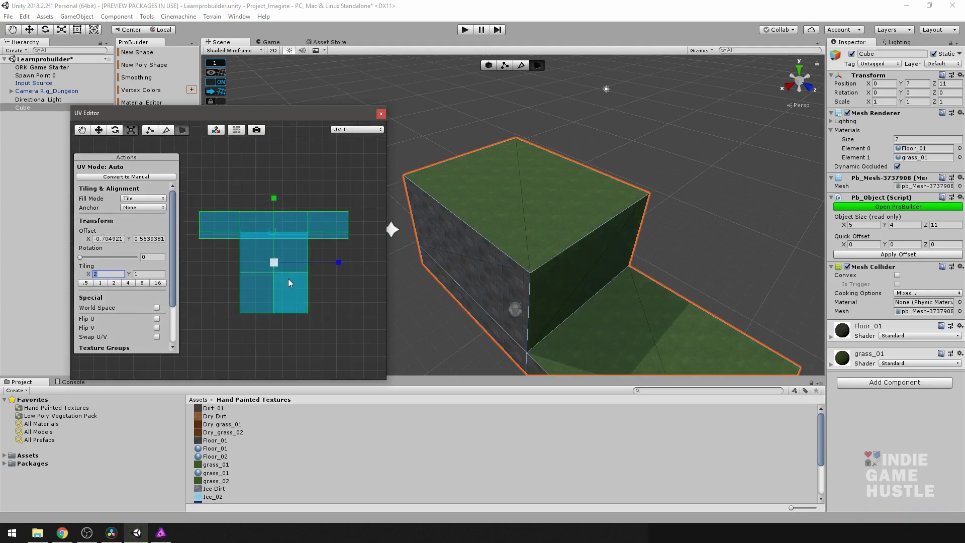
left_click(156, 319)
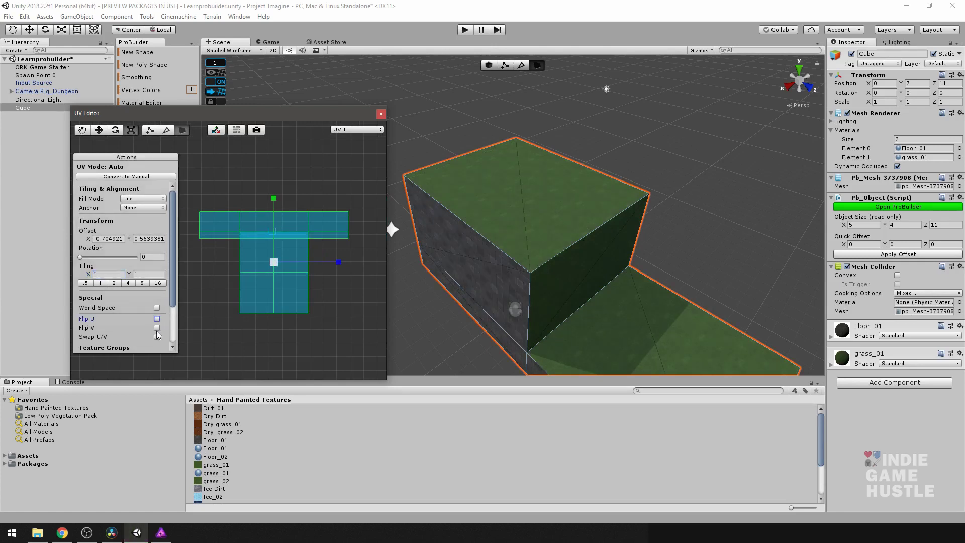
left_click(157, 329)
left_click(158, 328)
left_click(157, 336)
left_click(156, 337)
Bring up the Texture Groups settings, clear the face selection in the UV layout and return the scene to face selection mode
scroll(143, 332, "down", 3)
left_click_drag(172, 280, 164, 322)
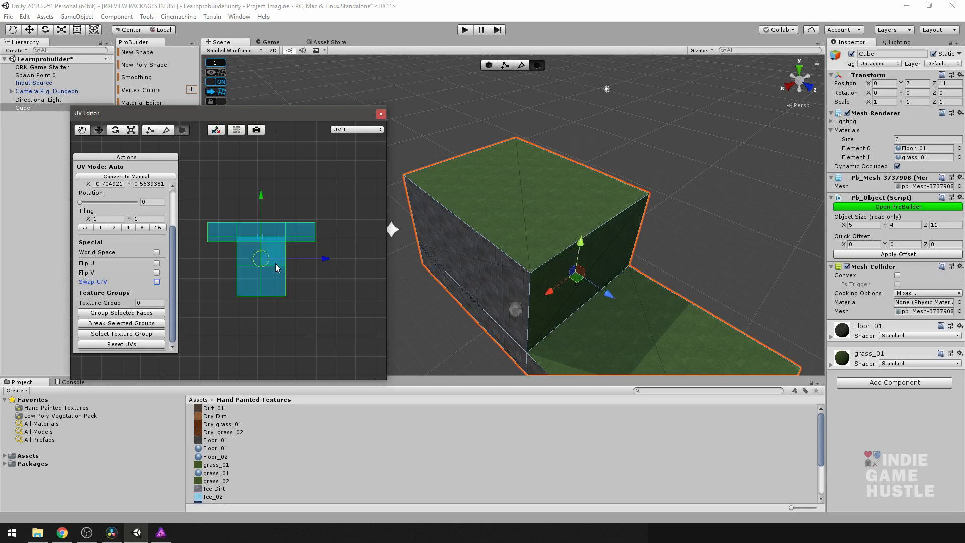
left_click(265, 311)
left_click_drag(267, 311, 247, 318, "alt")
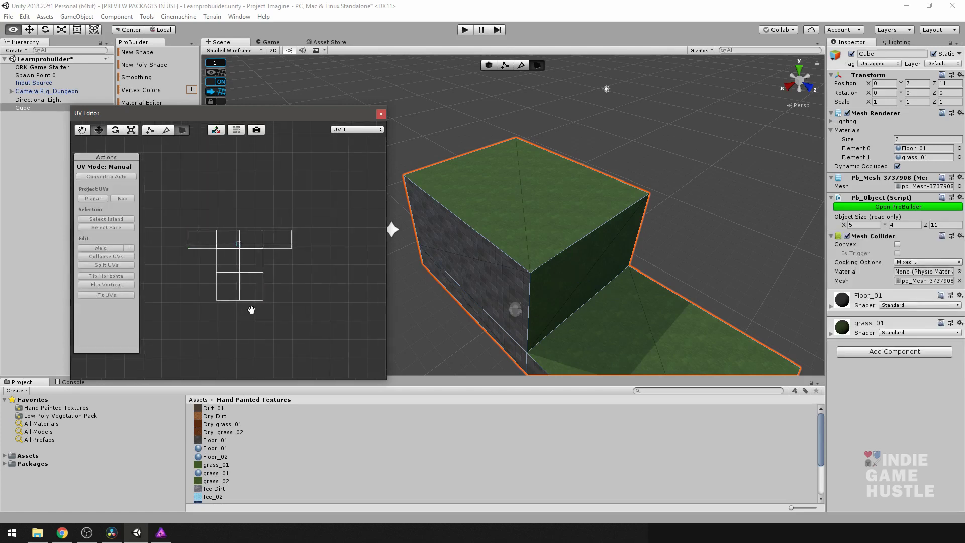
left_click_drag(502, 295, 557, 265, "alt")
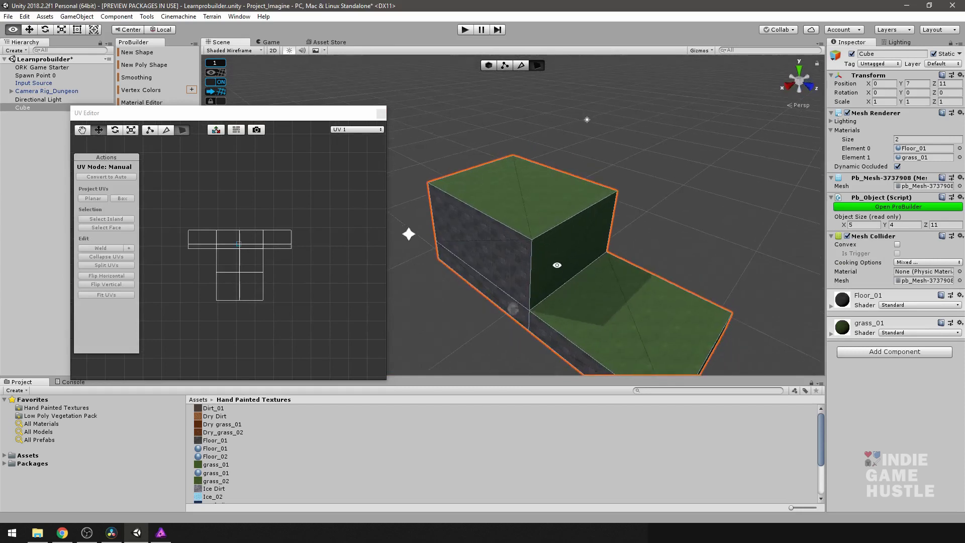
left_click(219, 134)
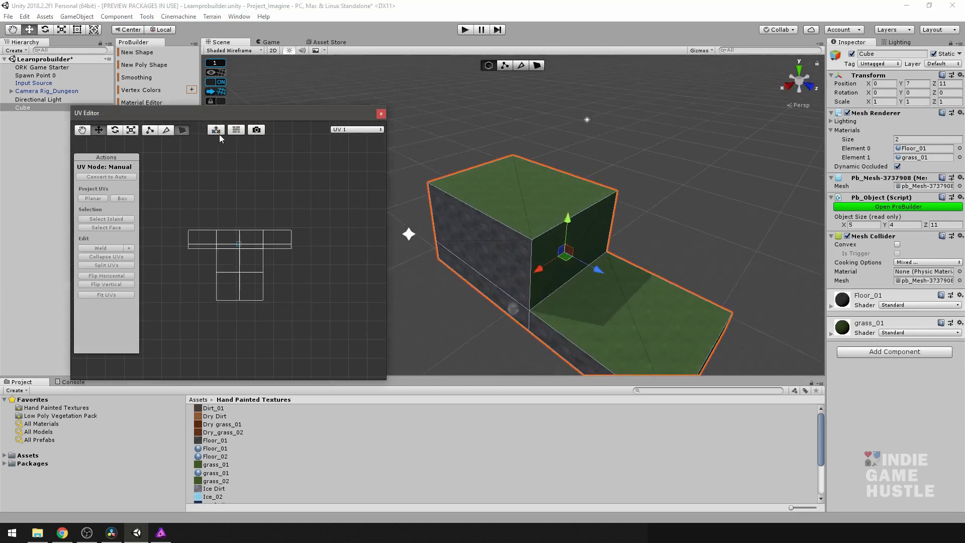
left_click(523, 195)
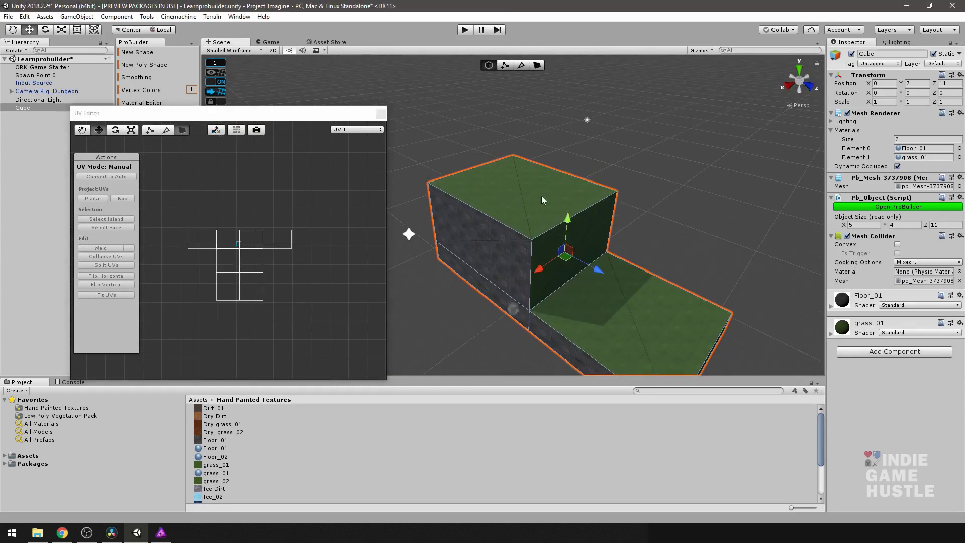
left_click(537, 66)
left_click_drag(531, 196, 523, 205, "alt")
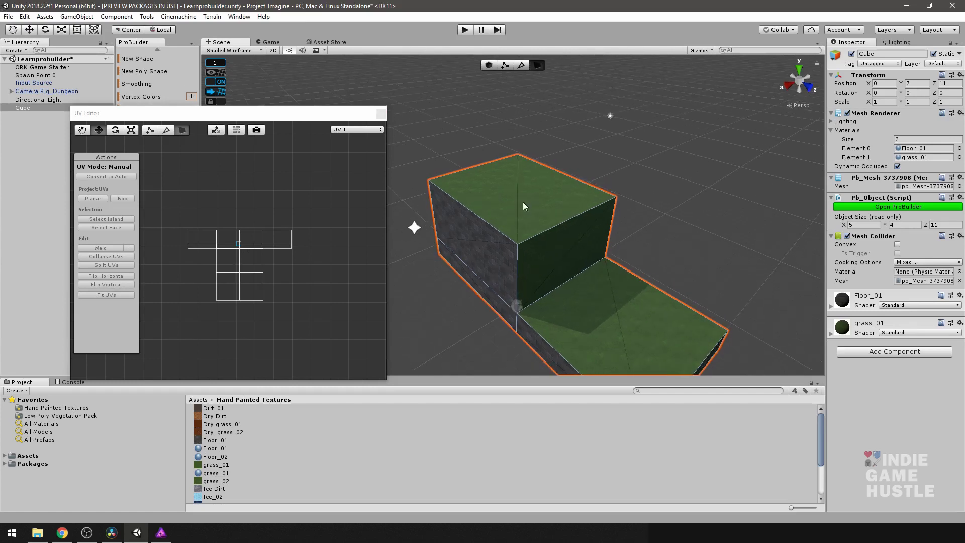
Select the block's top face, the vertical face below it and the lower step's top face together
left_click(504, 177)
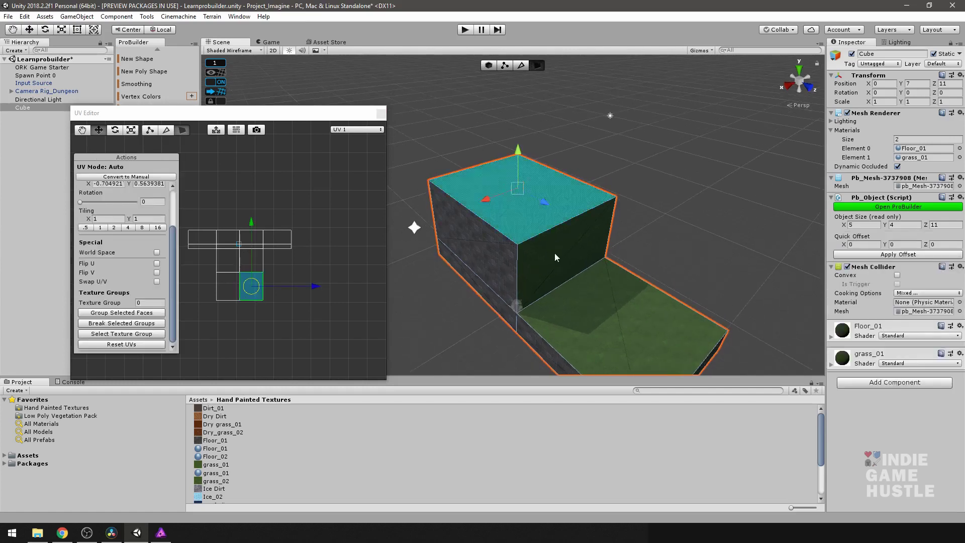
left_click(554, 252, "shift")
left_click(598, 308, "shift")
left_click_drag(596, 306, 507, 305, "alt")
scroll(270, 275, "up", 1)
left_click_drag(261, 301, 302, 269, "alt")
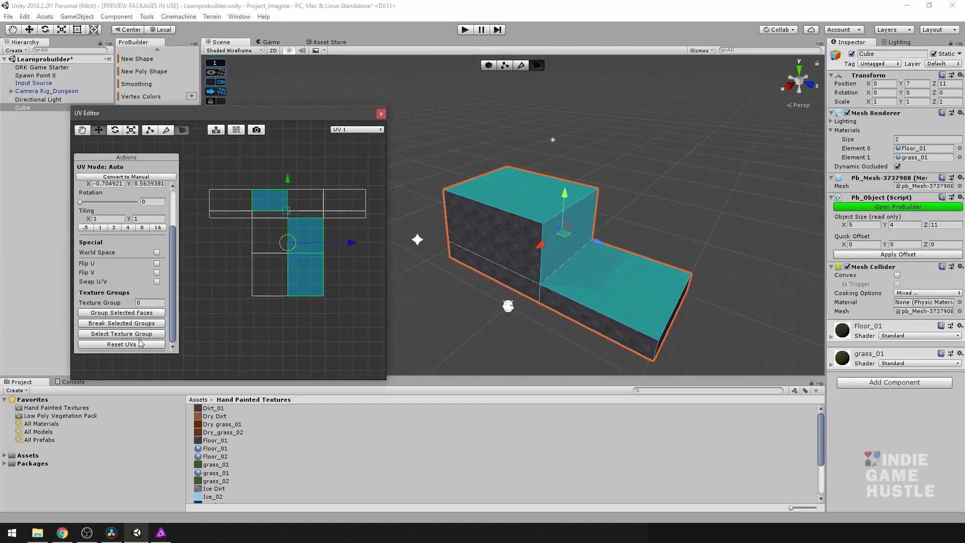
Put the three selected grass faces into texture group 1 and move the group away from the rest of the UV layout
left_click(153, 304)
type("1")
left_click(140, 312)
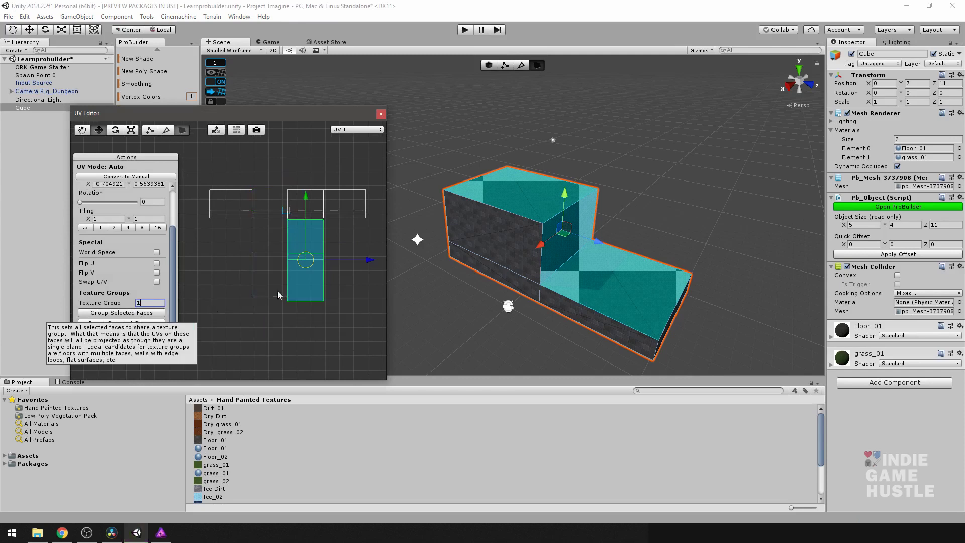
left_click_drag(306, 263, 315, 340)
left_click(234, 312)
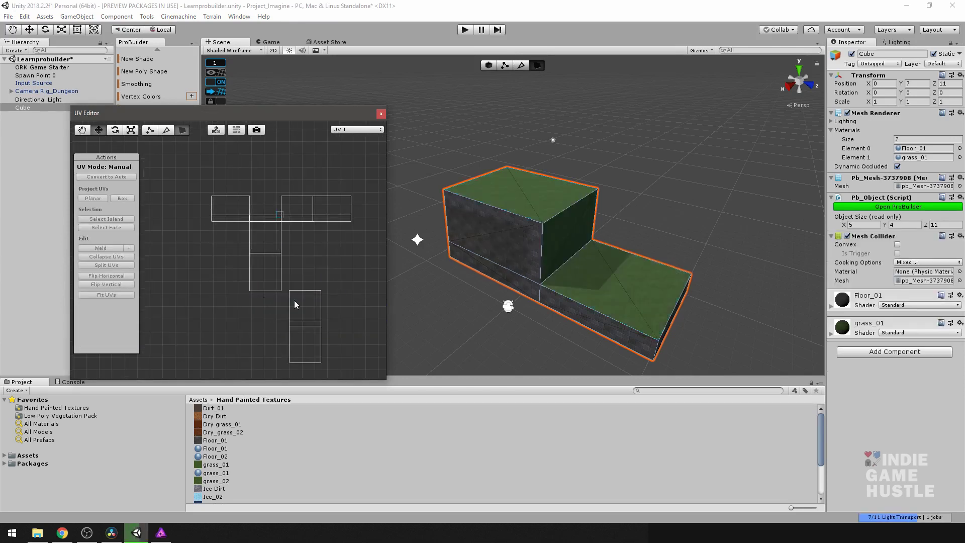
Select the lower step's face in the UV layout and examine the grouped faces up close
left_click(305, 307)
left_click_drag(305, 306, 260, 263)
left_click(335, 328)
scroll(365, 324, "up", 4)
left_click(351, 299)
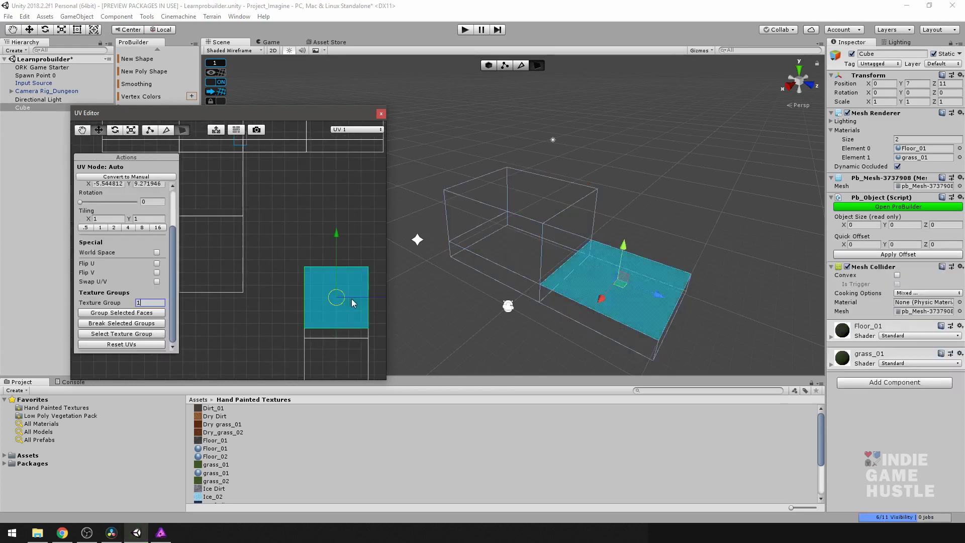
left_click_drag(348, 305, 321, 238, "alt")
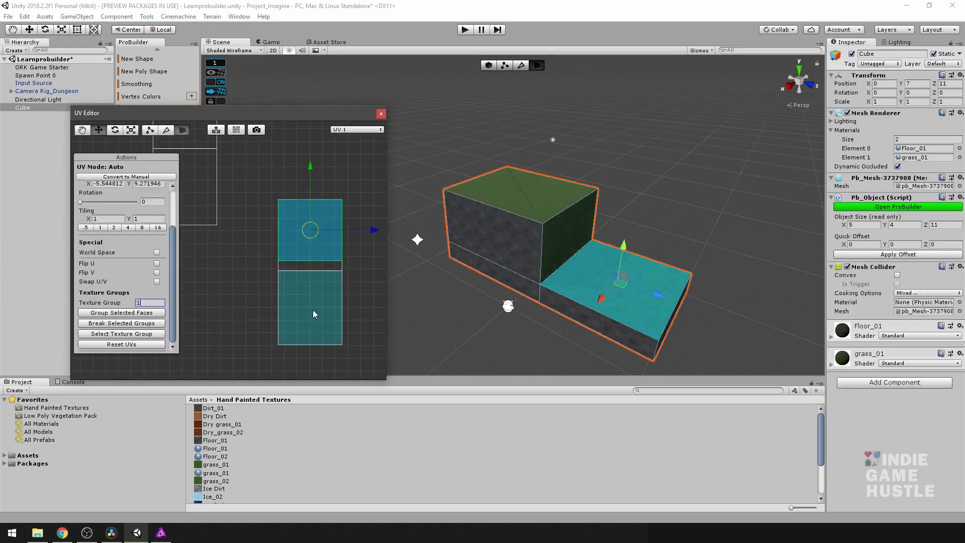
scroll(306, 306, "up", 6)
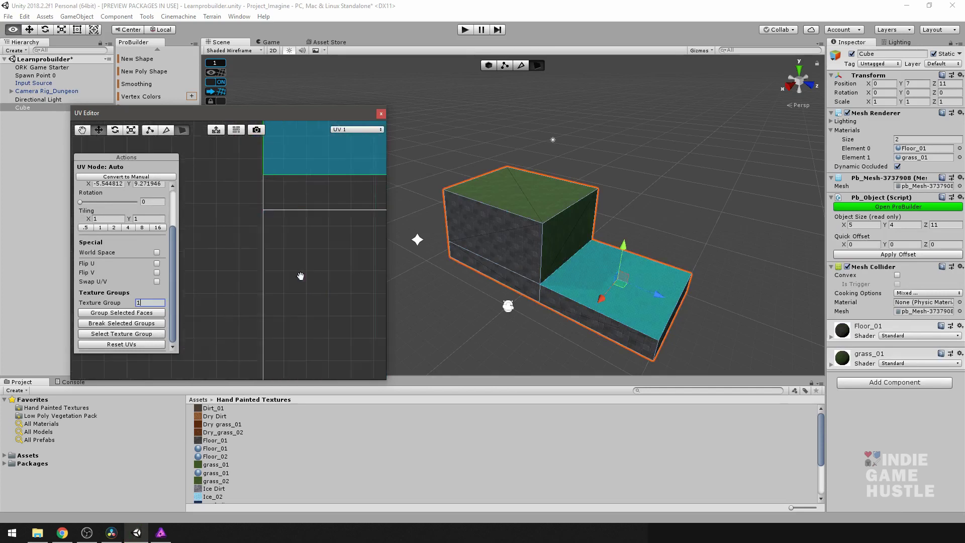
left_click_drag(300, 276, 227, 288, "alt")
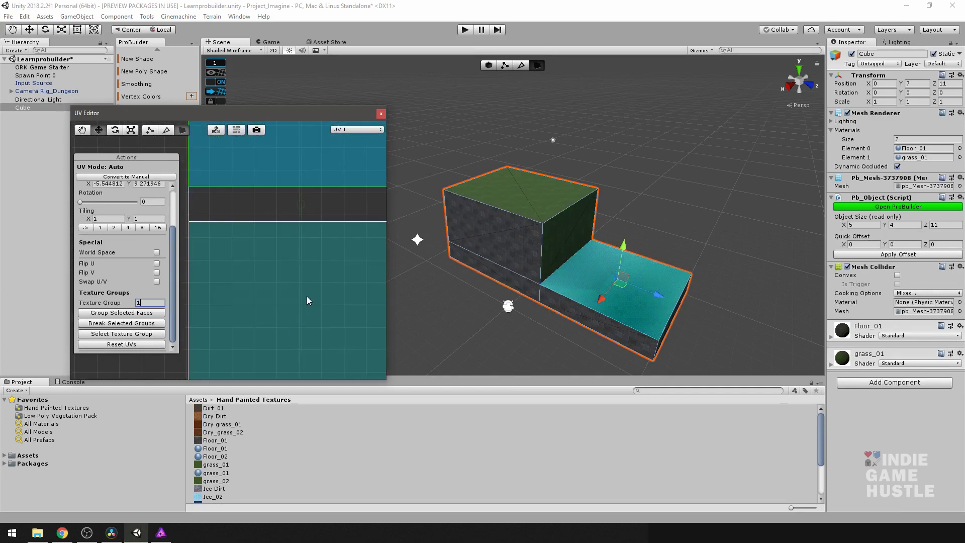
scroll(308, 300, "down", 5)
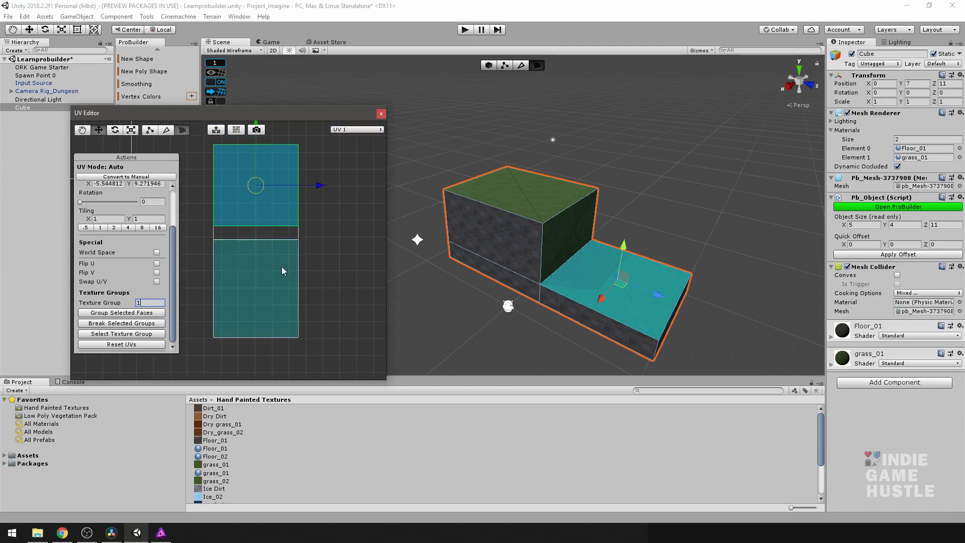
Move the texture group further away in the UV layout by moving the lower step's face
left_click_drag(257, 186, 292, 202)
scroll(277, 232, "down", 5)
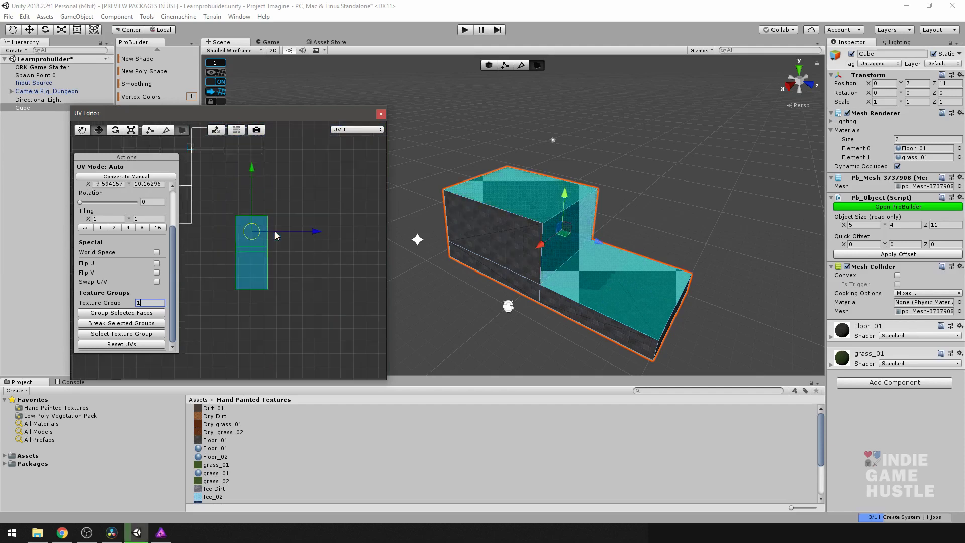
left_click_drag(254, 258, 317, 260, "alt")
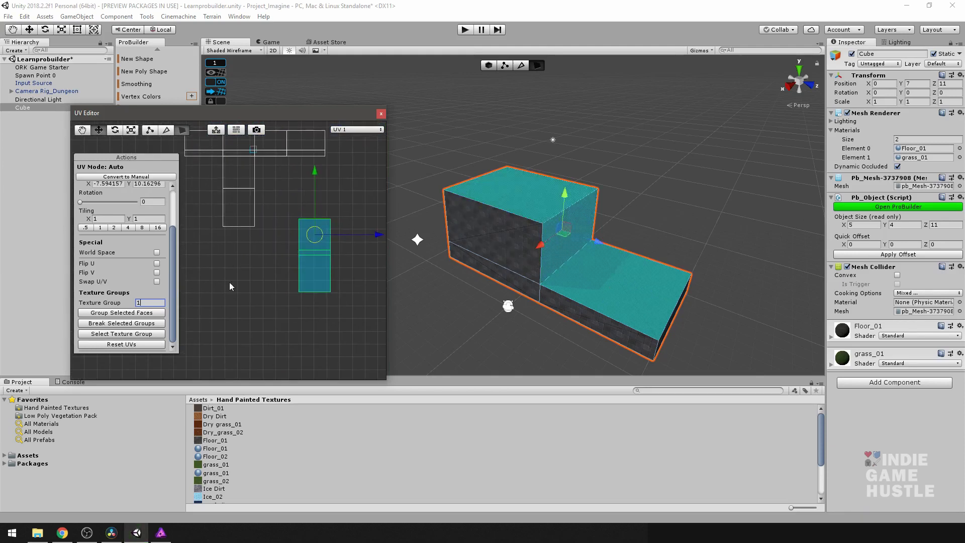
Undo the moves and the grouping of the three grass faces, and clear the face selection
left_click(156, 312)
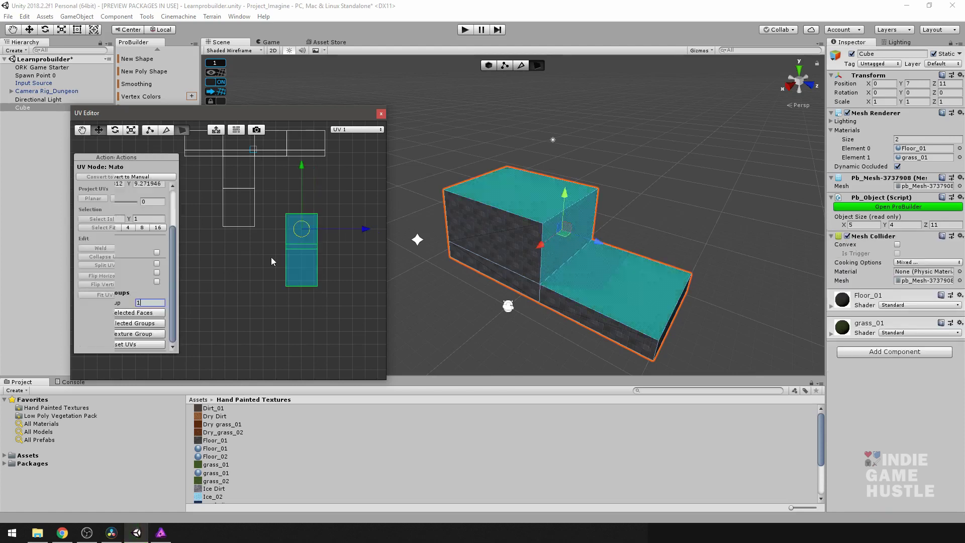
left_click(270, 257)
left_click(271, 257)
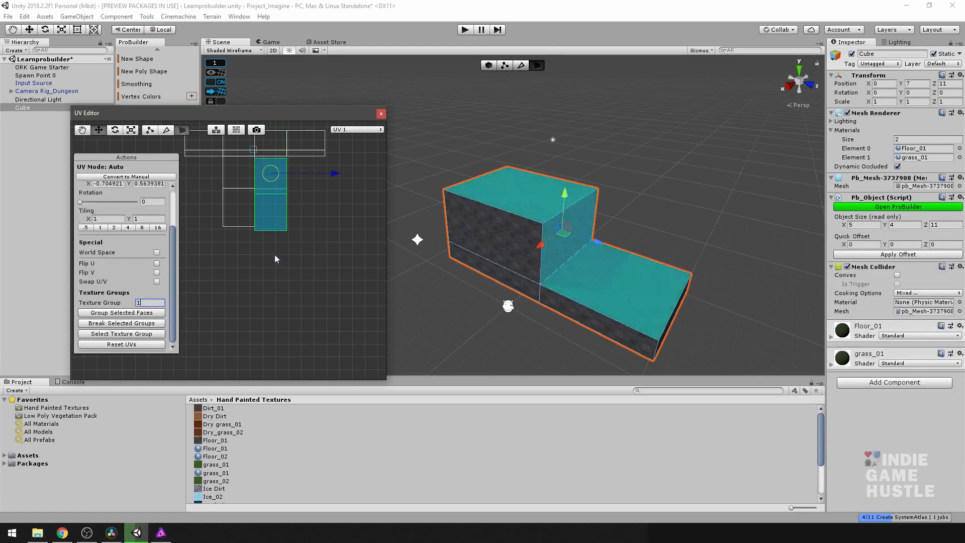
key("ctrl+z")
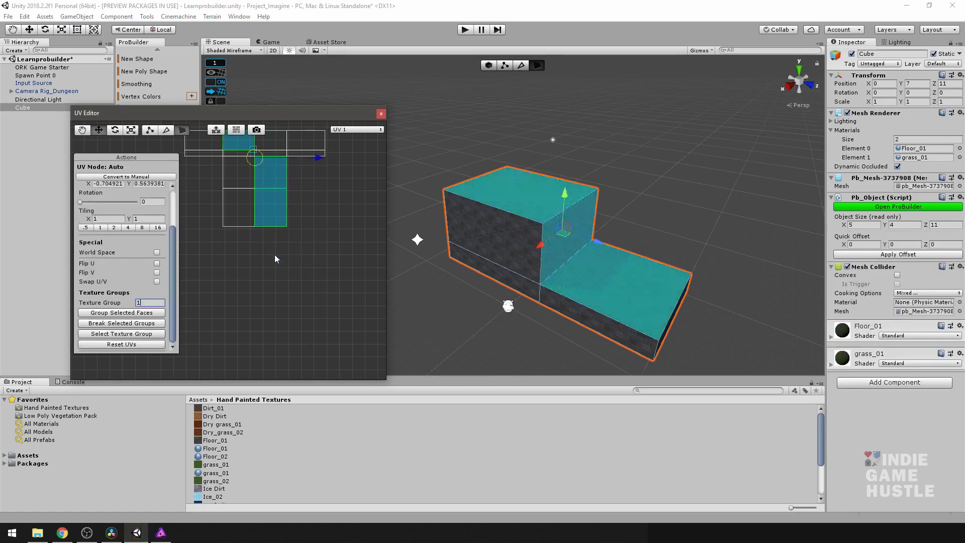
key("ctrl+z")
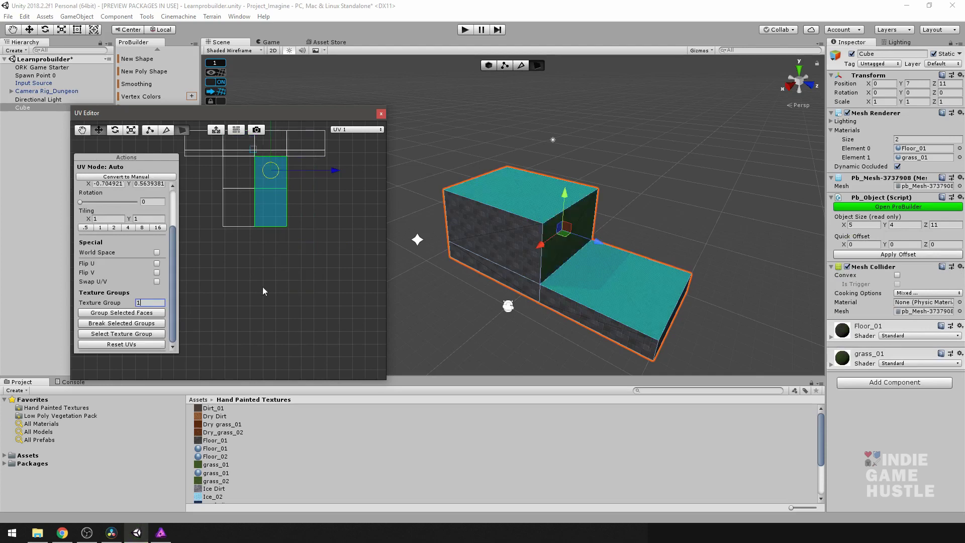
key("ctrl+z")
left_click(280, 249)
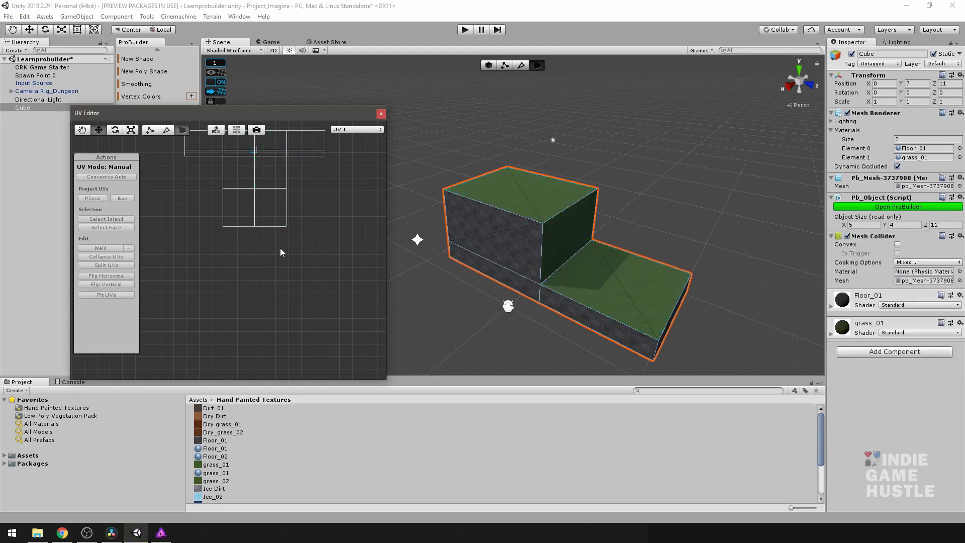
View the block's side wall more closely in the scene and reselect the block to display its UV layout
scroll(248, 305, "up", 3)
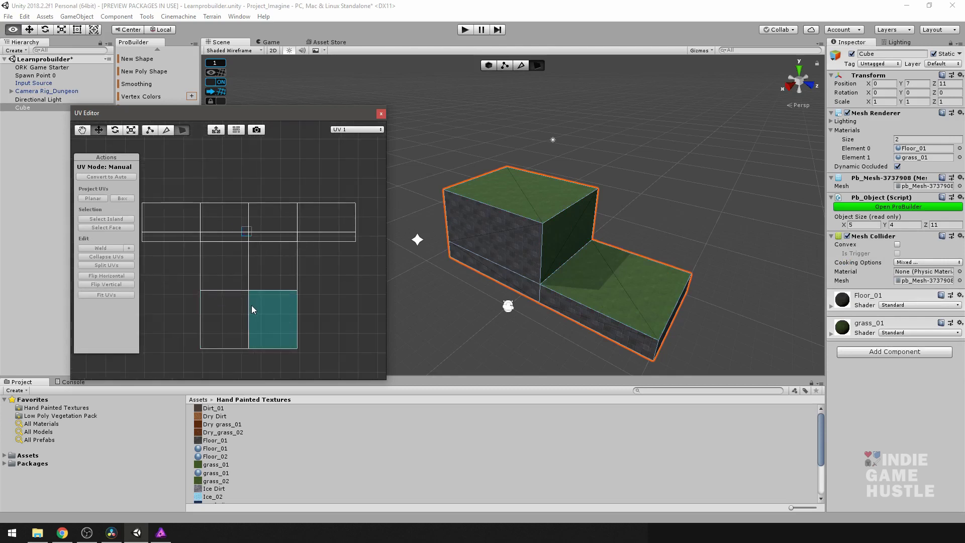
left_click_drag(252, 305, 266, 284, "alt")
scroll(232, 269, "down", 3)
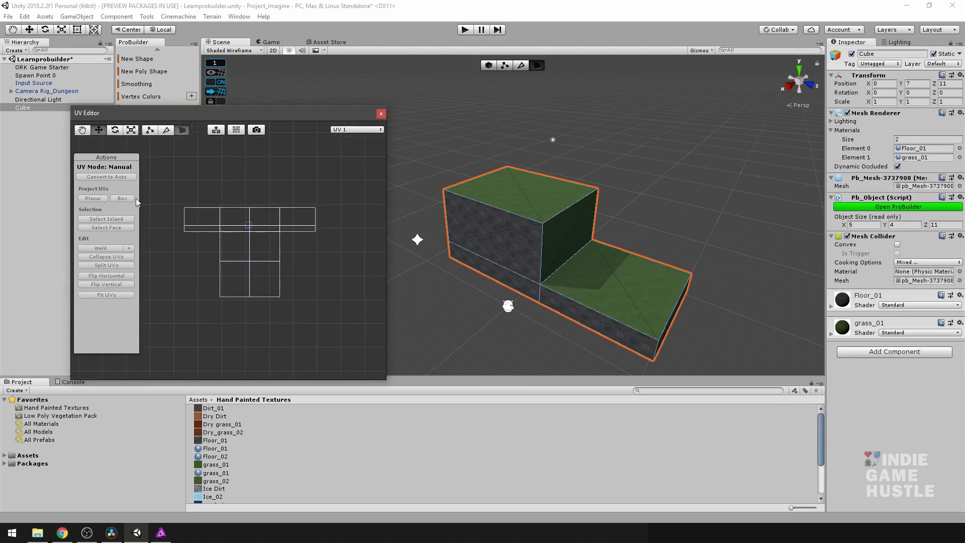
left_click_drag(173, 187, 333, 333)
left_click(492, 194)
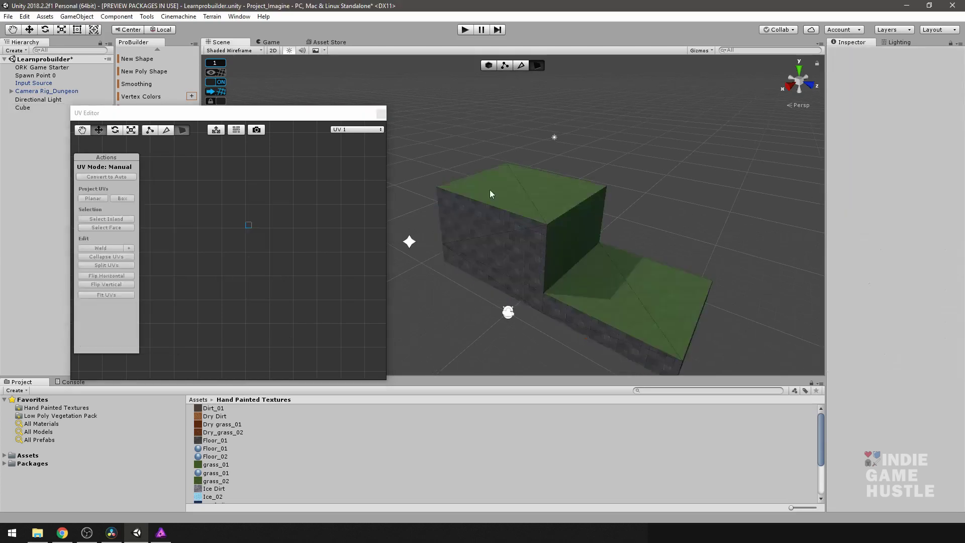
right_click_drag(584, 258, 385, 235)
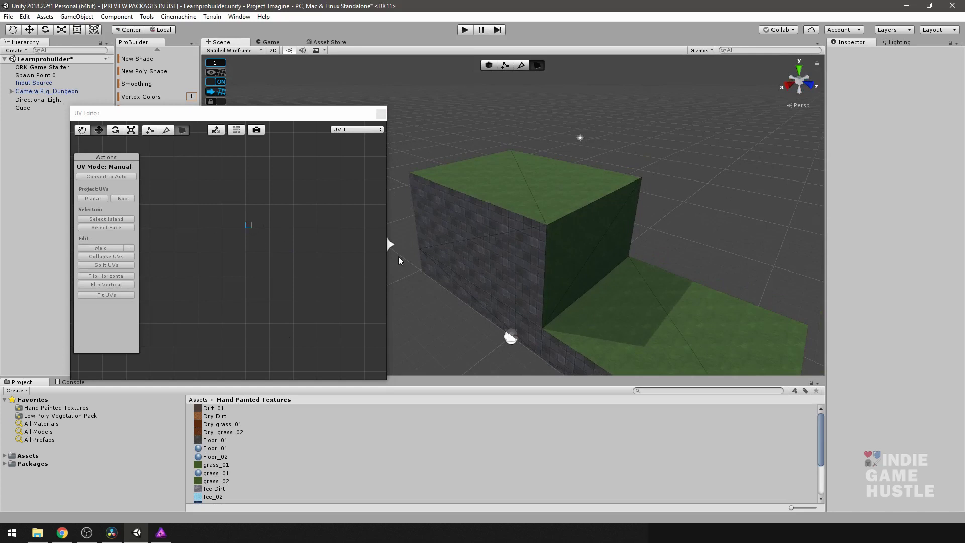
left_click(504, 220)
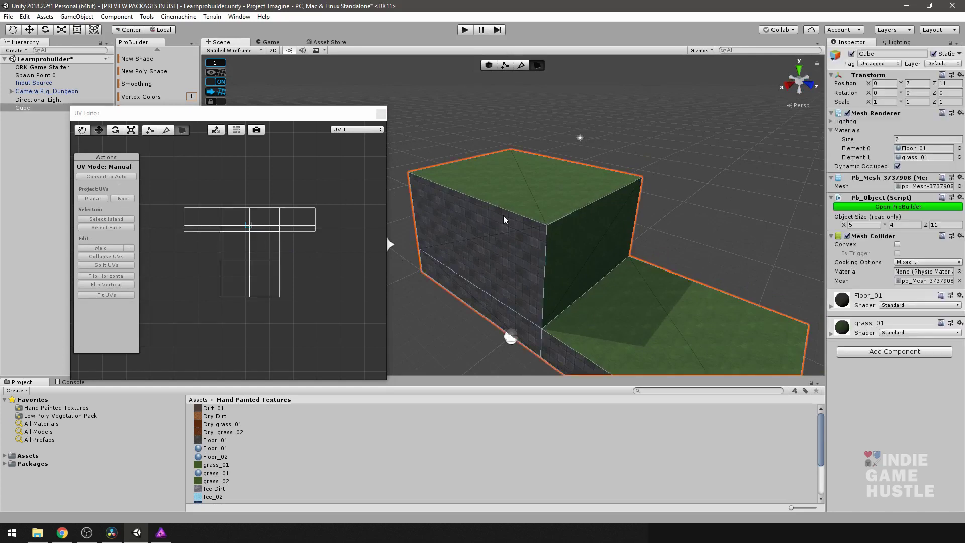
Select all of the block's faces in the UV layout and convert them from auto to manual UV mode
left_click_drag(182, 185, 279, 313)
left_click_drag(250, 252, 279, 258)
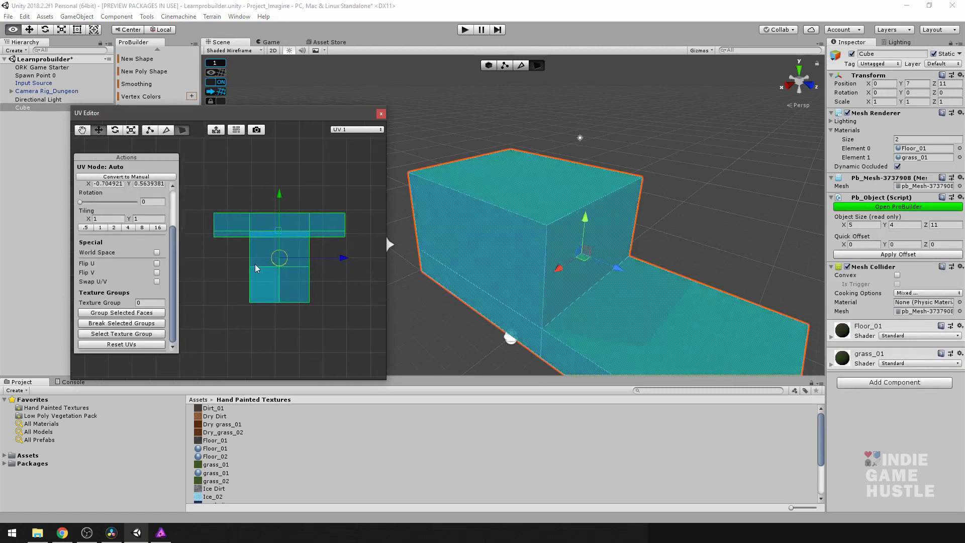
left_click_drag(169, 246, 178, 207)
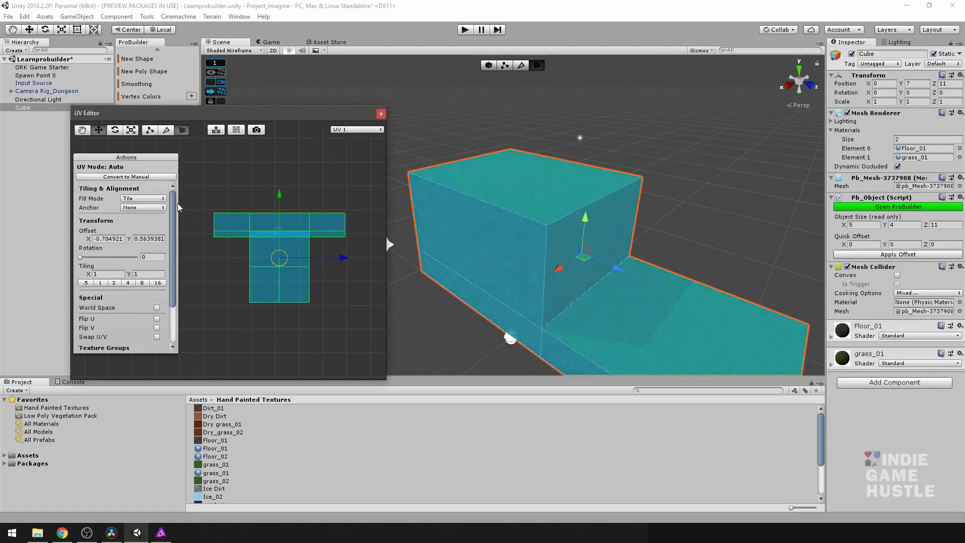
left_click(139, 176)
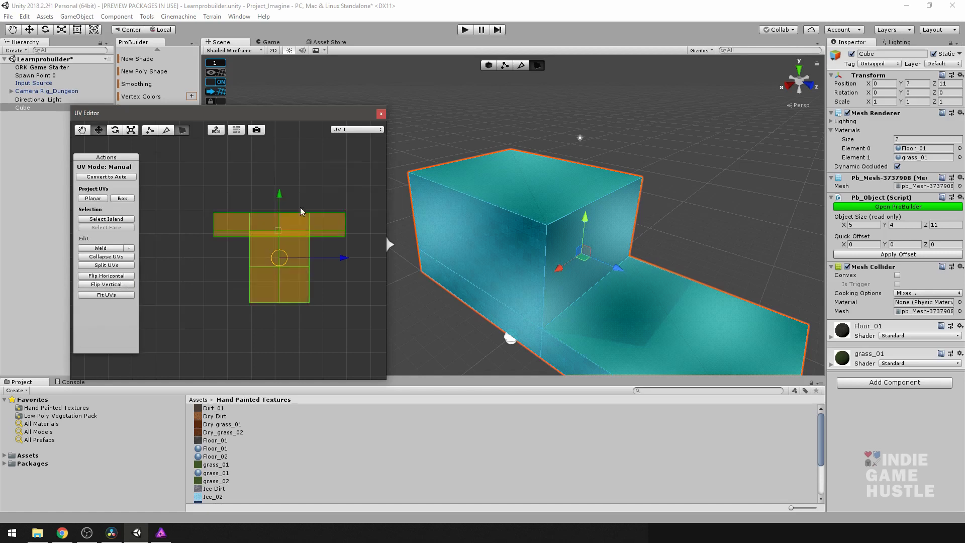
scroll(285, 276, "down", 1)
scroll(289, 280, "up", 2)
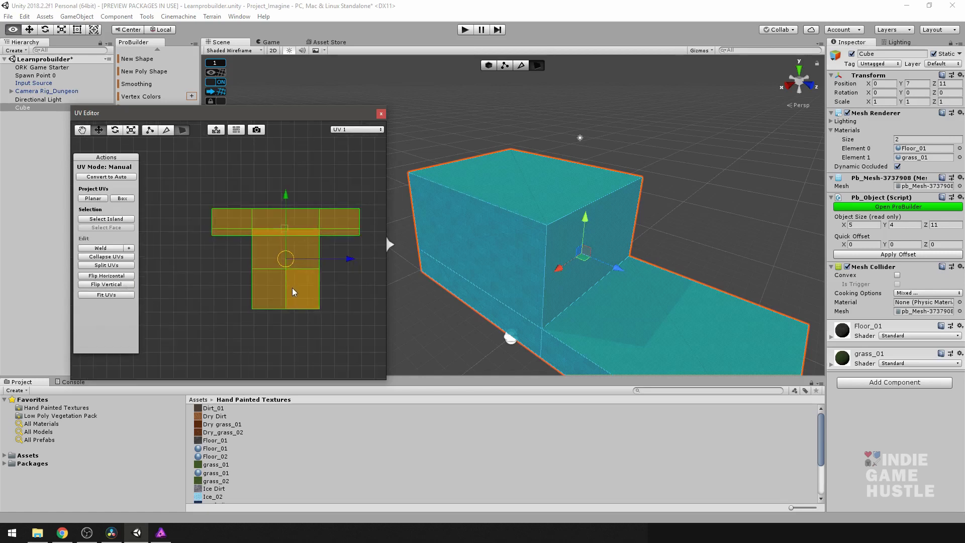
left_click_drag(292, 288, 257, 284, "alt")
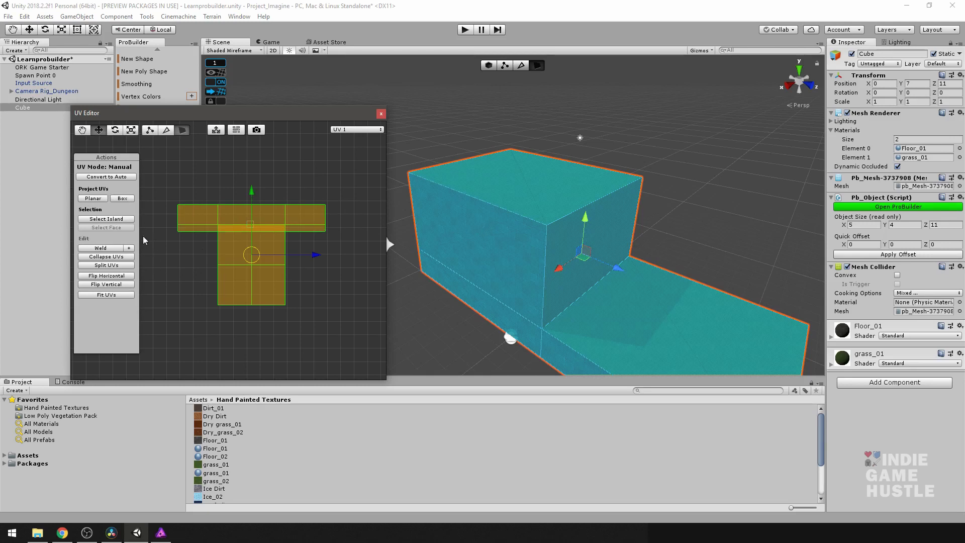
Try moving the lower step's grass face away from the UV layout and selecting its UV island
left_click(232, 254)
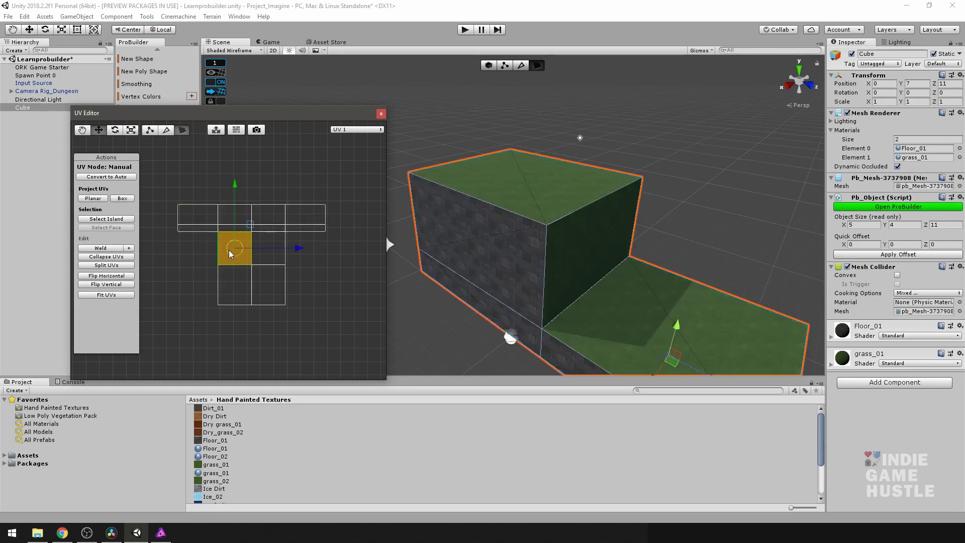
left_click_drag(241, 251, 182, 273)
left_click(120, 220)
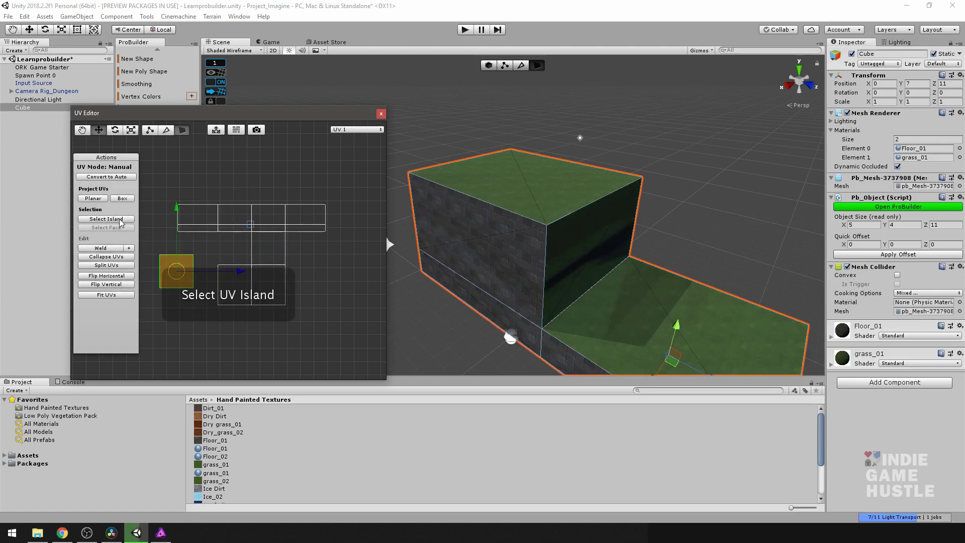
key("ctrl+z")
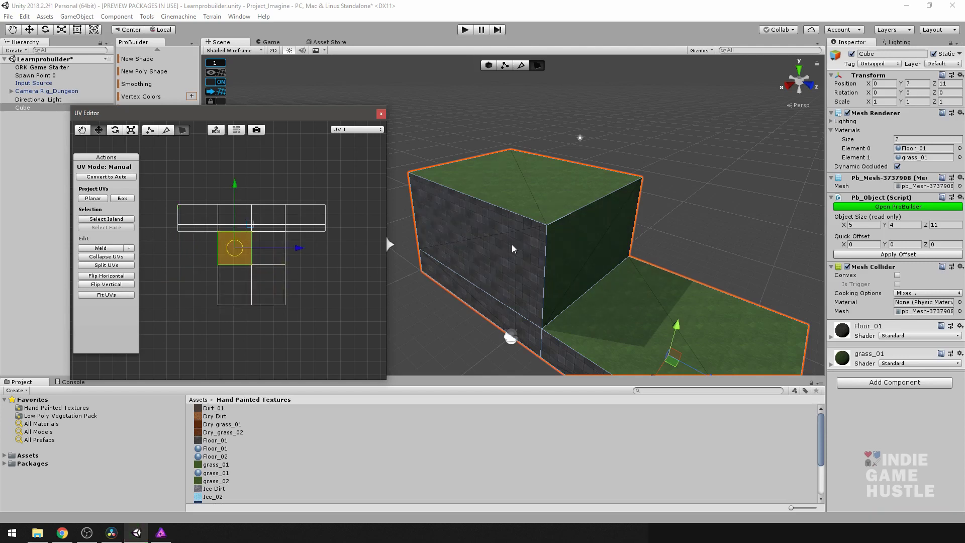
Select the block's upper grass face and move it well clear of the other faces in the UV layout
left_click_drag(473, 259, 522, 218, "alt")
scroll(539, 224, "down", 5)
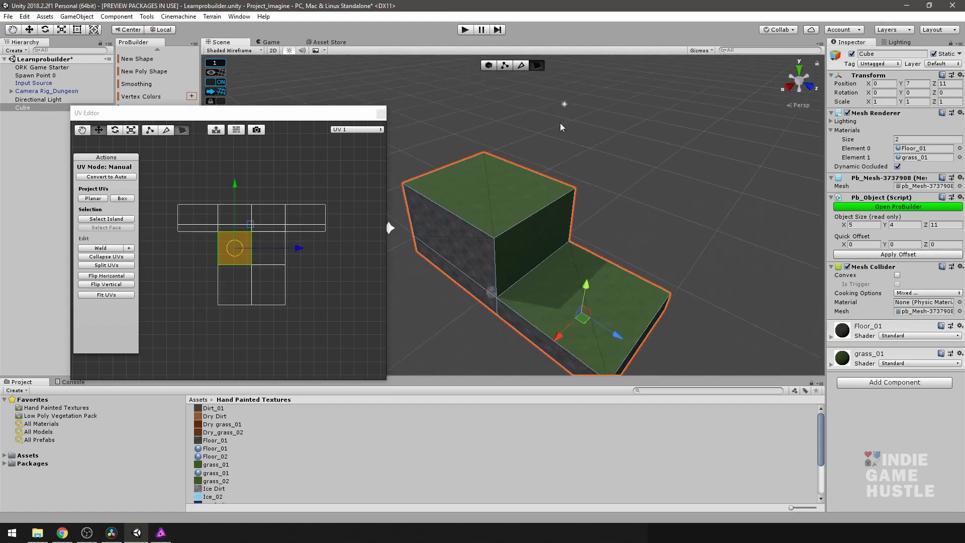
left_click(467, 200)
left_click_drag(267, 285, 300, 310)
scroll(303, 292, "down", 3)
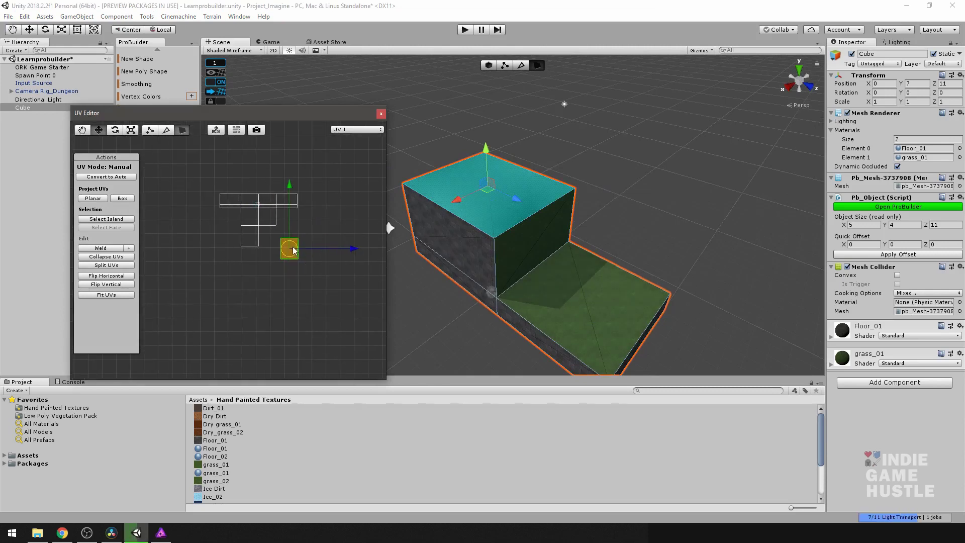
left_click_drag(293, 247, 295, 272)
Autostitch the riser face to the upper grass face, and the lower step's face to the riser
left_click_drag(493, 259, 504, 224, "alt")
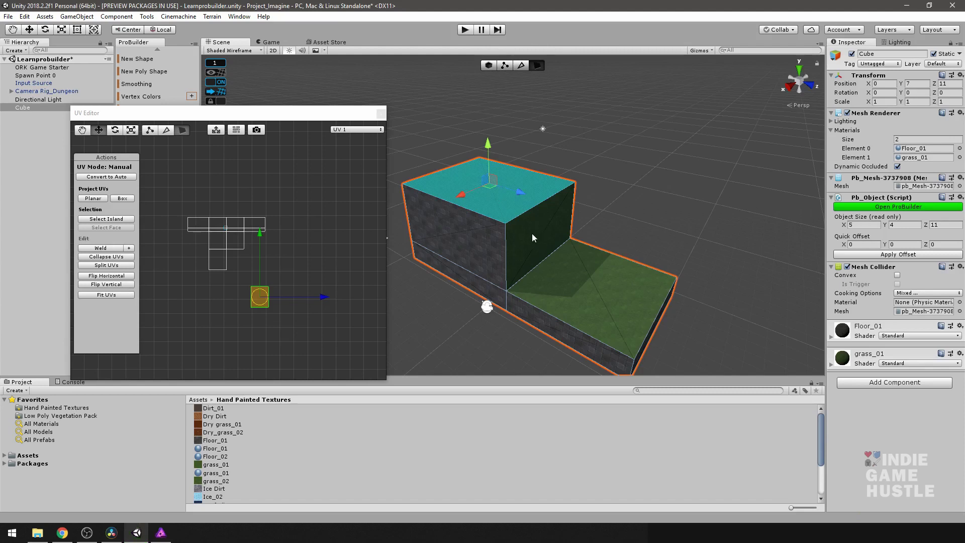
left_click_drag(559, 249, 526, 234, "alt")
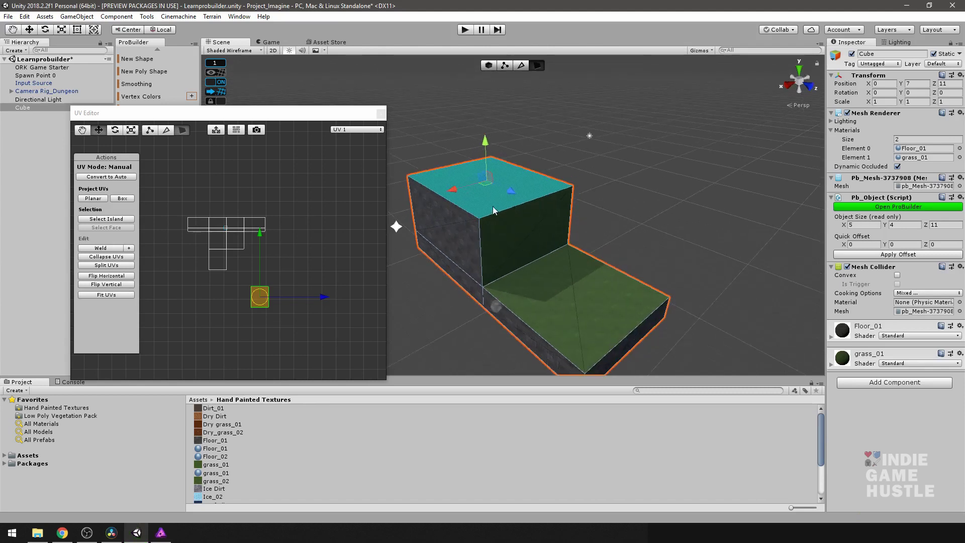
left_click(515, 228, "ctrl")
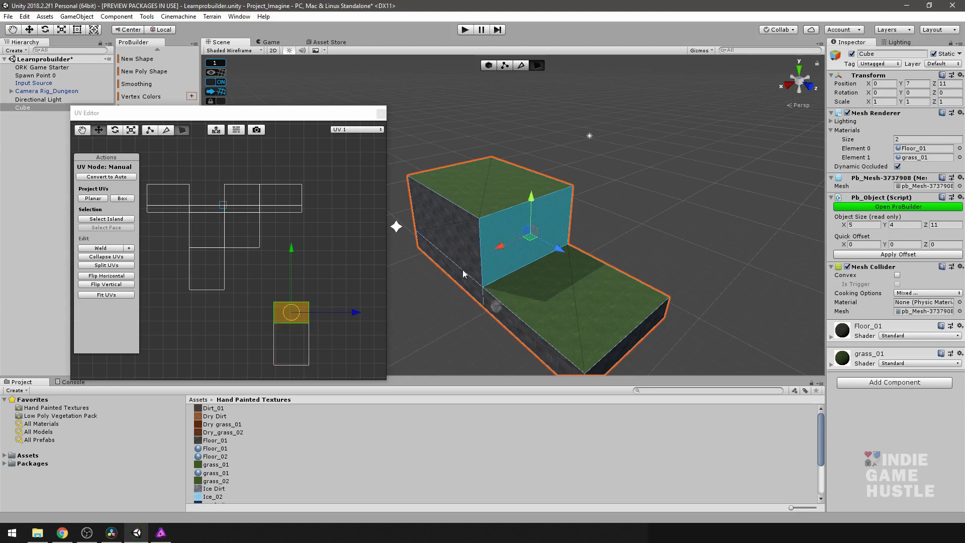
left_click(551, 294, "ctrl")
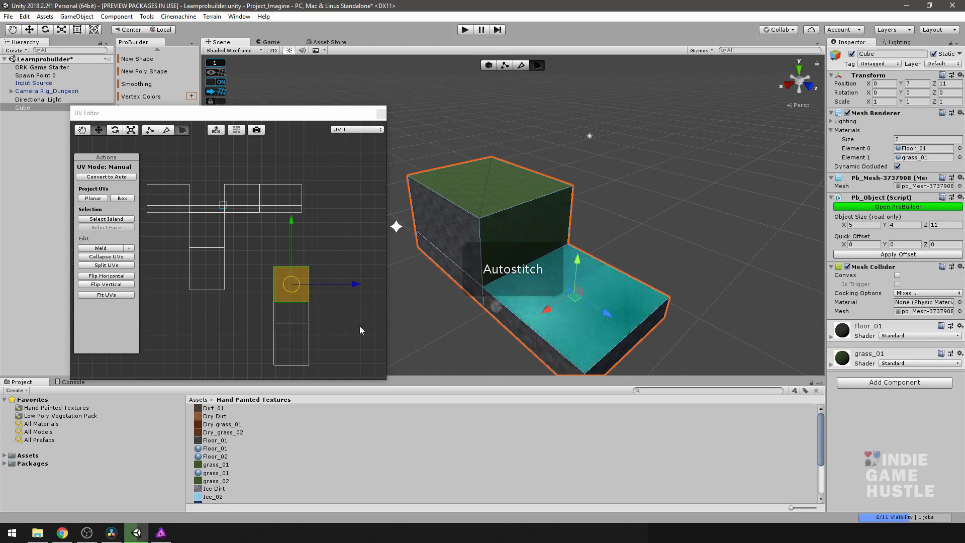
Shift the stitched grass faces slightly in the UV layout and reselect the whole island from the lower step's face
left_click_drag(269, 251, 329, 377)
left_click_drag(292, 316, 279, 291)
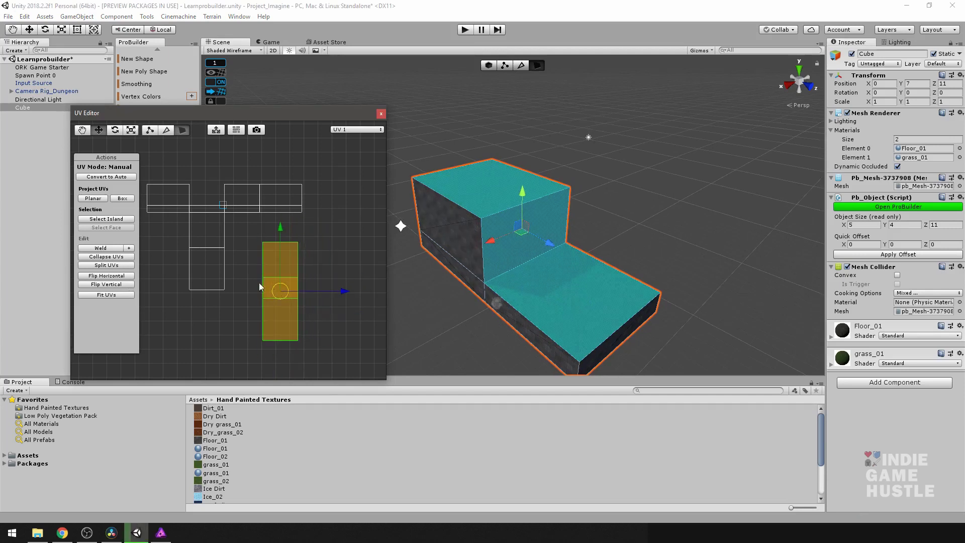
left_click(246, 276)
left_click(272, 253)
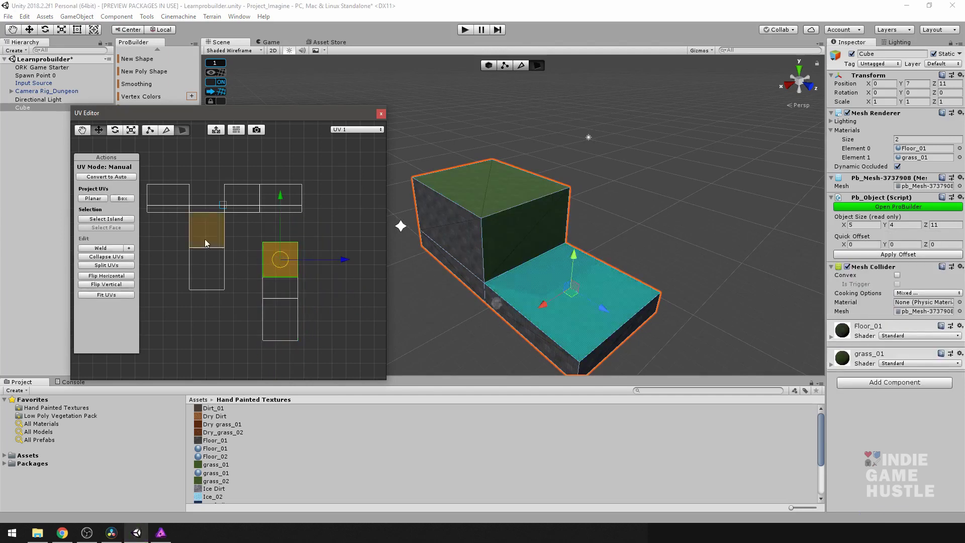
left_click(111, 220)
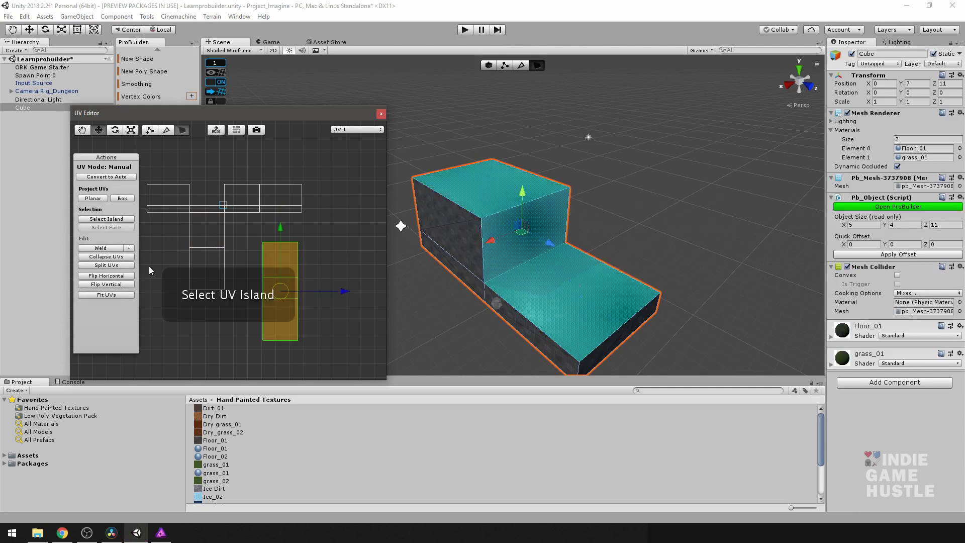
Select the three floor-textured faces of the block's long side wall and apply a planar UV projection to them
left_click_drag(502, 236, 437, 268, "alt")
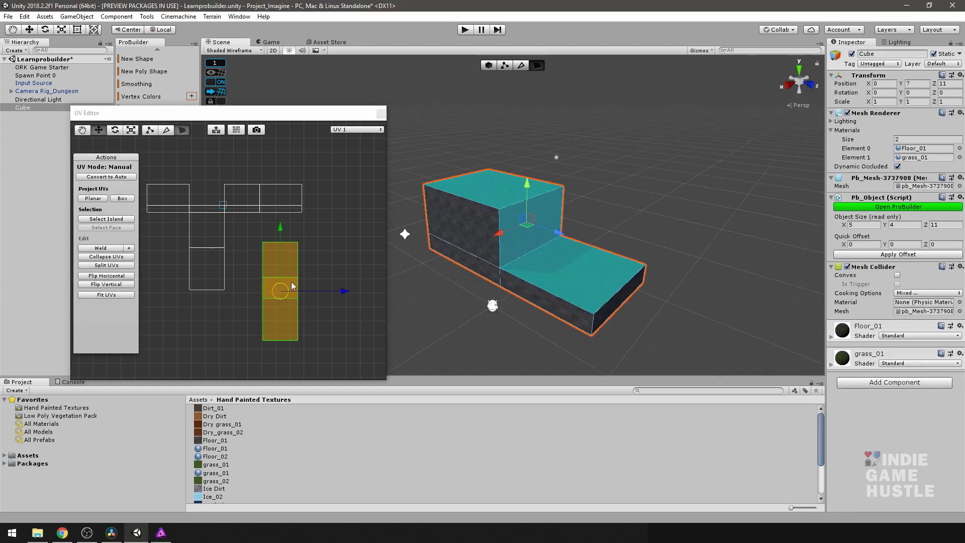
left_click_drag(217, 297, 230, 312, "alt")
left_click_drag(501, 232, 549, 197, "alt")
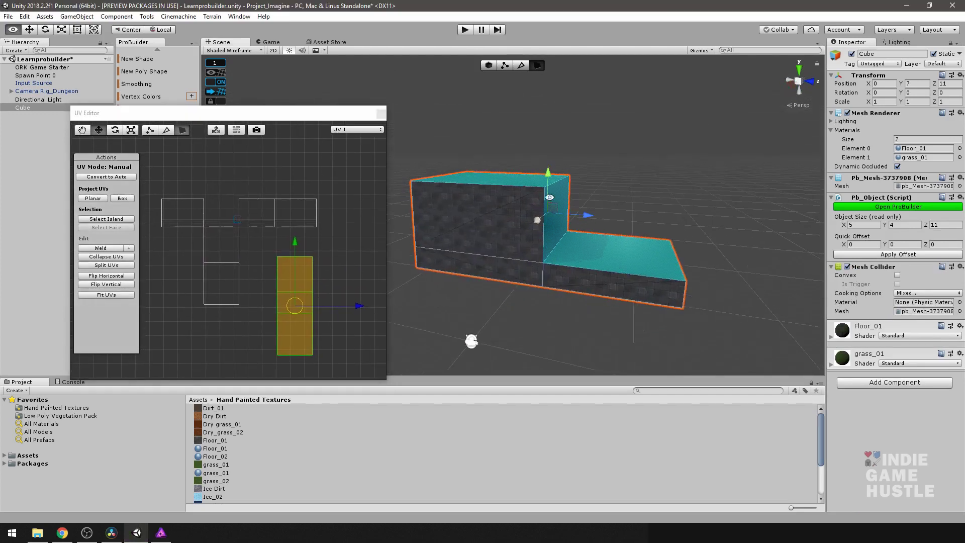
left_click(491, 221)
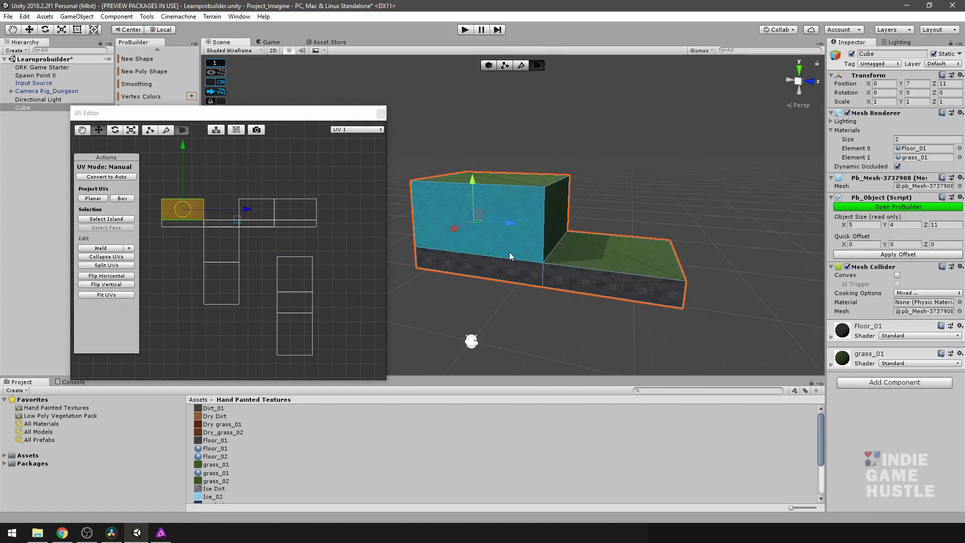
left_click(505, 270, "shift")
left_click(572, 275, "shift")
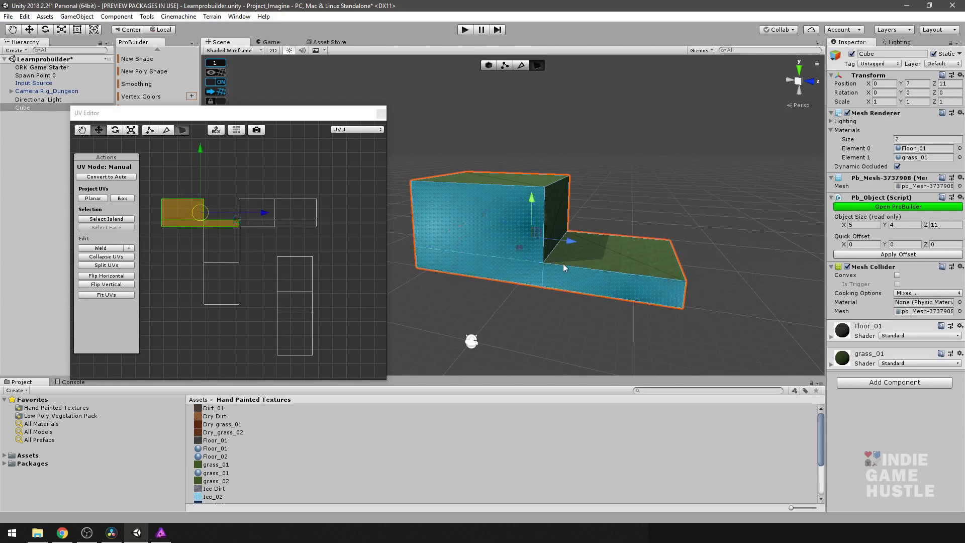
left_click_drag(563, 263, 436, 239, "alt")
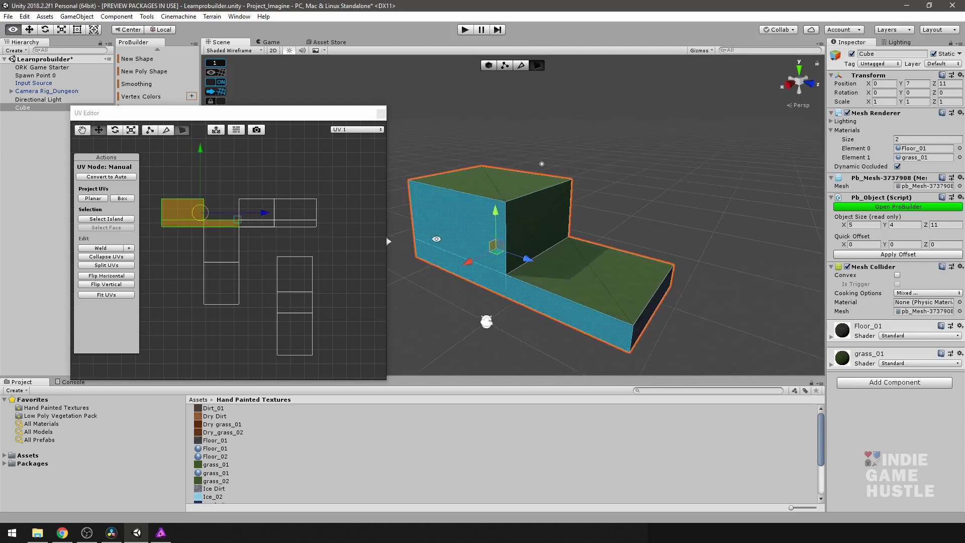
left_click(93, 197)
Move the side wall's faces below the other UV shells, reselecting them as one island from the upper wall face
scroll(233, 287, "down", 3)
left_click_drag(235, 288, 254, 273, "alt")
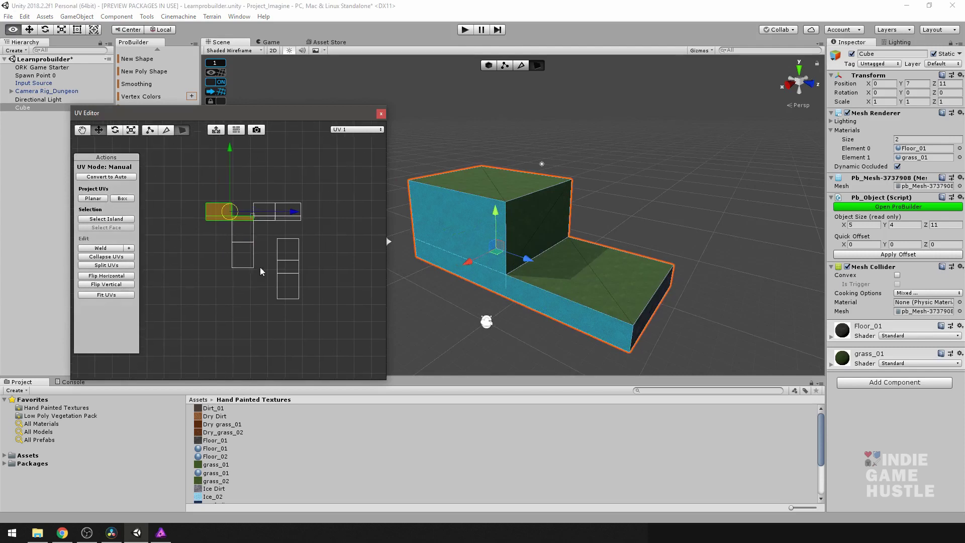
left_click_drag(230, 212, 243, 291)
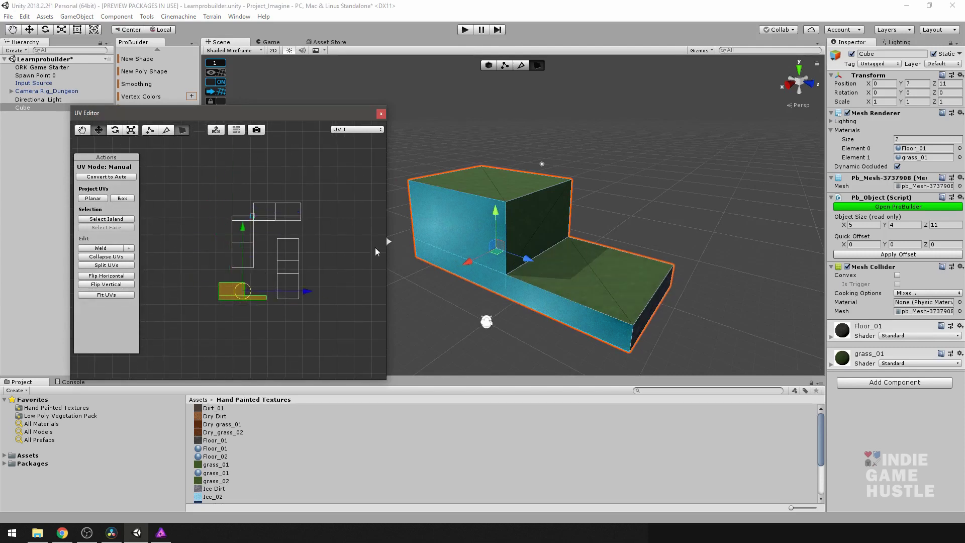
left_click(229, 288)
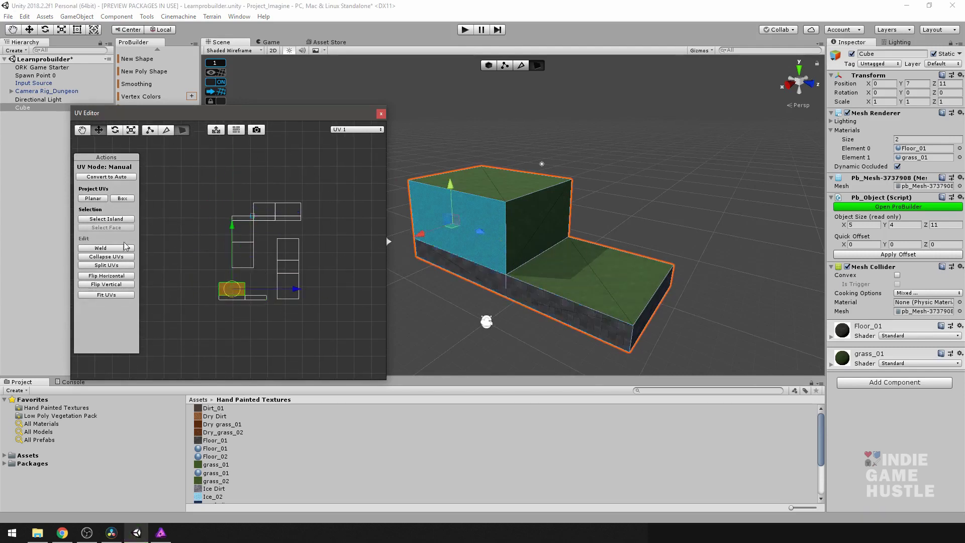
left_click(122, 219)
scroll(254, 308, "up", 3)
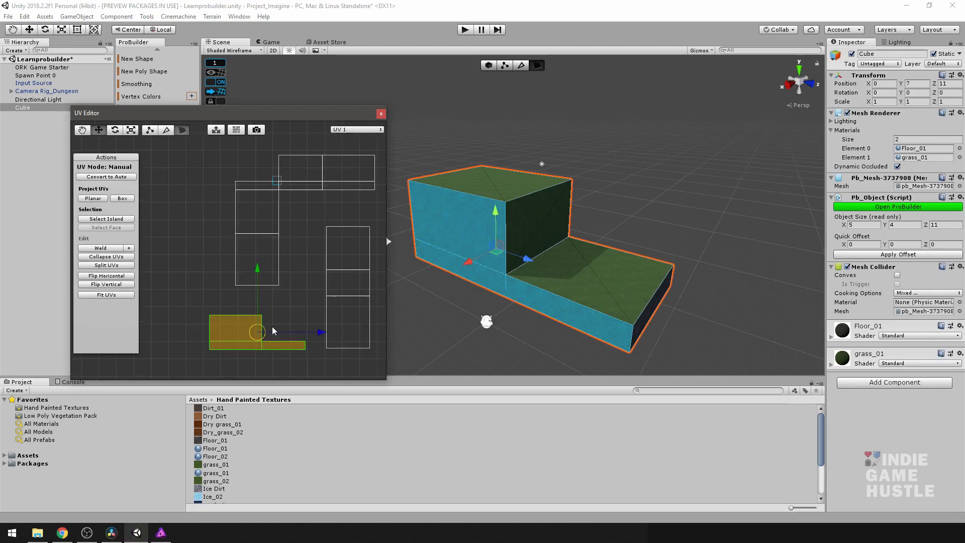
left_click_drag(271, 330, 276, 333)
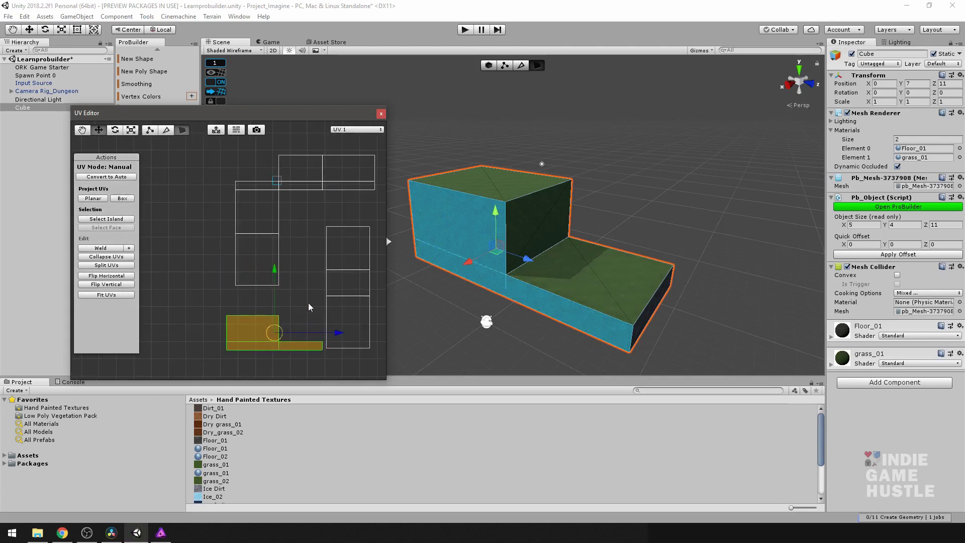
Move the side wall island's upper outer vertex onto the nearest corner of the shell above, weld there, and clear the selection
scroll(307, 304, "down", 3)
scroll(233, 267, "up", 5)
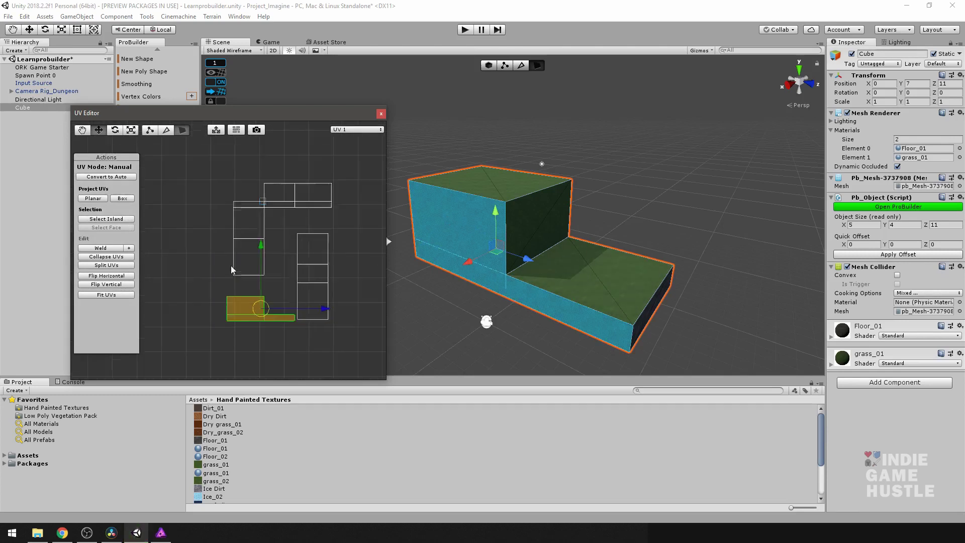
middle_click_drag(248, 273, 252, 244)
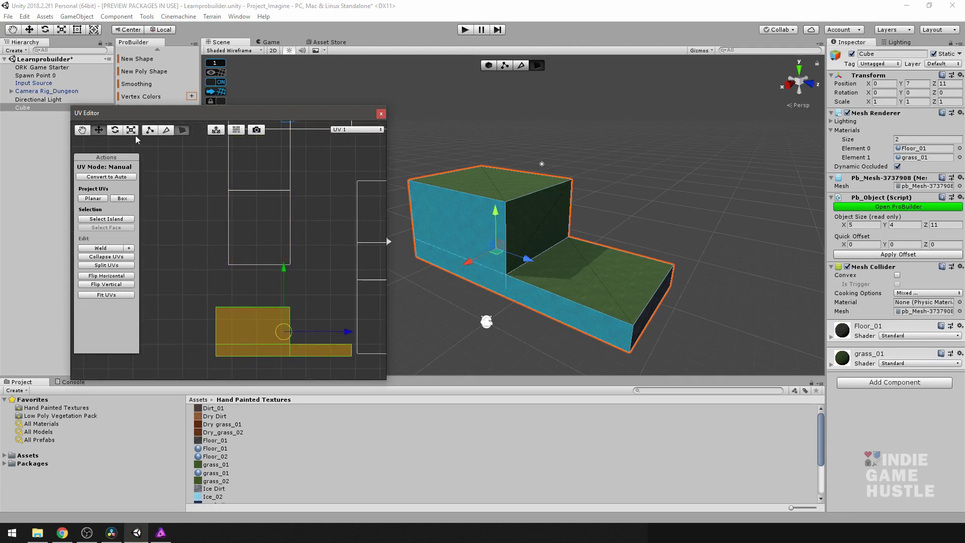
left_click(149, 130)
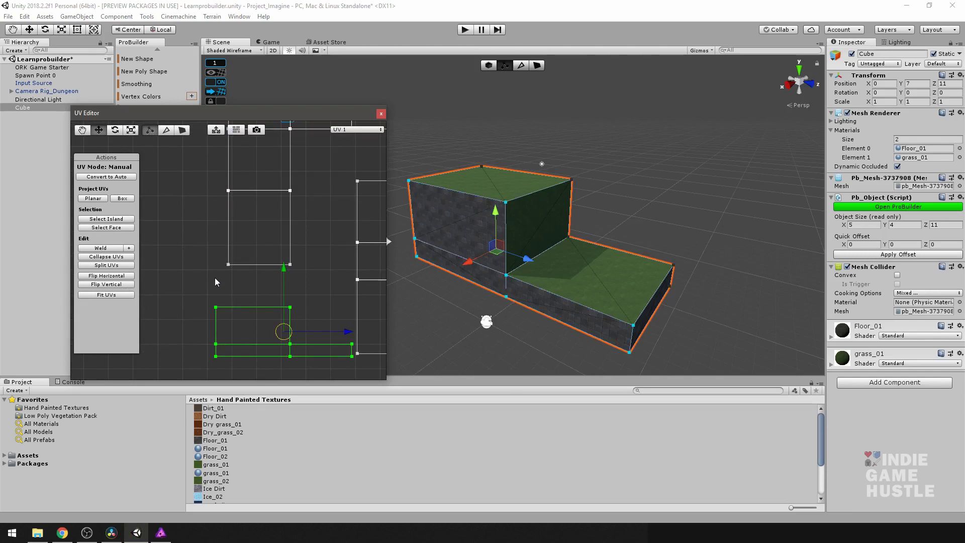
left_click(216, 308)
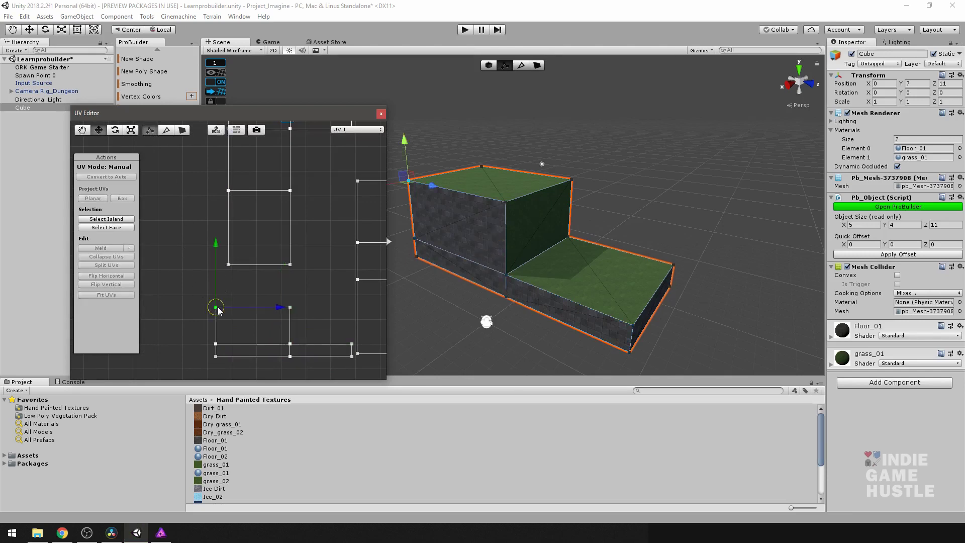
mouse_move(216, 308)
left_mouse_down()
mouse_move(229, 267)
mouse_move(251, 285)
left_mouse_up()
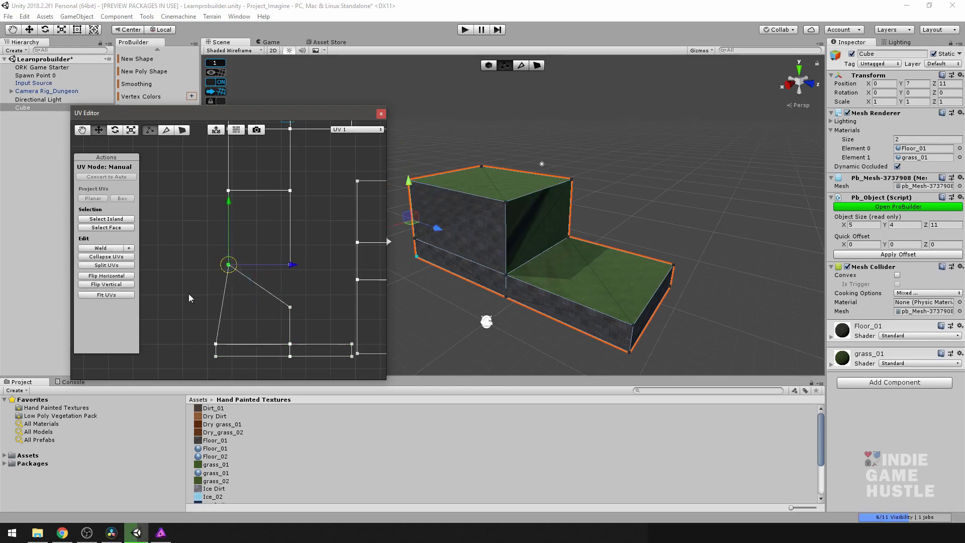
left_click(100, 247)
left_click(220, 274)
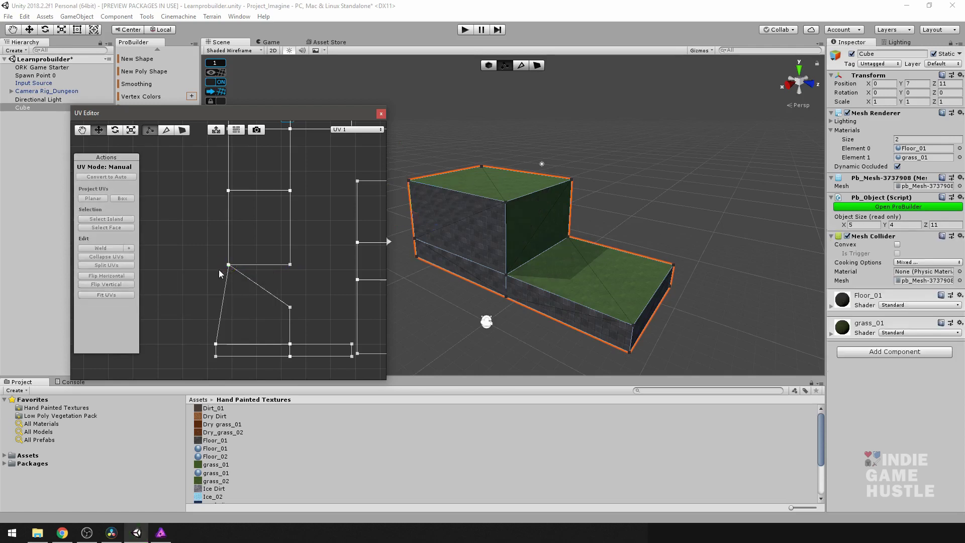
Select the overlapping vertices where the side wall island meets the shell above and weld them with a maximum distance of 1
left_click(229, 265)
mouse_move(229, 264)
left_mouse_down()
mouse_move(237, 256)
mouse_move(213, 262)
mouse_move(223, 266)
left_mouse_up()
scroll(224, 268, "up", 5)
left_click_drag(222, 317, 228, 288, "alt")
scroll(231, 291, "up", 4)
middle_click_drag(248, 303, 247, 234)
left_click_drag(237, 257, 269, 284)
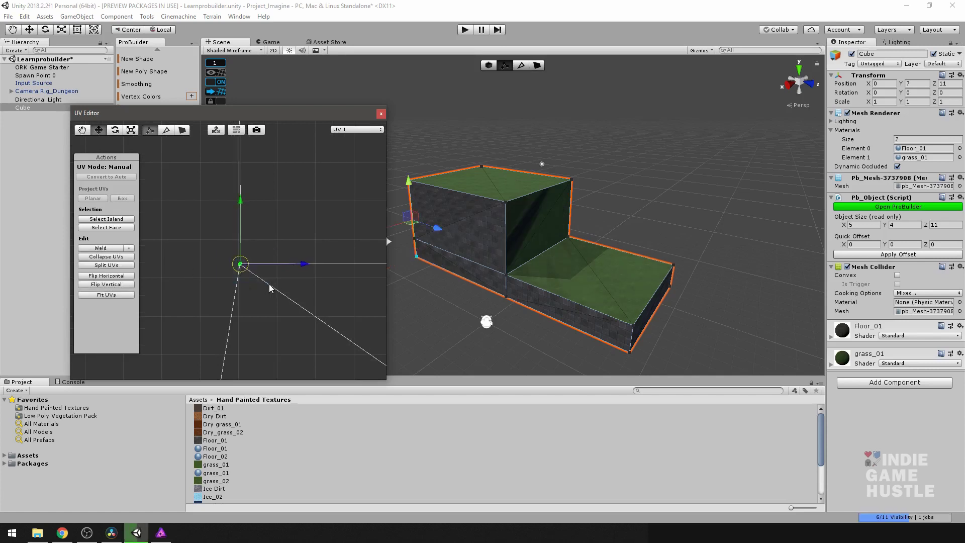
left_click(129, 248)
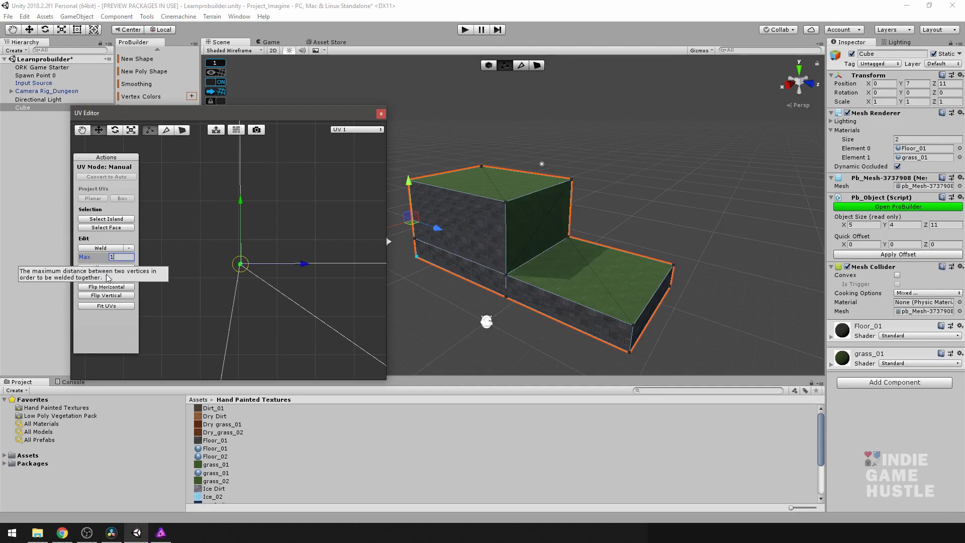
left_click(107, 248)
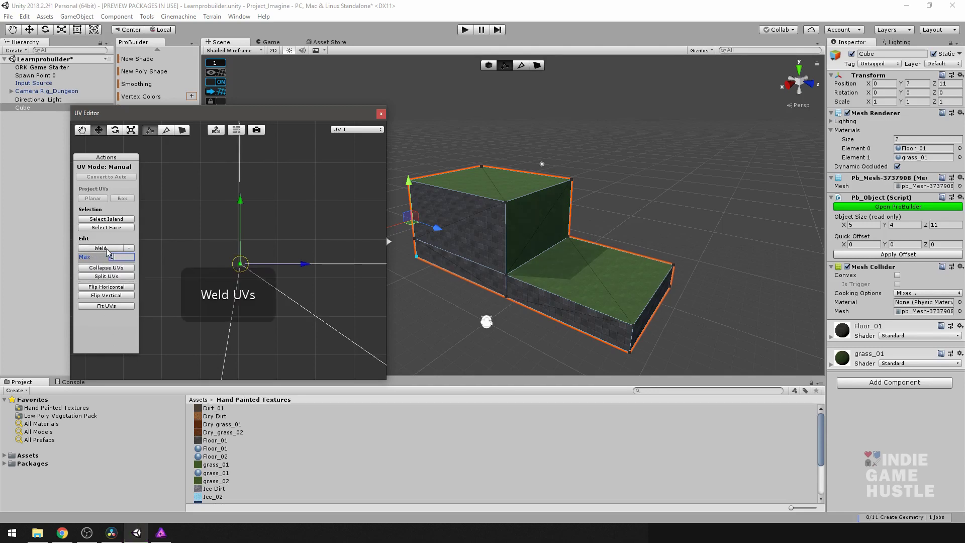
left_click(237, 274)
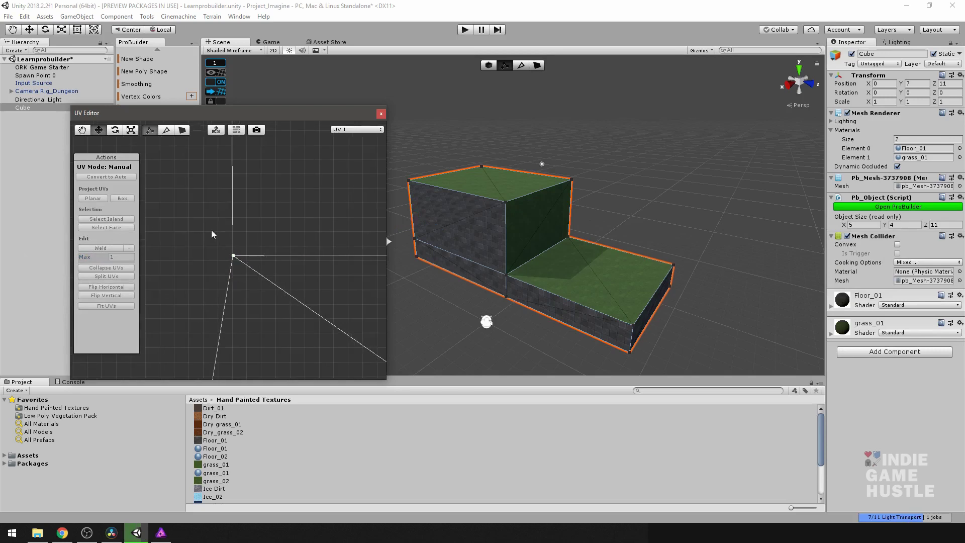
Select the welded corner vertex and shift it slightly outward to test the joint between the two shells
left_click(233, 254)
left_click(221, 274)
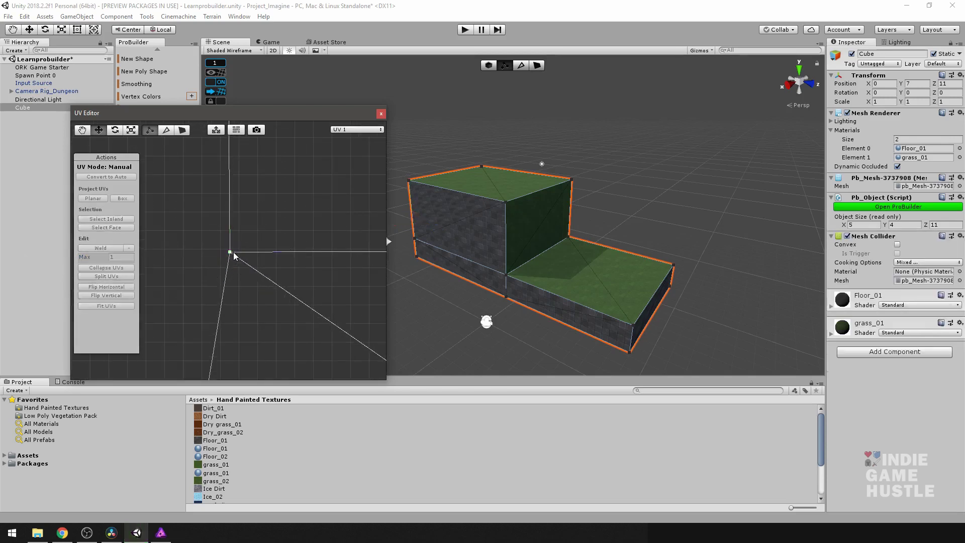
left_click(231, 254)
mouse_move(231, 254)
left_mouse_down()
mouse_move(194, 280)
mouse_move(225, 257)
left_mouse_up()
scroll(228, 267, "down", 6)
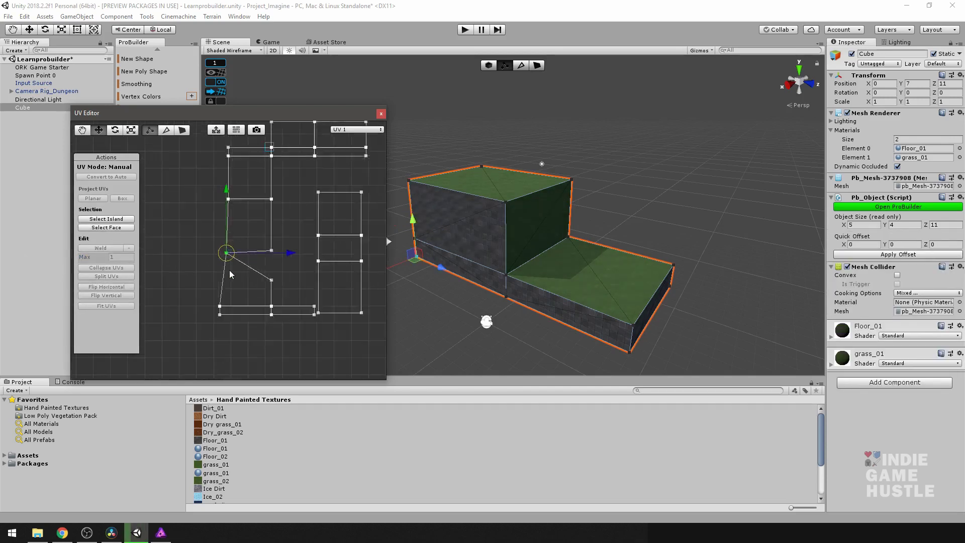
Select the two separate inner vertices facing each other across the gap between the side wall island and the shell above
scroll(268, 279, "up", 3)
left_click_drag(275, 234, 314, 308)
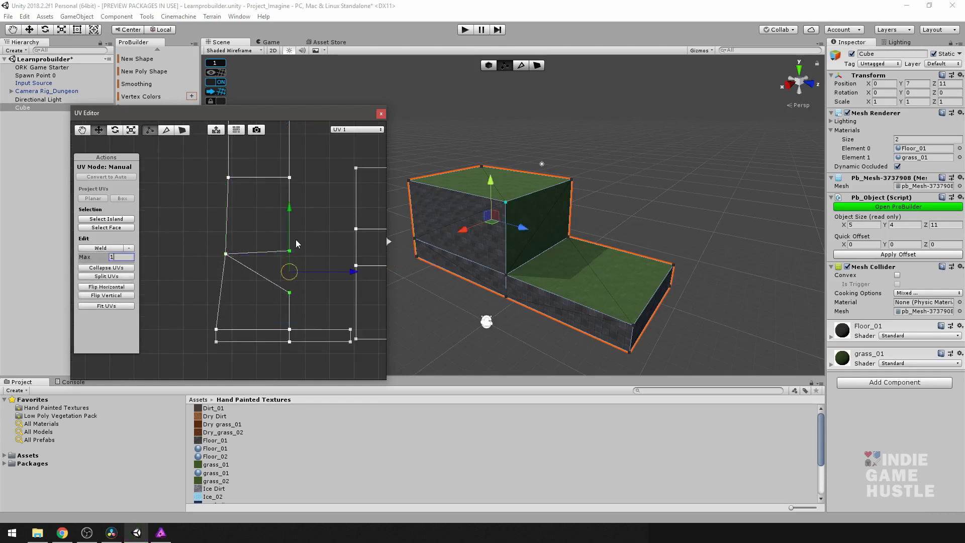
left_click_drag(506, 261, 579, 185, "alt")
Undo the vertex moves and welds until the side wall island is separate from the shell above again
left_click(225, 282)
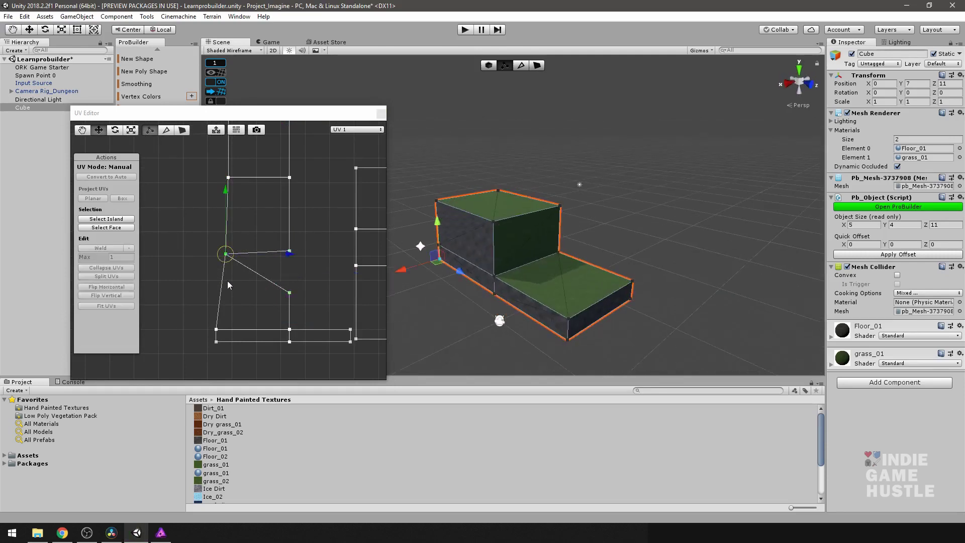
left_click_drag(227, 281, 231, 277)
left_click(239, 278)
key("ctrl+z")
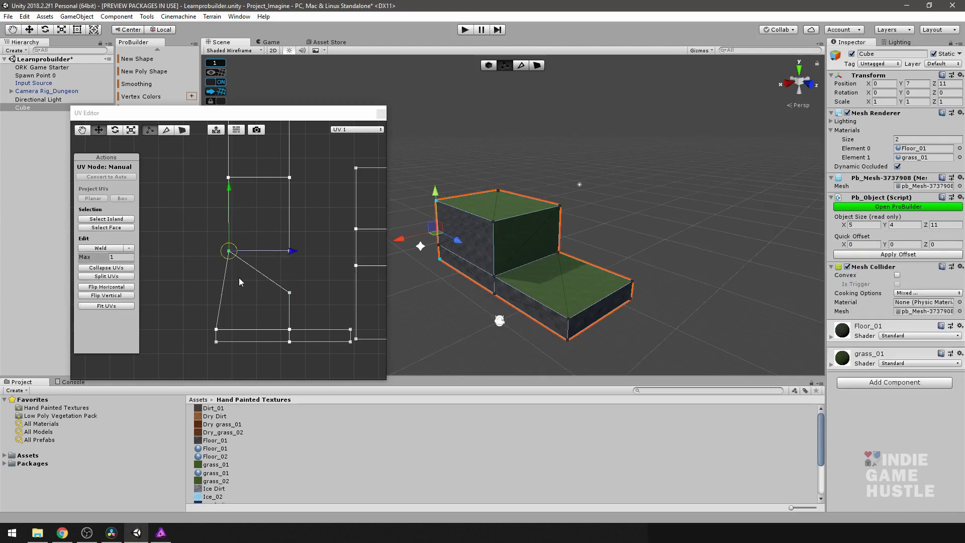
key("ctrl+z")
key("ctrl+z")
key("ctrl+z")
key("ctrl+z")
scroll(241, 277, "down", 5)
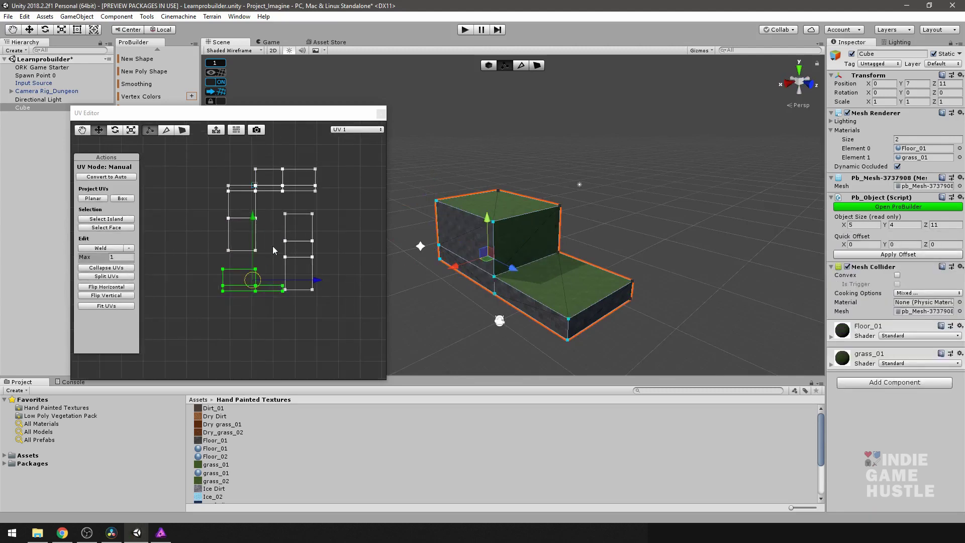
left_click_drag(281, 237, 260, 249, "alt")
scroll(260, 268, "up", 5)
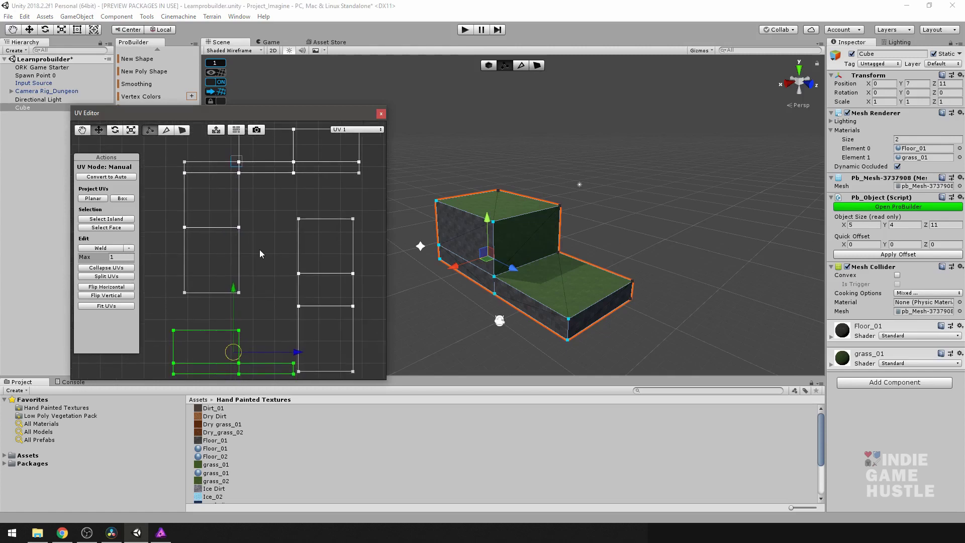
scroll(260, 252, "down", 3)
scroll(260, 252, "up", 2)
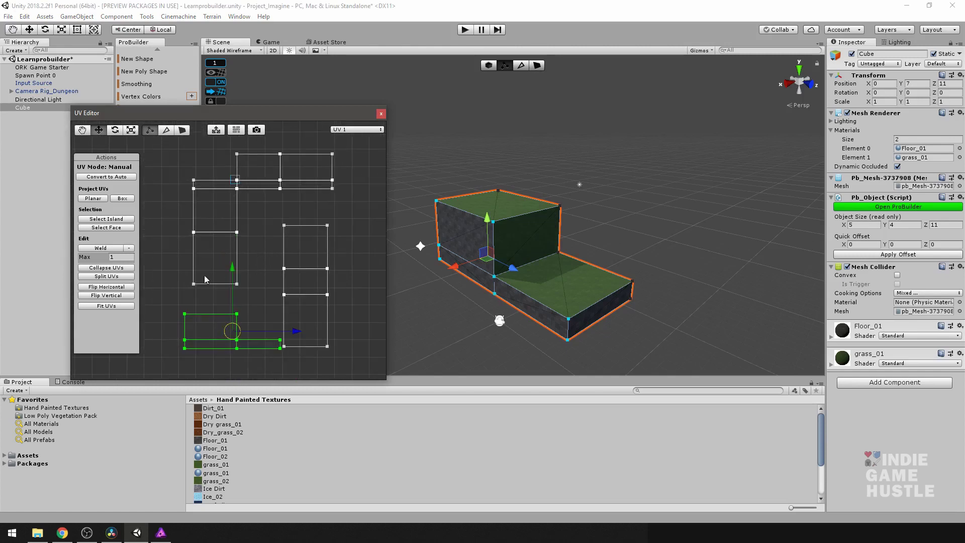
Select the lowest face of the shell above the side wall island and flip its UVs horizontally and vertically
left_click(178, 300)
left_click_drag(157, 300, 282, 367)
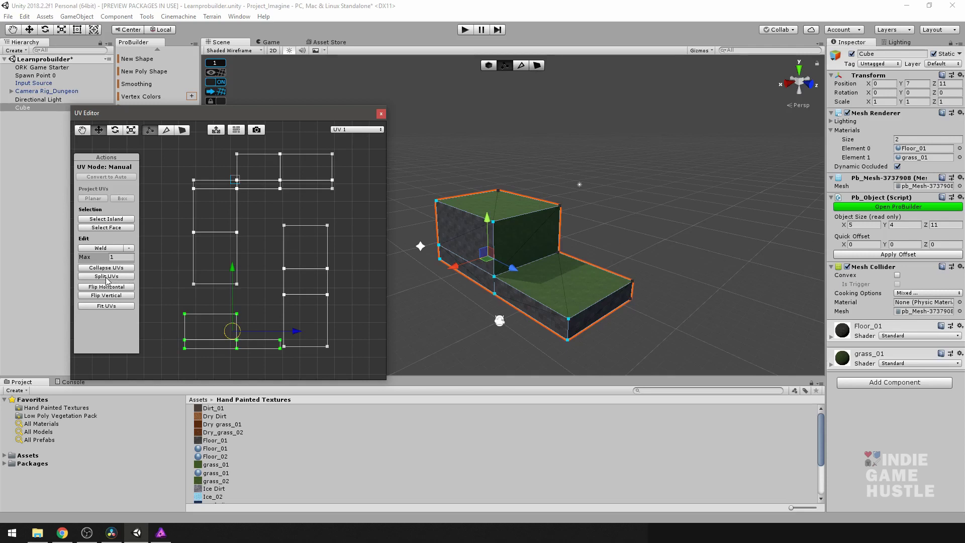
left_click(182, 130)
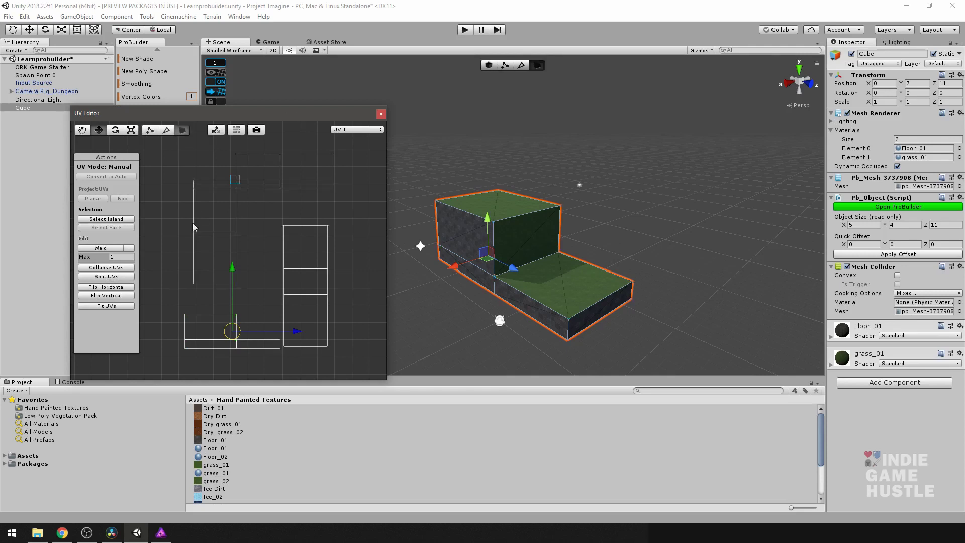
left_click(198, 251)
left_click(103, 287)
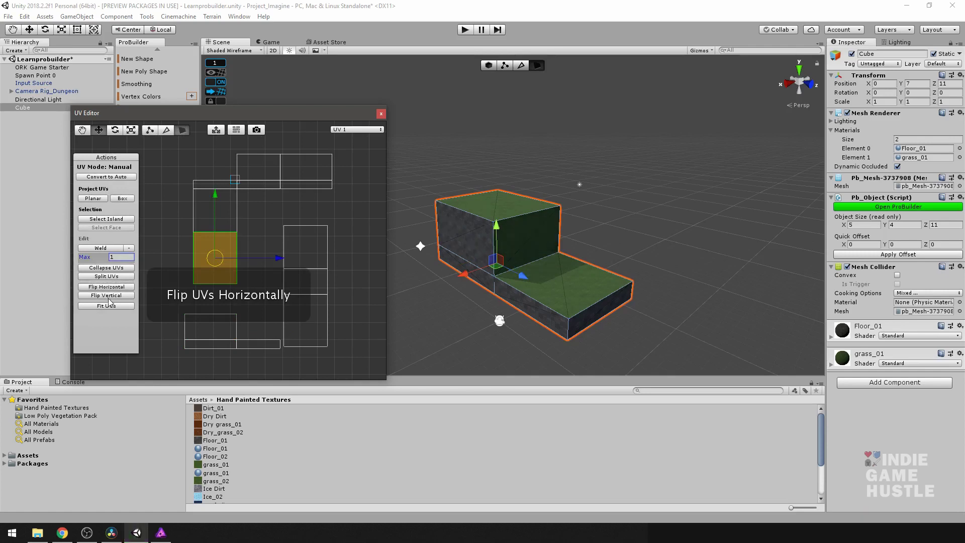
left_click(114, 296)
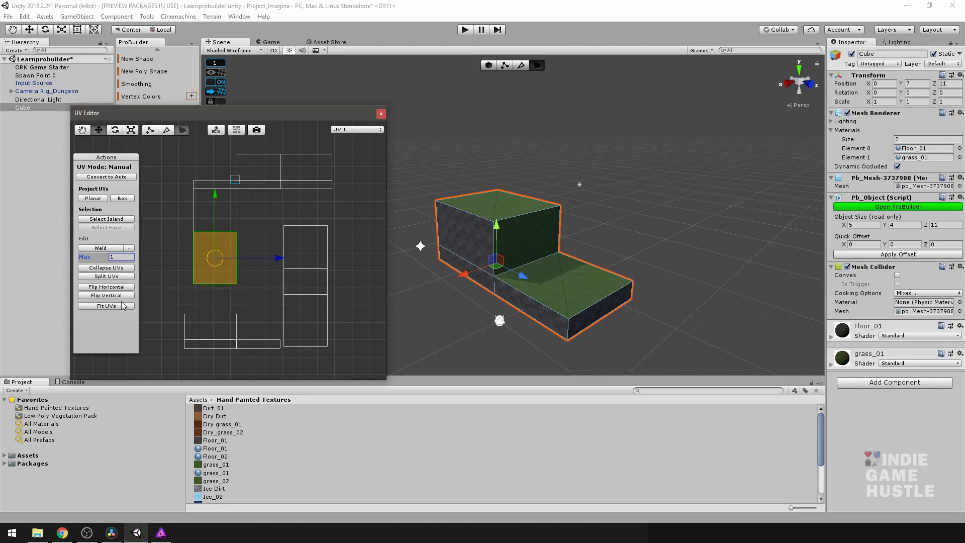
Select all faces of the block in the UV layout and fit their UVs to the texture square
scroll(205, 288, "down", 3)
left_click_drag(192, 173, 315, 350)
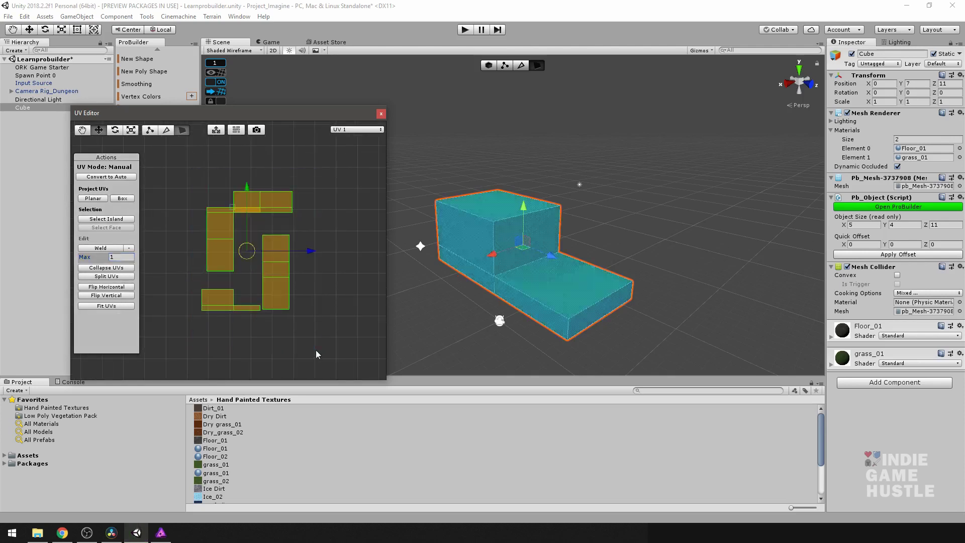
scroll(228, 251, "up", 2)
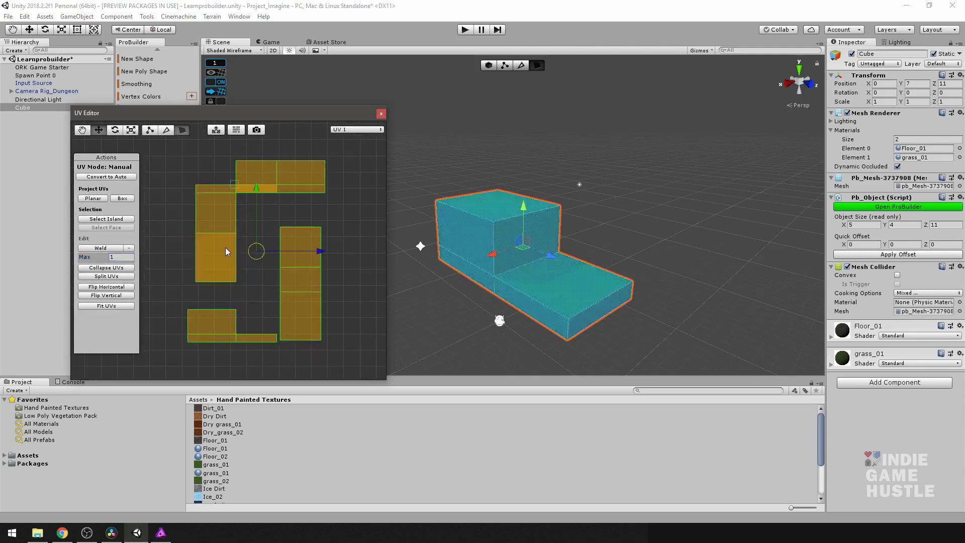
left_click(114, 307)
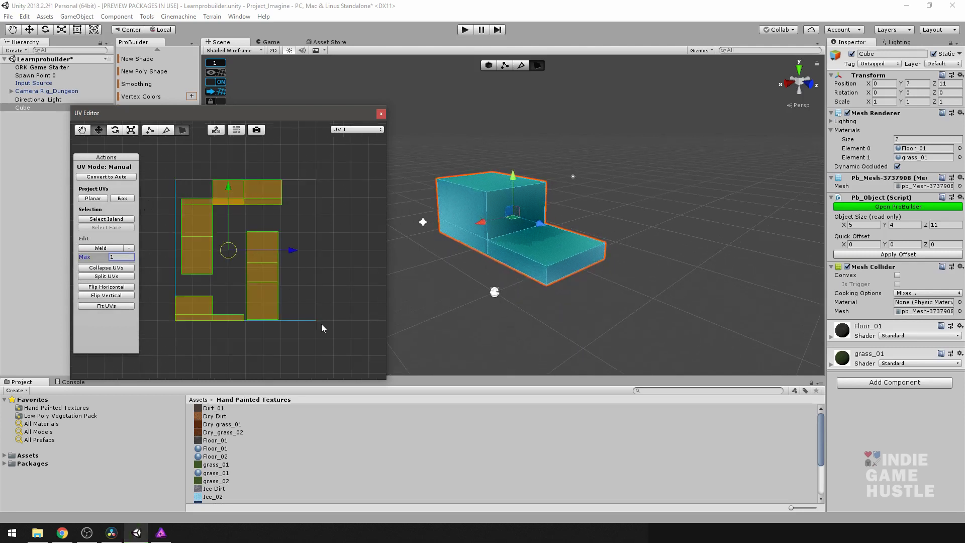
Turn on the texture preview behind the UV layout and examine how the shells sit on the floor texture
left_click(236, 130)
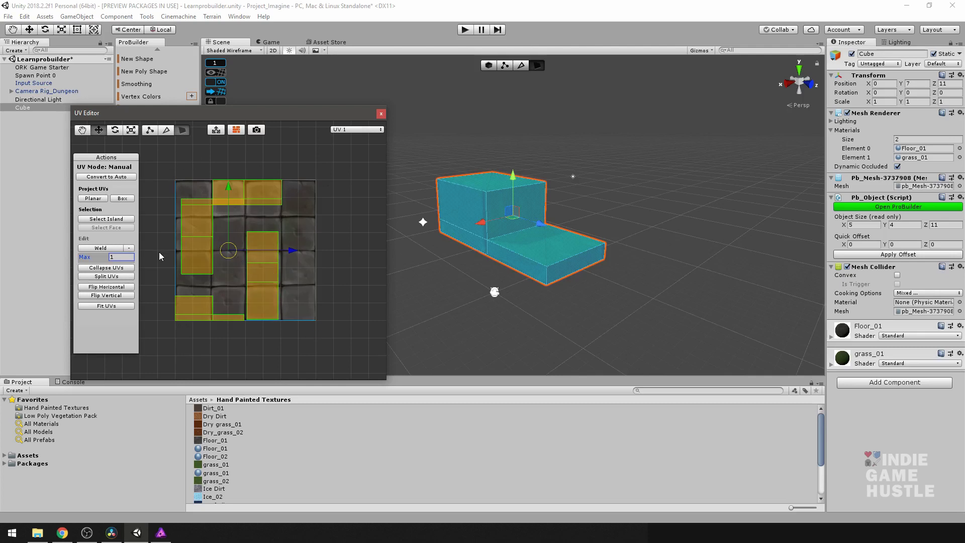
scroll(220, 220, "down", 3)
left_click_drag(467, 252, 437, 262, "alt")
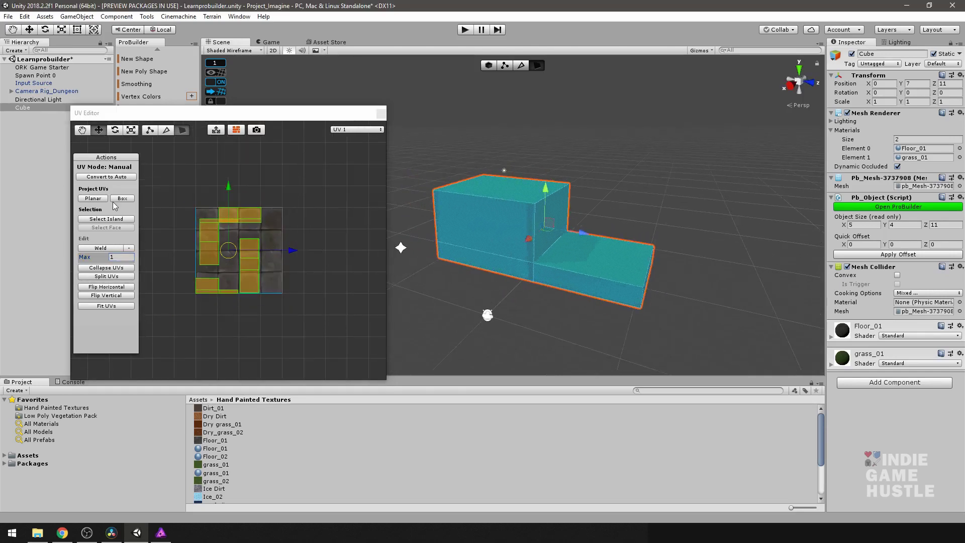
Convert all of the block's faces to auto UV mode and reset their UVs
left_click(103, 177)
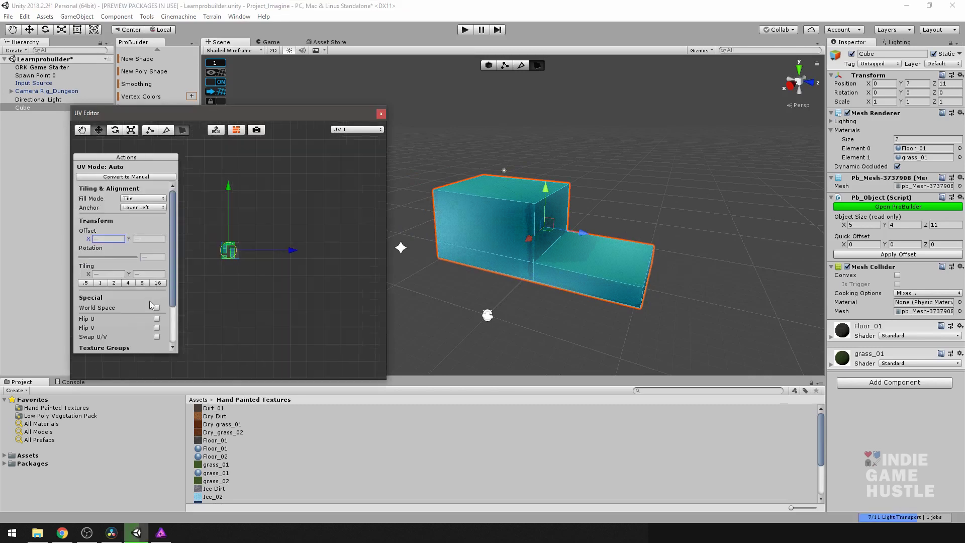
scroll(170, 287, "down", 3)
left_click(148, 344)
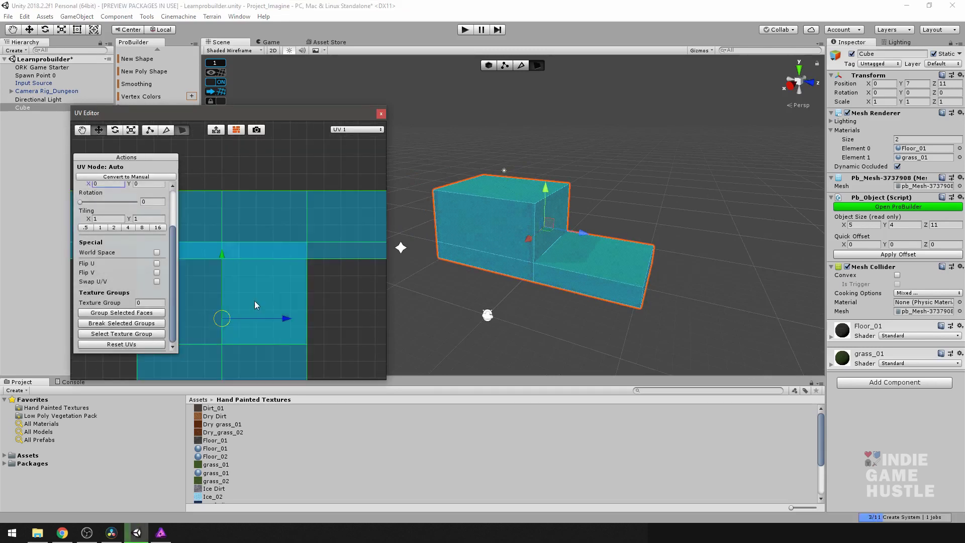
scroll(273, 302, "down", 3)
middle_click_drag(212, 306, 261, 296)
scroll(247, 286, "up", 3)
scroll(280, 297, "up", 1)
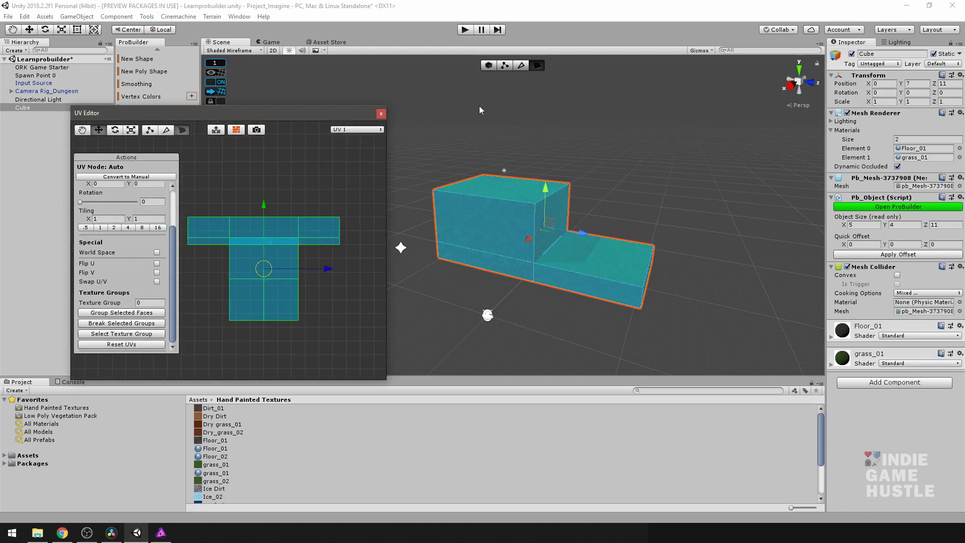
Return to object selection and delete the stepped block from the scene
left_click(489, 70)
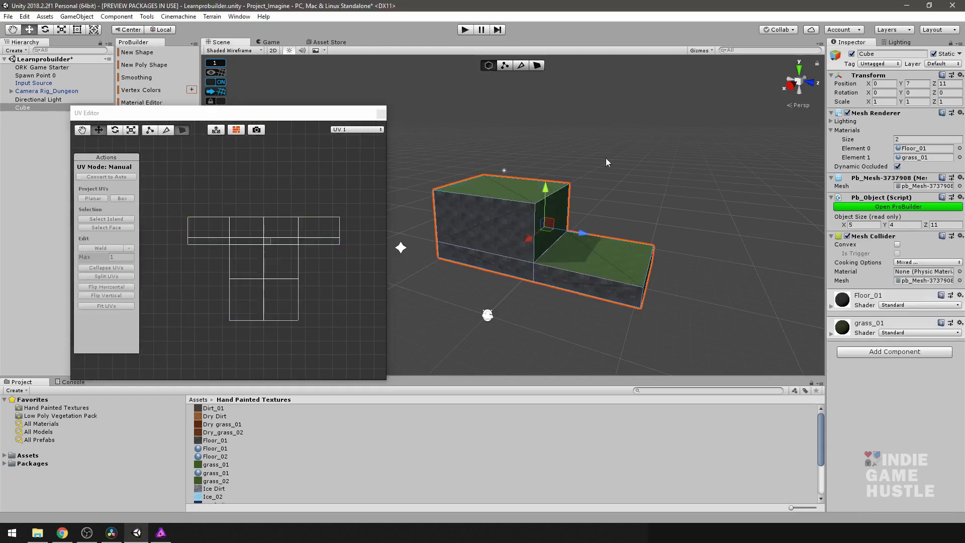
left_click_drag(703, 198, 800, 240, "alt")
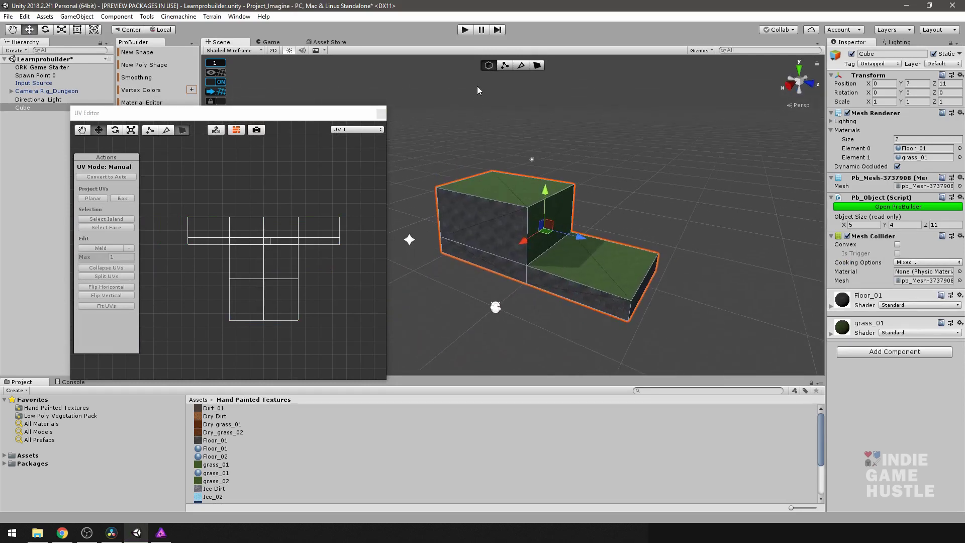
left_click(462, 107)
left_click(503, 242)
key("Delete")
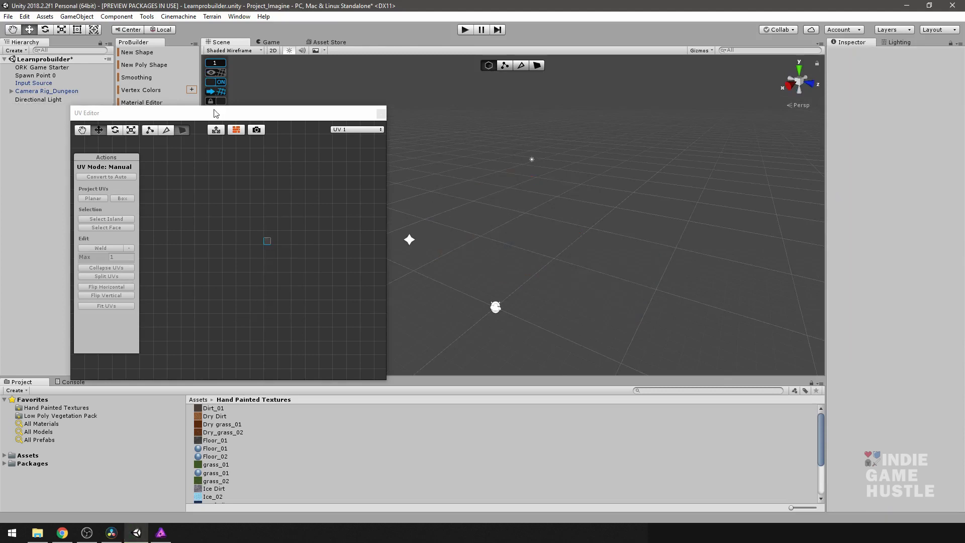
Move the UV Editor clear of the ProBuilder tools and start a new shape of type Arch
left_click_drag(215, 113, 146, 210)
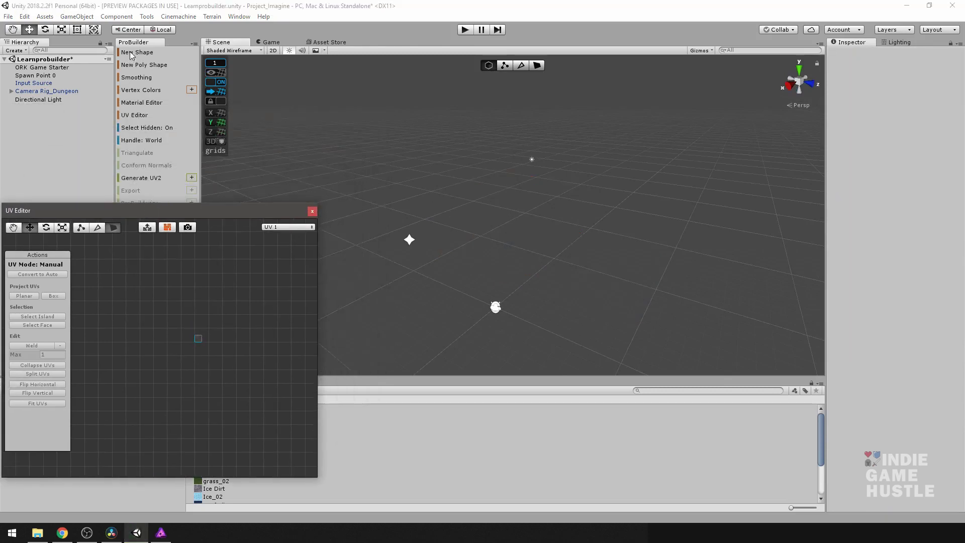
left_click(132, 53)
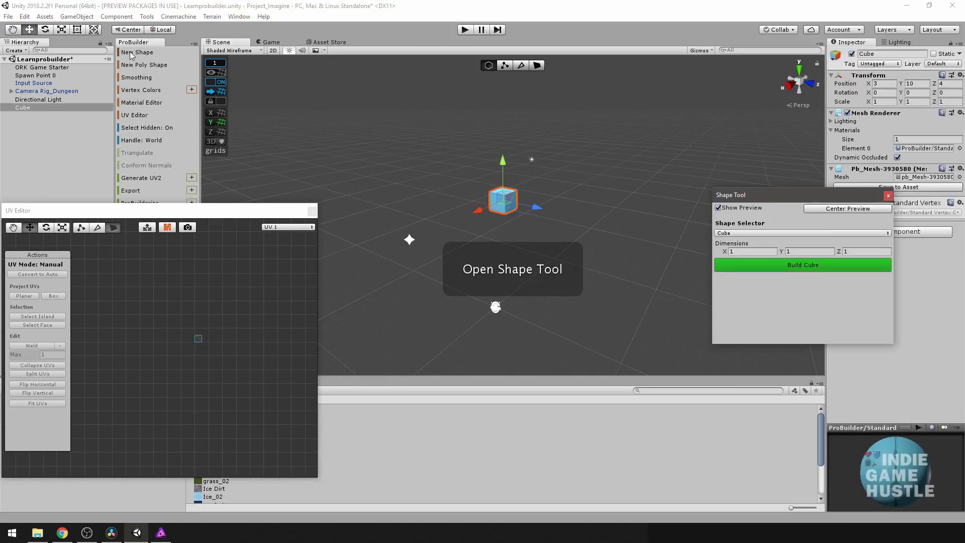
left_click(738, 234)
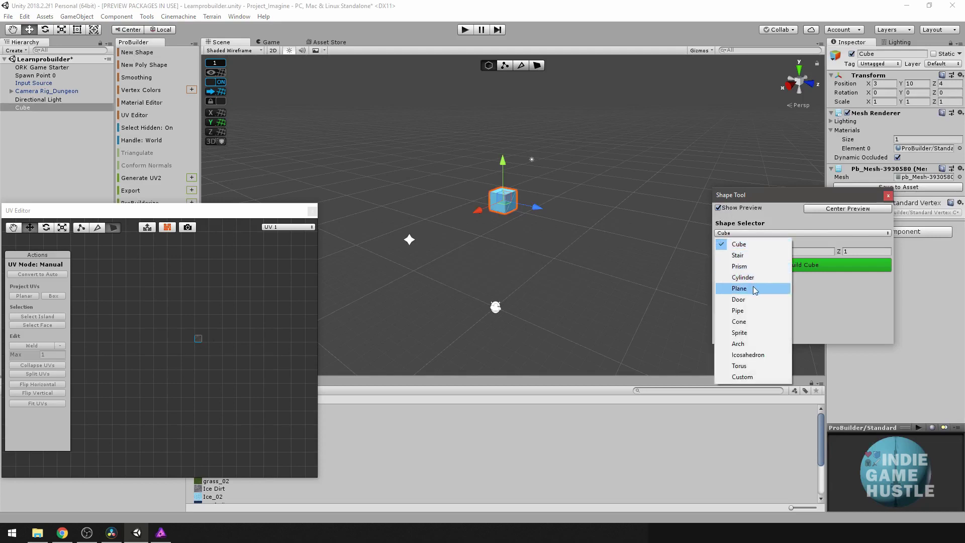
left_click(737, 343)
left_click_drag(599, 211, 517, 198, "alt")
middle_click_drag(517, 198, 432, 195, "alt")
Set the arch's number of sides to 15, build it, and look at it from the right side
left_click(765, 271)
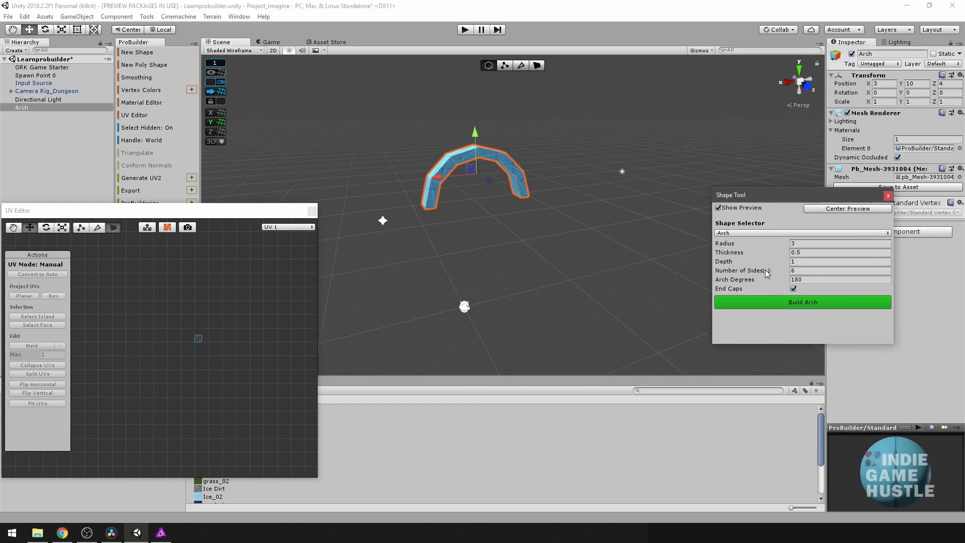
left_click_drag(766, 273, 774, 274)
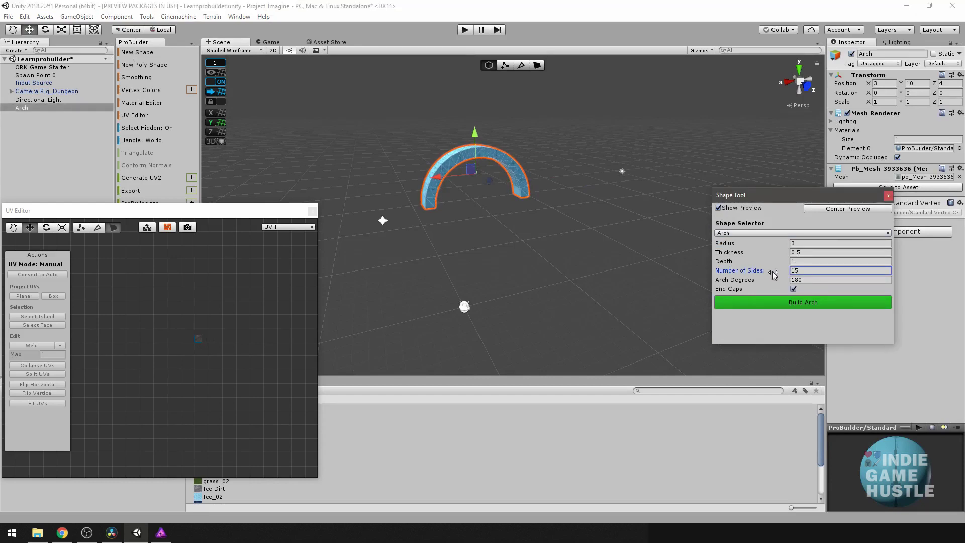
scroll(497, 181, "up", 6)
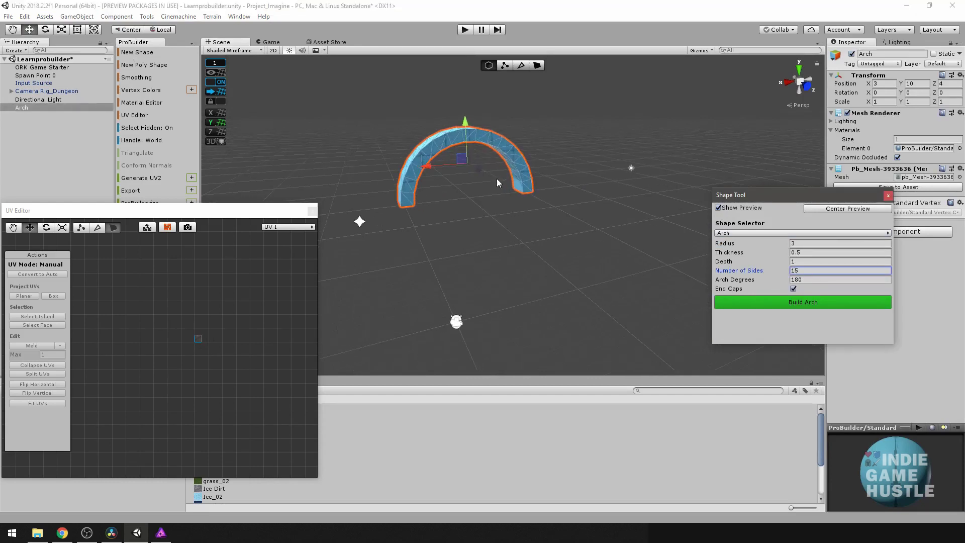
left_click(773, 303)
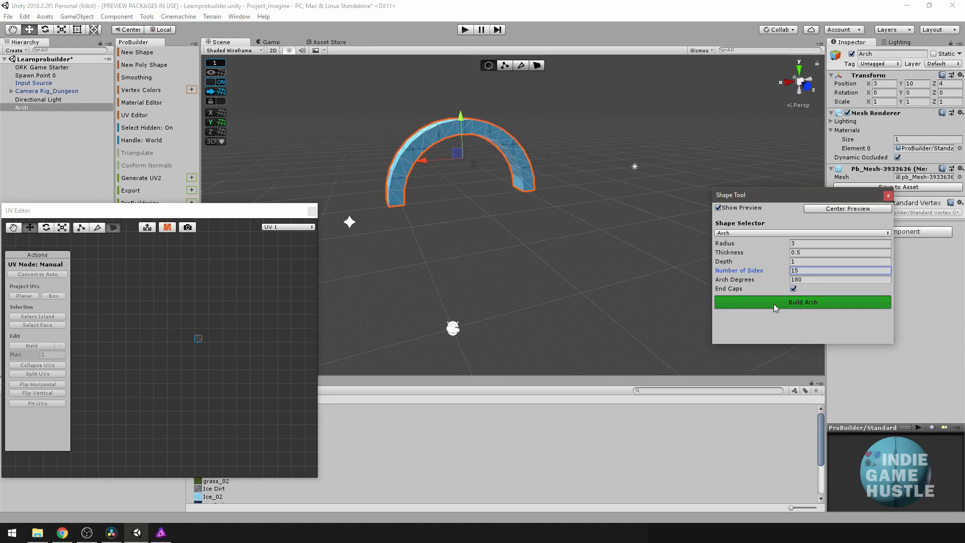
left_click(785, 82)
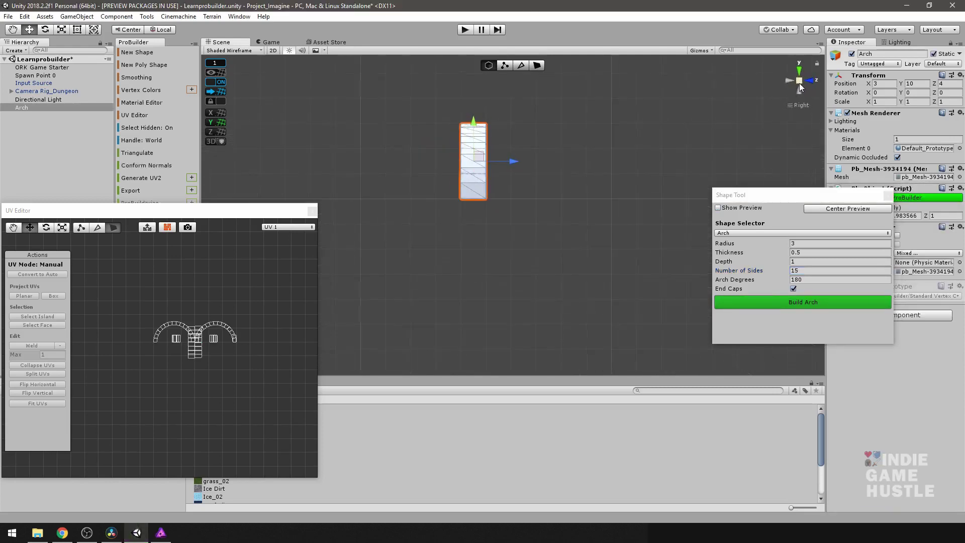
Select the two end faces at the bottom of the arch's legs in face selection mode
left_click(808, 82)
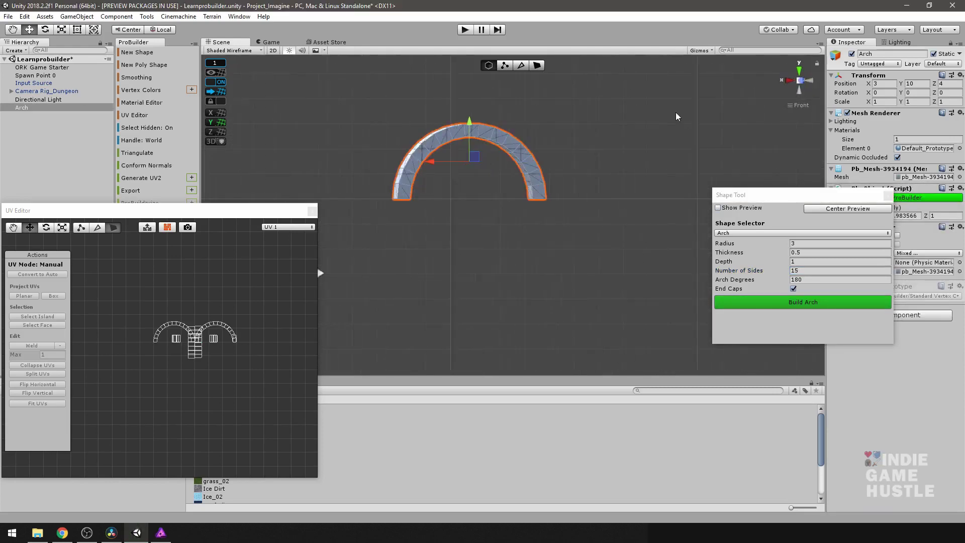
left_click(505, 65)
left_click_drag(480, 207, 382, 190)
left_click(538, 65)
left_click_drag(523, 230, 530, 240, "alt")
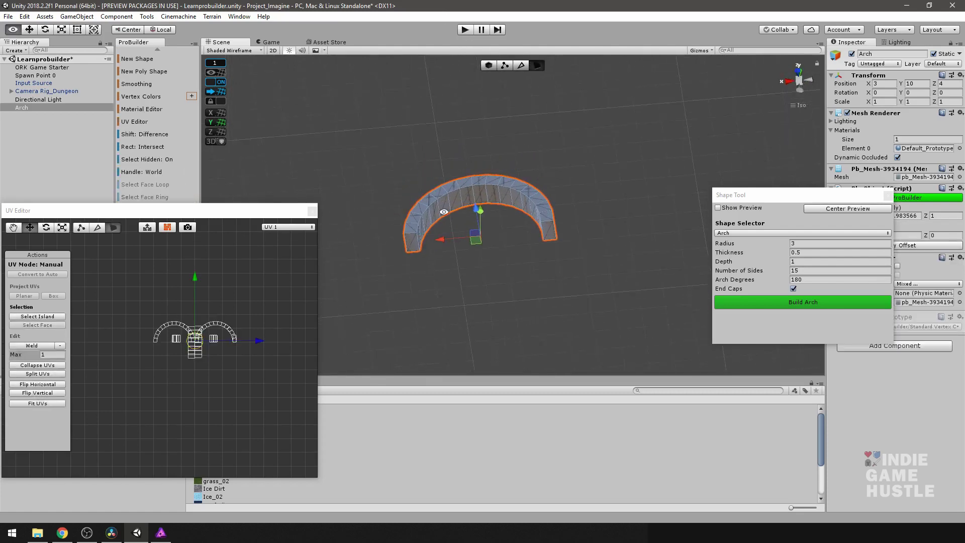
left_click(544, 232, "shift")
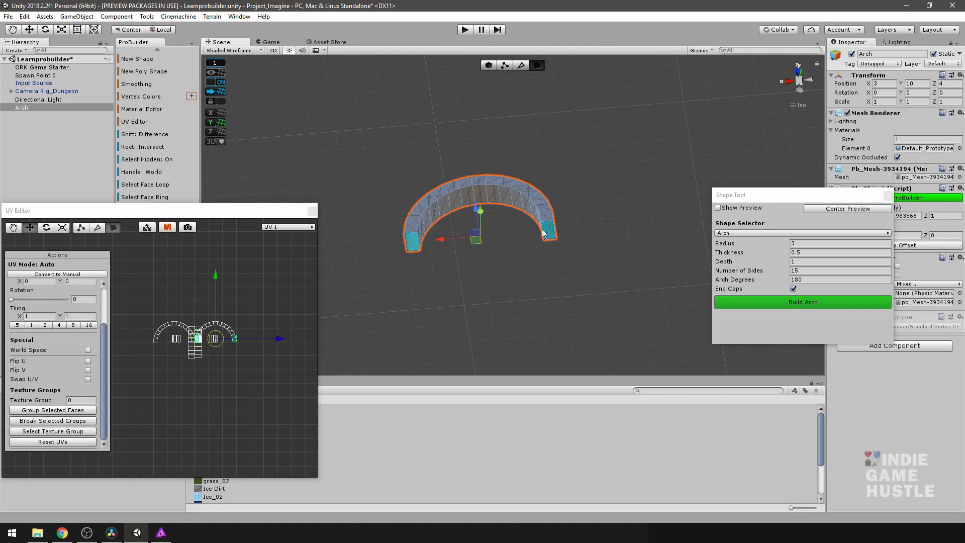
Extrude both end faces straight down in the front view to give the arch long legs, and return to object selection
left_click(788, 81)
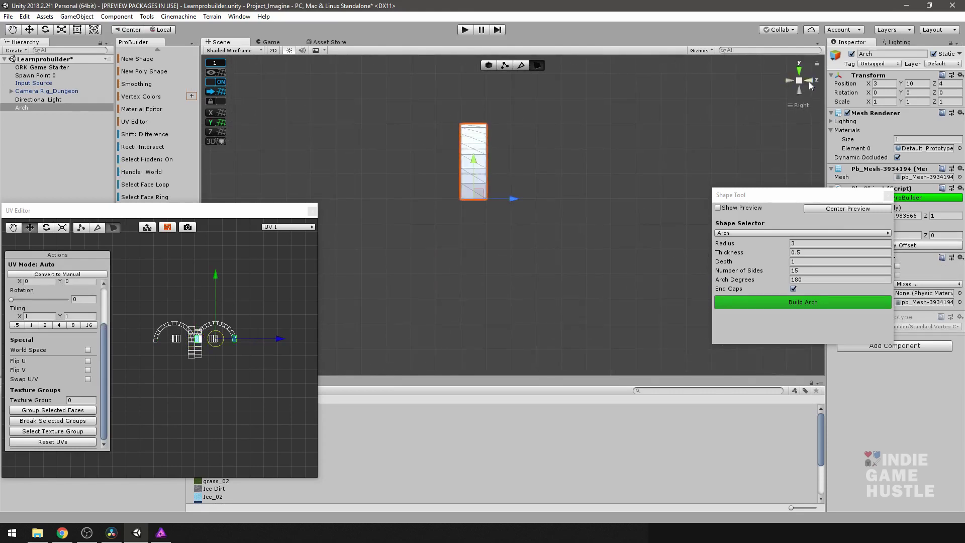
left_click(809, 81)
left_click_drag(472, 159, 572, 251, "shift")
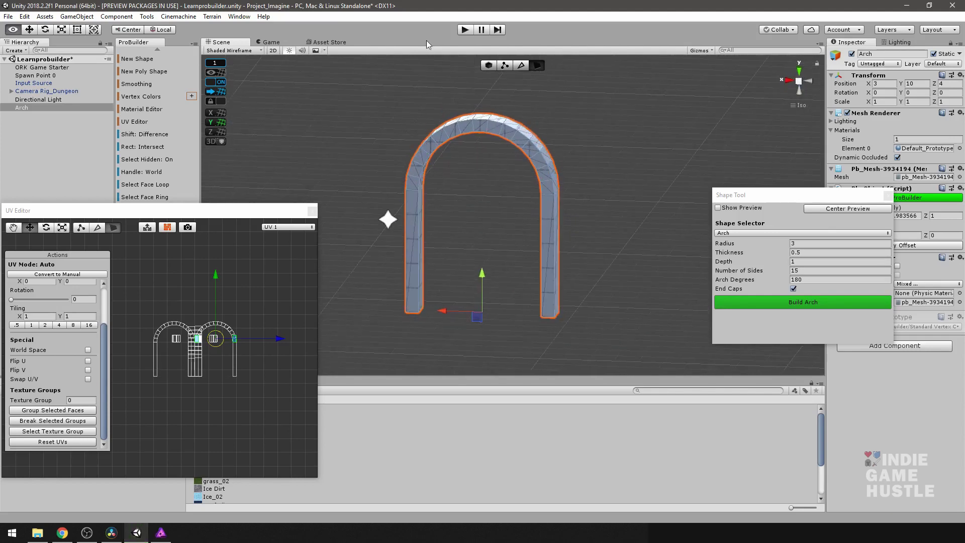
left_click(487, 65)
left_click_drag(530, 164, 488, 169, "alt")
Place the UV Editor beside the arch and enlarge the arch's UV layout for viewing
left_click_drag(240, 209, 277, 127)
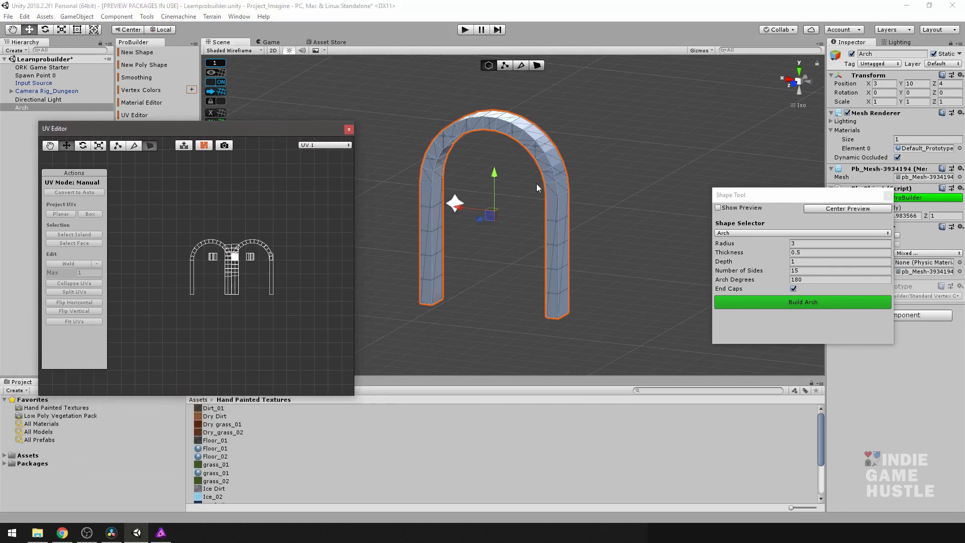
left_click_drag(522, 177, 601, 231, "alt")
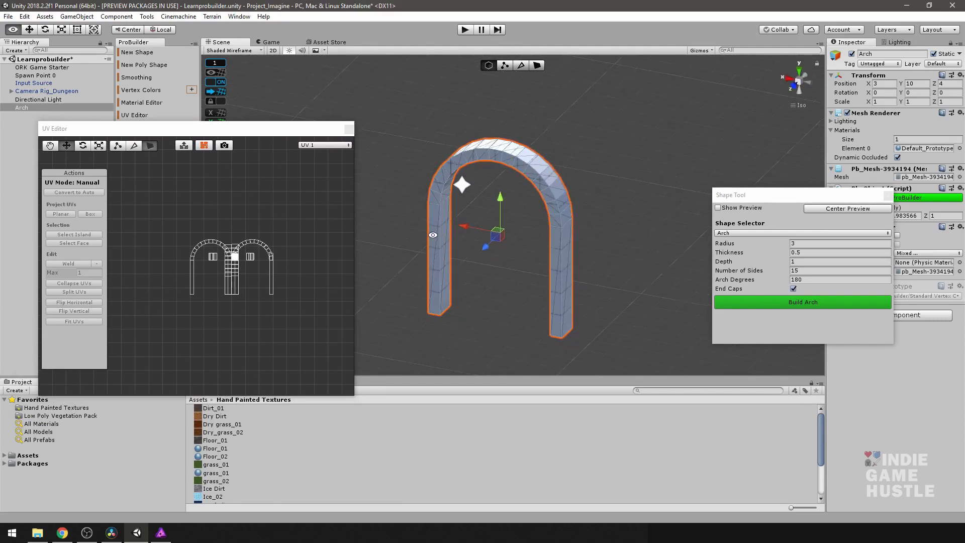
left_click_drag(433, 234, 471, 220, "alt")
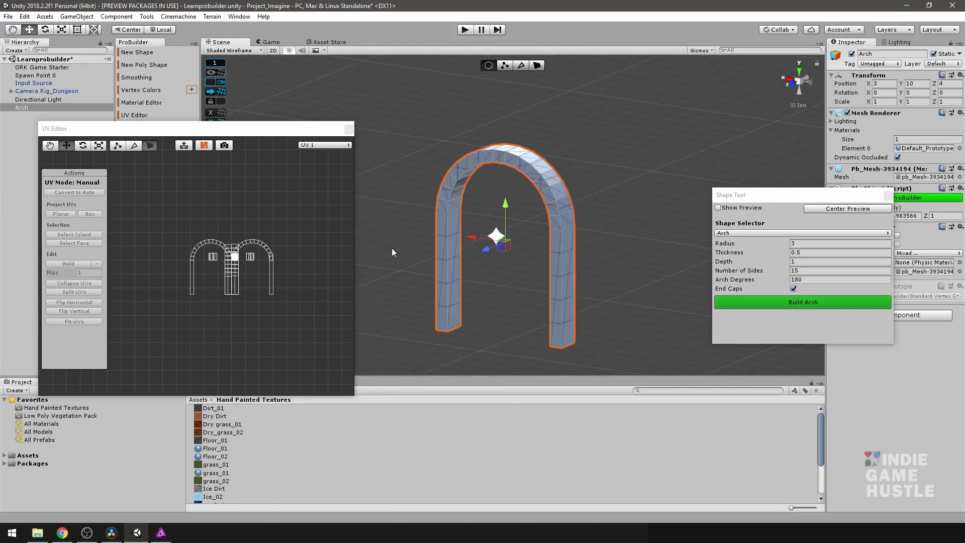
scroll(242, 242, "up", 3)
left_click_drag(268, 259, 236, 259, "alt")
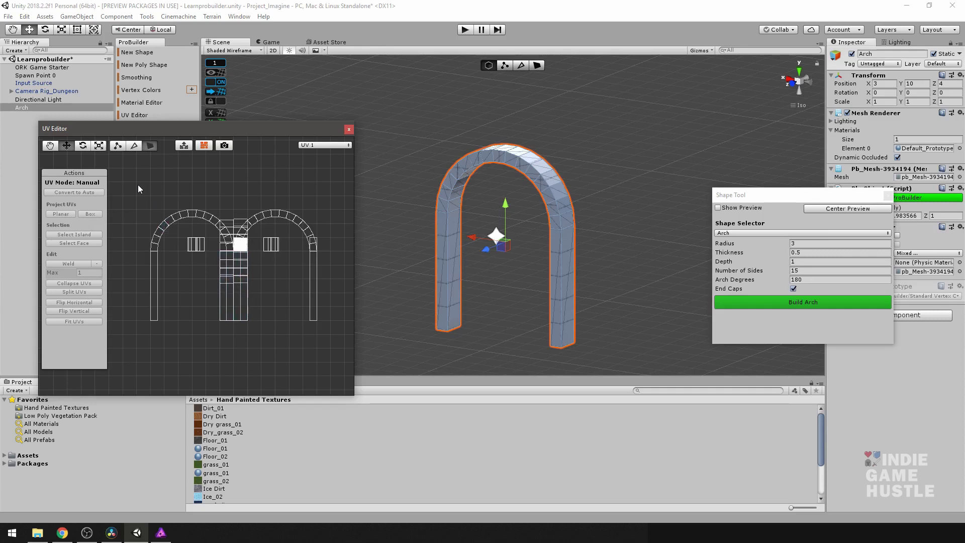
Select all of the arch's UV faces, compare the layout with the model, and clear the selection
left_click_drag(139, 189, 337, 350)
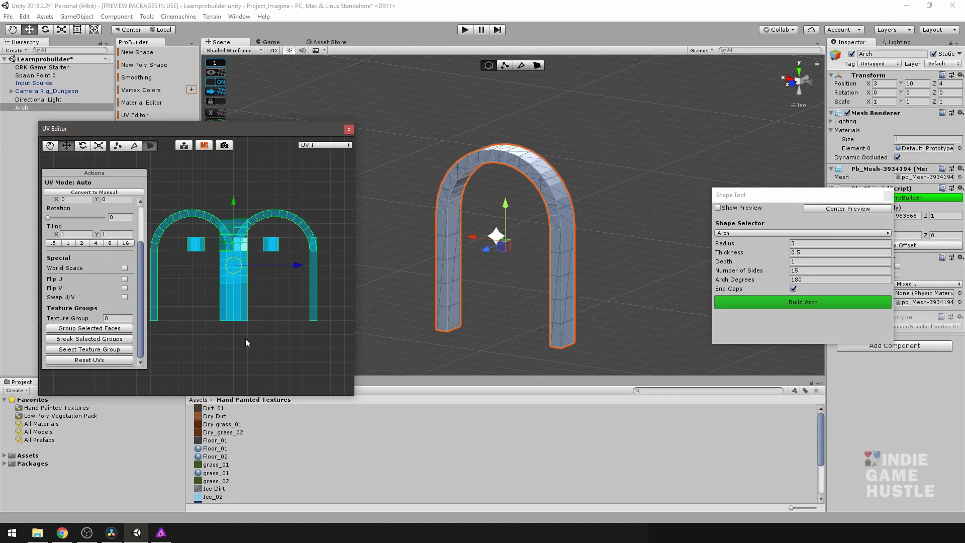
scroll(245, 339, "down", 2)
scroll(228, 329, "down", 2)
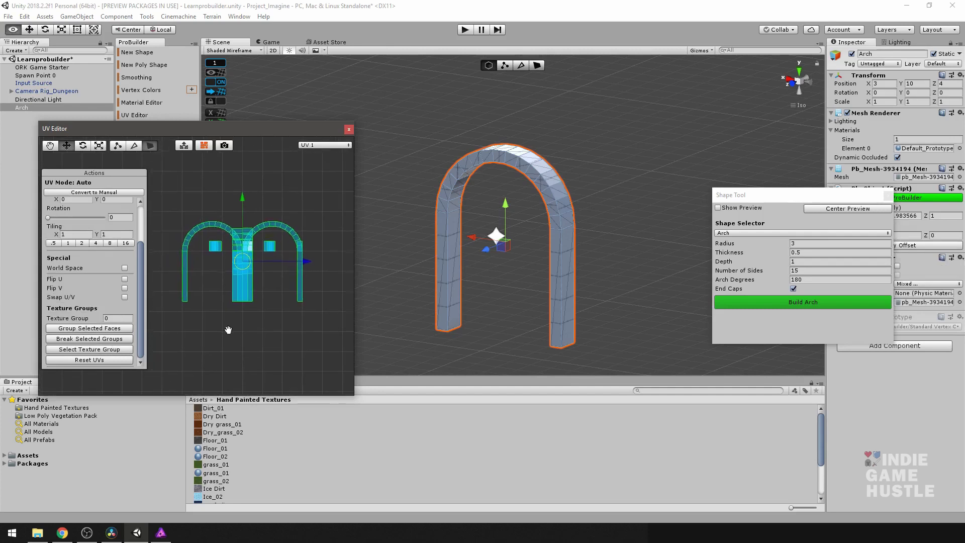
left_click_drag(228, 329, 229, 338, "alt")
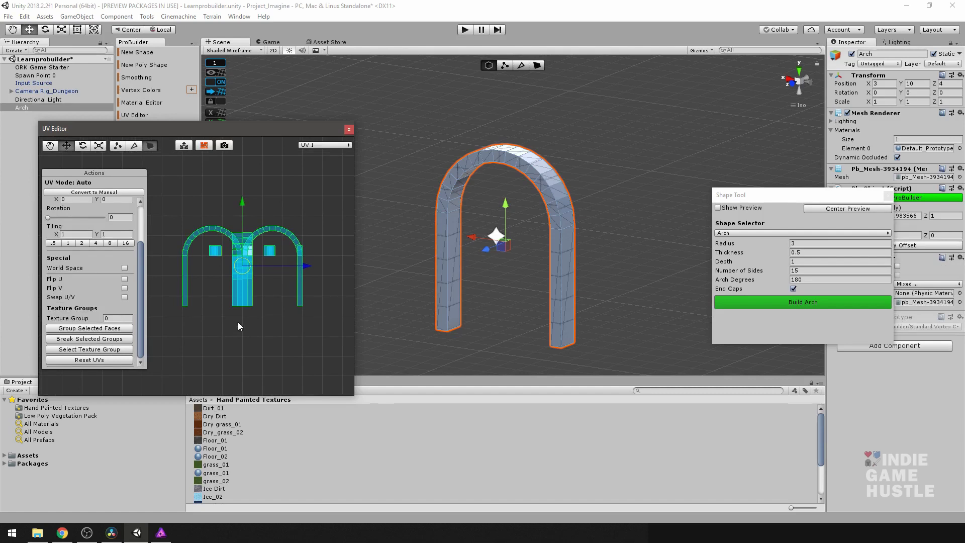
scroll(238, 326, "up", 1)
scroll(238, 325, "down", 2)
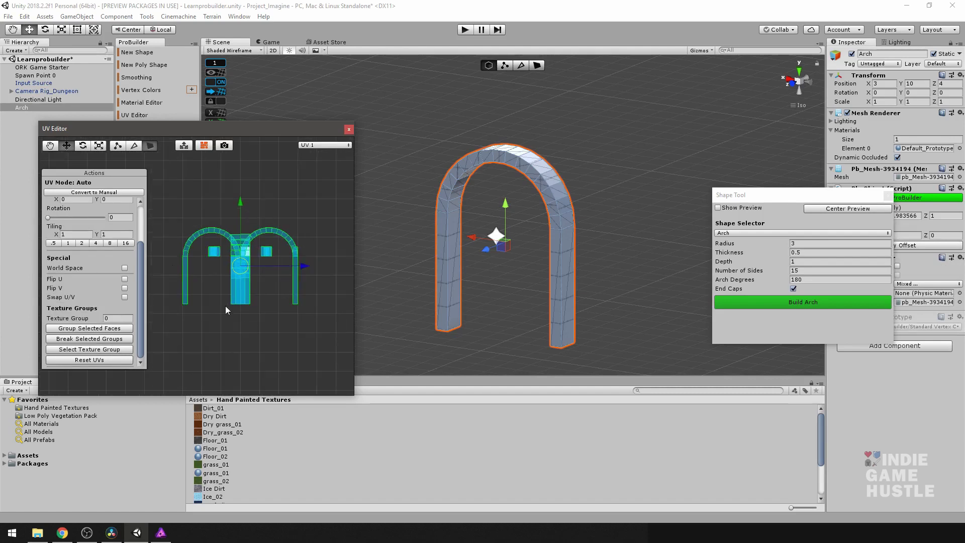
middle_click_drag(563, 276, 542, 292)
scroll(541, 263, "up", 3)
left_click_drag(542, 292, 519, 317, "alt")
left_click(250, 323)
left_click(250, 320)
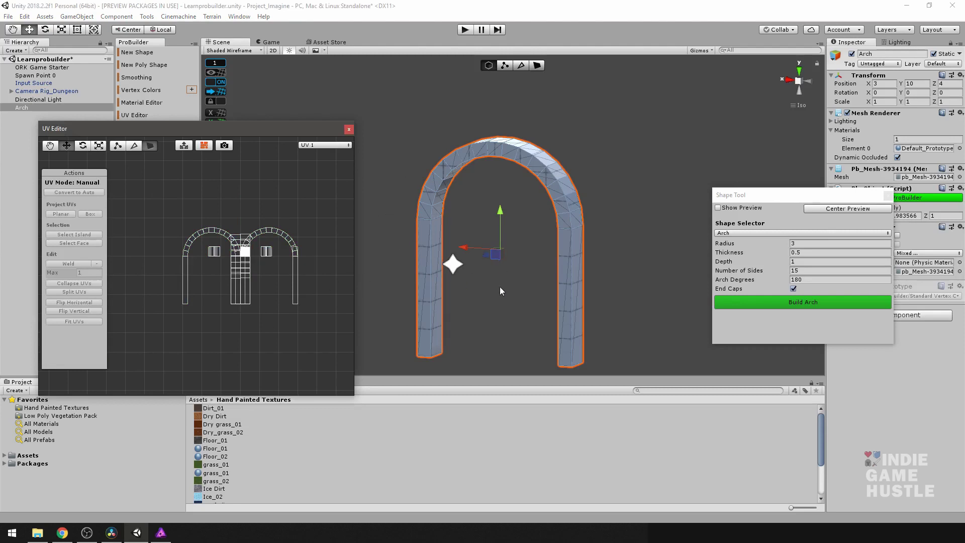
left_click_drag(499, 287, 415, 281, "alt")
middle_click_drag(516, 172, 518, 193, "alt")
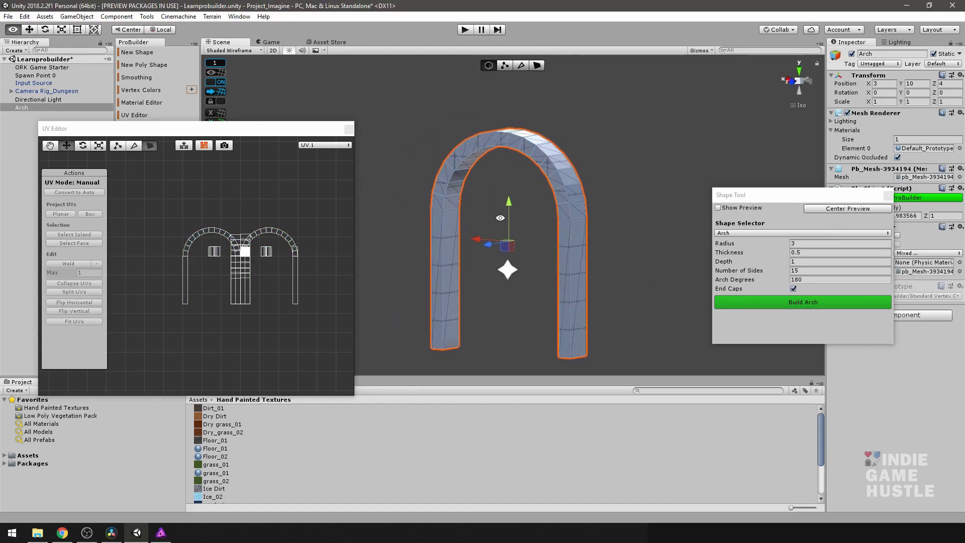
left_click_drag(421, 249, 443, 263, "alt")
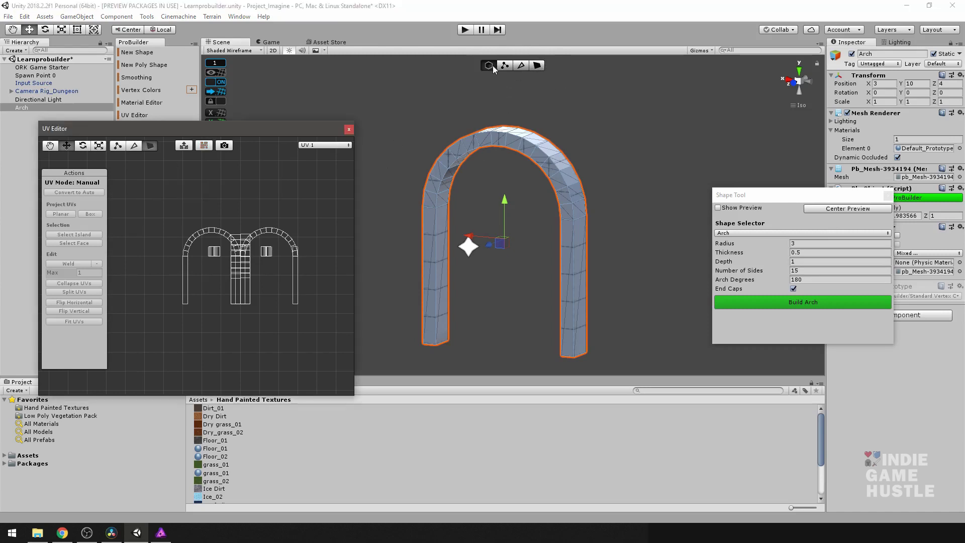
Select the front face at the crown of the arch and bring its UV tiling and alignment settings into view
left_click(495, 147)
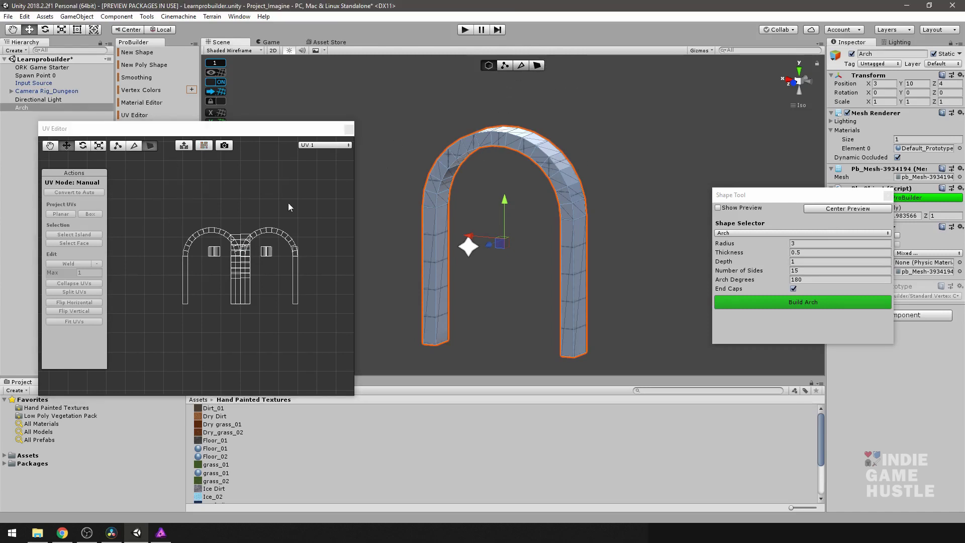
left_click(539, 66)
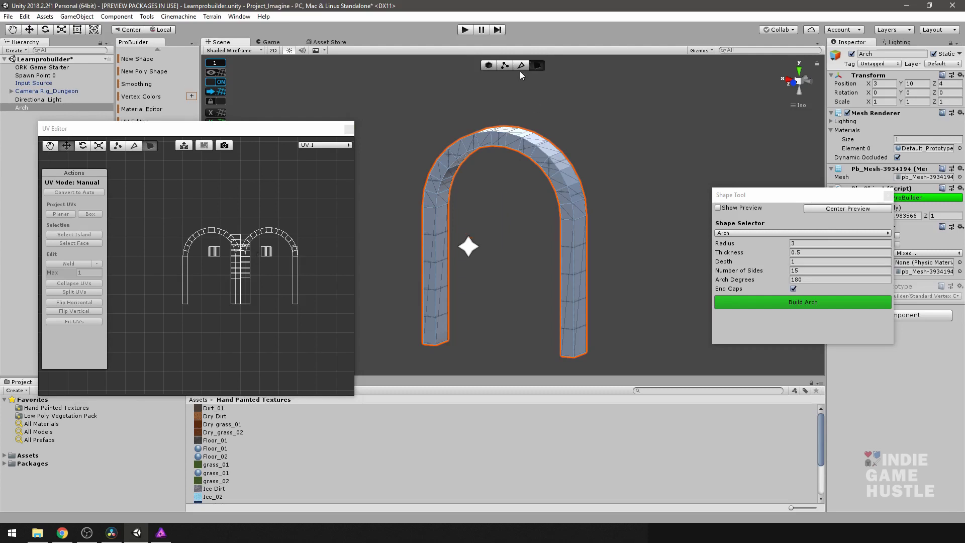
mouse_move(497, 127)
left_mouse_down("alt")
mouse_move(545, 149)
mouse_move(508, 132)
left_mouse_up("alt")
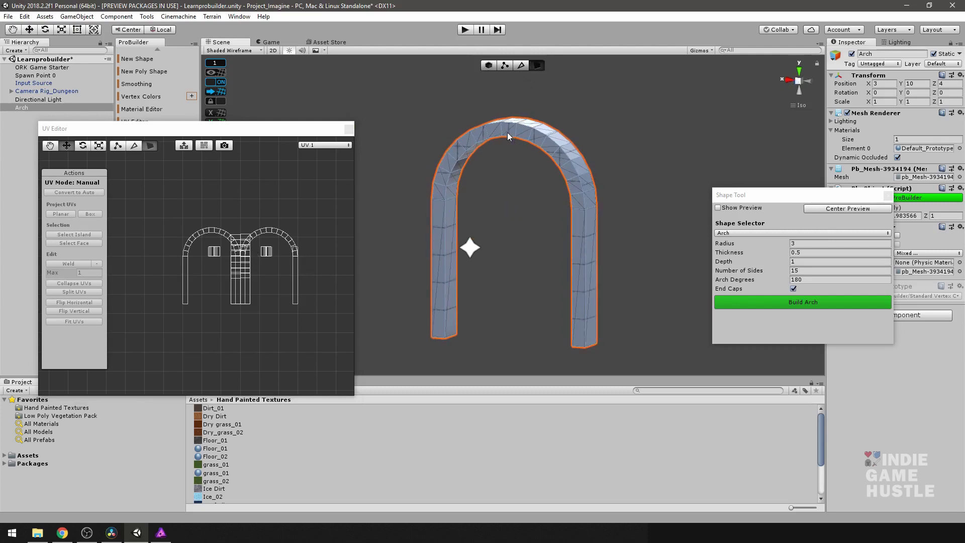
left_click(508, 132)
scroll(559, 206, "up", 2)
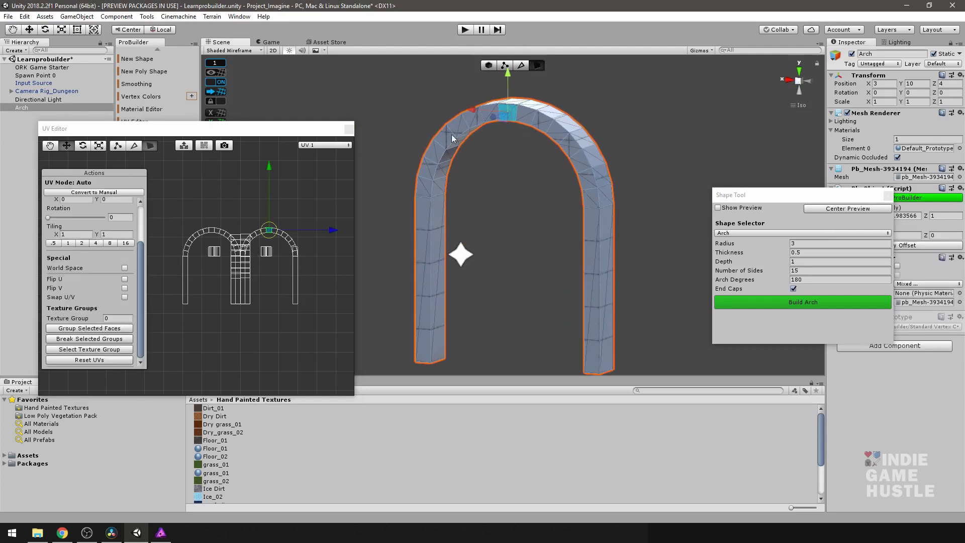
left_click_drag(427, 182, 442, 135, "alt")
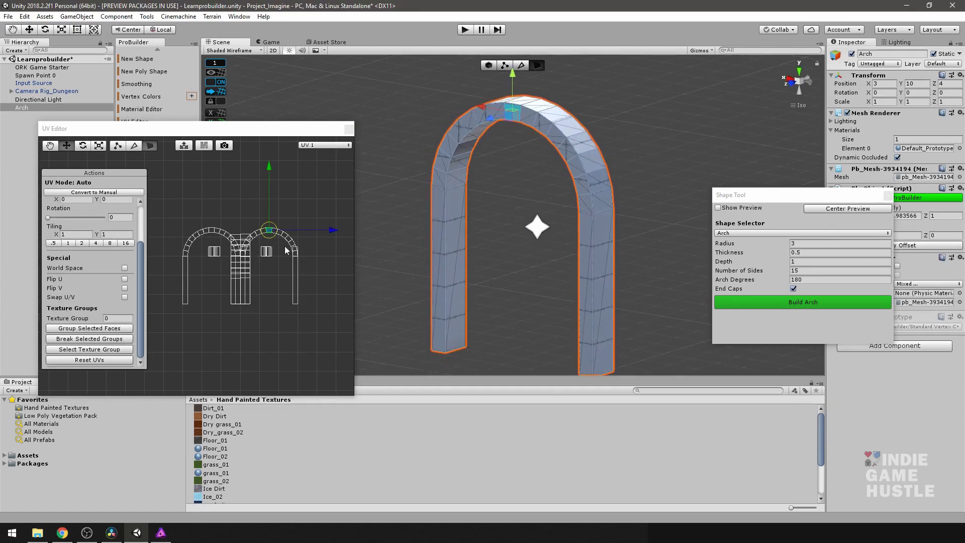
scroll(141, 266, "up", 3)
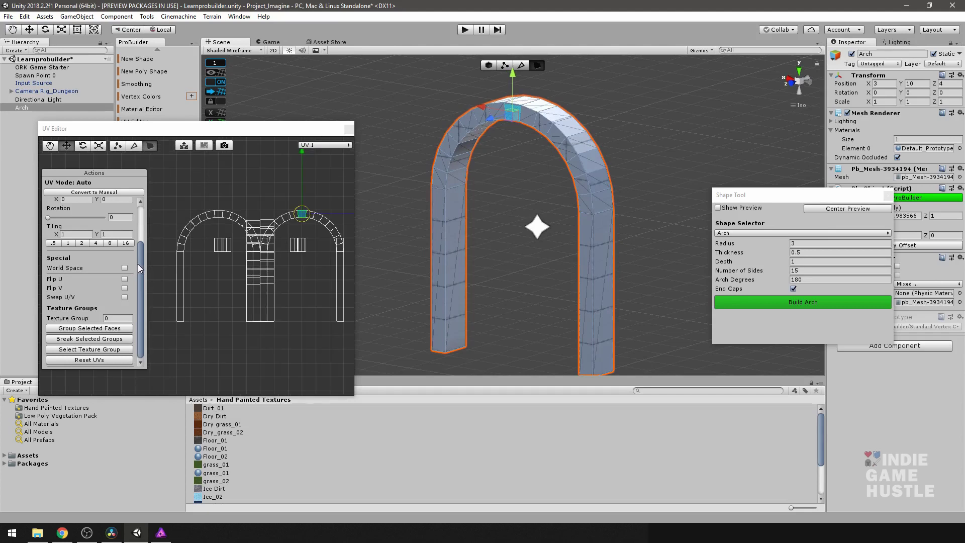
left_click_drag(139, 264, 150, 207)
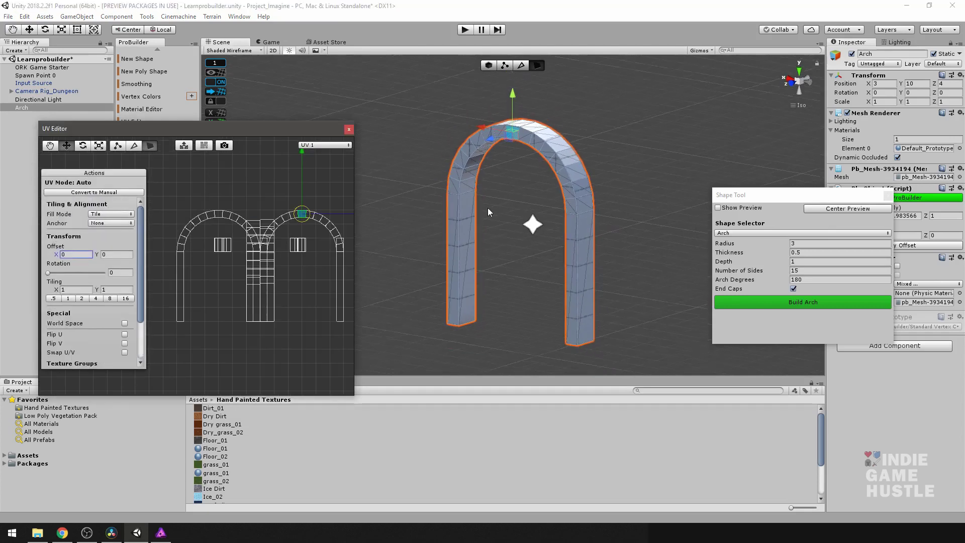
mouse_move(487, 207)
left_mouse_down("alt")
mouse_move(459, 206)
mouse_move(493, 189)
left_mouse_up("alt")
Move the UV Editor away from the ProBuilder tools and add the neighbouring front faces along one side of the curve to the selection
left_click_drag(207, 126, 173, 368)
left_click_drag(507, 158, 508, 123, "alt")
left_click(508, 124)
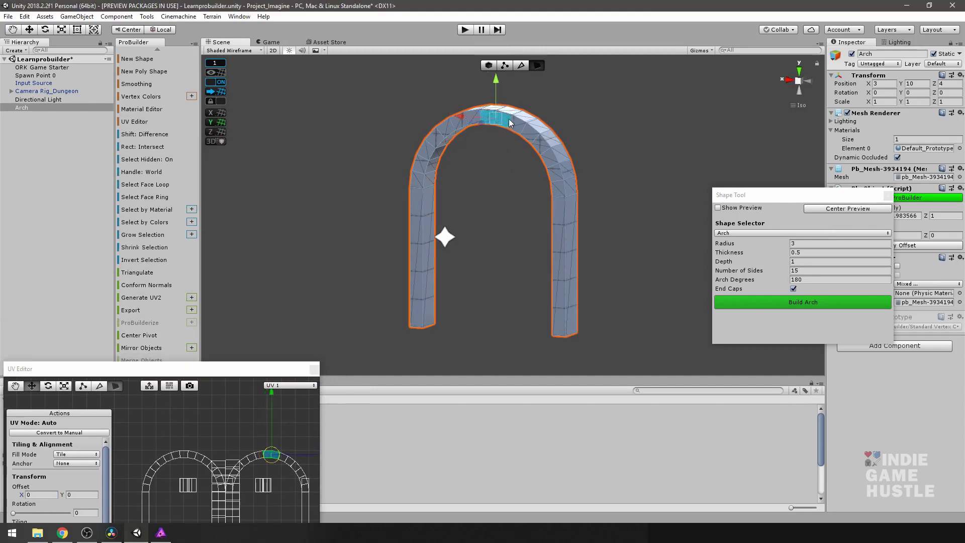
left_click(521, 128, "shift")
left_click(530, 136, "shift")
left_click(545, 151, "shift")
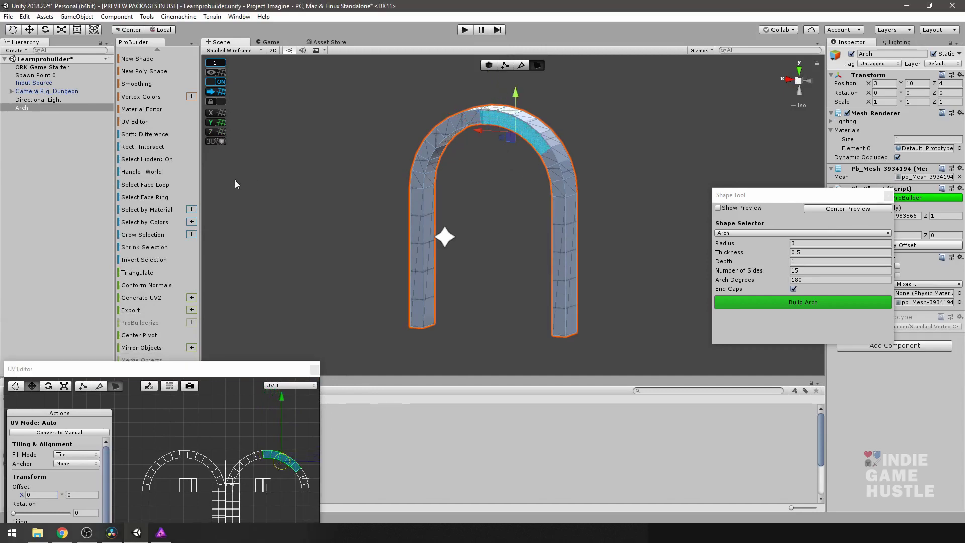
Grow the face selection repeatedly until it covers the whole front side of the arch
left_click(158, 234)
left_click(157, 235)
left_click(158, 234)
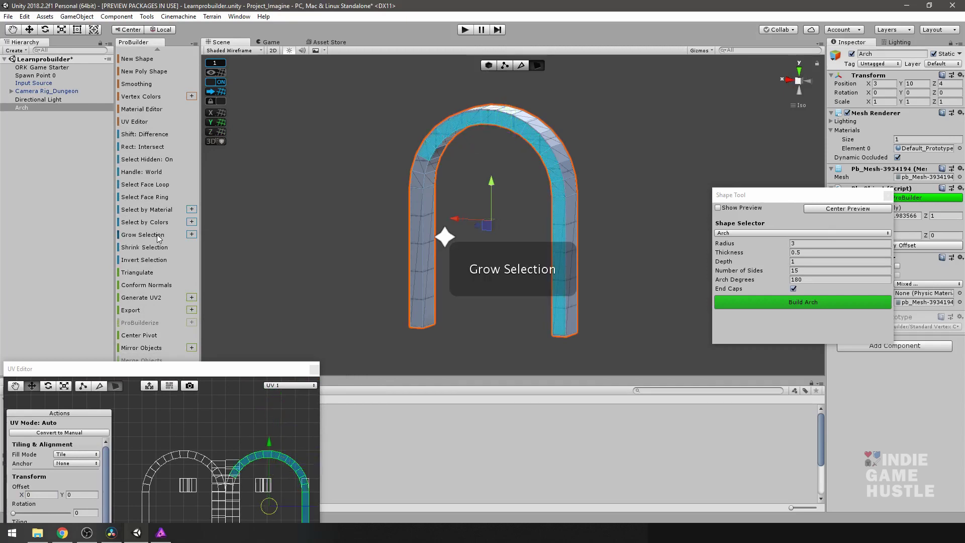
left_click(158, 235)
left_click(158, 235)
left_click(158, 234)
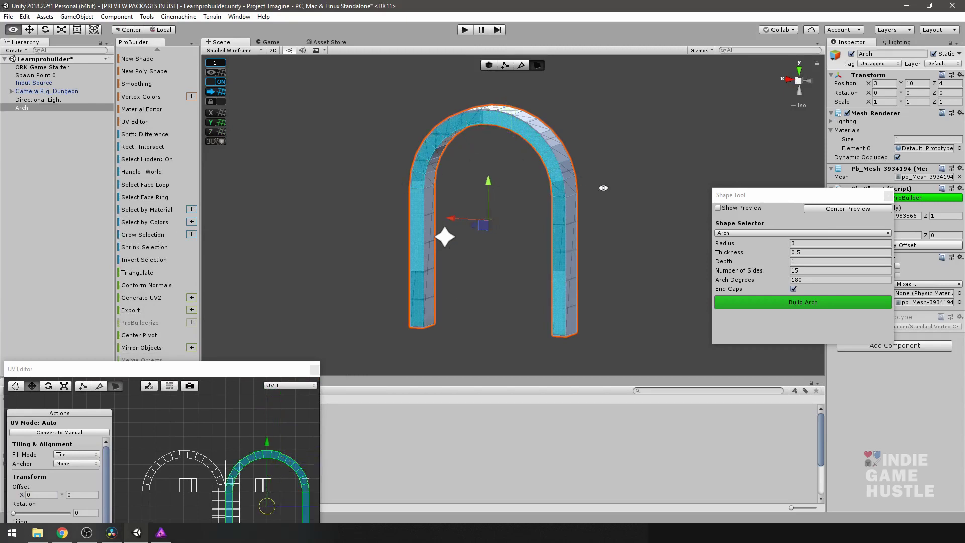
Open the Grow Selection options and review the angle restriction and iterative settings
left_click_drag(603, 189, 216, 160, "alt")
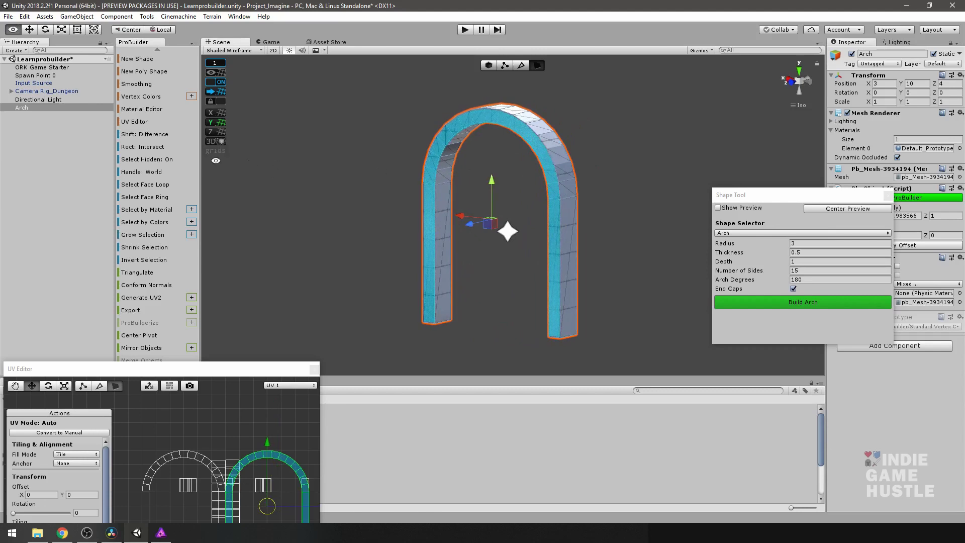
left_click(193, 234)
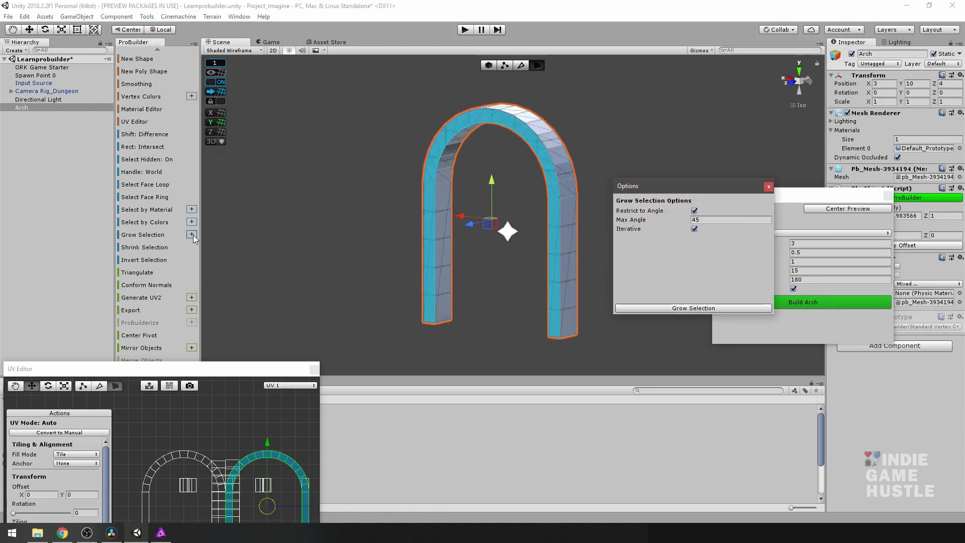
left_click_drag(724, 188, 193, 72)
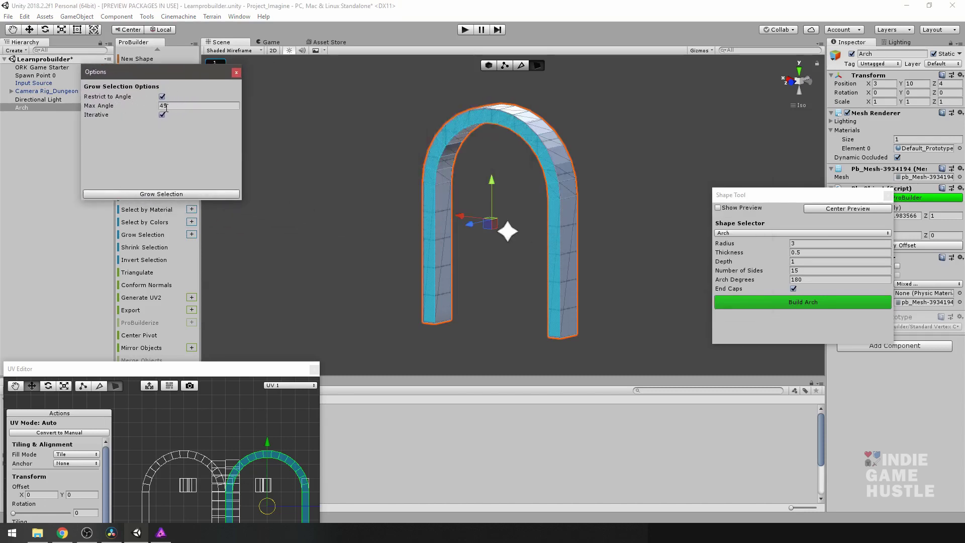
left_click_drag(582, 287, 511, 169, "alt")
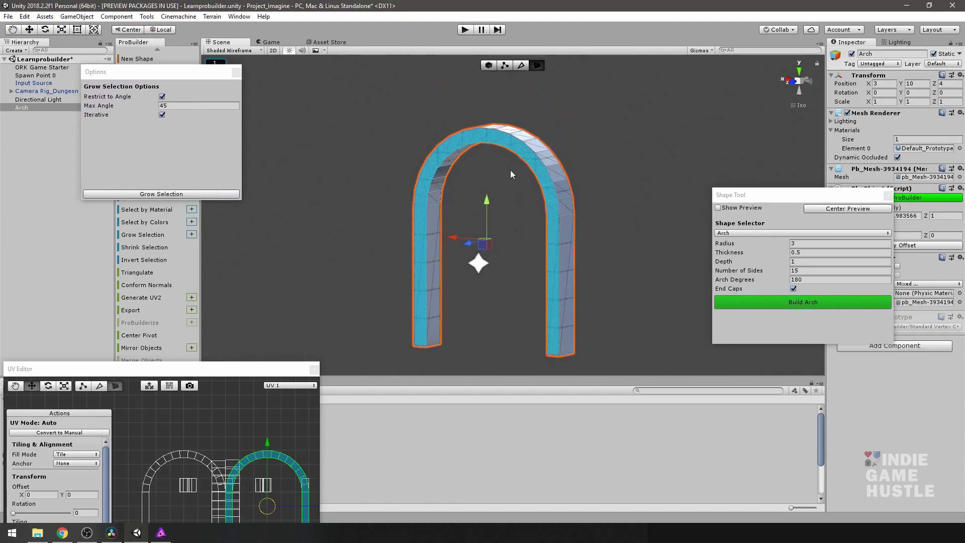
Bring the UV Editor back beside the arch and convert the selected front faces to manual UV mode
left_click_drag(243, 372, 303, 126)
scroll(302, 263, "down", 3)
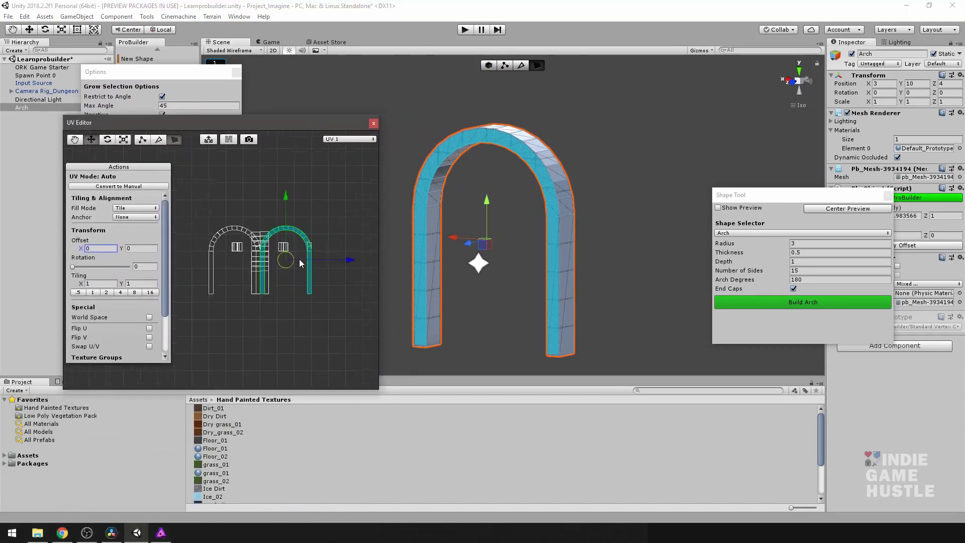
scroll(288, 207, "up", 3)
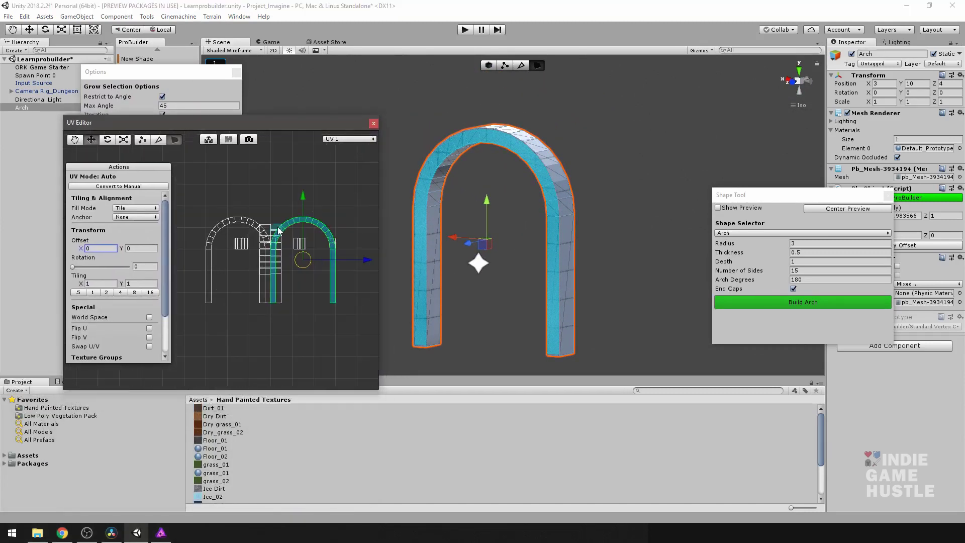
left_click(133, 186)
scroll(180, 254, "down", 2)
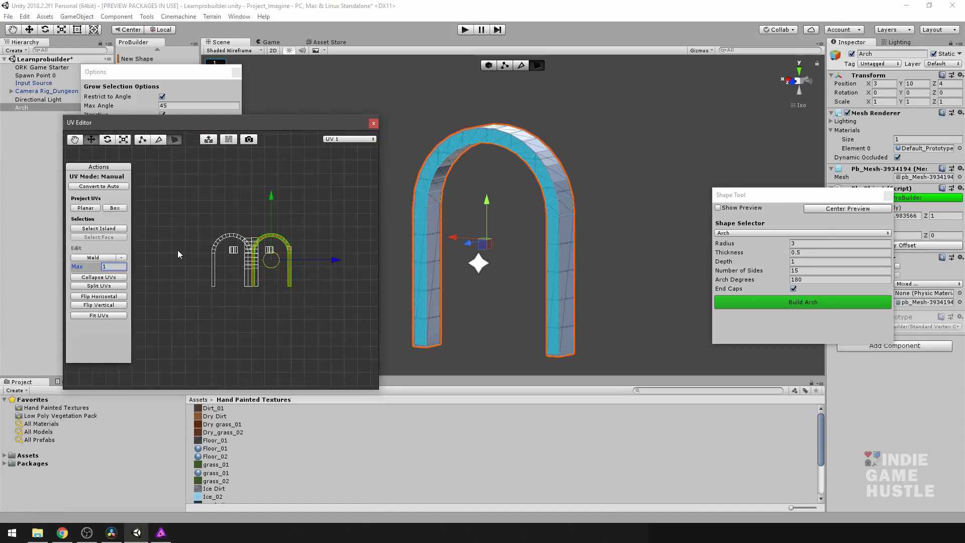
Apply a planar UV projection to the front faces and move their UV island clear of the remaining UVs
left_click(86, 208)
left_click_drag(290, 262, 317, 180)
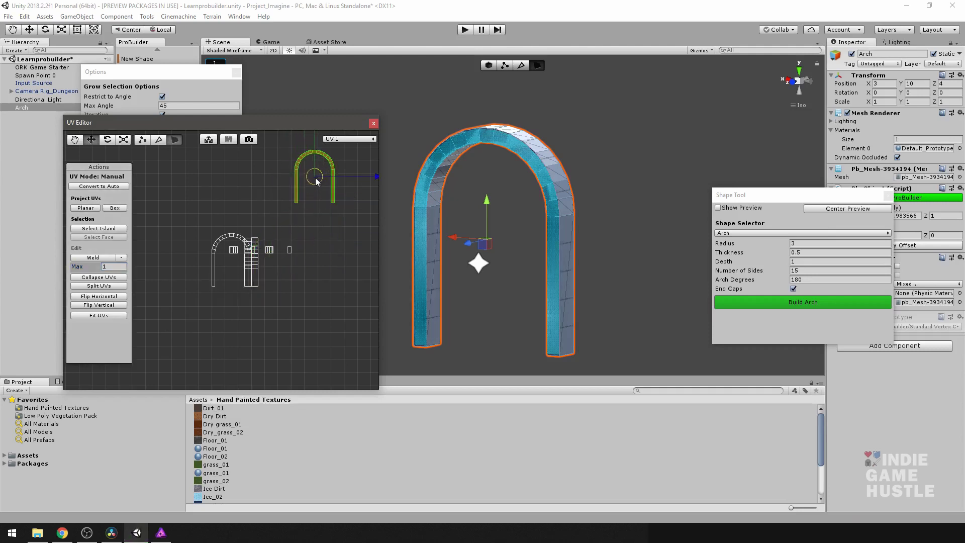
Select the top face on the arch's opposite flat side and grow the selection across that whole side
left_click_drag(554, 263, 547, 144, "alt")
left_click(546, 141)
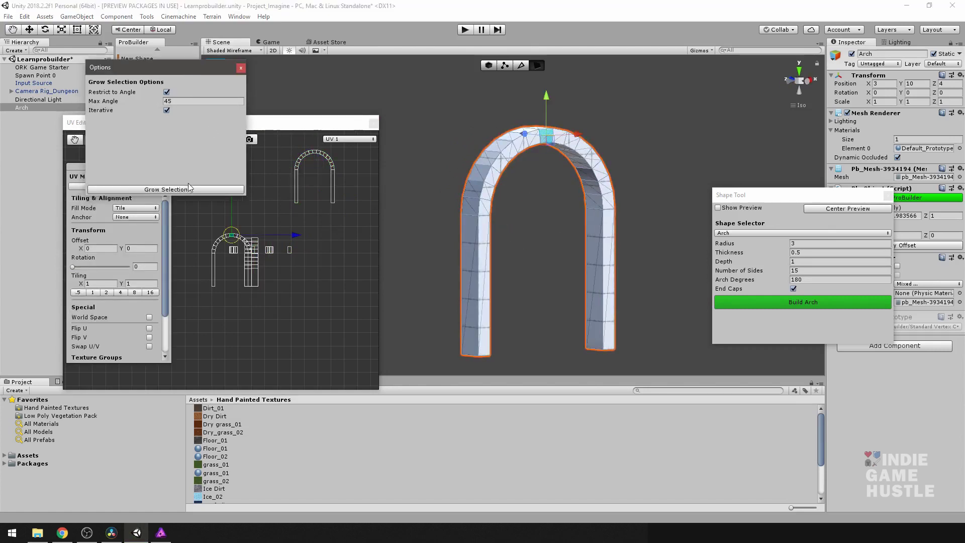
left_click(189, 189)
left_click(189, 189)
left_click(189, 188)
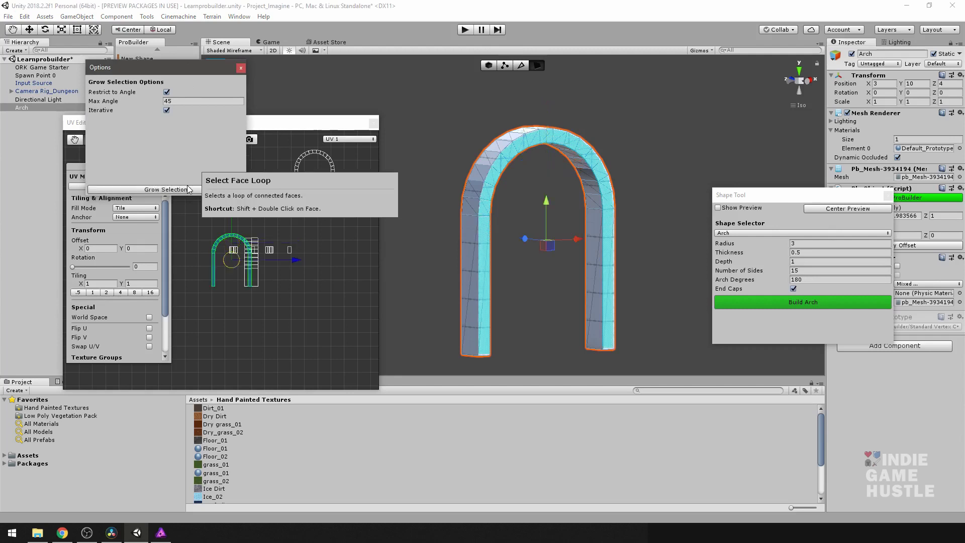
Convert the selected flat-side faces to manual UVs, apply a planar projection, and place their island beside the other arch island
left_click(280, 123)
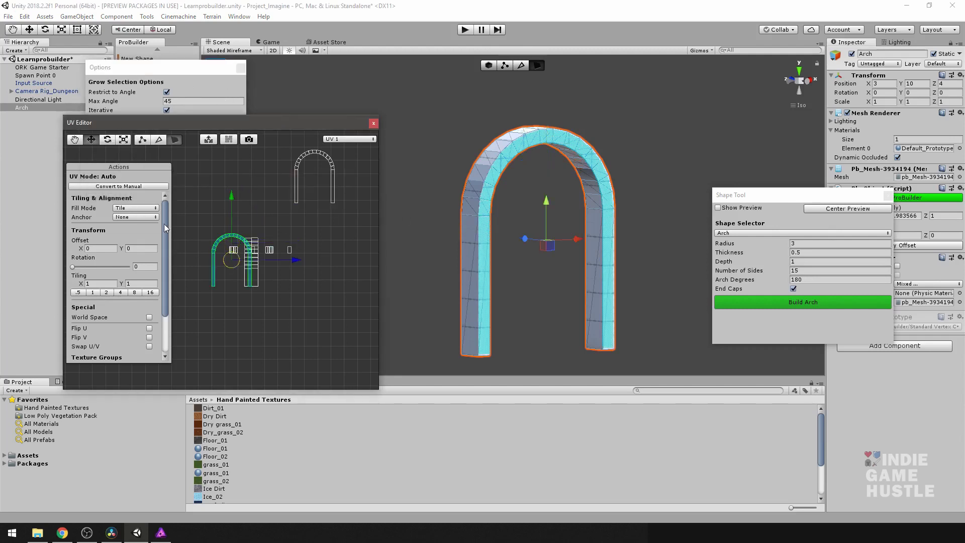
left_click(150, 186)
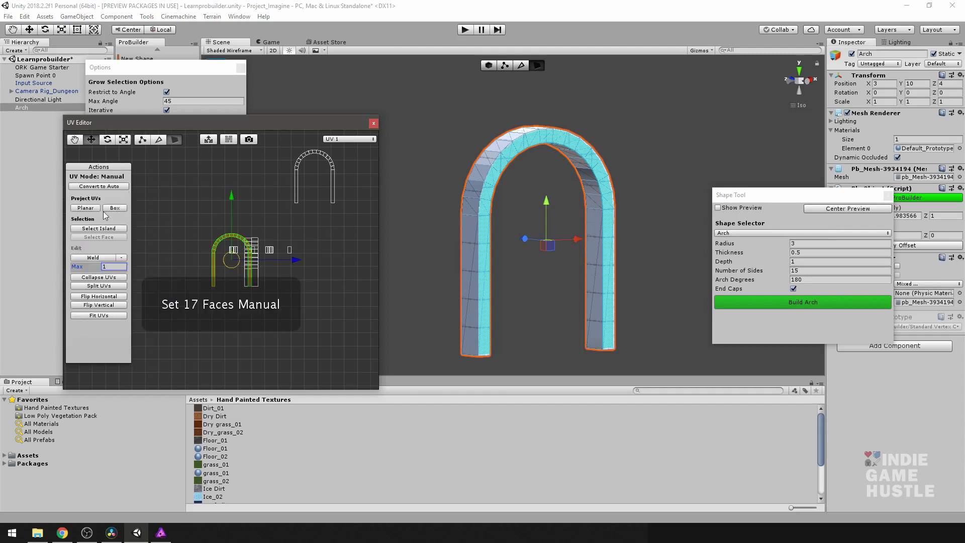
left_click(86, 208)
left_click_drag(231, 260, 267, 181)
Try to select the arch's outer curved faces by growing the selection from one face near the top
left_click_drag(502, 209, 588, 214, "alt")
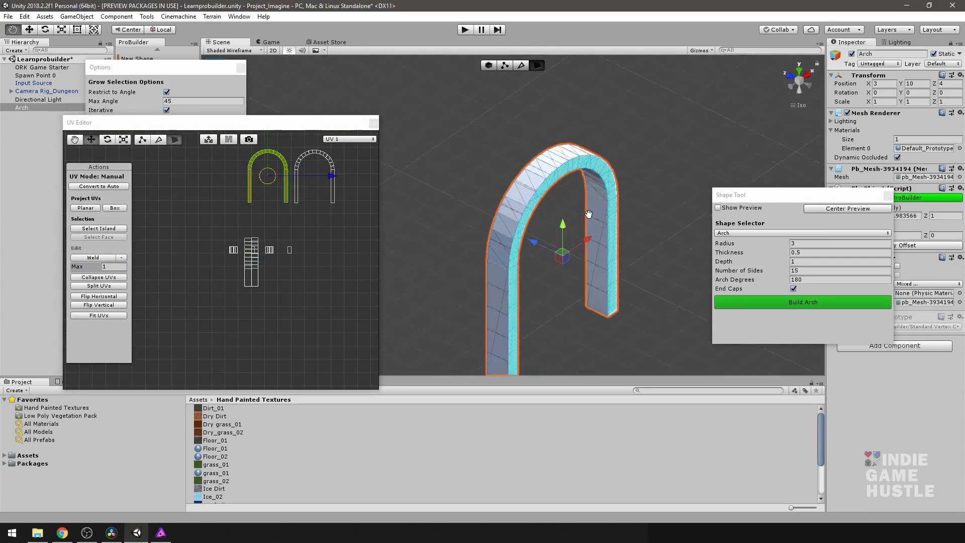
left_click(550, 157)
left_click_drag(551, 157, 544, 247, "alt")
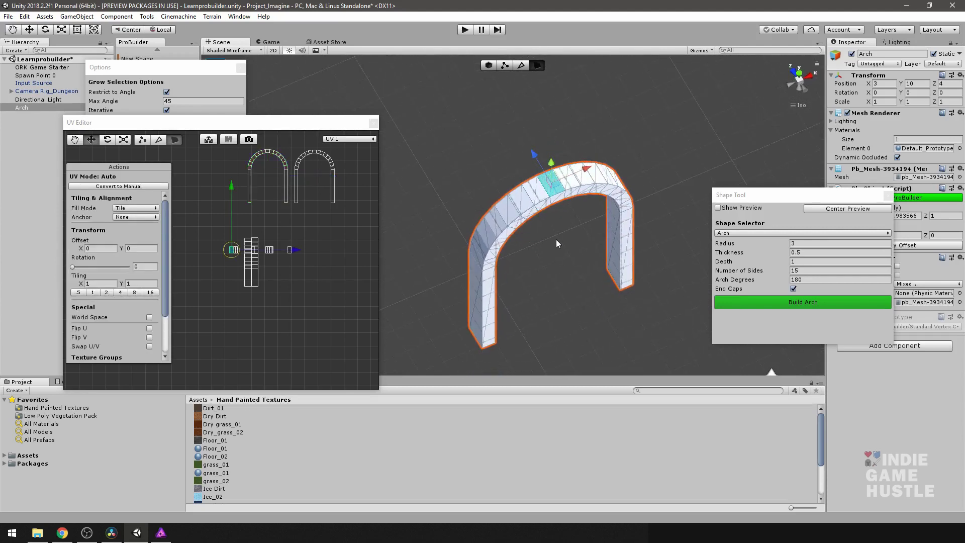
left_click_drag(504, 251, 534, 167, "alt")
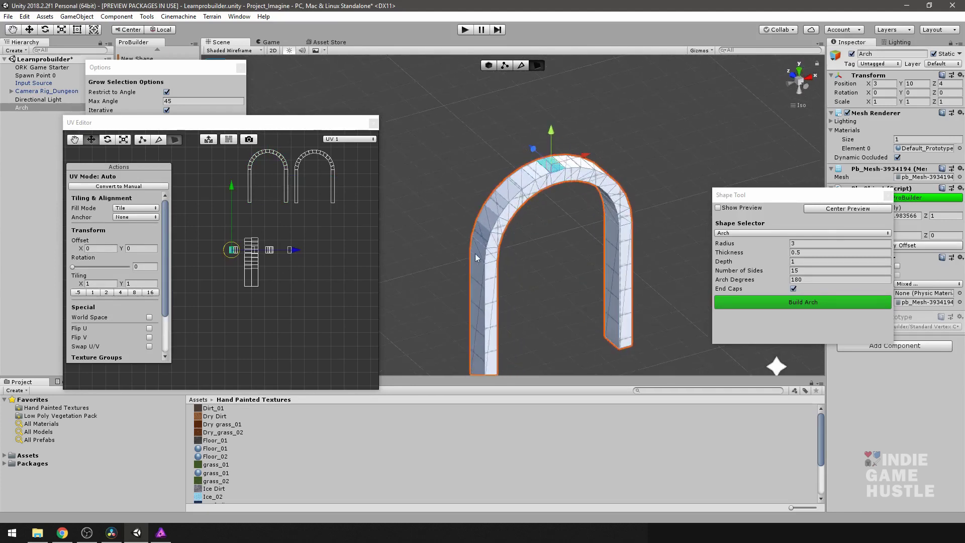
left_click_drag(477, 313, 498, 215, "alt")
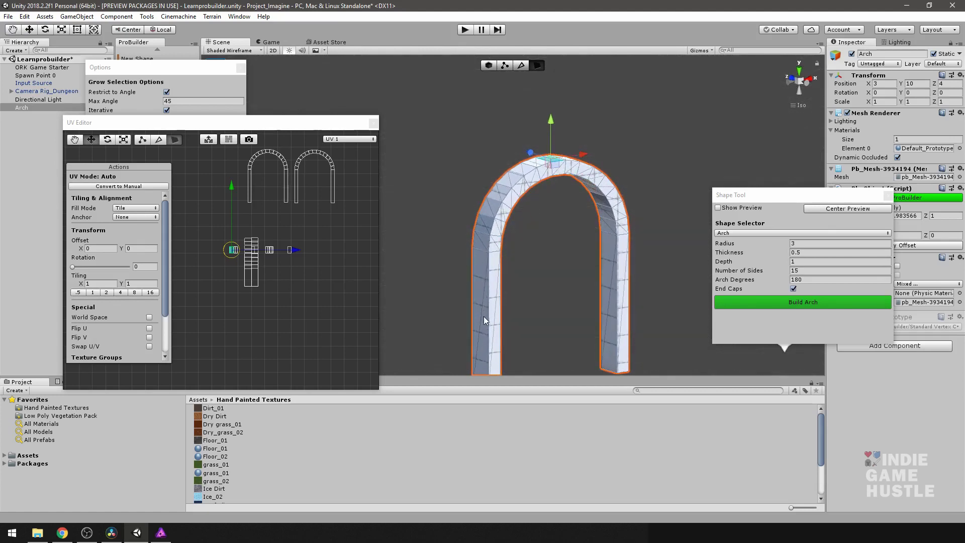
left_click_drag(483, 316, 555, 262, "alt")
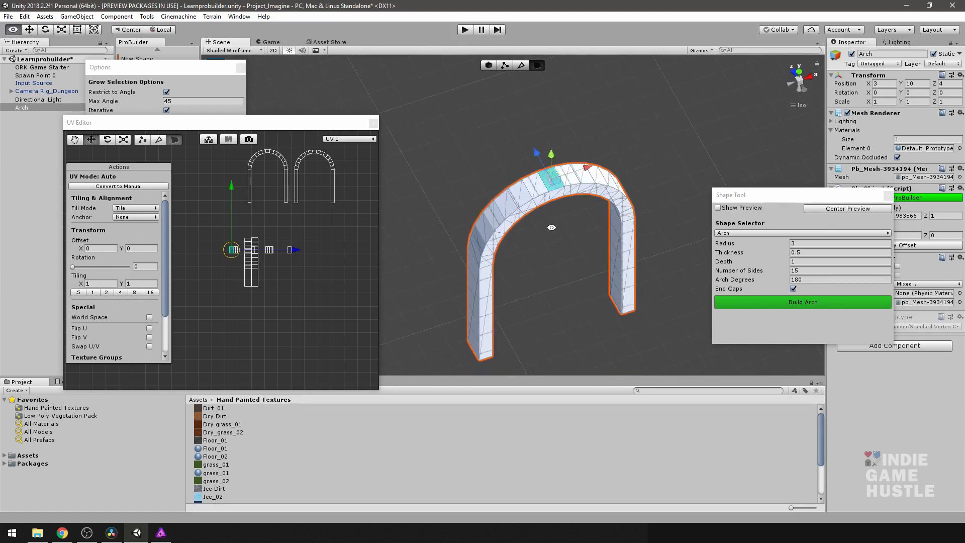
left_click_drag(544, 217, 541, 202, "alt")
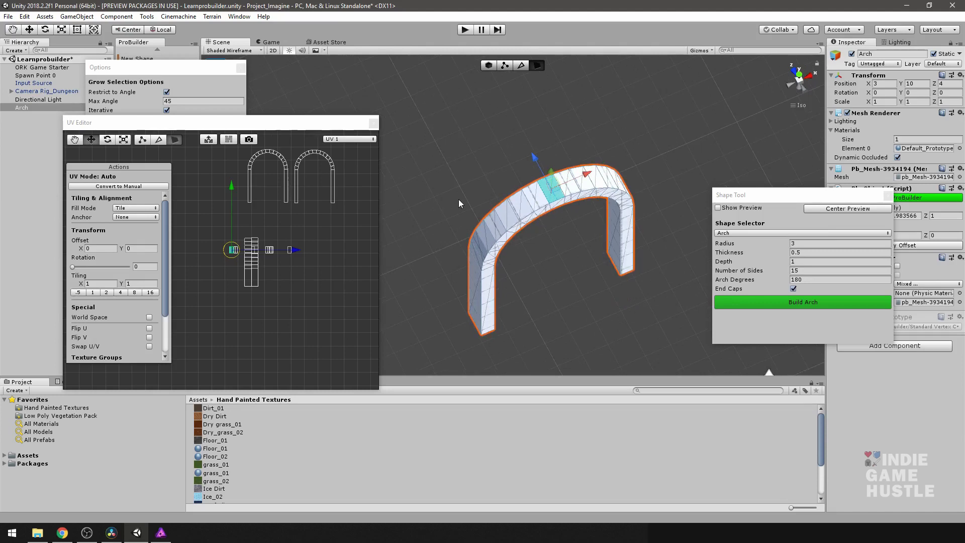
left_click(185, 65)
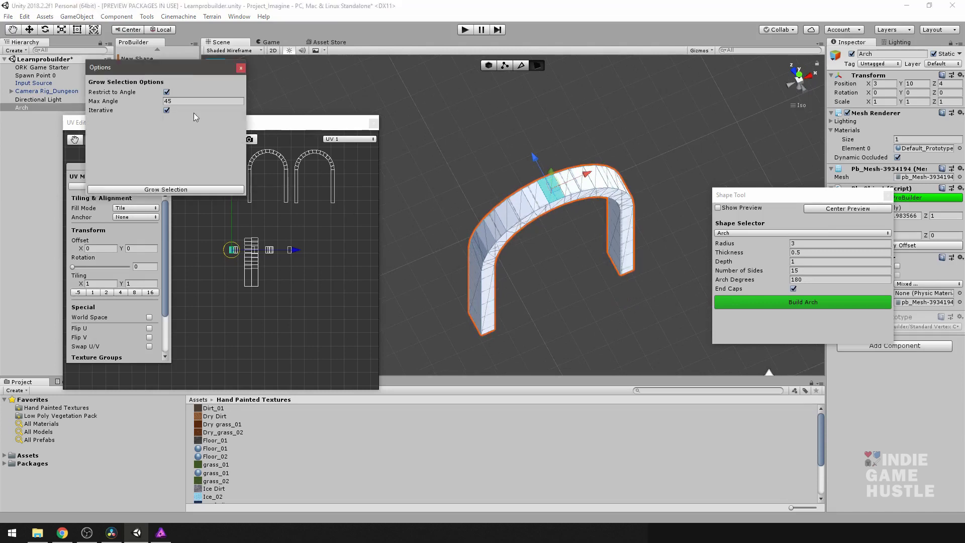
left_click(200, 189)
left_click(200, 189)
left_click(200, 189)
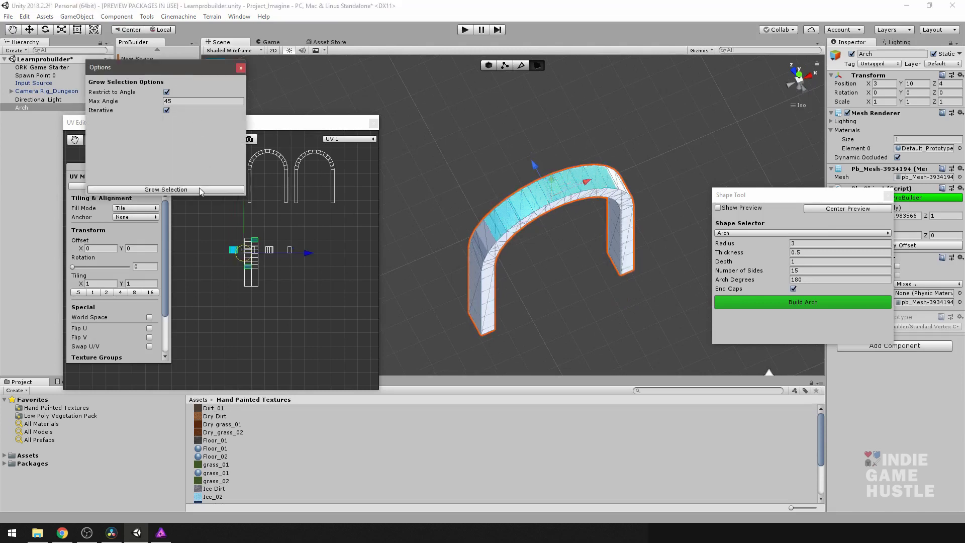
Examine how far the outer-face selection extends around the arch and where those faces lie in the UV Editor
left_click_drag(472, 257, 415, 231, "alt")
left_click_drag(581, 283, 560, 233, "alt")
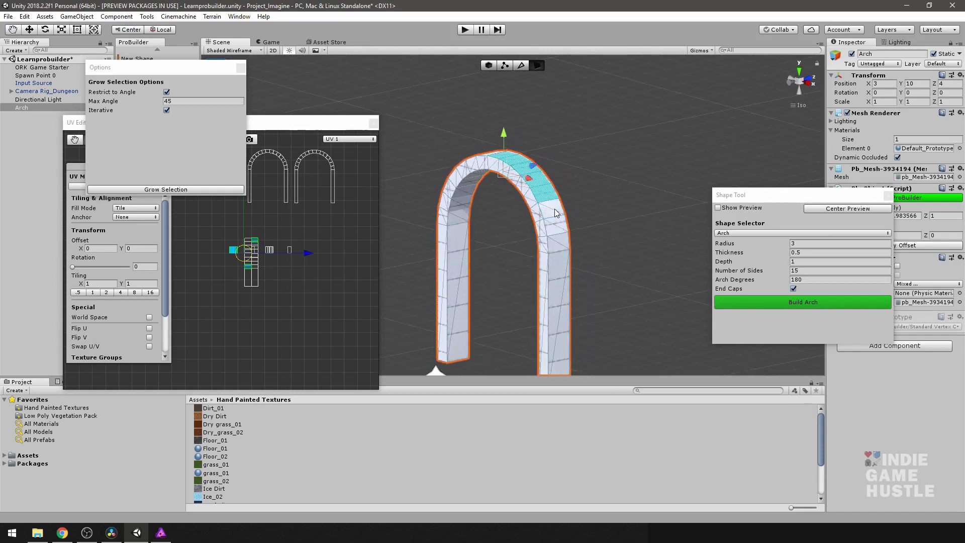
left_click_drag(503, 174, 528, 255, "alt")
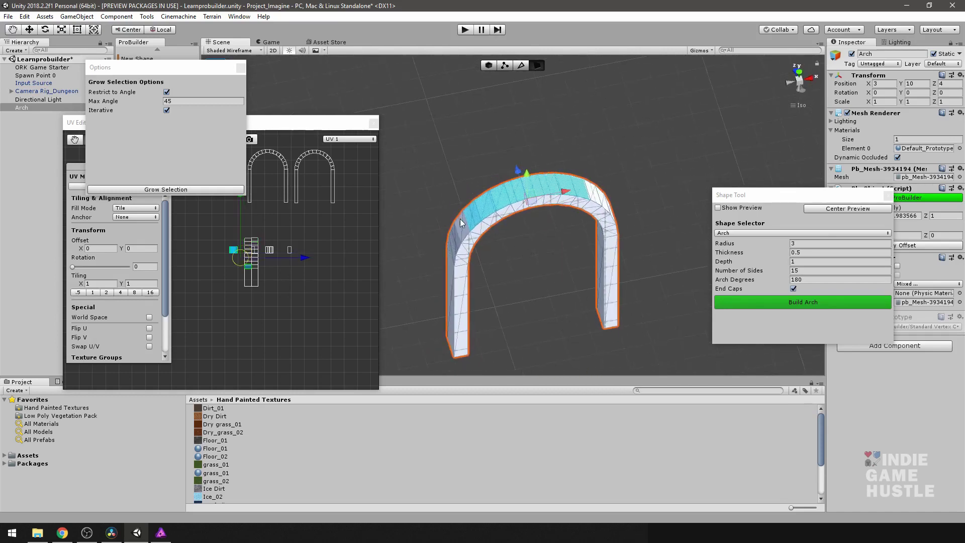
left_click_drag(542, 195, 506, 176, "alt")
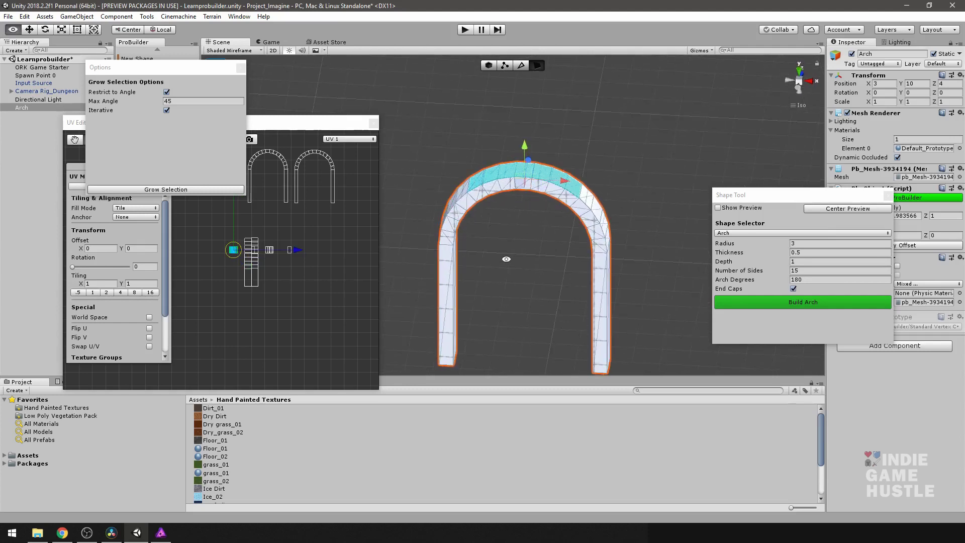
left_click_drag(506, 318, 583, 249, "alt")
left_click_drag(313, 121, 321, 119)
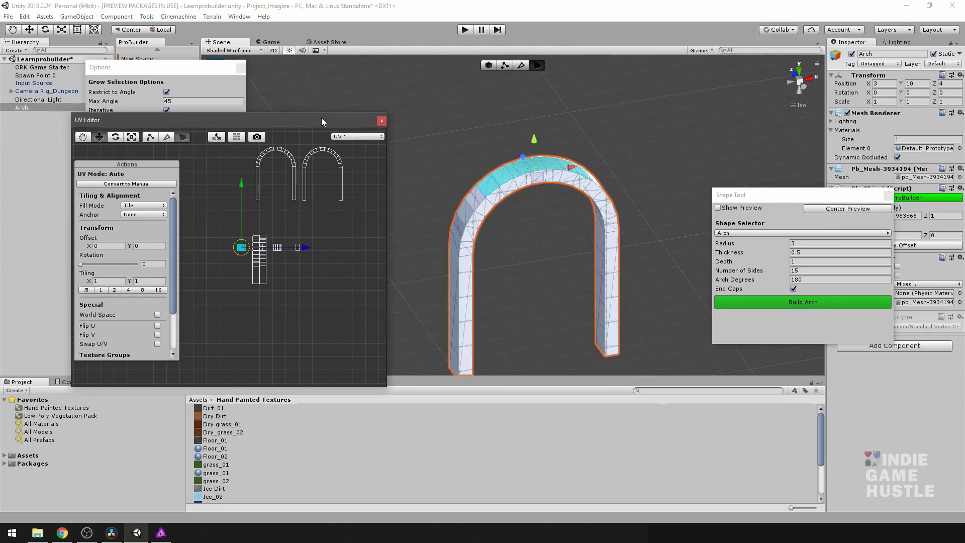
scroll(274, 260, "up", 9)
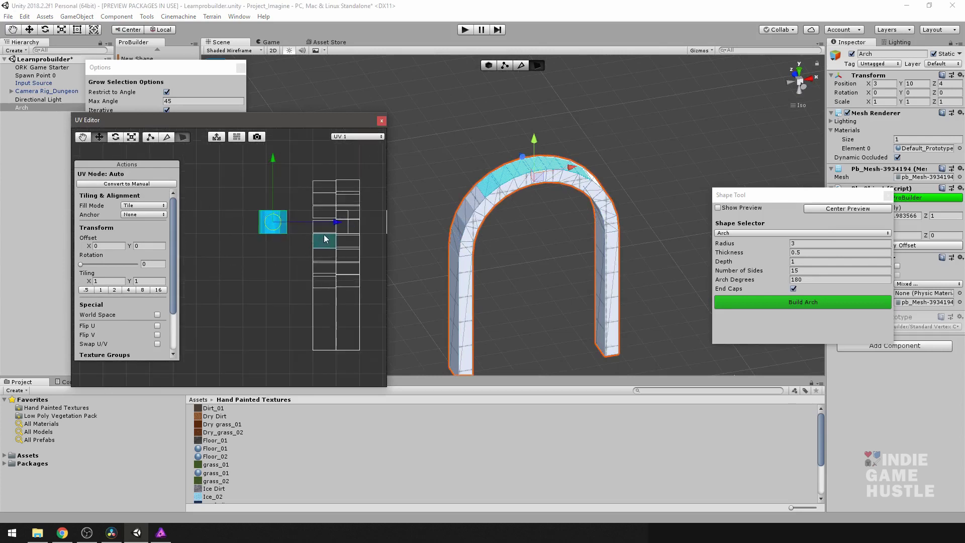
left_click_drag(363, 248, 305, 250, "alt")
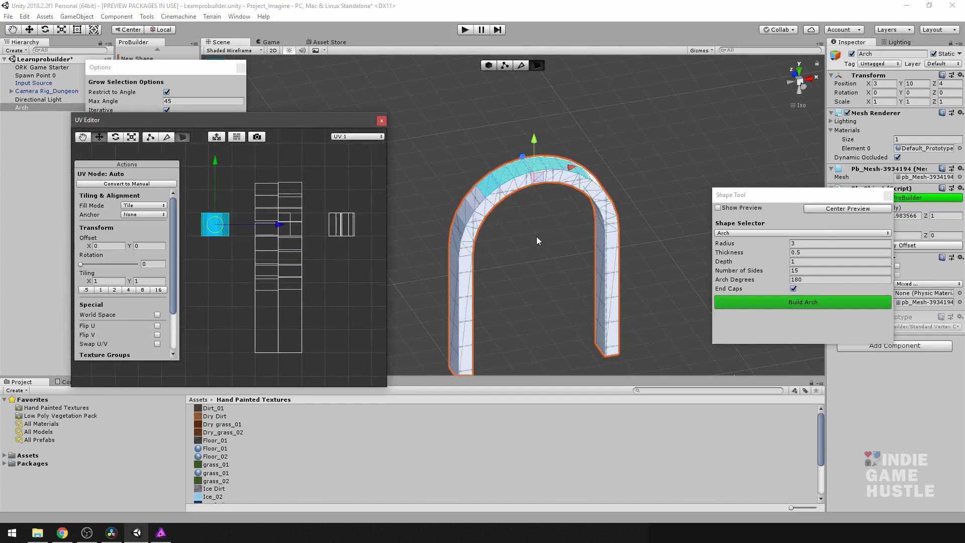
left_click_drag(518, 243, 465, 259, "alt")
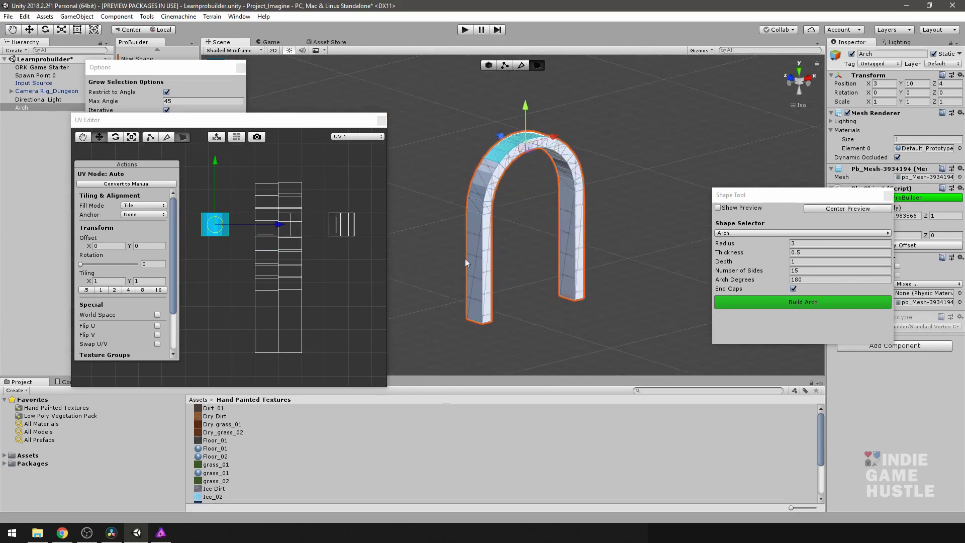
Select the long outer face of one arch leg and move its UVs below the remaining auto UVs
left_click(473, 267)
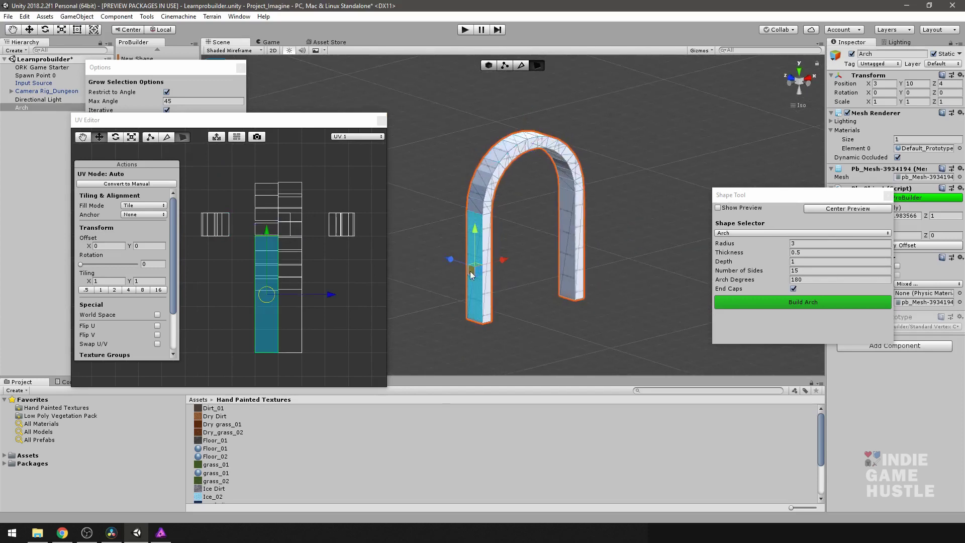
scroll(260, 324, "down", 5)
left_click_drag(244, 271, 224, 322)
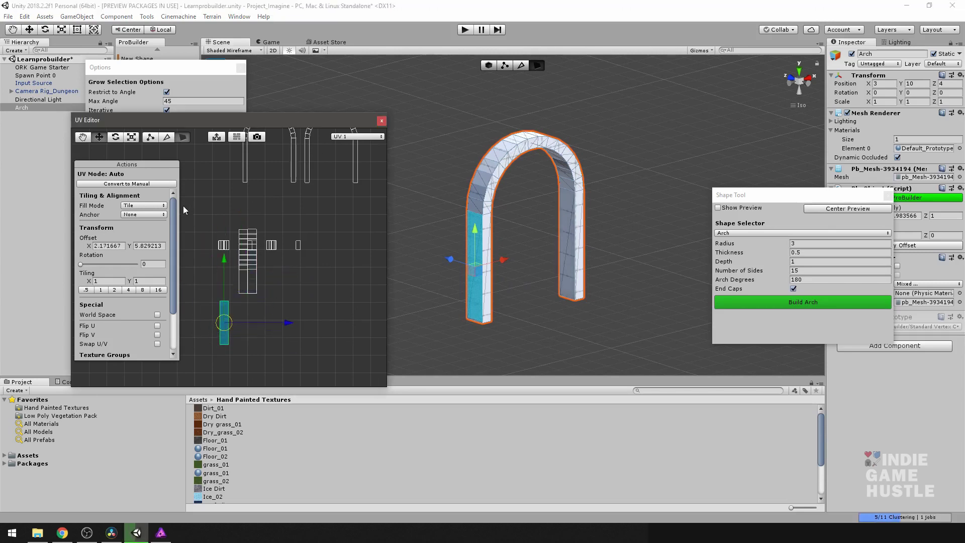
Convert the outer leg face to manual UV mode, apply a planar projection, and shift its island further aside
left_click(173, 228)
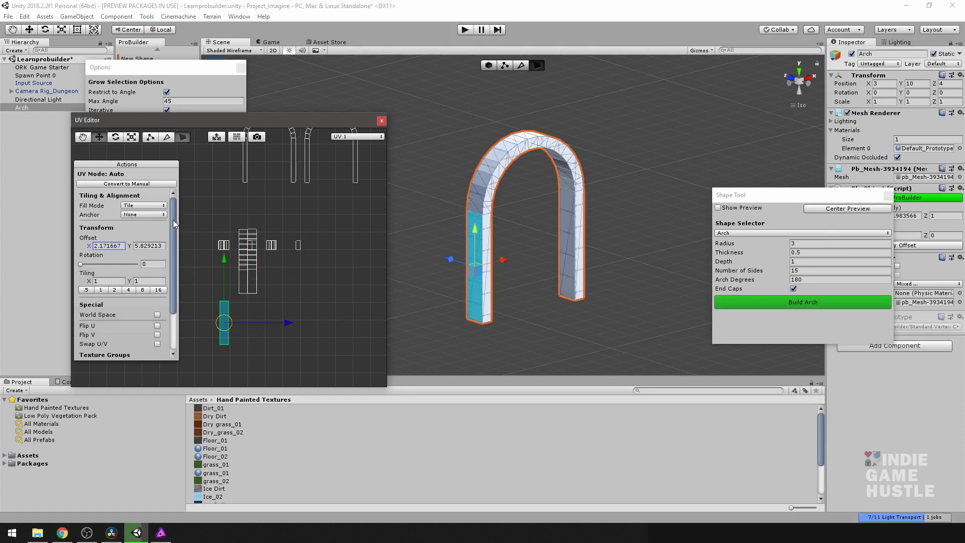
left_click(147, 183)
left_click(93, 206)
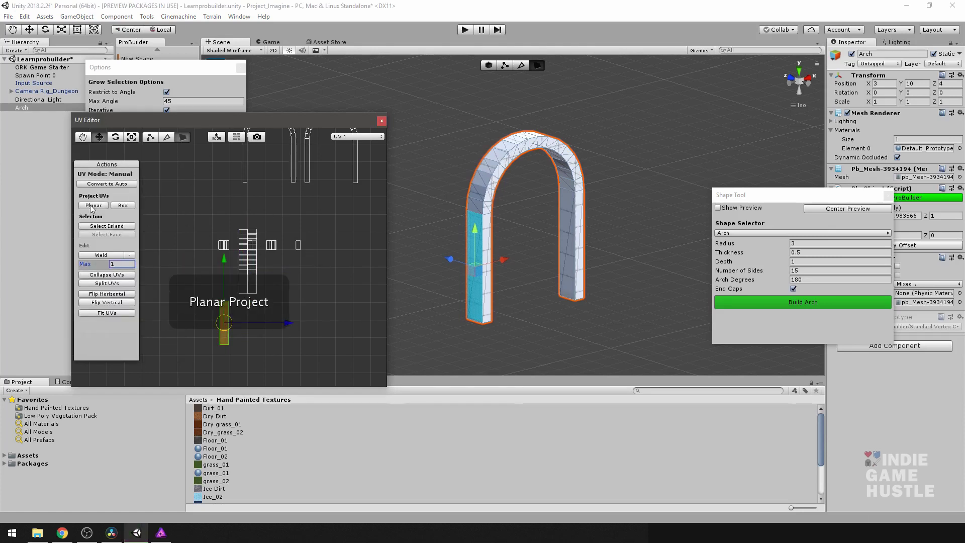
left_click_drag(224, 322, 191, 318)
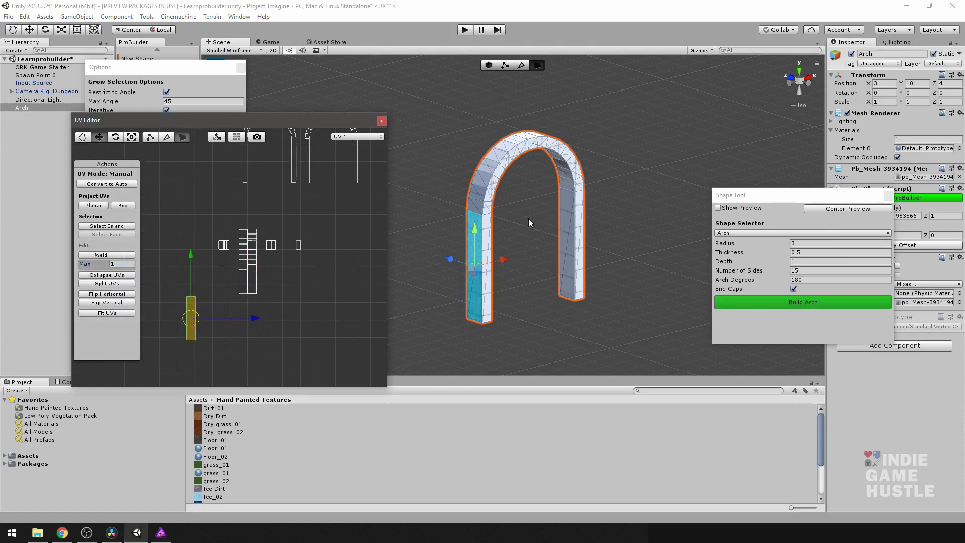
Autostitch the outer face directly above the leg onto the leg face's UV island
scroll(495, 225, "up", 2)
middle_click_drag(494, 225, 524, 261)
left_click_drag(525, 261, 499, 242, "alt")
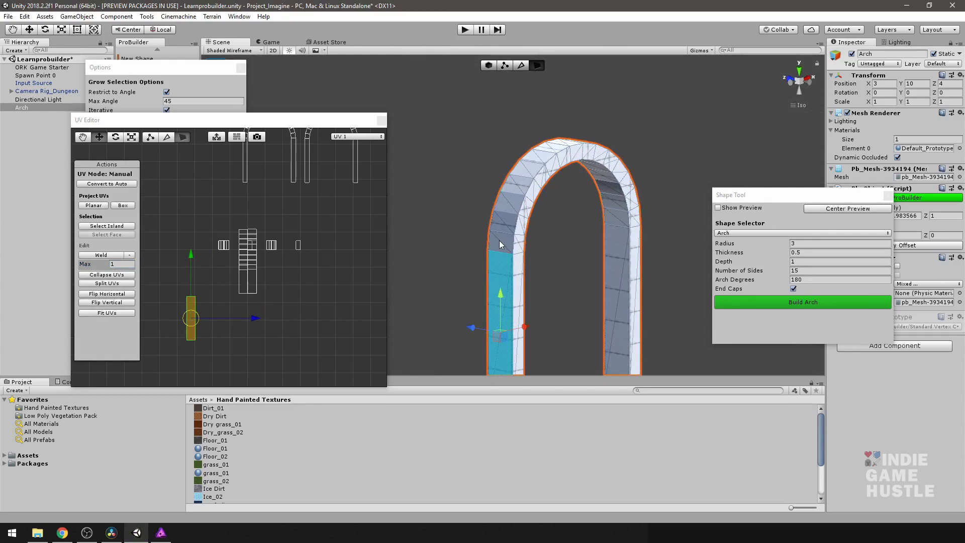
left_click(498, 240, "ctrl")
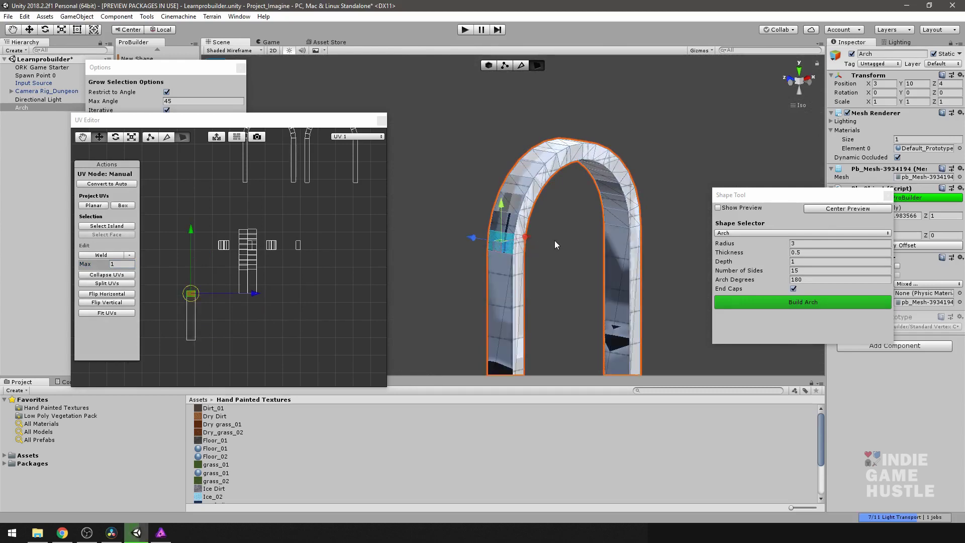
left_click_drag(554, 240, 512, 199, "alt")
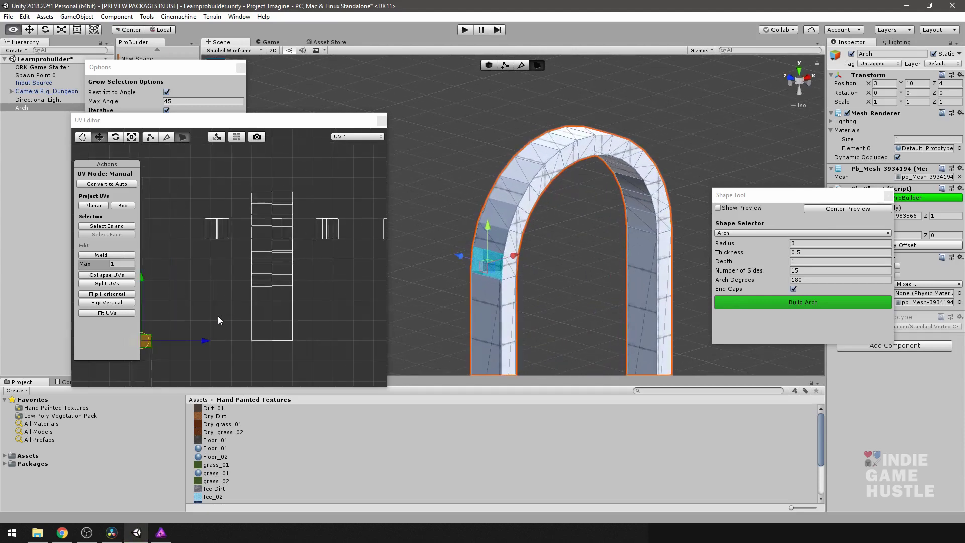
scroll(187, 285, "up", 3)
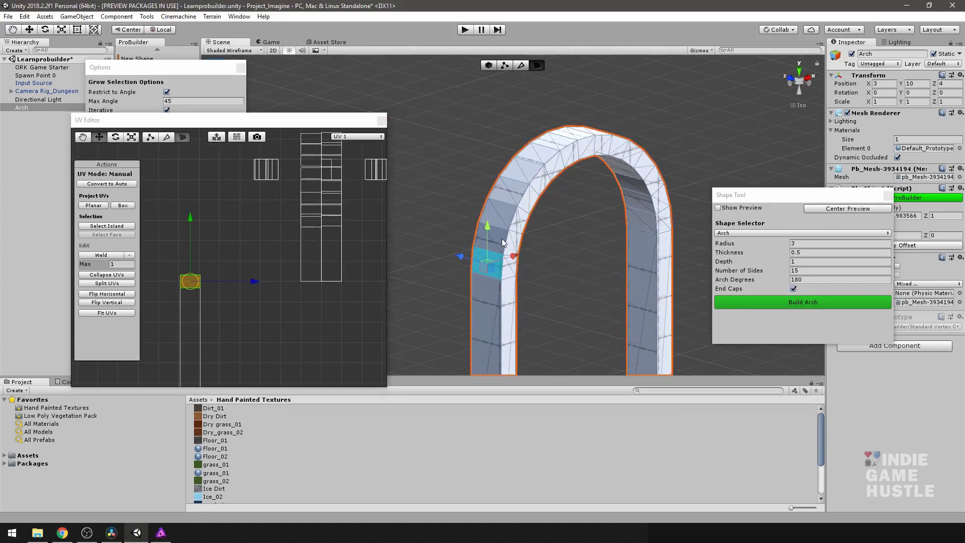
Autostitch the next five outer faces up the curve, one after another, to extend the UV strip
left_click(505, 213, "ctrl")
left_click(514, 195, "ctrl")
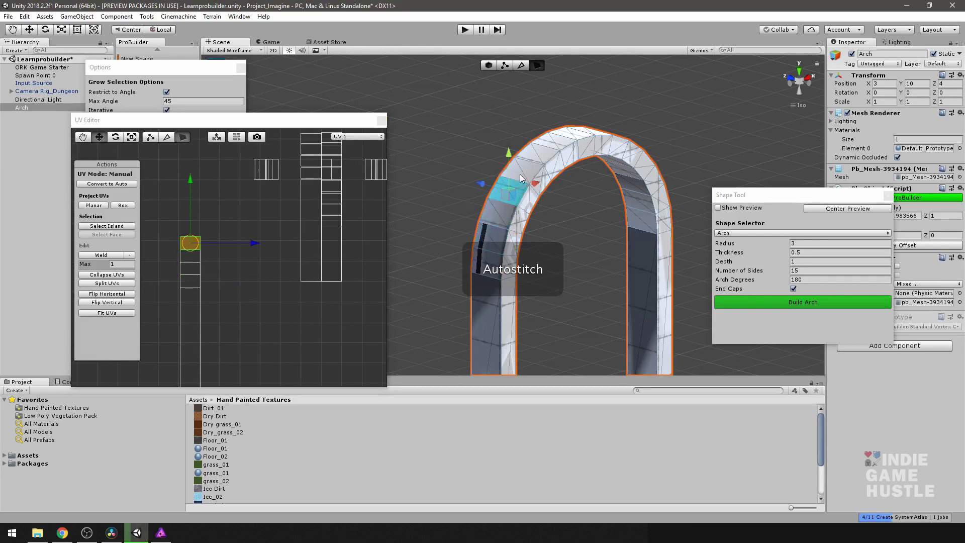
left_click(531, 163, "ctrl")
left_click(547, 153, "ctrl")
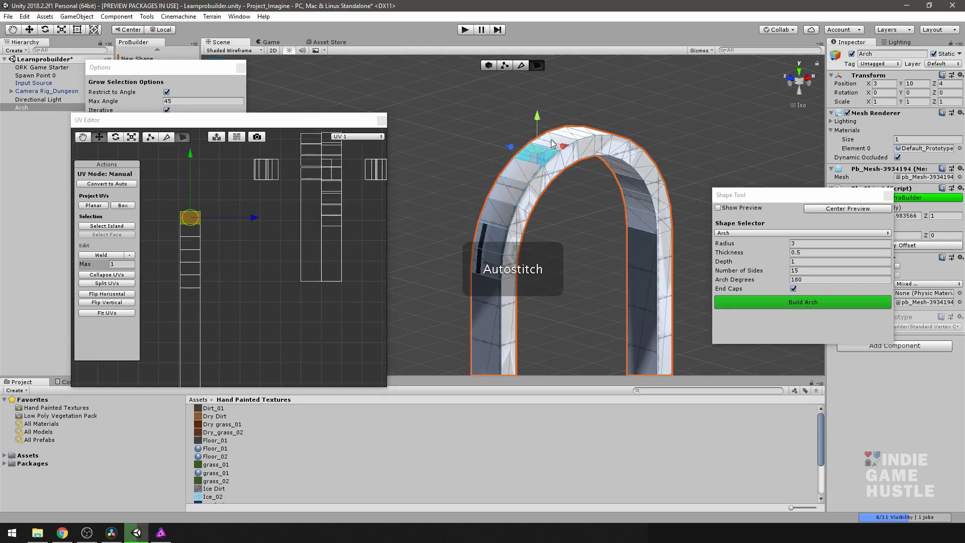
left_click(551, 144, "ctrl")
Autostitch three more outer faces across the crown of the arch onto the end of the UV strip
left_click_drag(552, 144, 562, 237, "alt")
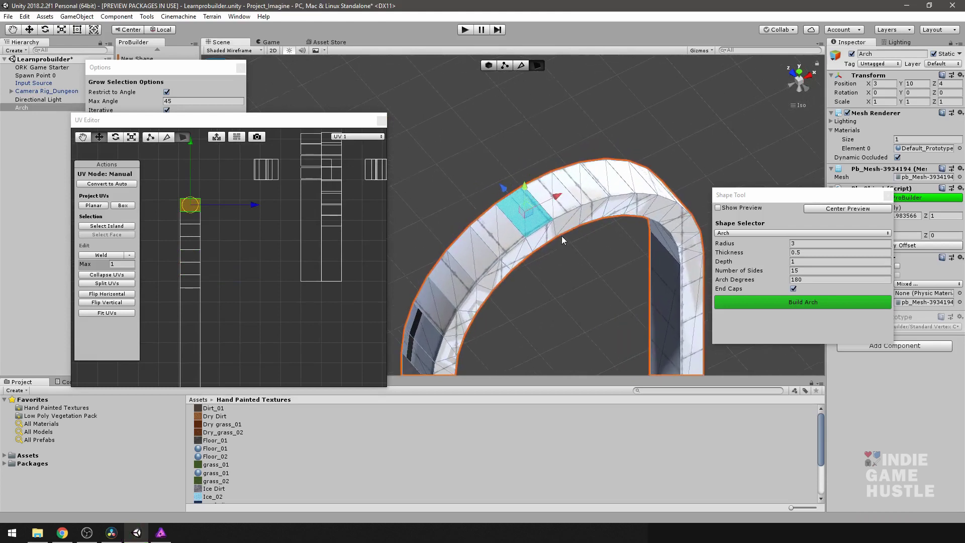
scroll(561, 236, "up", 5)
left_click(579, 202, "ctrl")
left_click(602, 191, "ctrl")
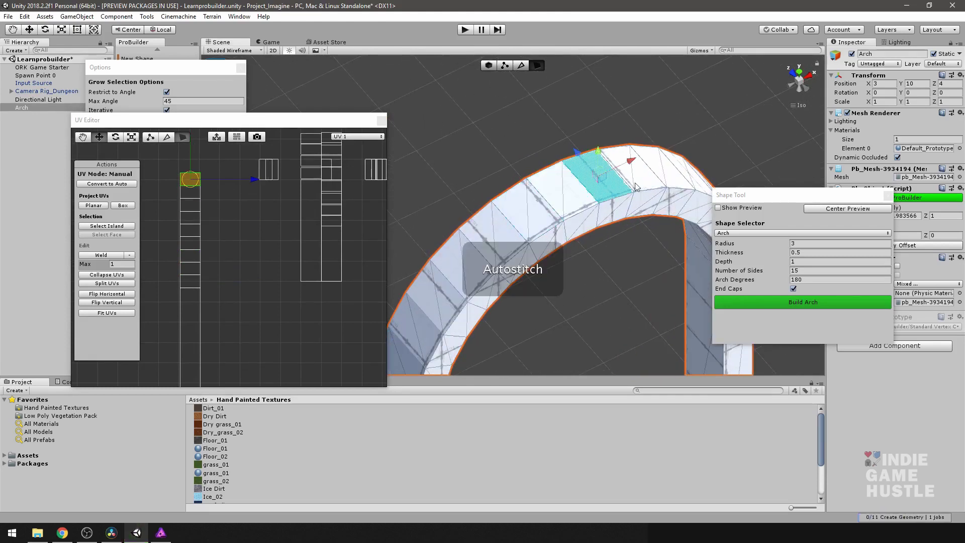
left_click(636, 187, "ctrl")
Autostitch three more outer faces past the crown, down the far side of the arch, onto the outer UV strip
left_click_drag(648, 263, 451, 256, "alt")
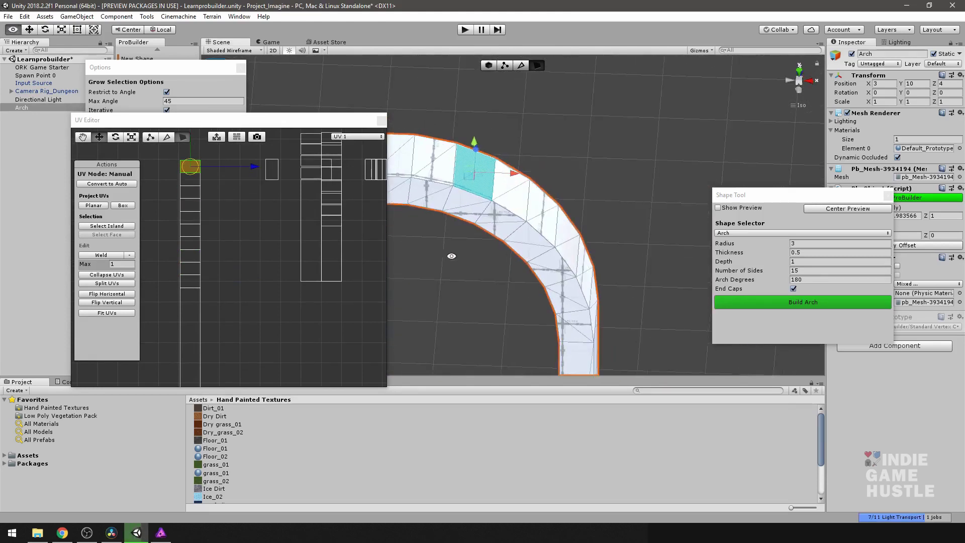
left_click(511, 204, "ctrl")
left_click(552, 227, "ctrl")
left_click(570, 249, "ctrl")
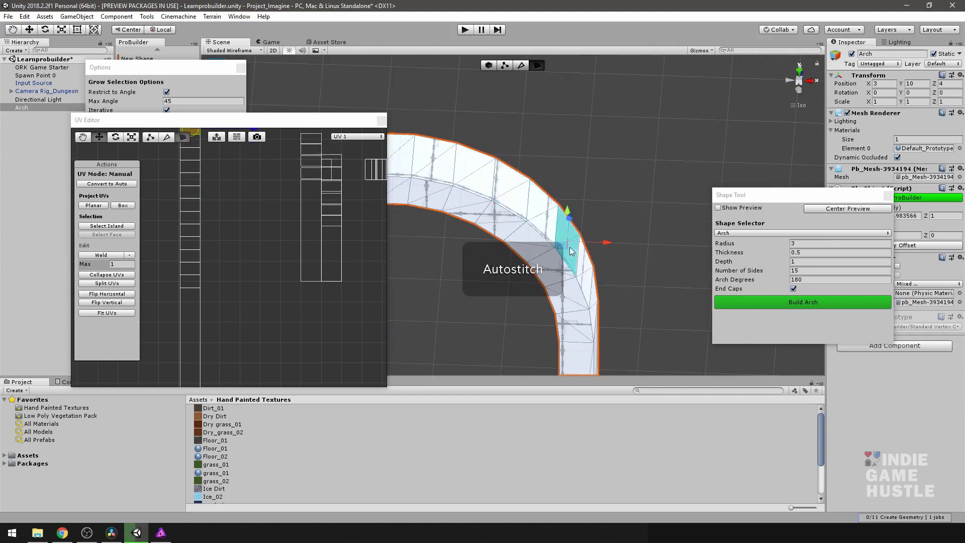
Autostitch the remaining curved outer faces and the far leg's outer face to complete the outer UV strip
left_click_drag(571, 249, 542, 191, "alt")
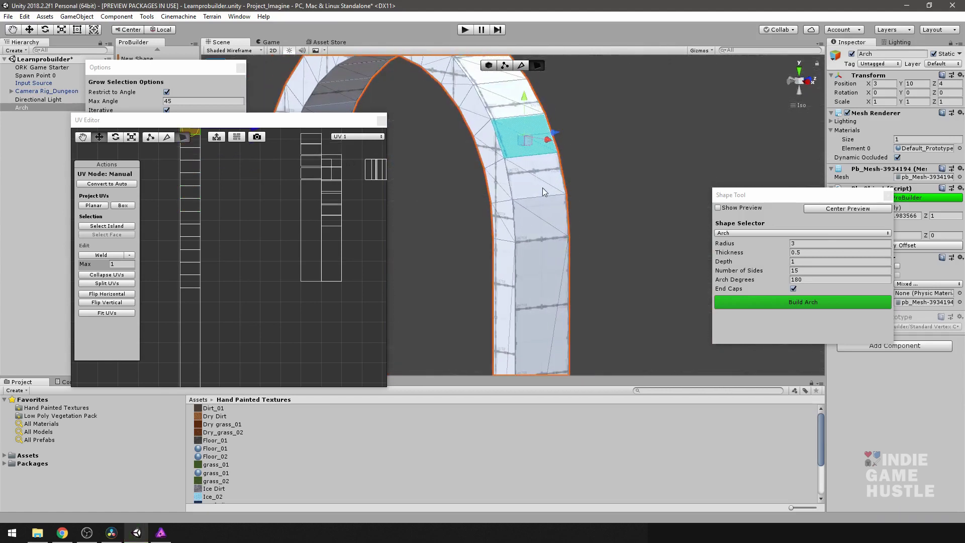
left_click(542, 190, "ctrl")
left_click(537, 222, "ctrl")
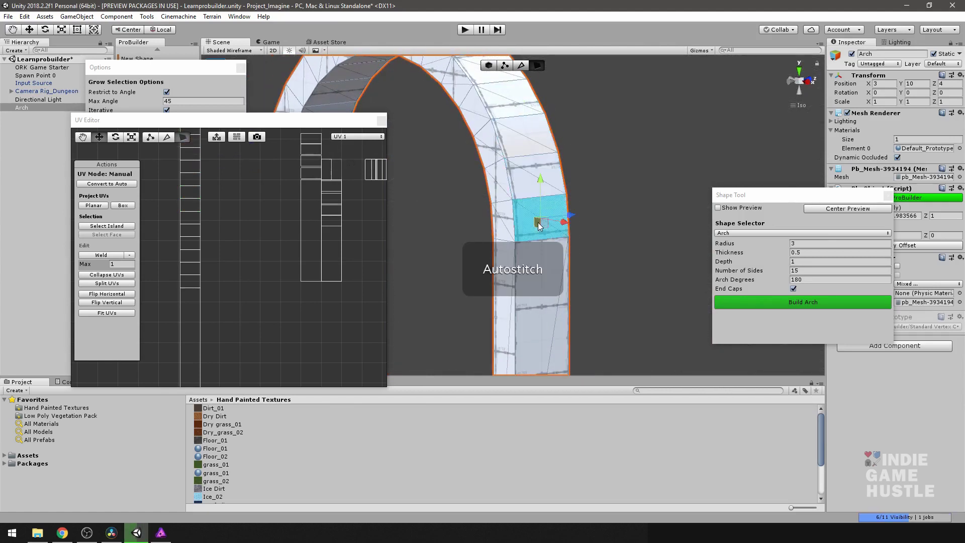
left_click(541, 301, "ctrl")
left_click_drag(556, 333, 558, 326, "alt")
middle_click_drag(559, 326, 581, 150, "alt")
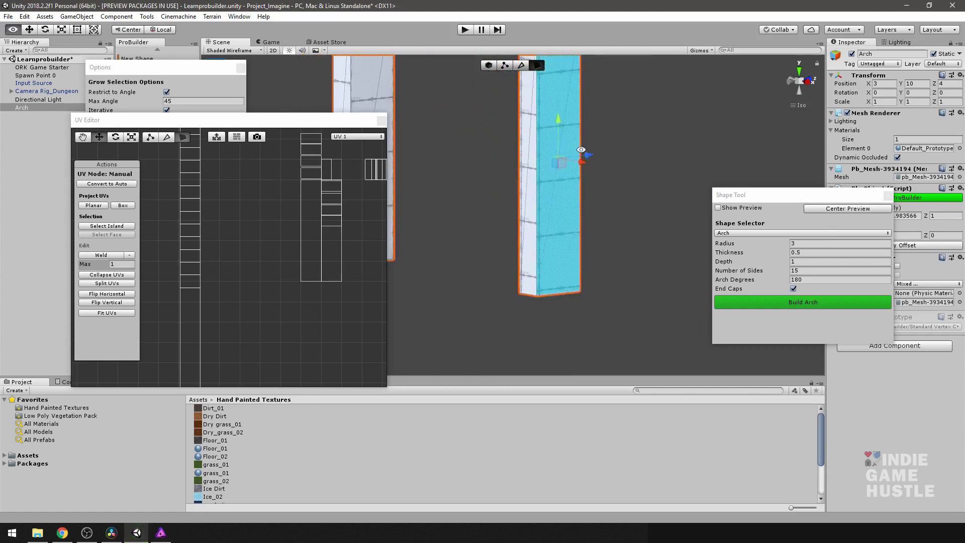
scroll(279, 249, "down", 5)
scroll(251, 243, "up", 3)
scroll(203, 198, "down", 3)
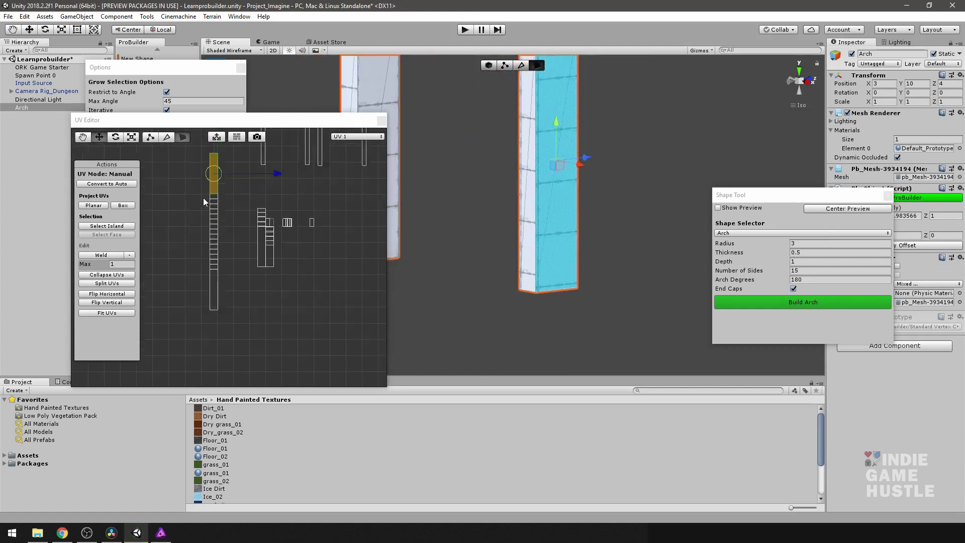
Select the whole outer UV strip and move it up beside the two arch-shaped islands
left_click_drag(194, 174, 229, 320)
left_click_drag(254, 274, 238, 238, "alt")
scroll(475, 254, "down", 5)
Convert the inner face of one leg to manual UV mode, apply a planar projection, and move its island to empty space
middle_click_drag(525, 149, 560, 274)
left_click_drag(560, 273, 652, 289, "alt")
left_click_drag(493, 180, 577, 221, "alt")
left_click(454, 263)
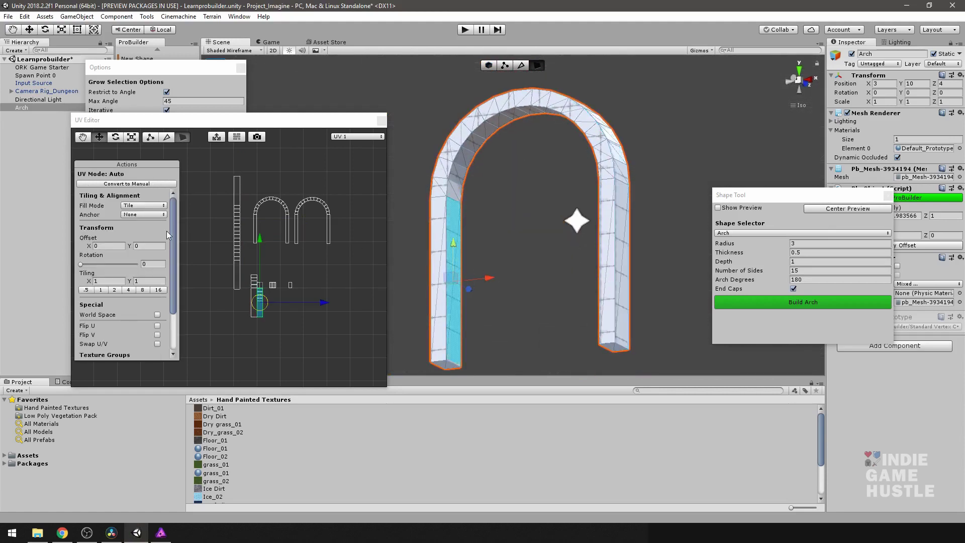
left_click(148, 184)
left_click(100, 205)
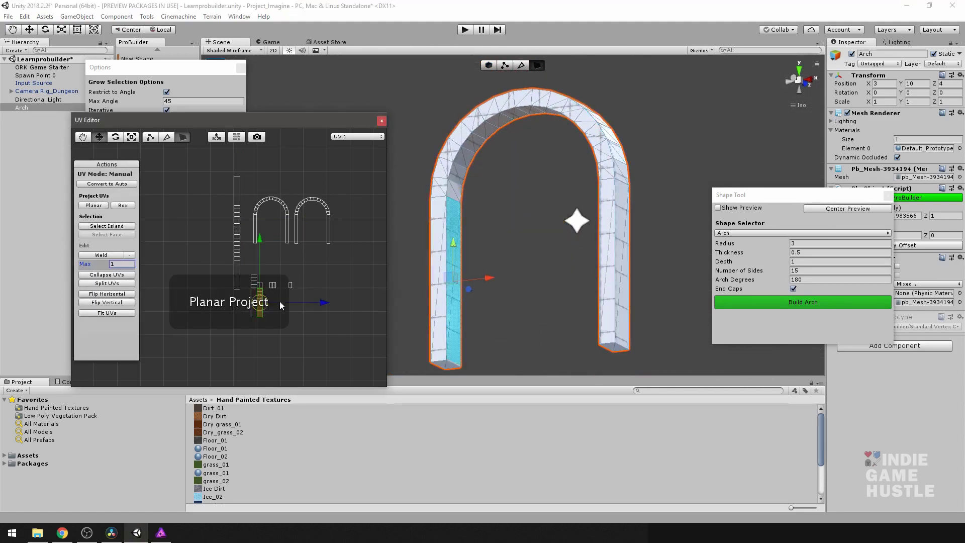
left_click_drag(263, 310, 218, 285)
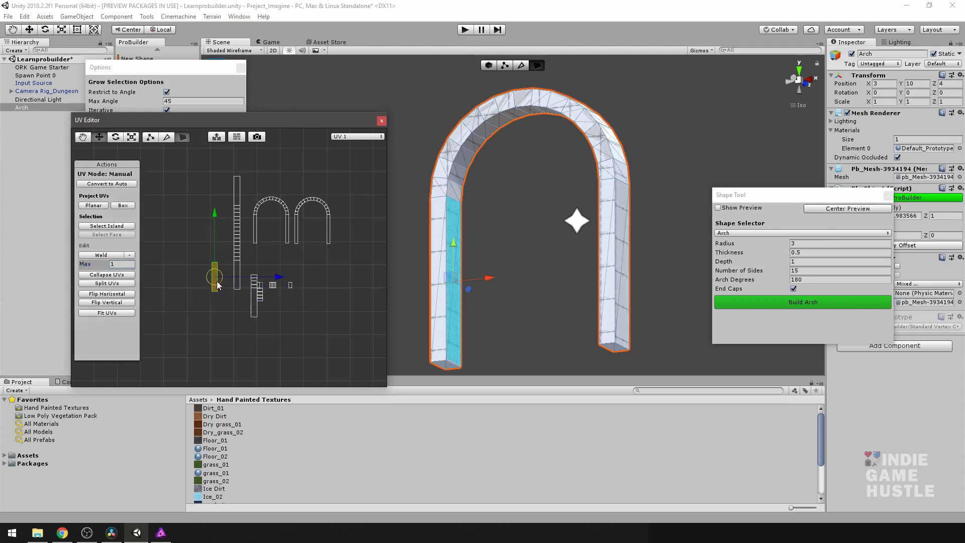
Autostitch the first two inner faces above the leg onto the inner leg face's UV island
right_click_drag(534, 195, 515, 149)
middle_click_drag(498, 218, 481, 184)
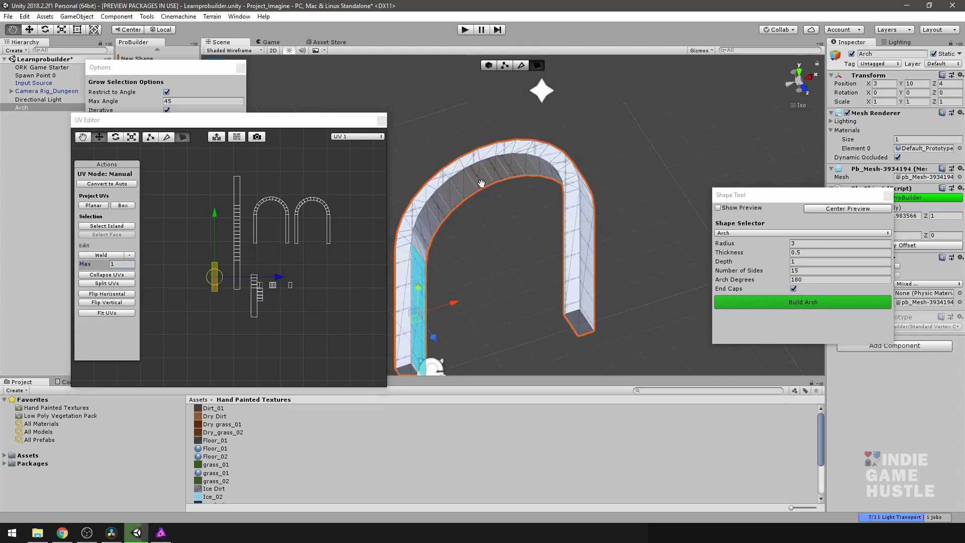
scroll(472, 211, "up", 5)
middle_click_drag(469, 220, 538, 235)
right_click_drag(538, 235, 482, 264)
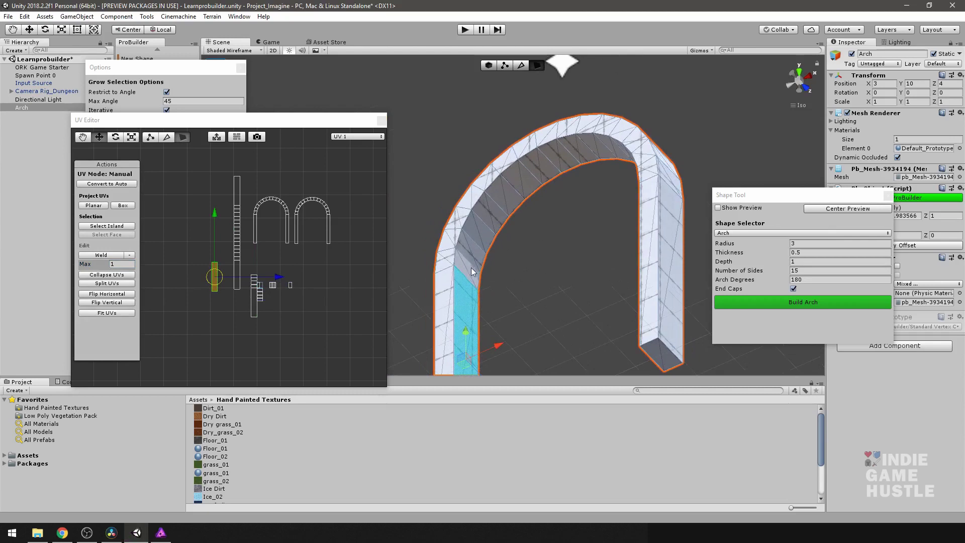
left_click(468, 267, "ctrl+shift")
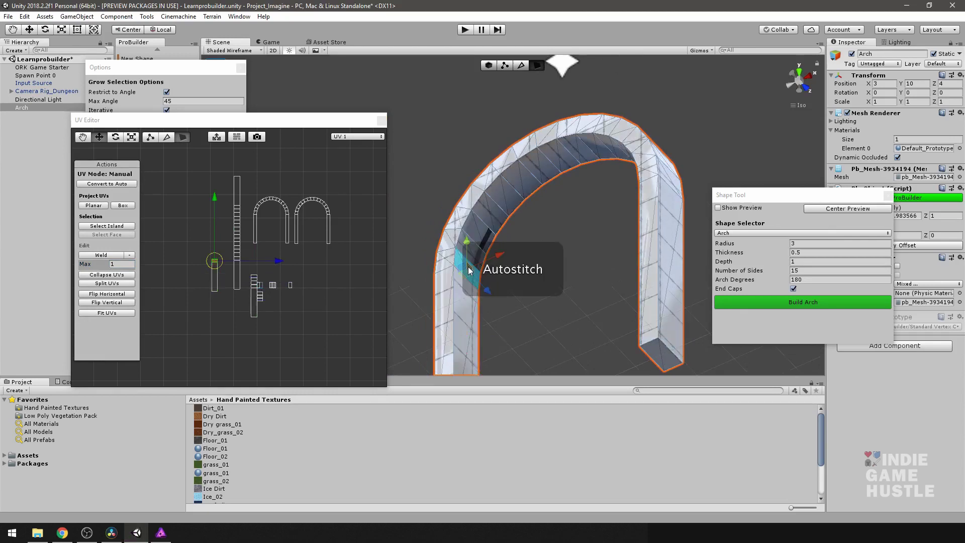
scroll(473, 248, "up", 3)
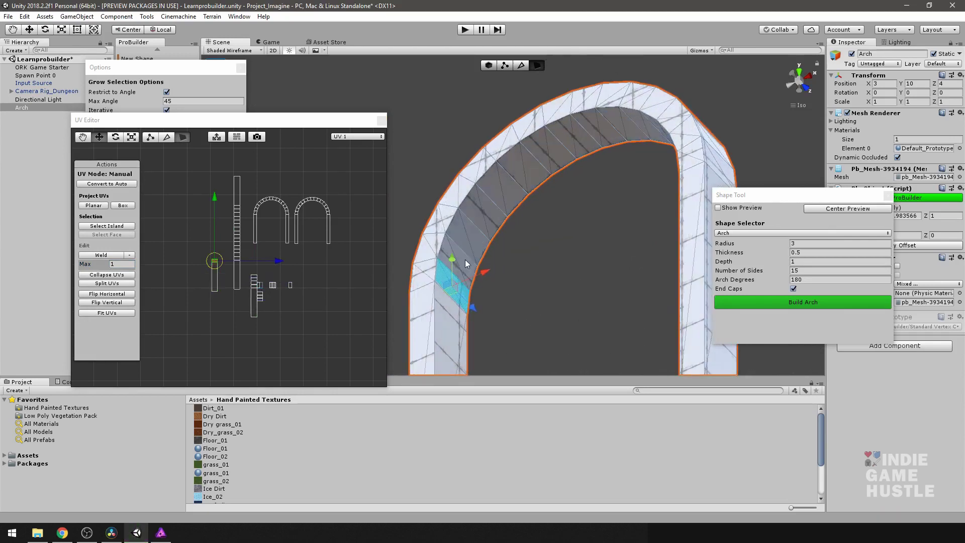
left_click(469, 243, "ctrl+shift")
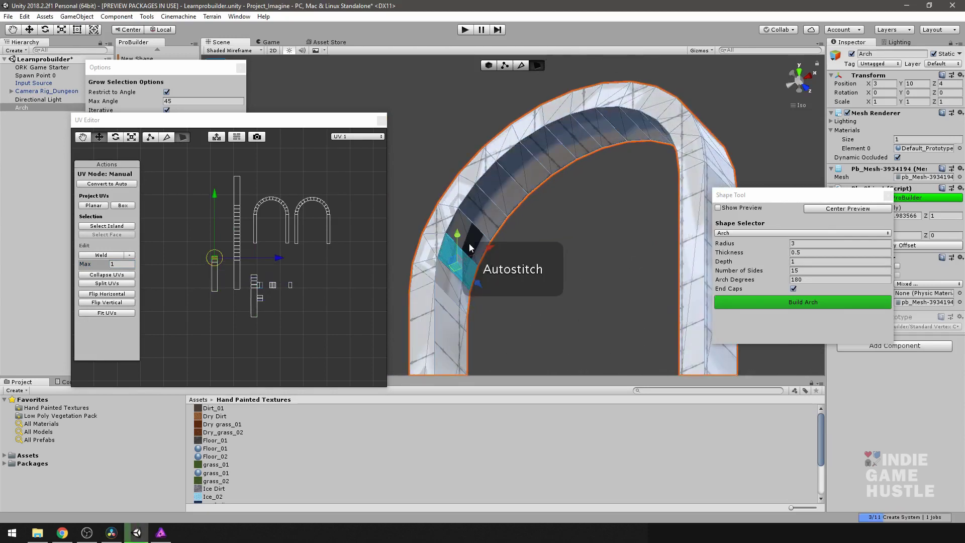
Autostitch the inner faces one after another up the curve and across the crown to extend the inner UV strip
left_click(505, 187, "ctrl+shift")
left_click(522, 168, "ctrl+shift")
left_click(562, 143, "ctrl+shift")
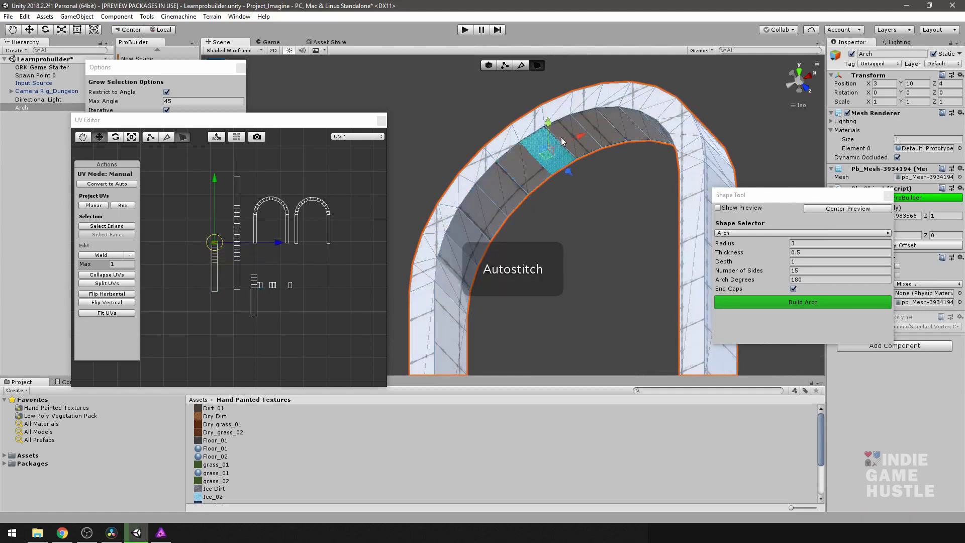
left_click(567, 127, "ctrl+shift")
left_click(602, 122, "ctrl+shift")
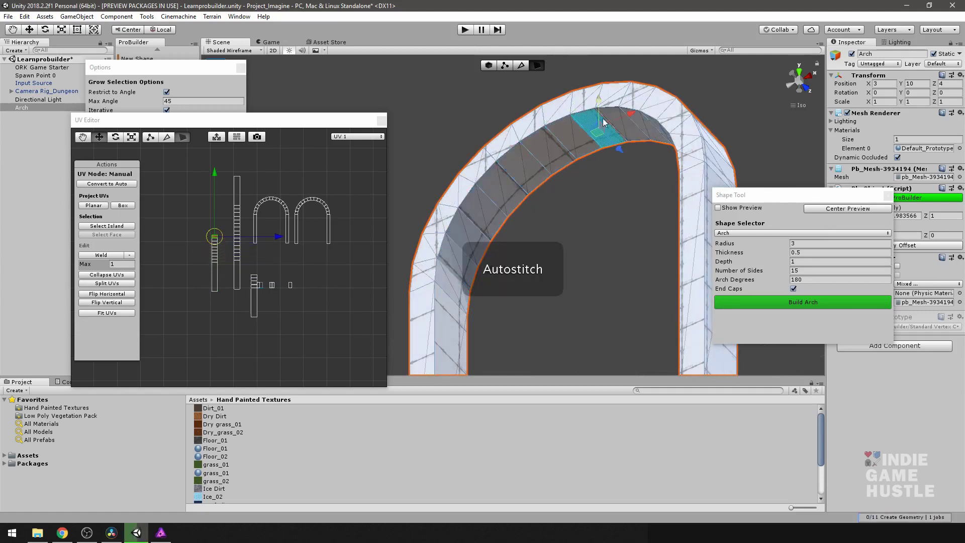
left_click(638, 135, "ctrl+shift")
Autostitch the remaining curved inner faces down the far side of the arch onto the inner UV strip
left_click_drag(651, 174, 542, 147, "alt")
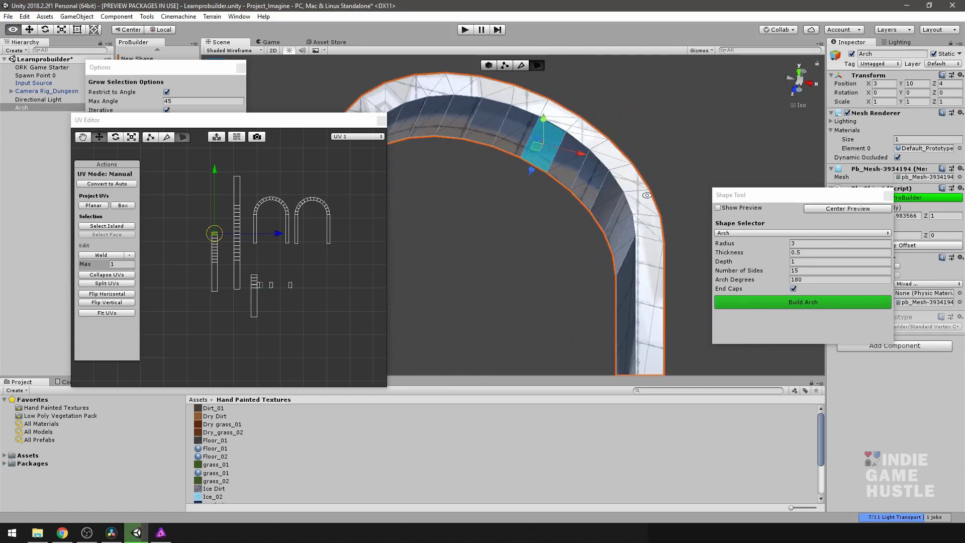
left_click(562, 175, "ctrl+shift")
left_click(598, 199, "shift")
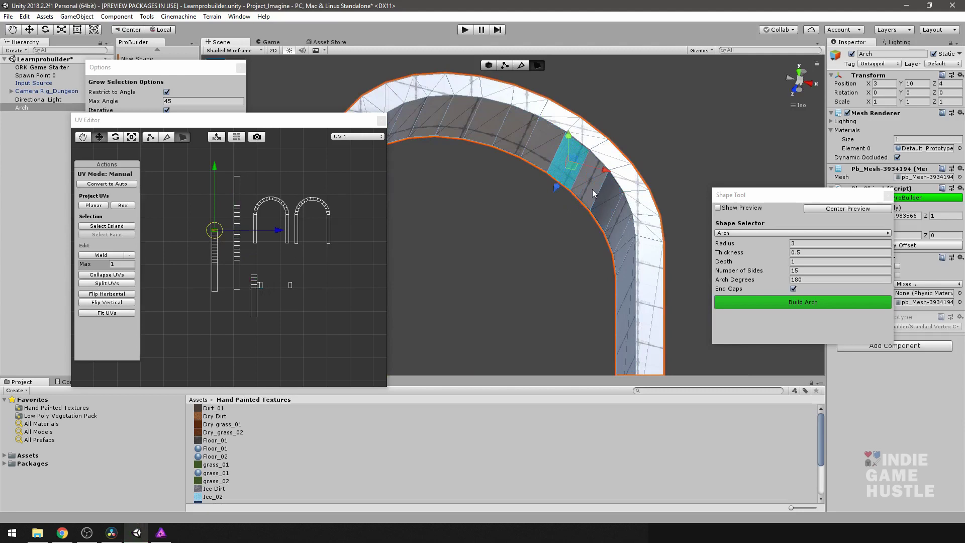
left_click(592, 194, "ctrl+shift")
left_click(604, 207, "ctrl+shift")
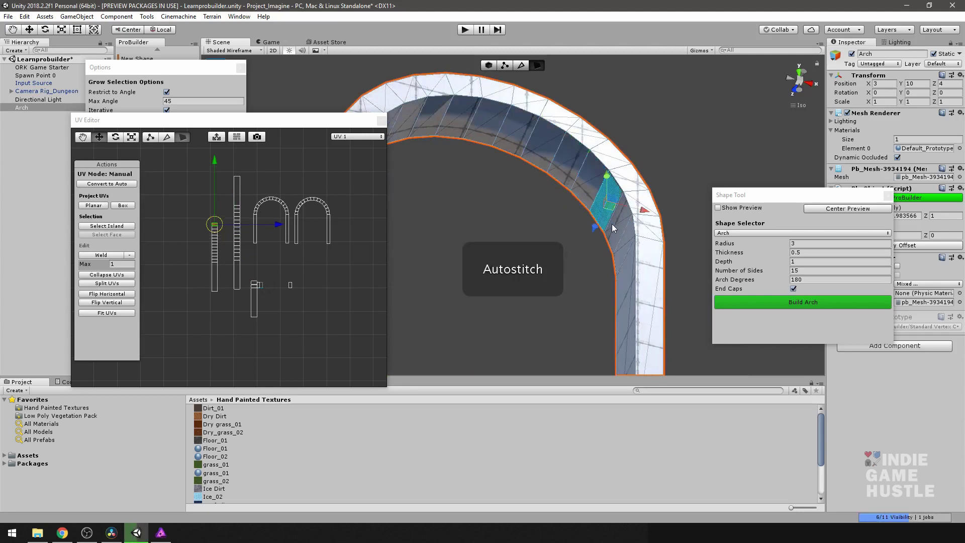
left_click(614, 227, "ctrl")
left_click(622, 247, "ctrl")
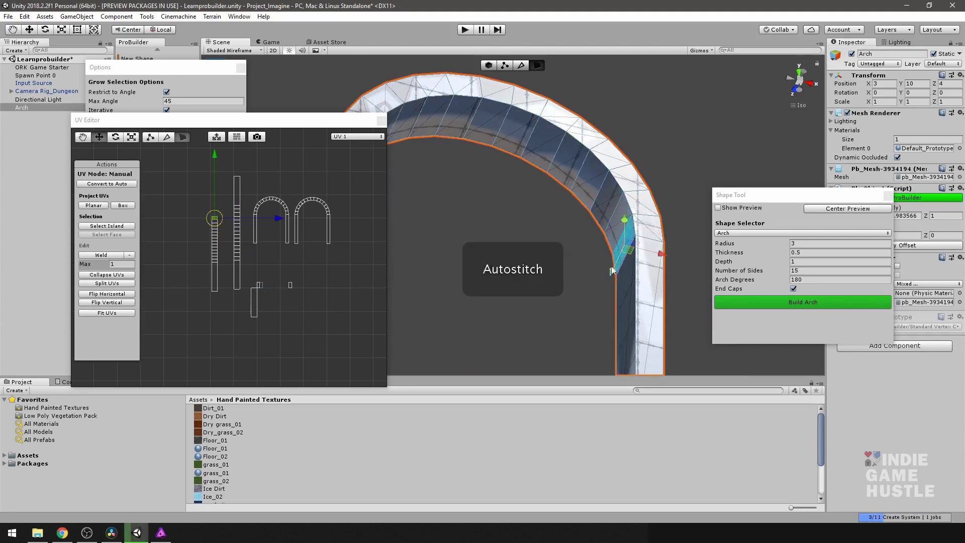
Autostitch the far leg's inner face onto the strip and move the whole inner UV island beside the outer strip
middle_click_drag(611, 270, 556, 218)
left_click_drag(555, 219, 657, 291, "alt")
left_click(584, 284, "ctrl")
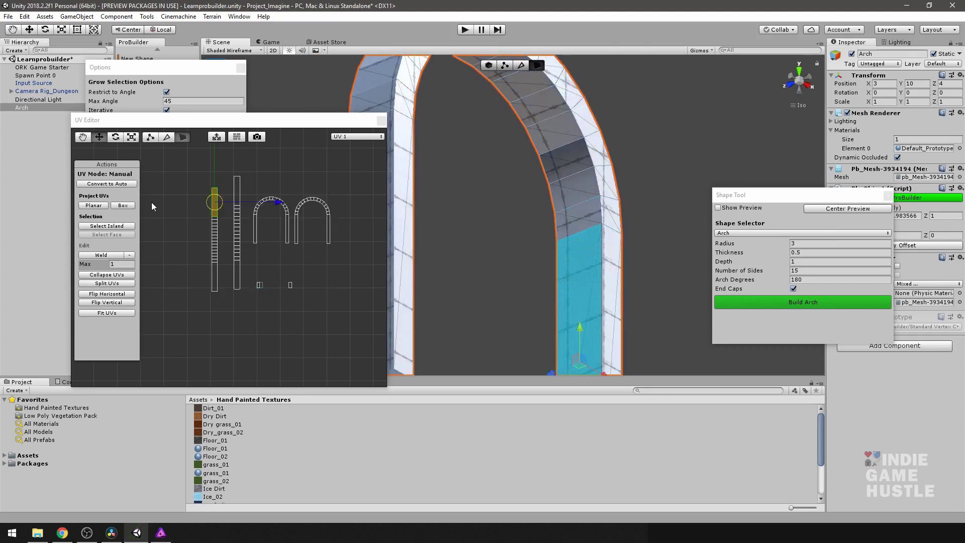
left_click(133, 225)
left_click_drag(214, 240, 225, 233)
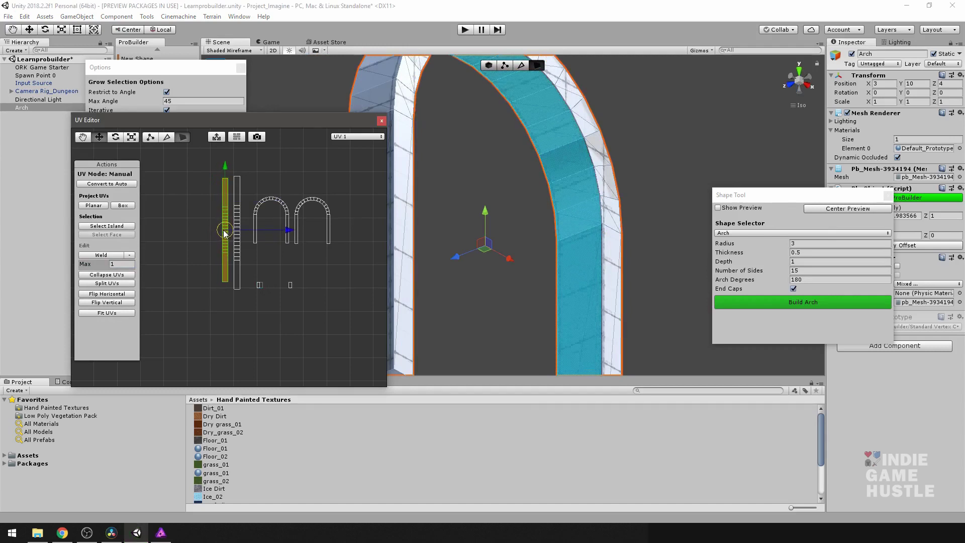
Select the UVs of the two bottom end faces of the arch legs and delete those faces
scroll(420, 267, "down", 5)
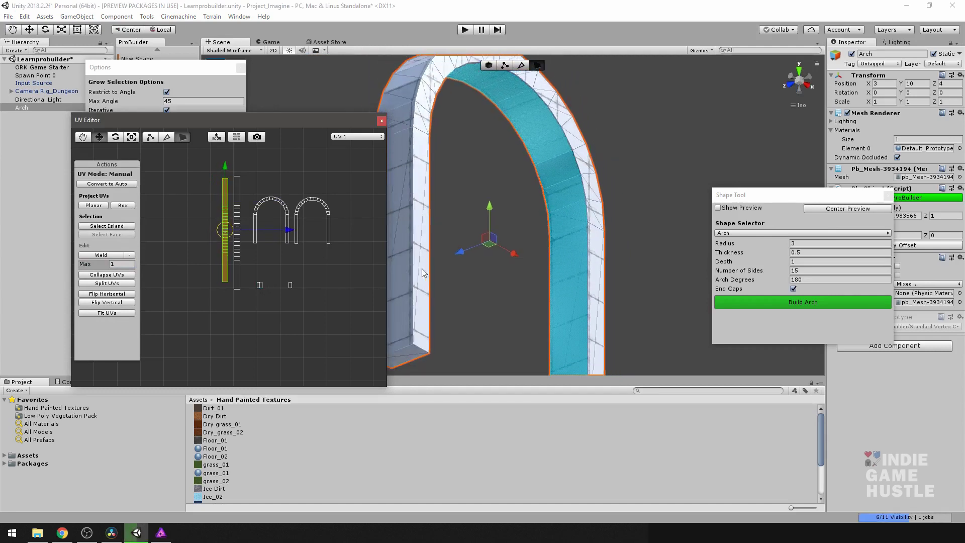
scroll(292, 259, "up", 4)
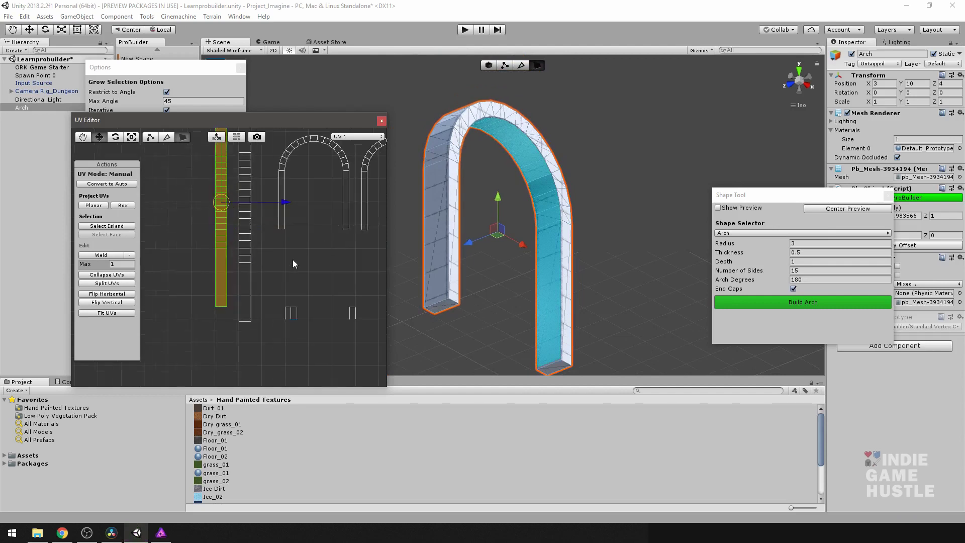
left_click_drag(230, 269, 350, 331)
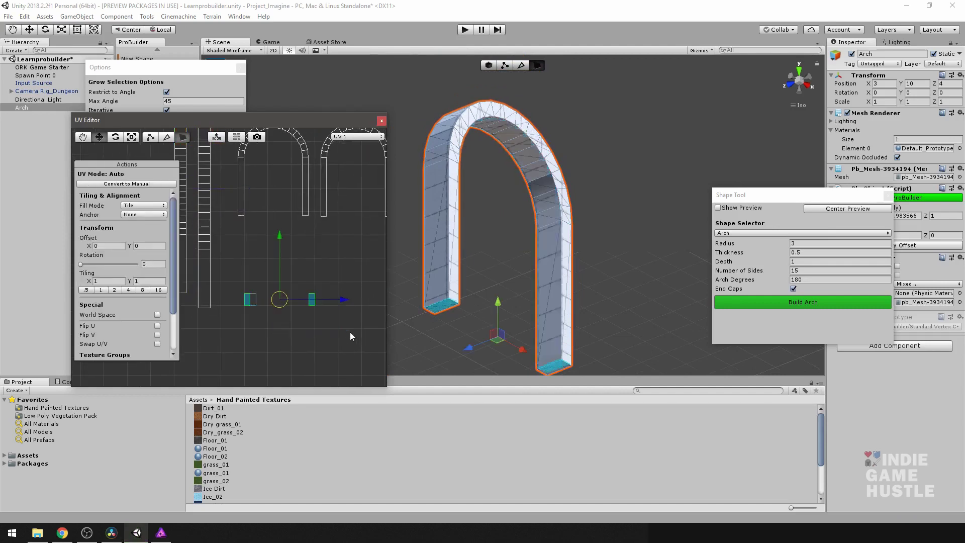
left_click_drag(598, 247, 518, 176, "alt")
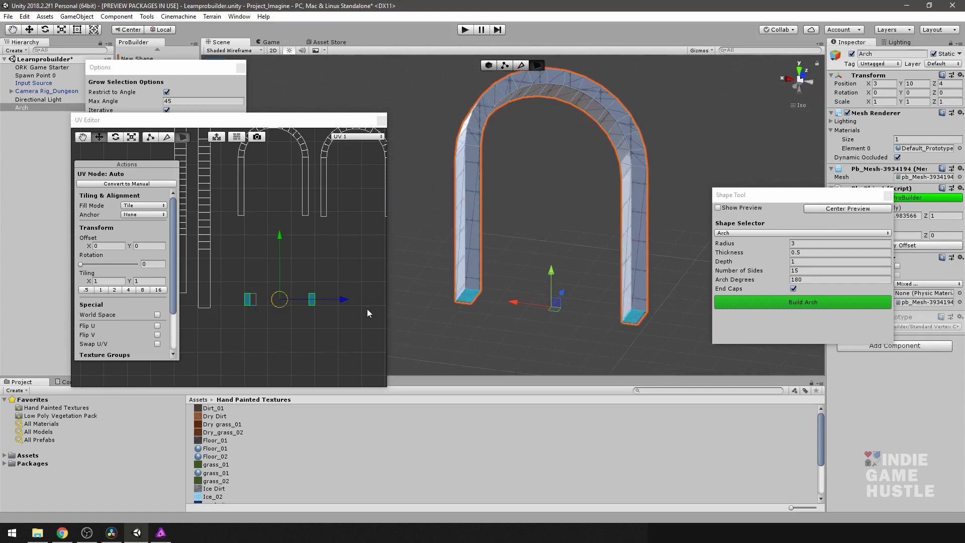
key("Delete")
left_click_drag(553, 221, 497, 229, "alt")
scroll(290, 267, "down", 3)
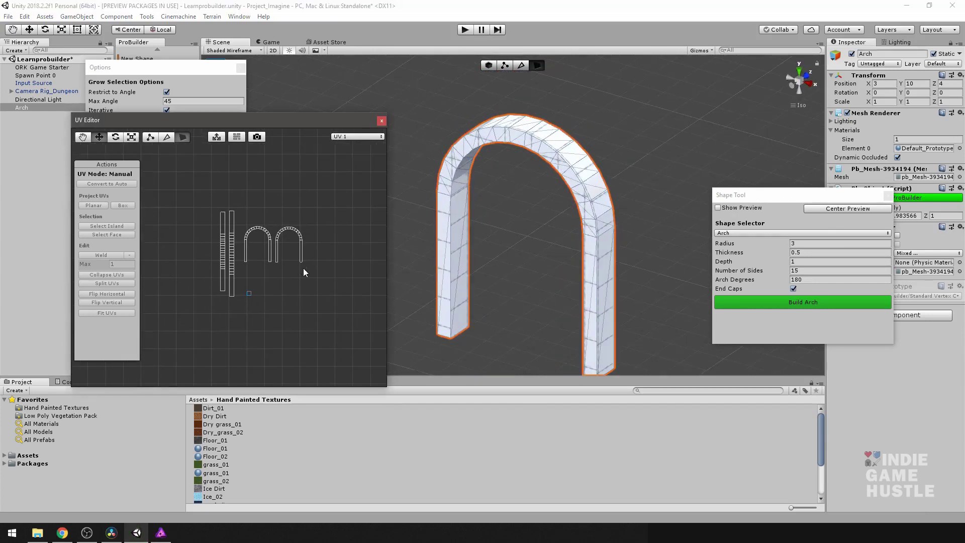
Select all of the arch's UV islands, fit them into the 0–1 UV space, and frame them in the UV Editor
scroll(303, 269, "up", 3)
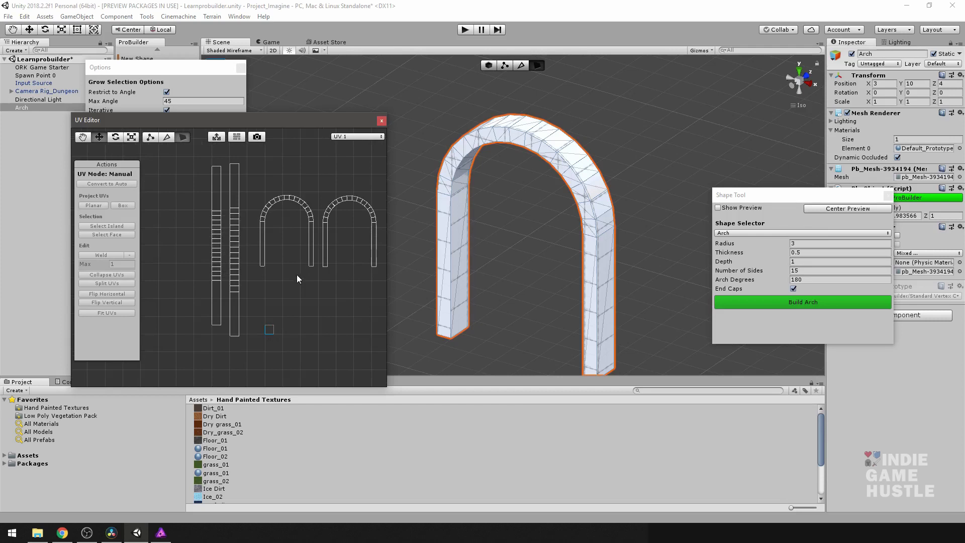
left_click_drag(297, 278, 332, 267, "alt")
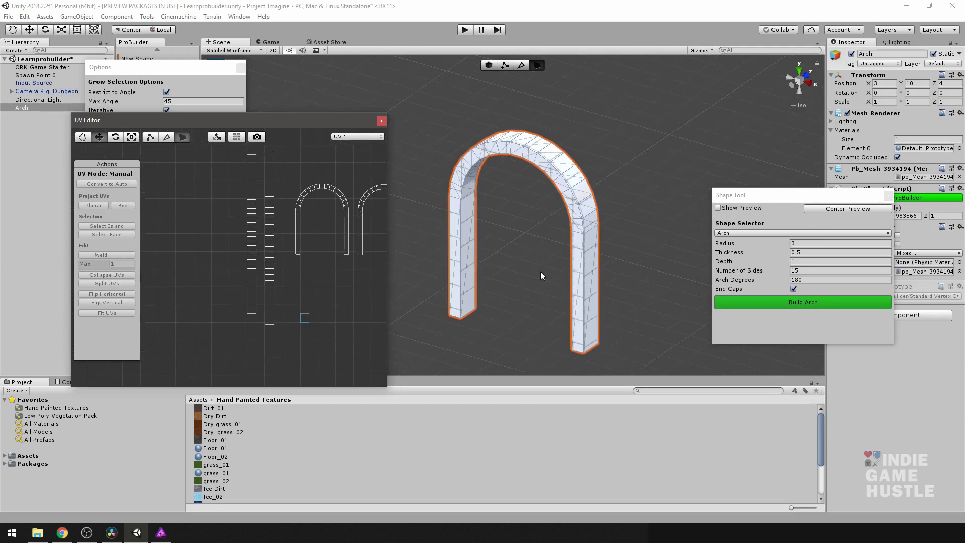
left_click_drag(540, 275, 473, 228, "alt")
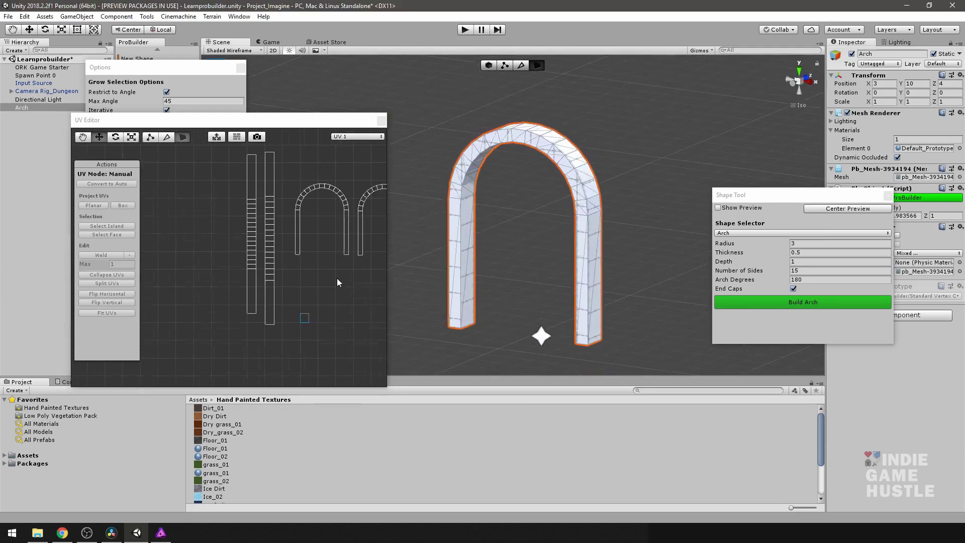
scroll(334, 274, "down", 3)
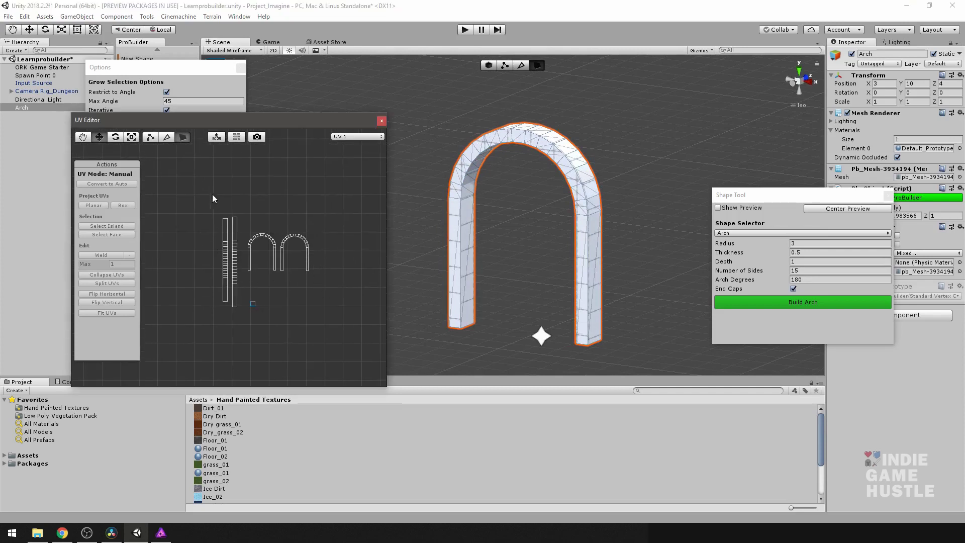
left_click_drag(194, 187, 347, 352)
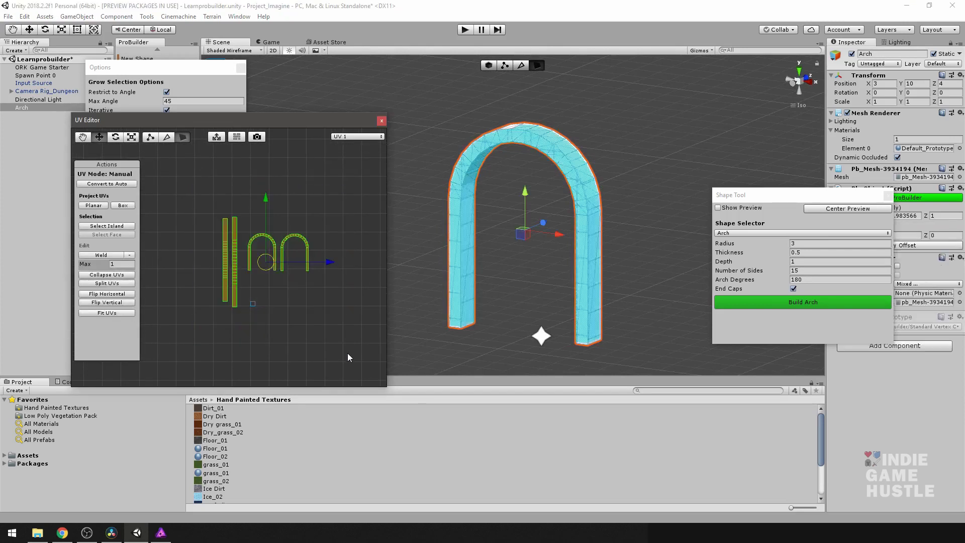
left_click(121, 312)
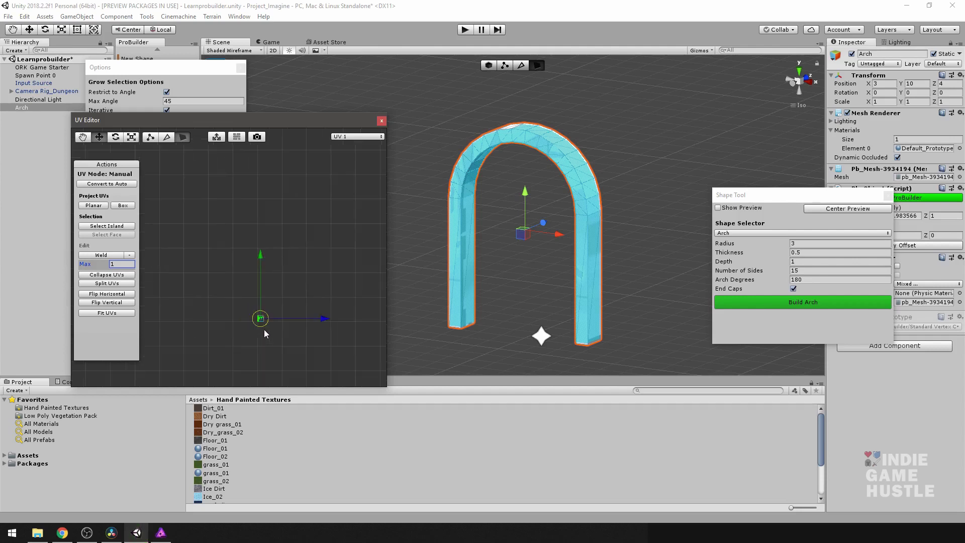
mouse_move(263, 330)
left_mouse_down()
mouse_move(291, 348)
mouse_move(280, 285)
mouse_move(271, 315)
left_mouse_up()
key("f")
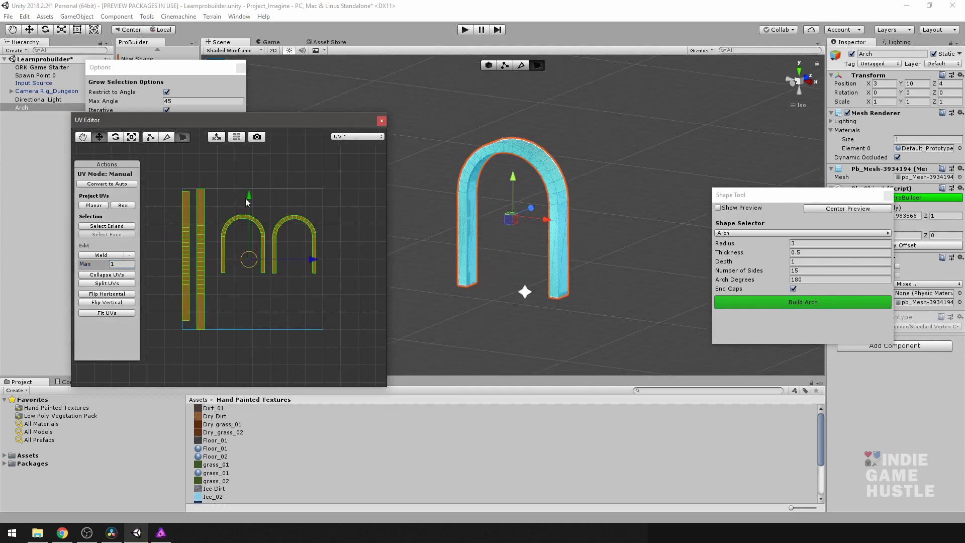
scroll(221, 267, "up", 4)
left_click_drag(228, 268, 238, 299, "alt")
scroll(239, 298, "down", 4)
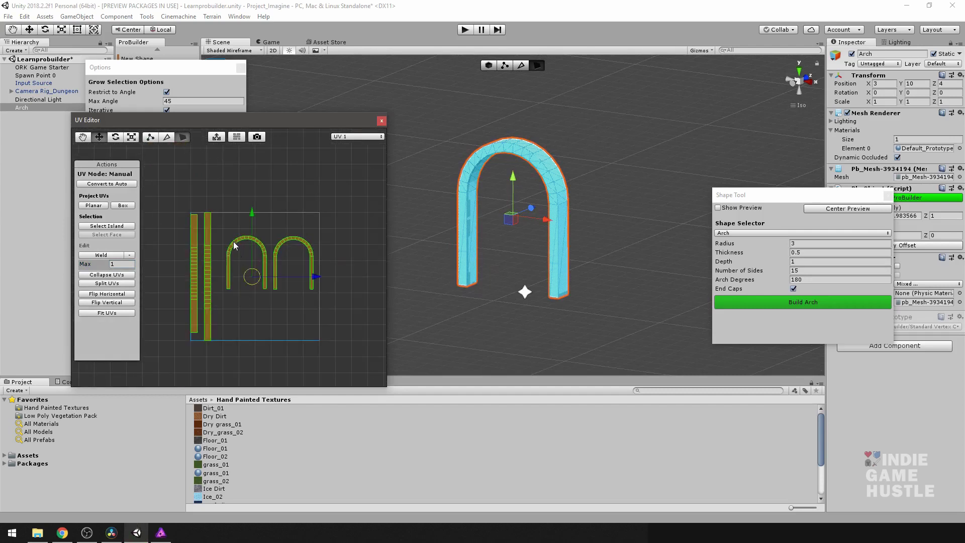
Lower the two arch-shaped UV islands and lay the two strip islands horizontally above them, rotated 90 degrees
left_click_drag(221, 225, 345, 337)
left_click_drag(271, 270, 263, 305)
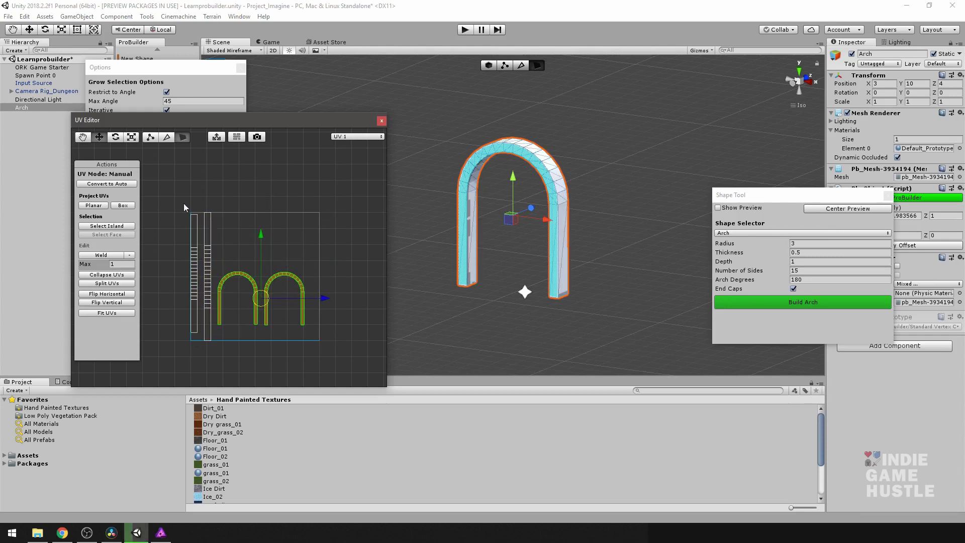
left_click_drag(179, 185, 224, 357)
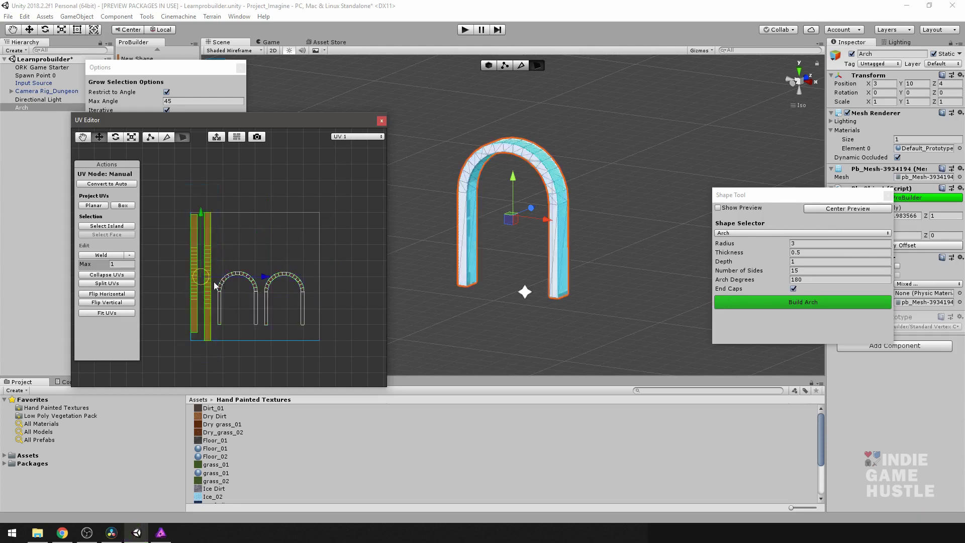
key("e")
left_click_drag(253, 235, 243, 340)
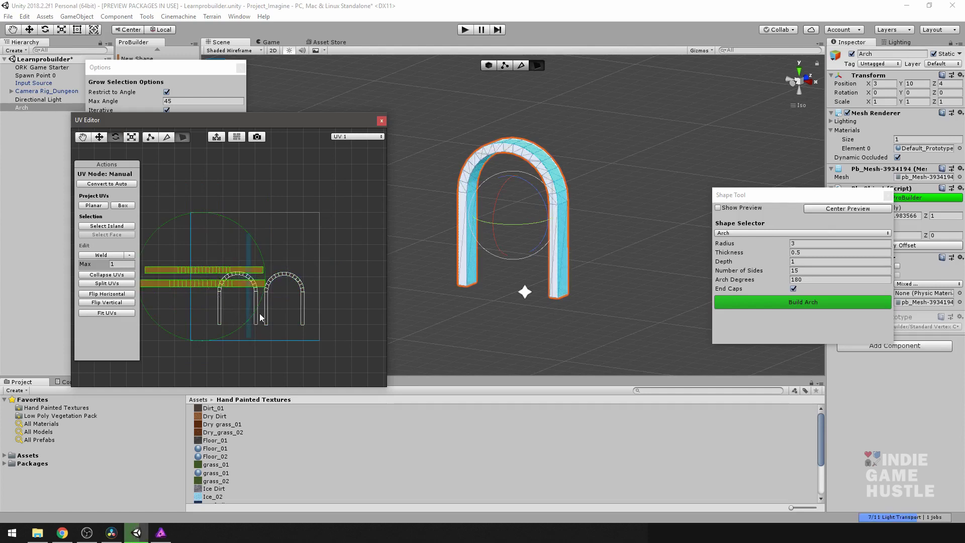
left_click_drag(262, 258, 241, 273)
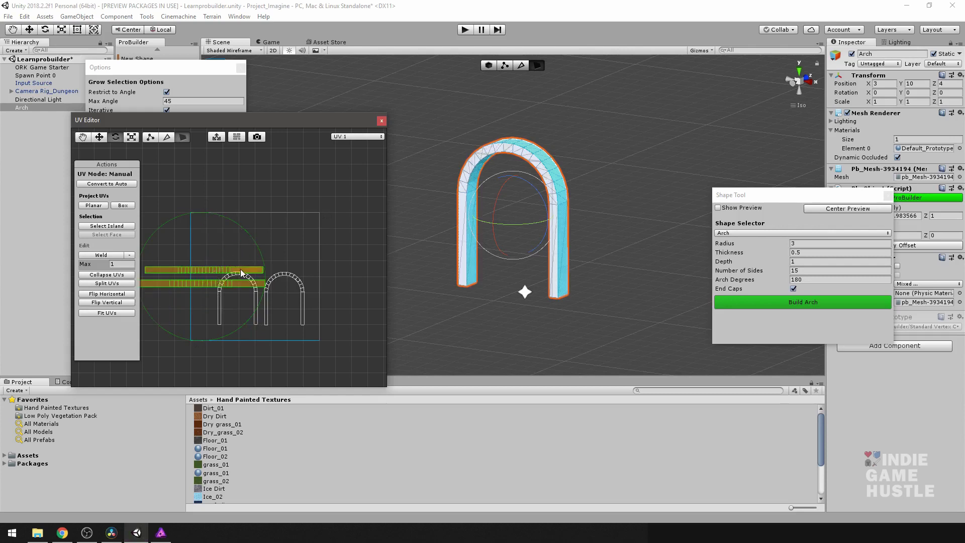
key("w")
left_click_drag(203, 271, 257, 242)
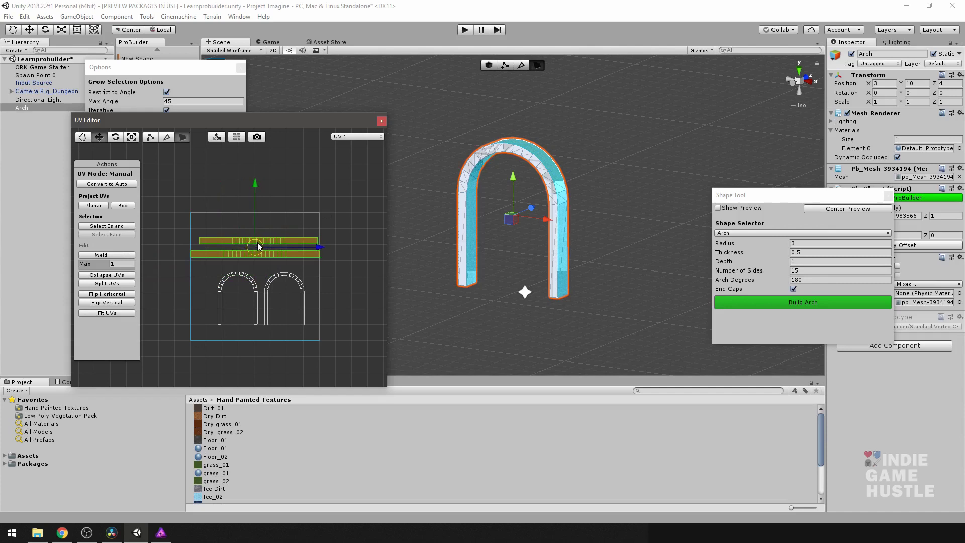
Select all of the arch's UV islands and scale them down slightly together
left_click_drag(163, 214, 347, 360)
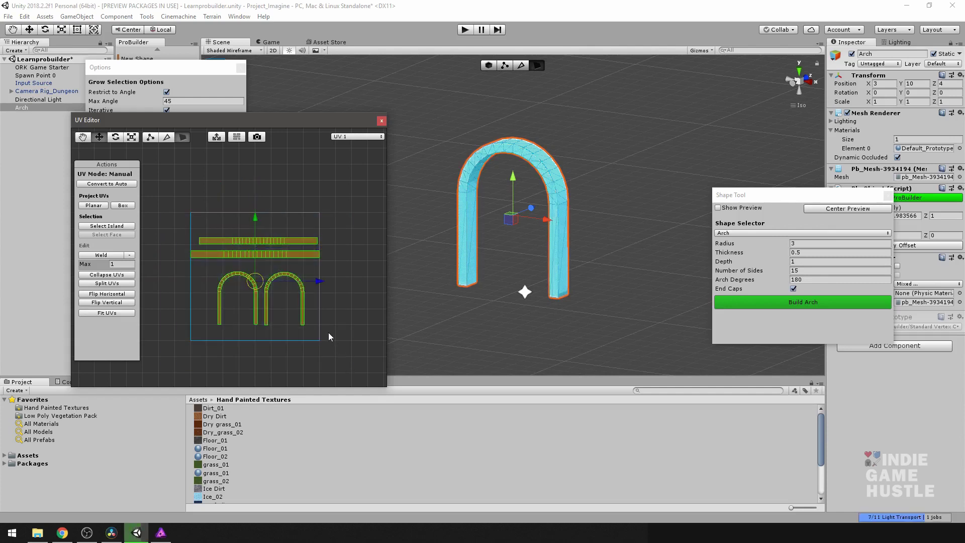
key("r")
left_click_drag(263, 289, 254, 278)
key("w")
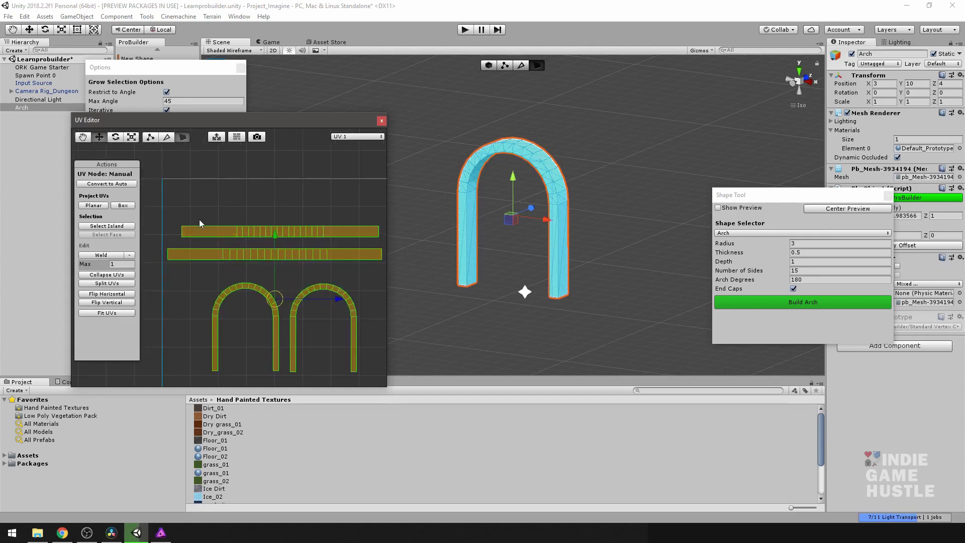
Select the whole UV layout and fit it into the 0–1 UV space
left_click_drag(178, 213, 319, 351)
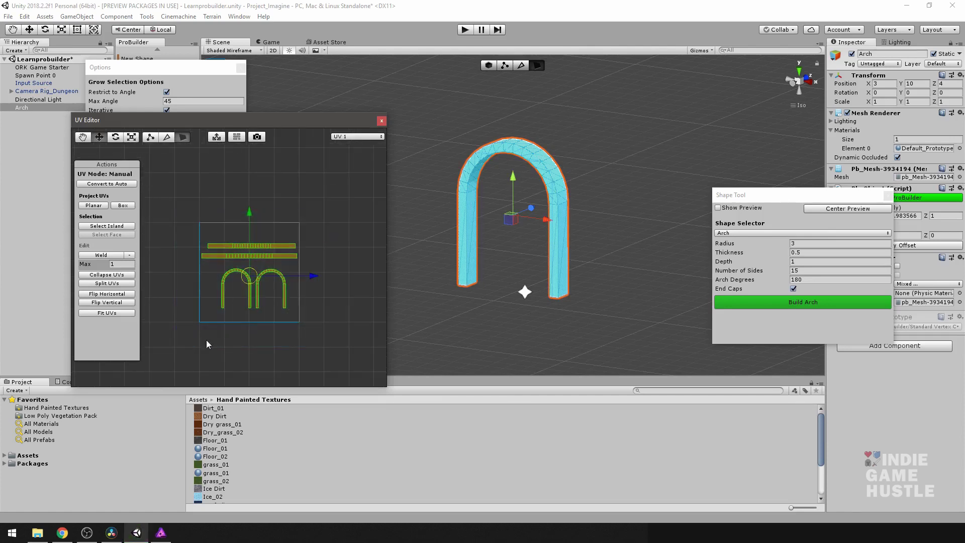
left_click(129, 314)
scroll(304, 311, "up", 3)
left_click_drag(304, 311, 294, 228, "alt")
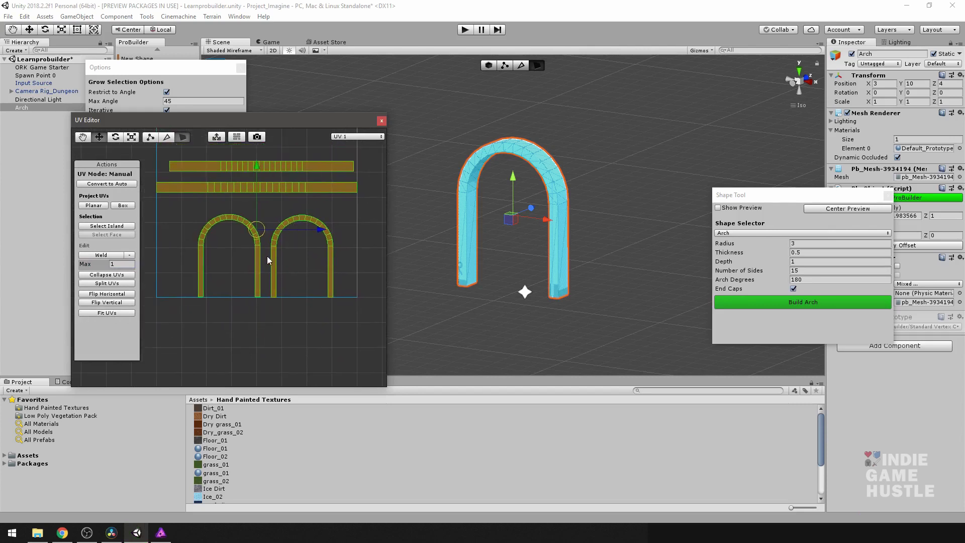
Scale the two arch-shaped UV islands up slightly and place them just below the strips
left_click_drag(186, 206, 366, 321)
key("r")
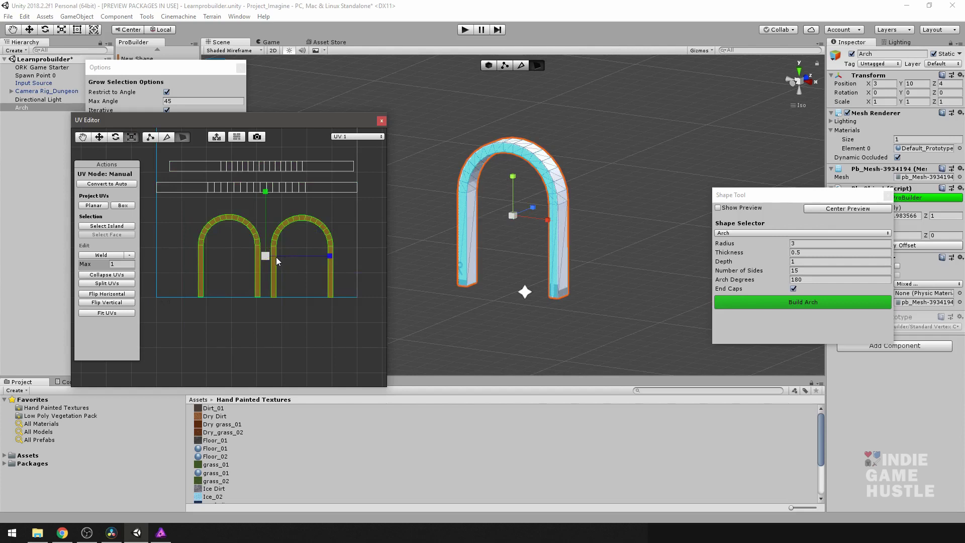
left_click_drag(276, 257, 255, 246)
key("w")
scroll(266, 256, "down", 4)
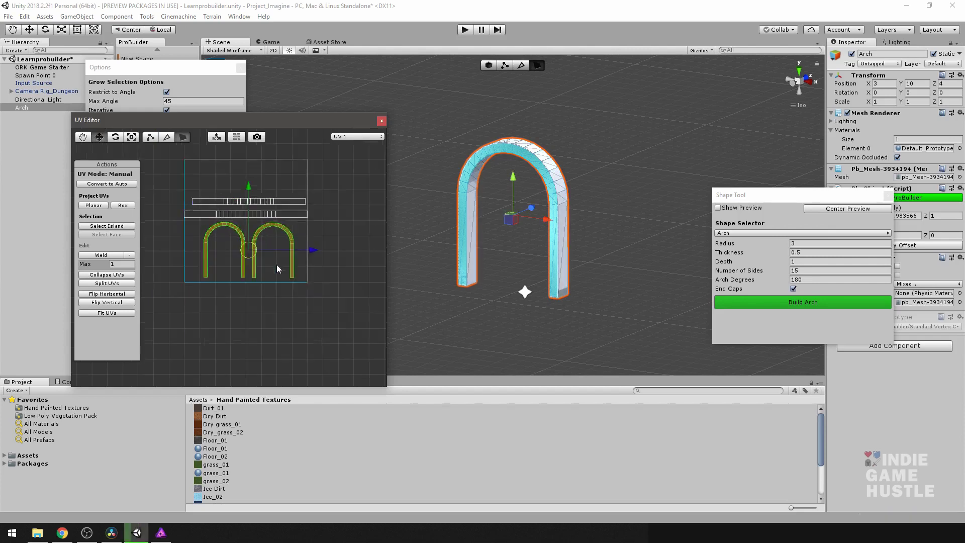
Move all the UV islands up slightly within the UV space and deselect them
left_click_drag(203, 185, 320, 312)
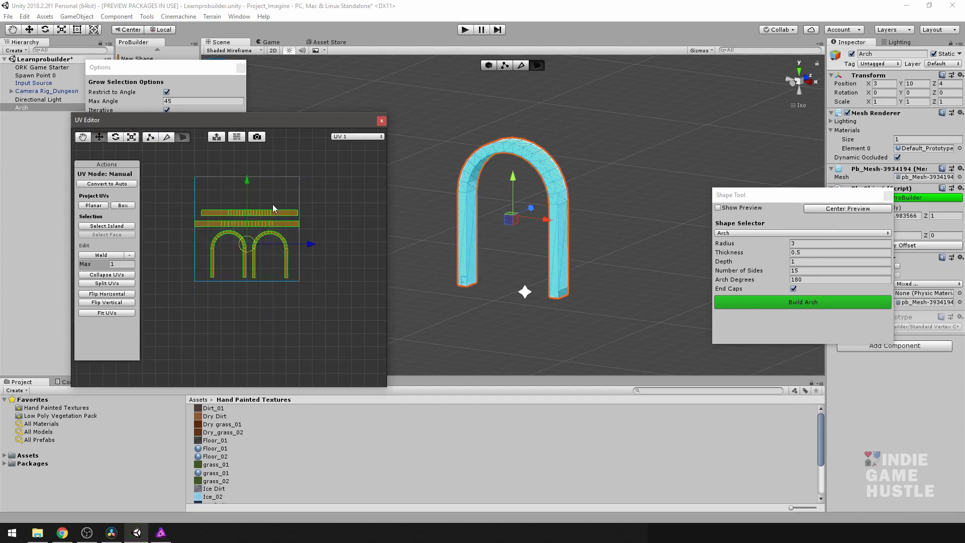
left_click_drag(249, 183, 249, 175)
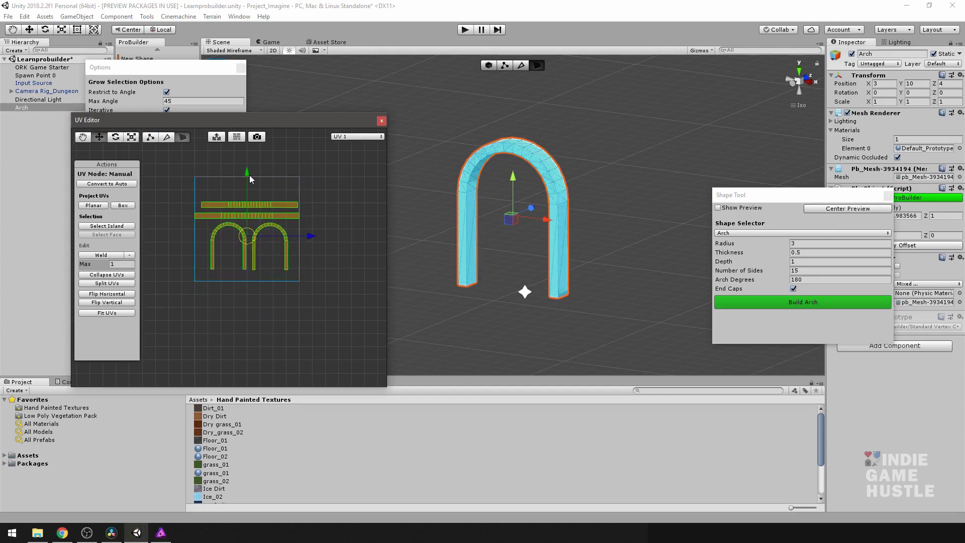
left_click(342, 225)
scroll(263, 246, "up", 4)
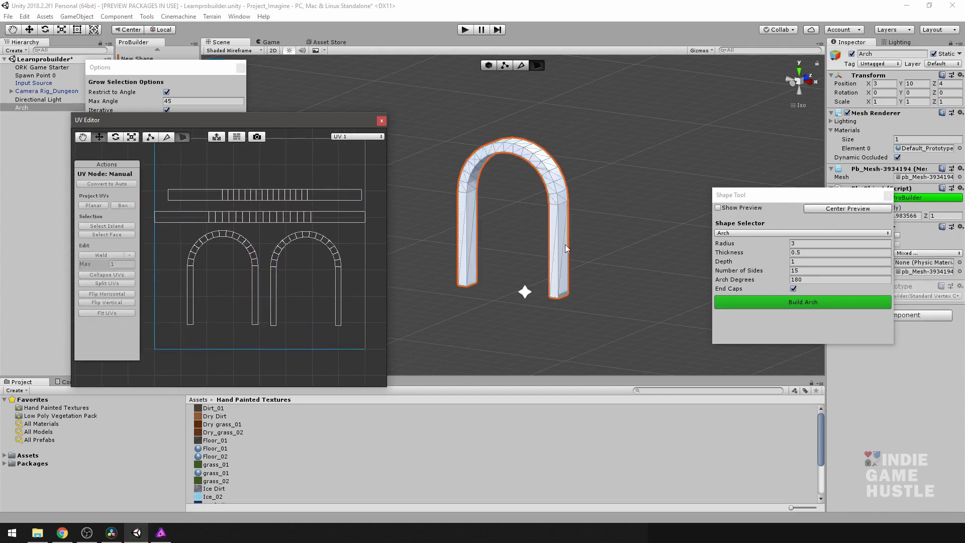
Examine the arch mesh in the scene and its arranged layout in the UV Editor
scroll(523, 230, "down", 1)
scroll(523, 230, "up", 2)
left_click_drag(522, 231, 587, 229, "alt")
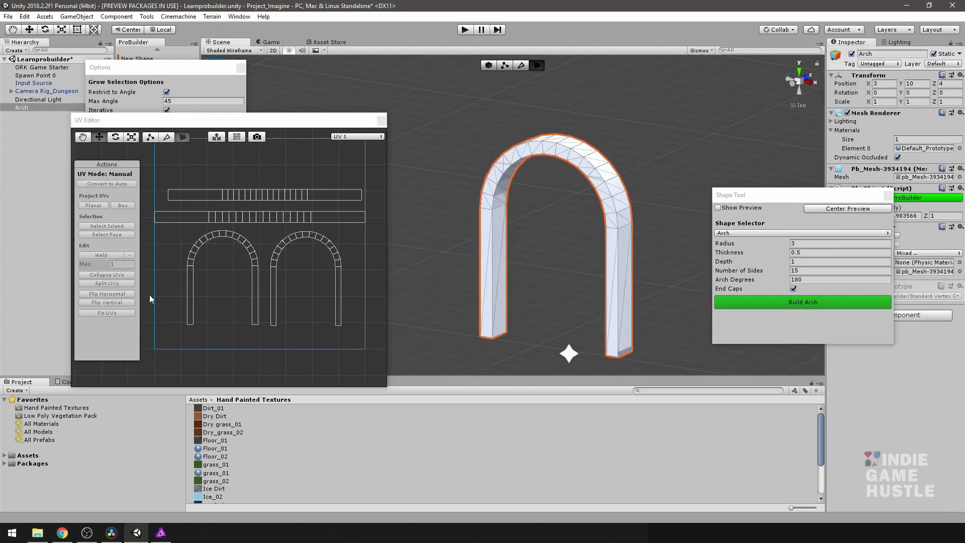
scroll(493, 249, "down", 3)
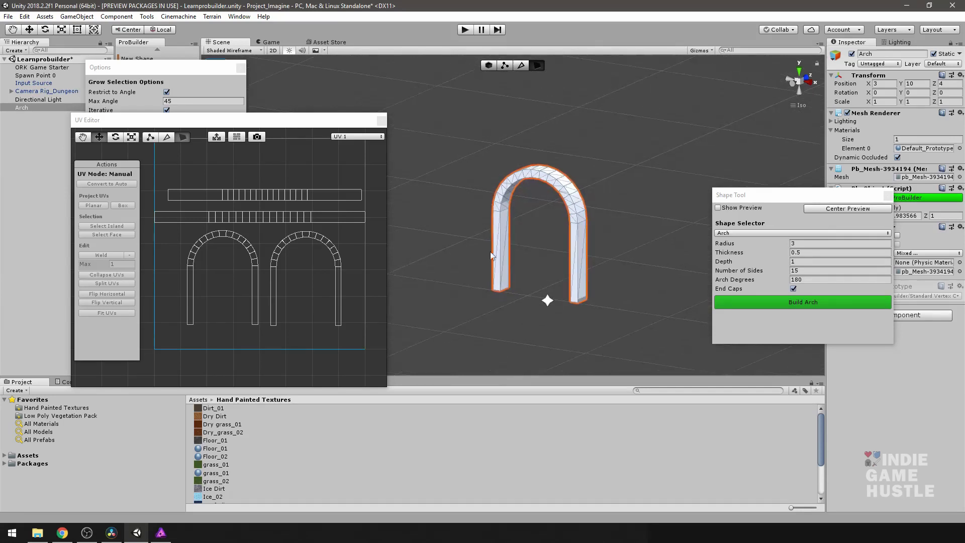
scroll(301, 272, "down", 3)
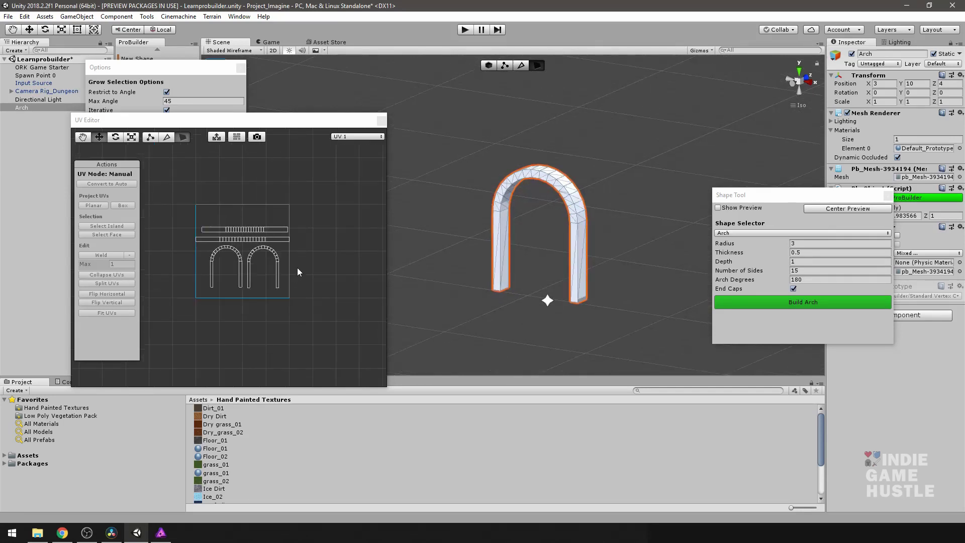
scroll(289, 266, "up", 3)
scroll(266, 277, "down", 2)
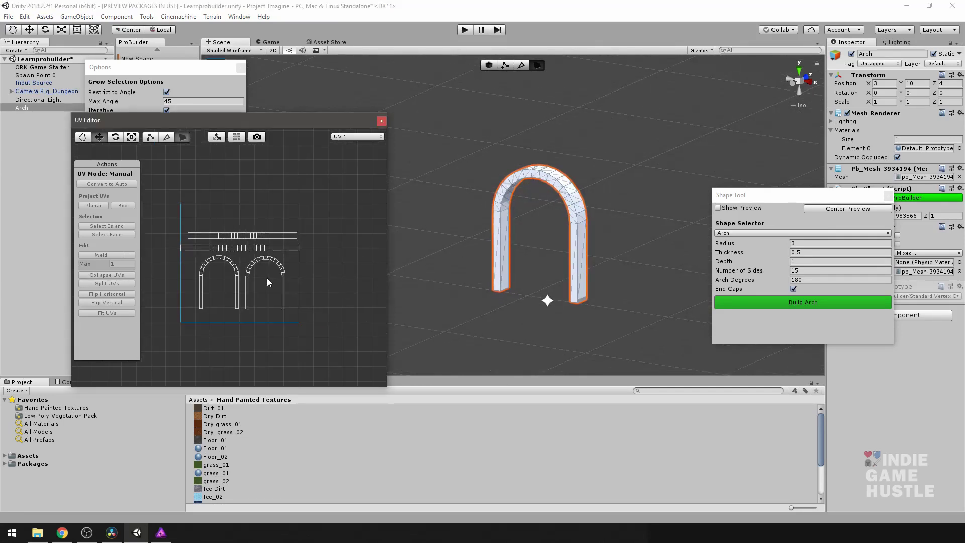
scroll(265, 280, "up", 2)
left_click_drag(263, 282, 264, 270, "alt")
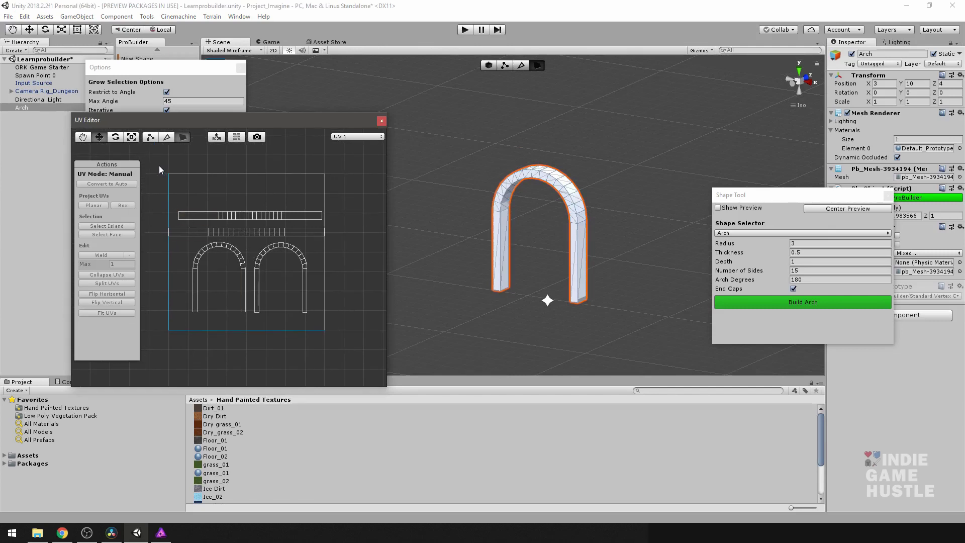
Select all UV islands and open the UV template render settings, choosing an image size of 1024
left_click_drag(159, 164, 354, 351)
left_click_drag(303, 313, 299, 315, "alt")
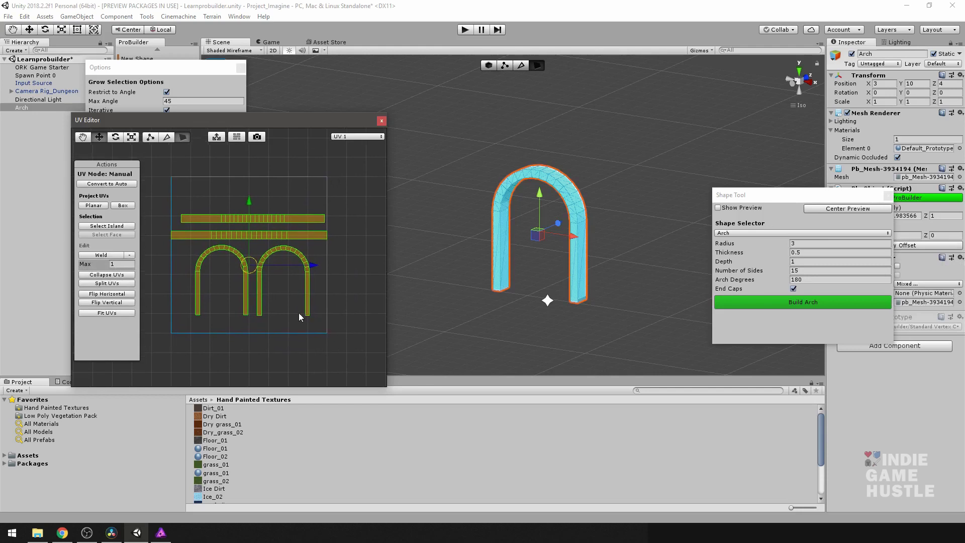
left_click(259, 139)
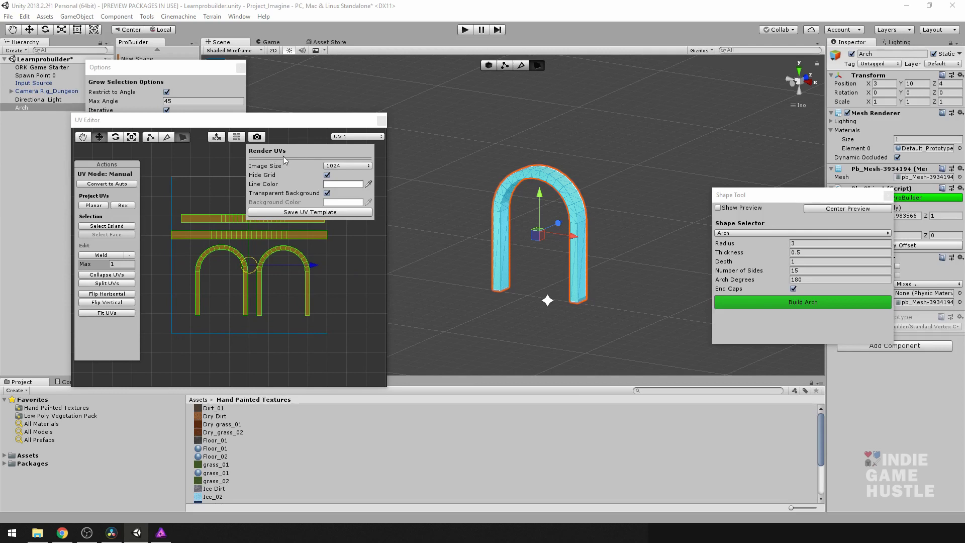
left_click(337, 165)
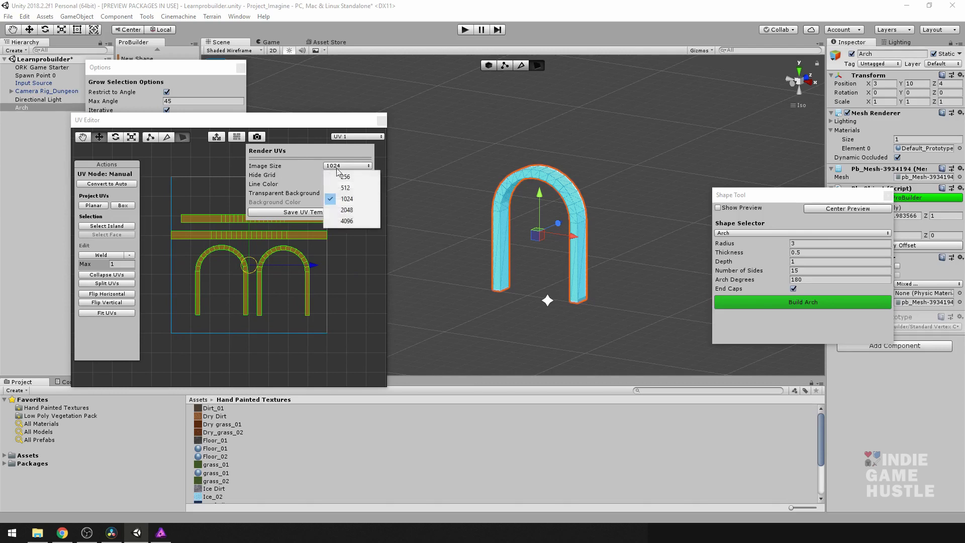
left_click(343, 199)
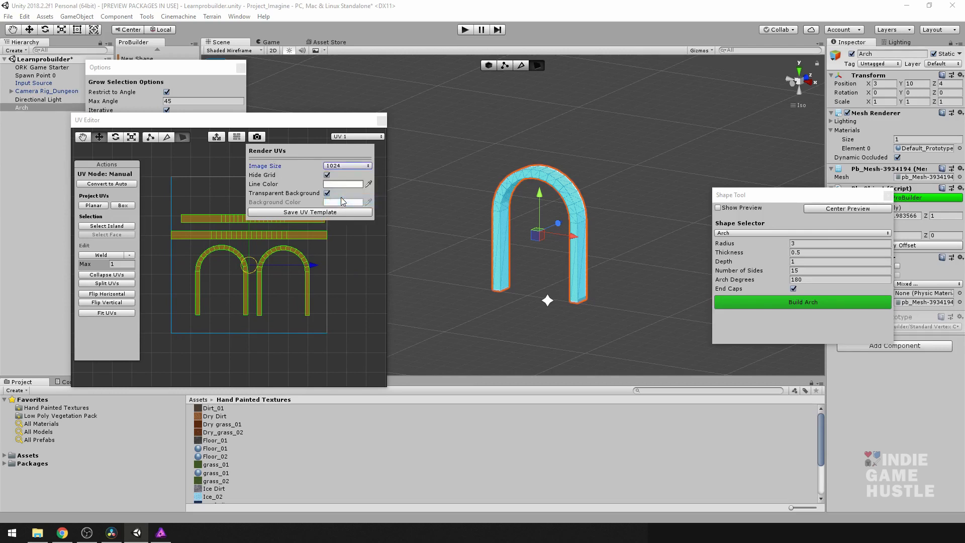
left_click(346, 167)
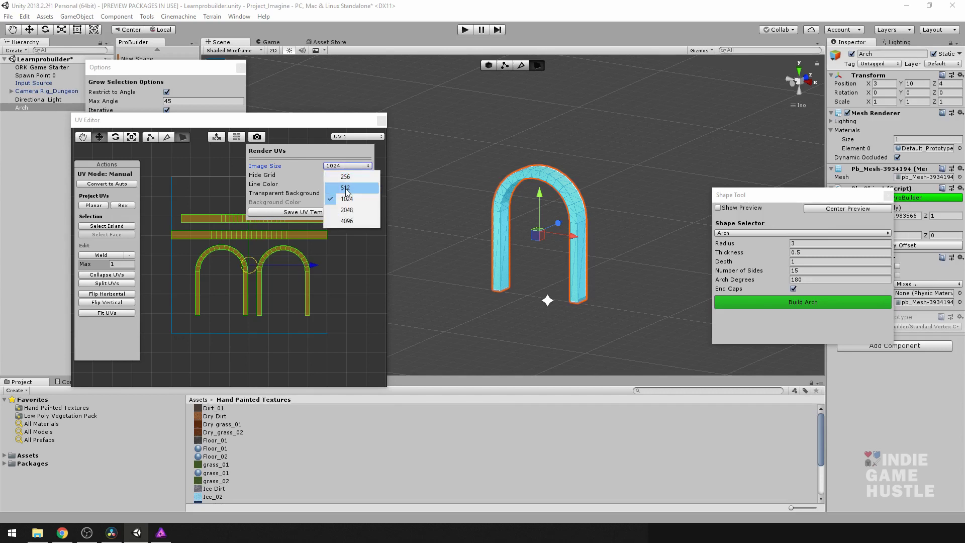
left_click(317, 157)
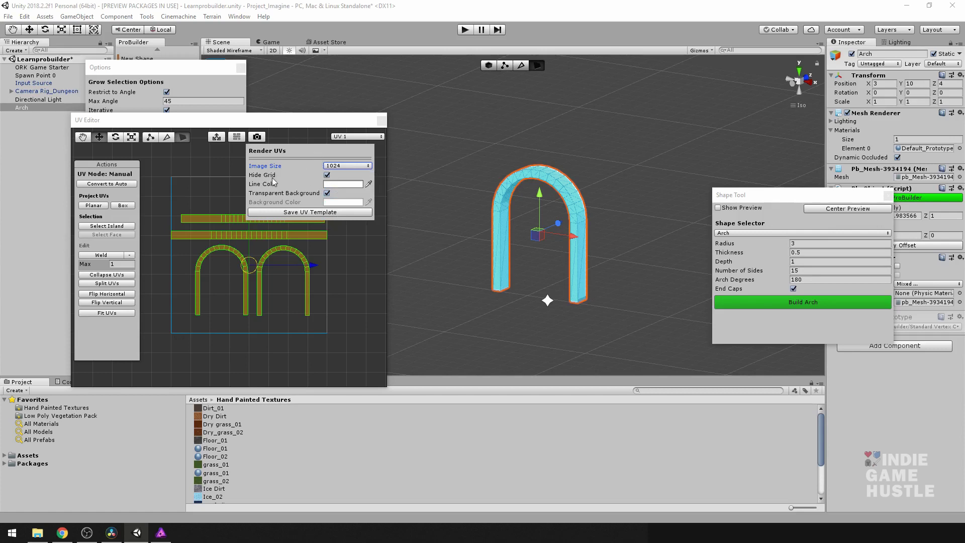
Set the UV template's line color to bright green, 00FF08, with the grid hidden
left_click(327, 174)
left_click(342, 184)
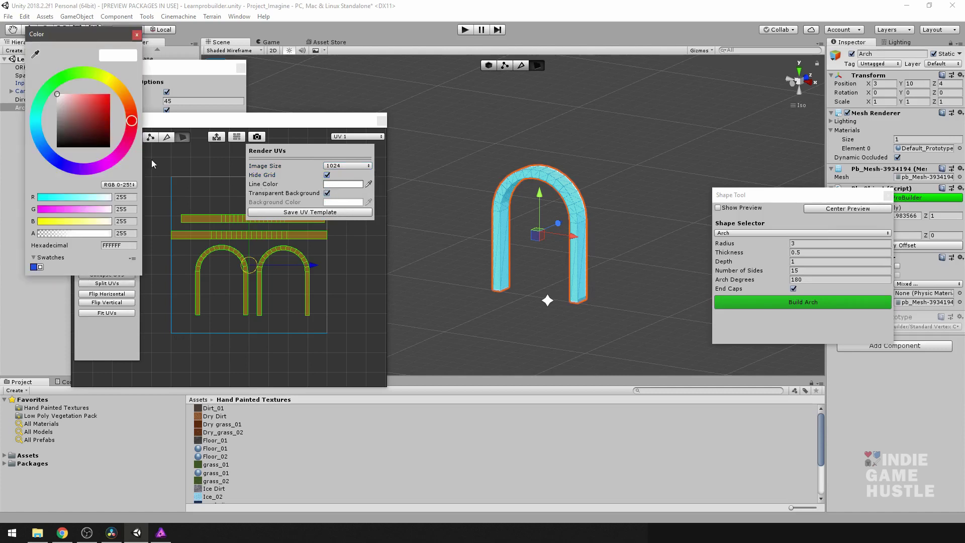
left_click_drag(65, 76, 58, 79)
left_click_drag(90, 109, 117, 92)
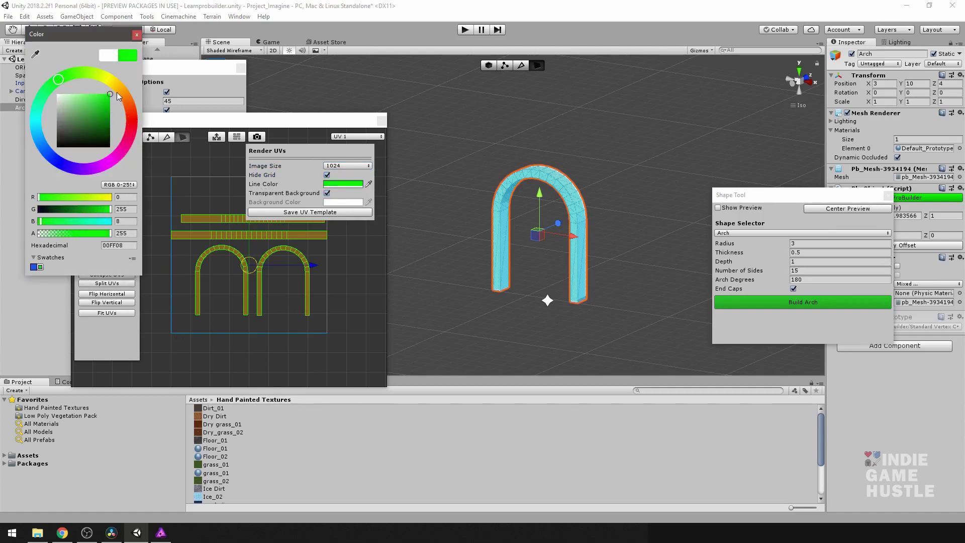
left_click(136, 35)
Save the UV template as the PNG file UV on the Desktop, replacing the existing file
left_click(298, 212)
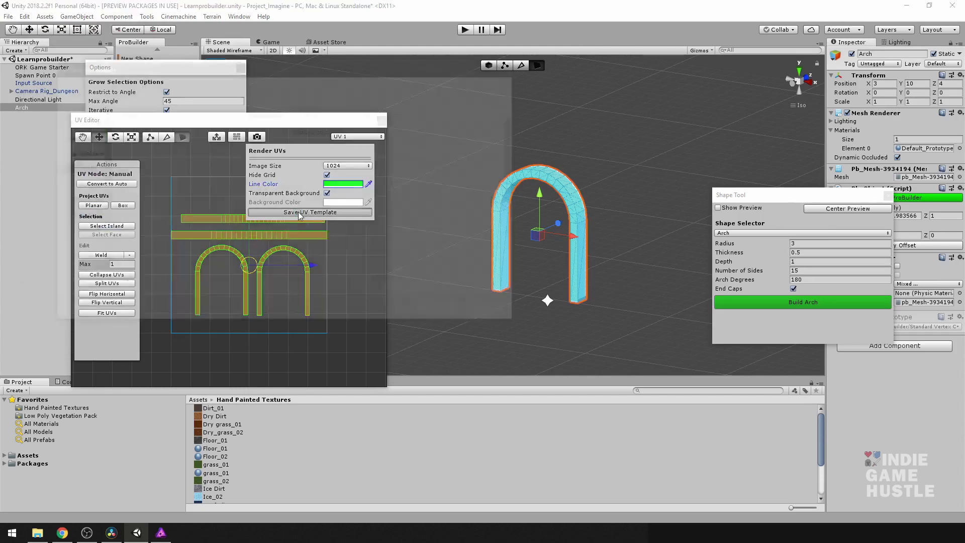
left_click(80, 132)
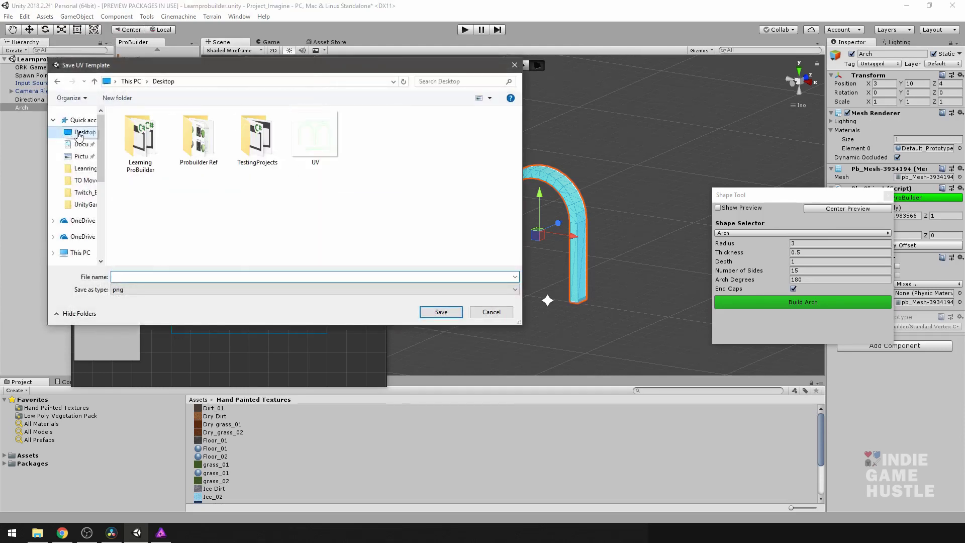
left_click(315, 143)
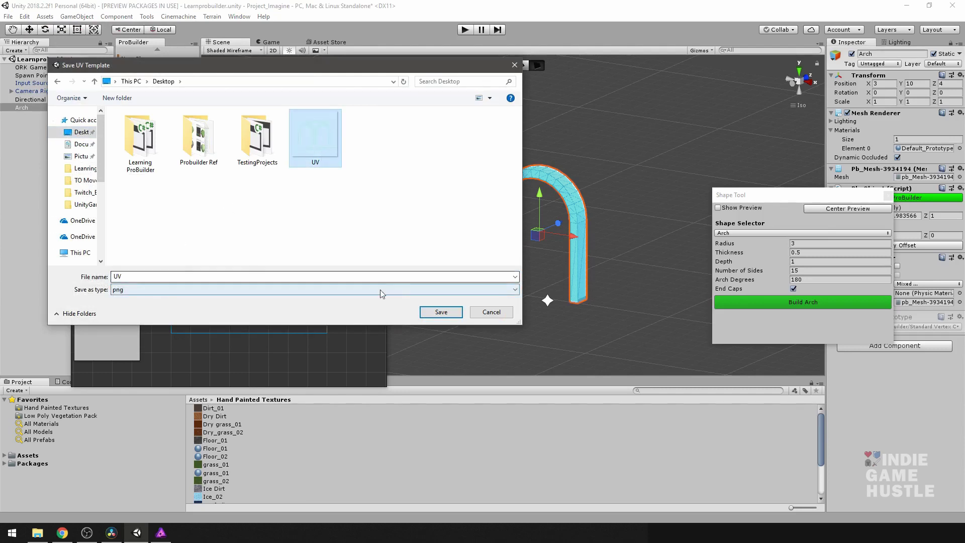
left_click(441, 312)
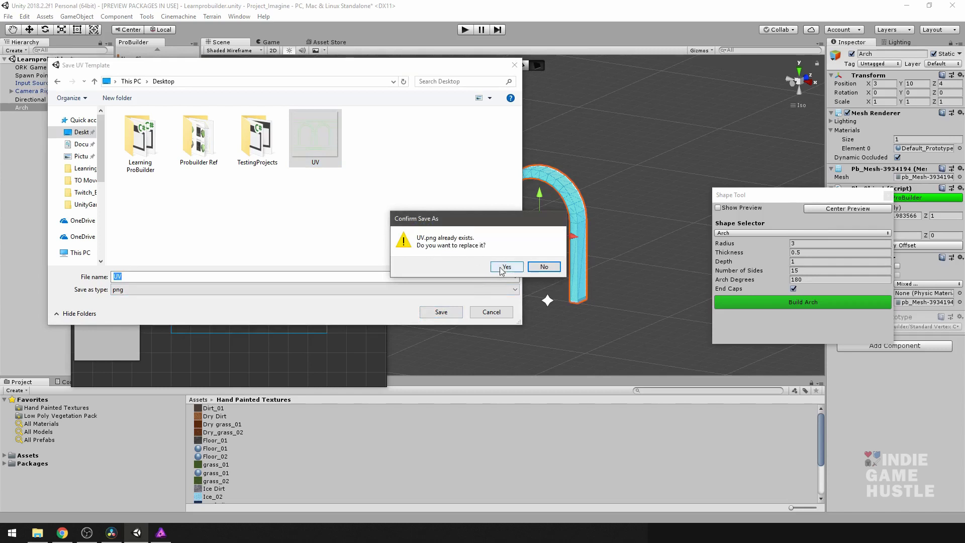
left_click(503, 266)
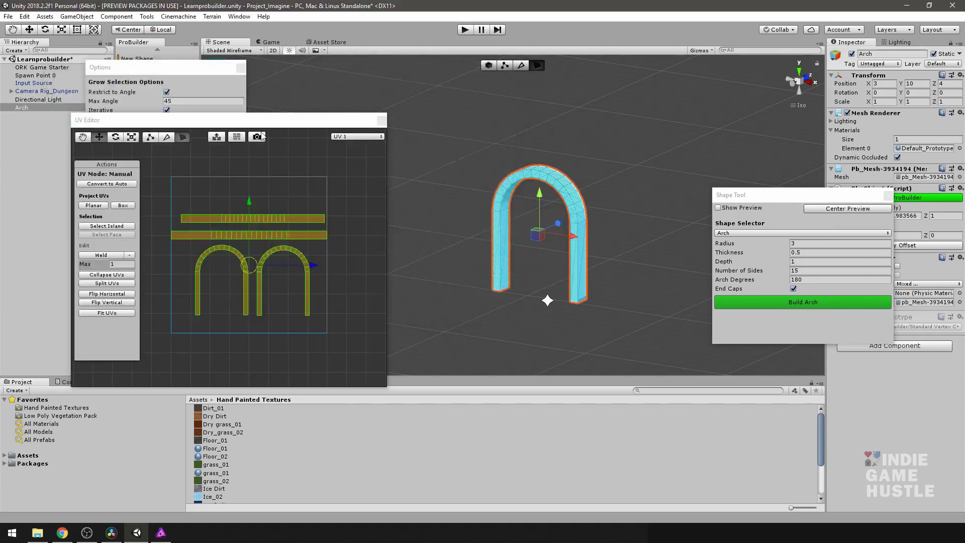
Move the UV Editor window aside and switch to Affinity Photo to show the marked-up UV.png
left_click_drag(259, 125, 318, 127)
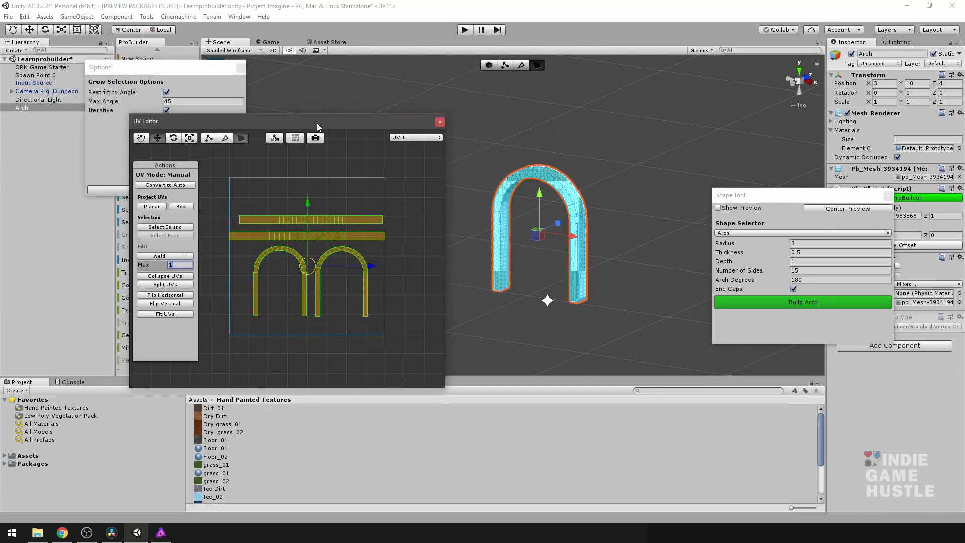
mouse_move(161, 536)
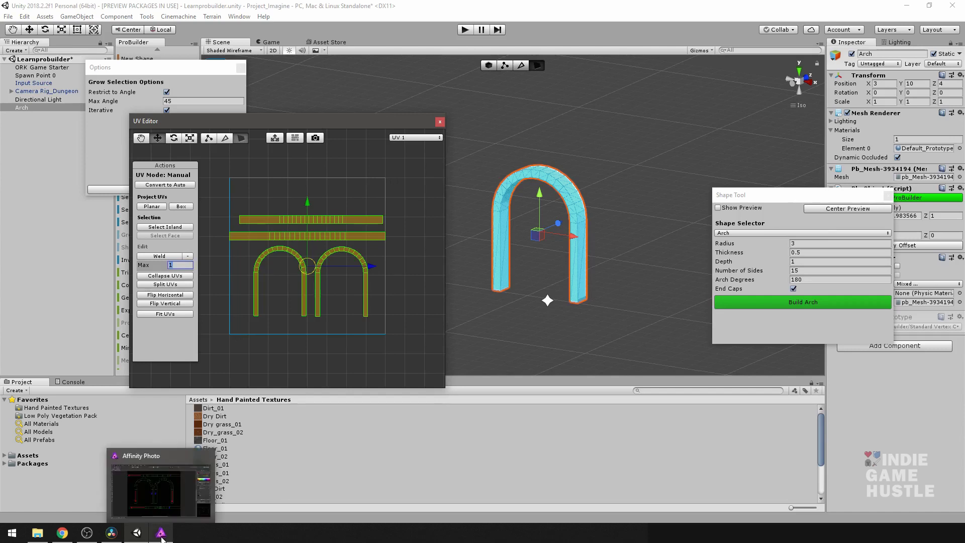
left_click(161, 536)
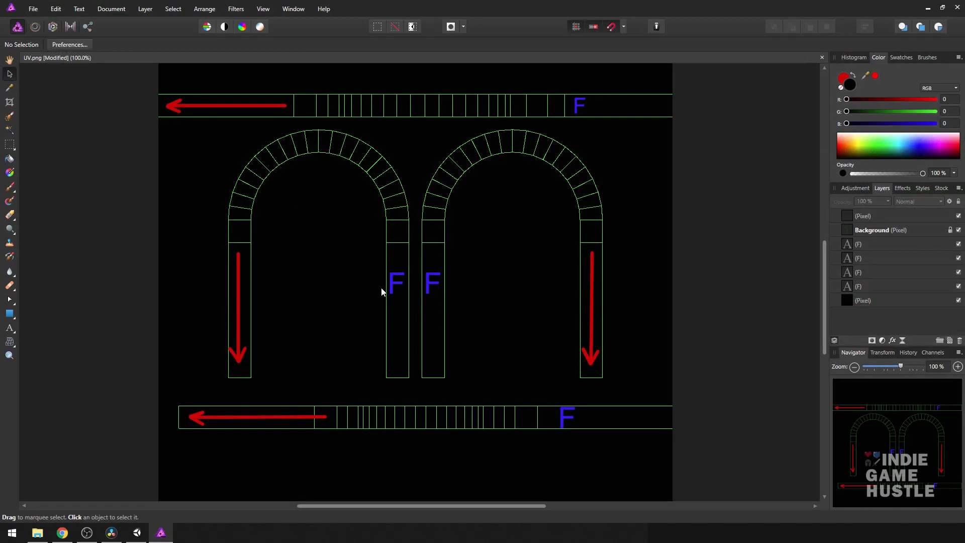
Try to open the exported UV image from the Desktop while the marked-up UV.png is still open
left_click(32, 8)
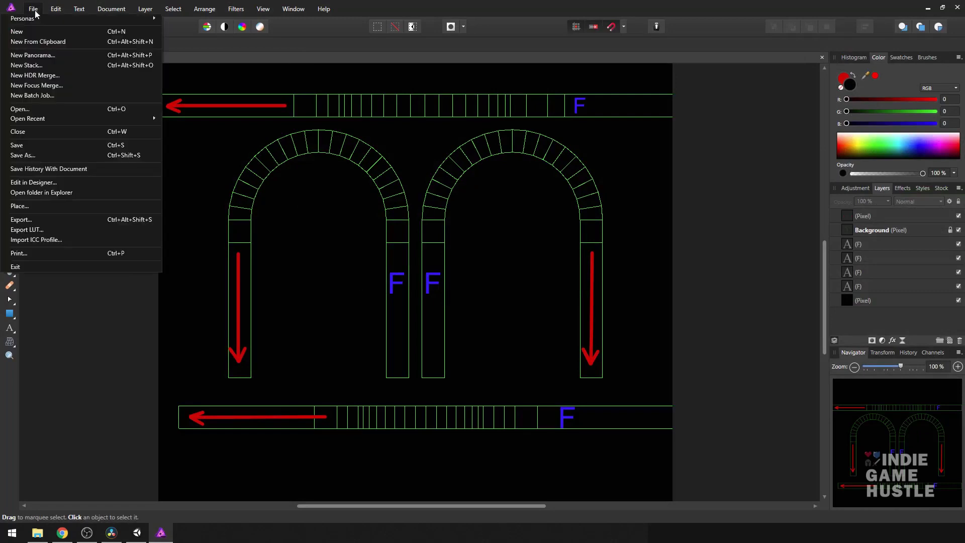
left_click(40, 111)
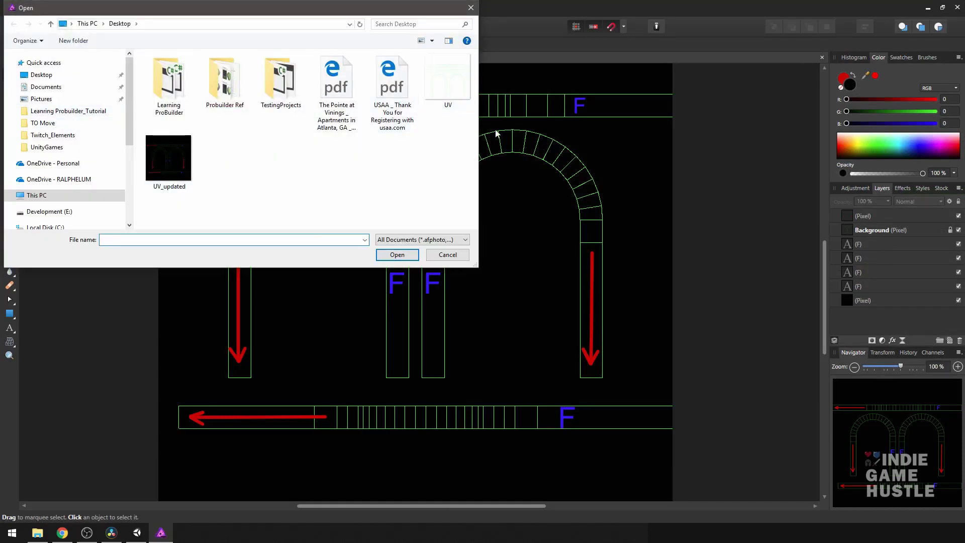
left_click(450, 78)
left_click(398, 255)
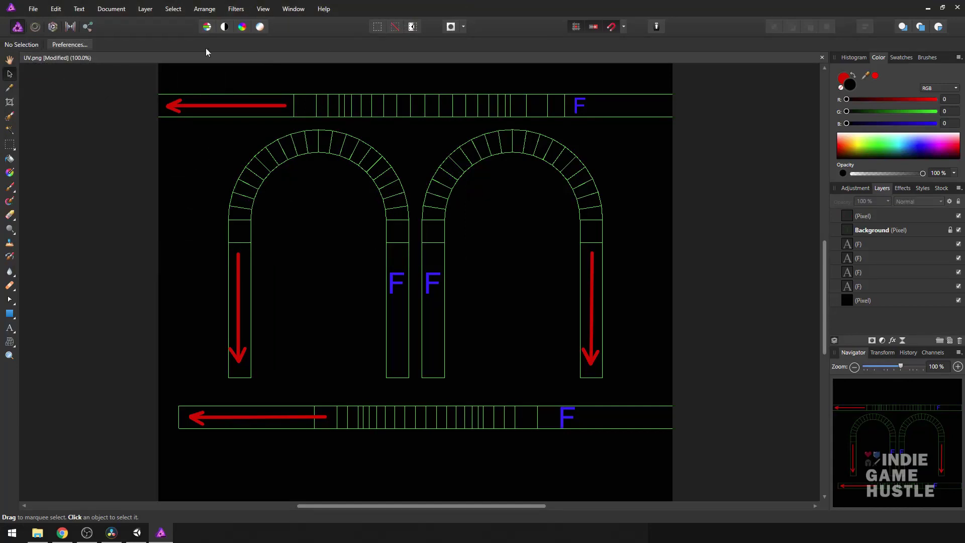
Close the marked-up UV.png without saving and open the newly exported UV image from the Desktop
left_click(823, 58)
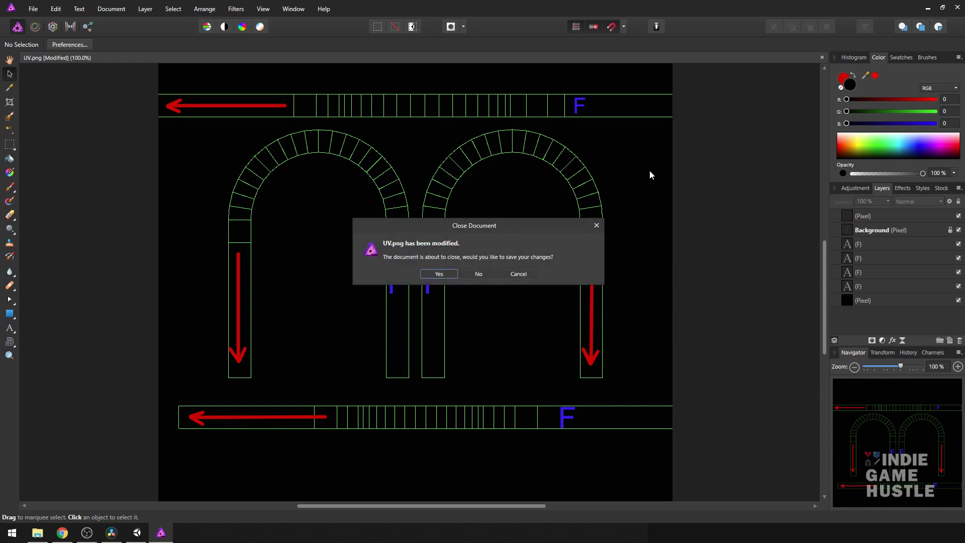
left_click(478, 271)
left_click(33, 9)
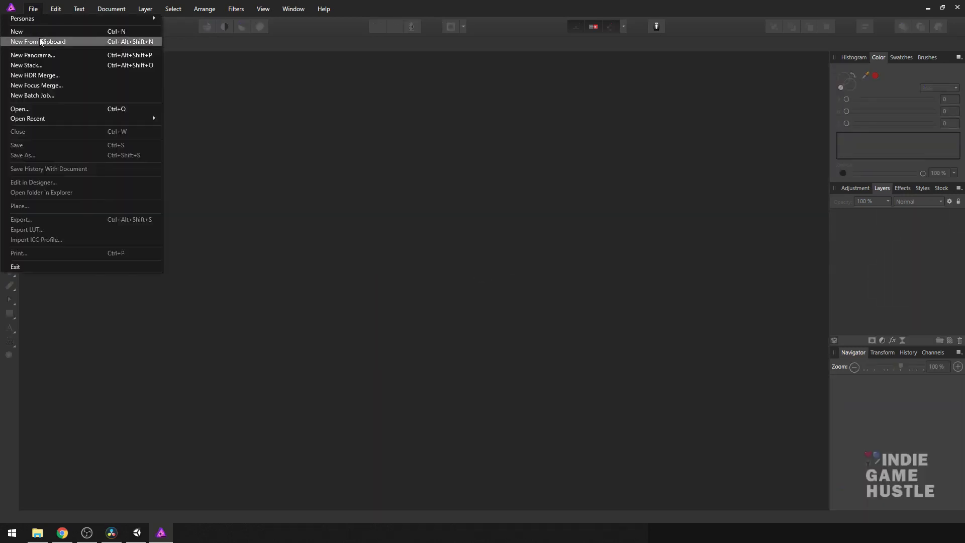
left_click(25, 106)
double_click(454, 74)
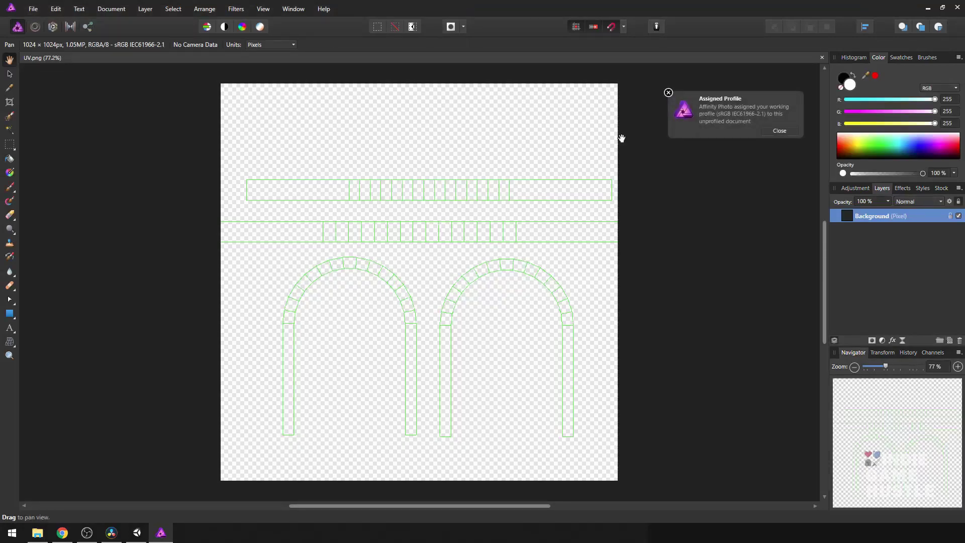
left_click(668, 93)
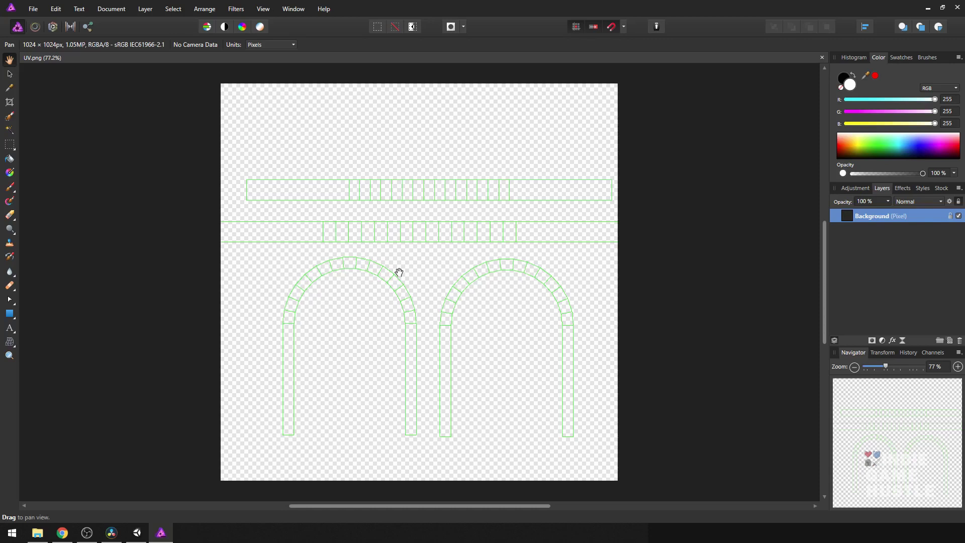
Add a new pixel layer and move it beneath the Background layer holding the UV lines
key("z")
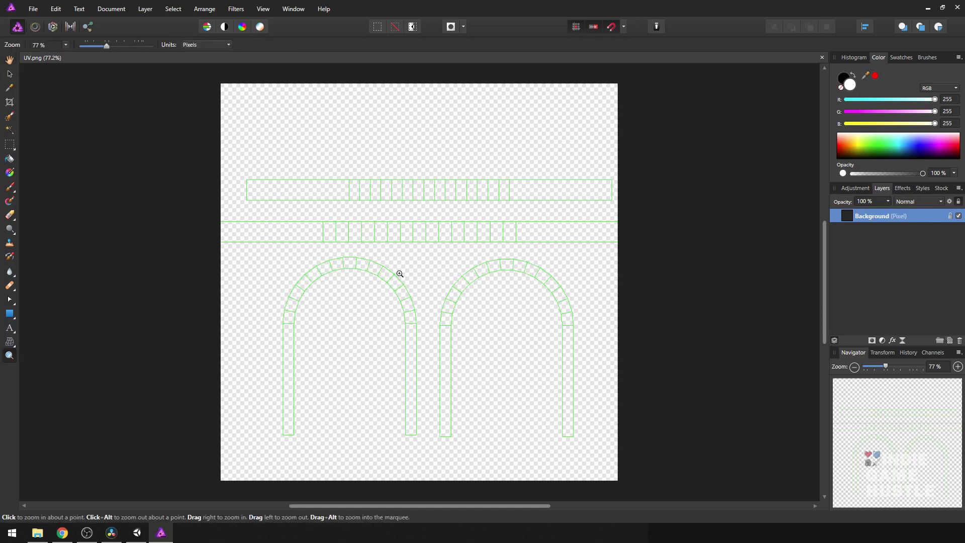
left_click(403, 266, "alt")
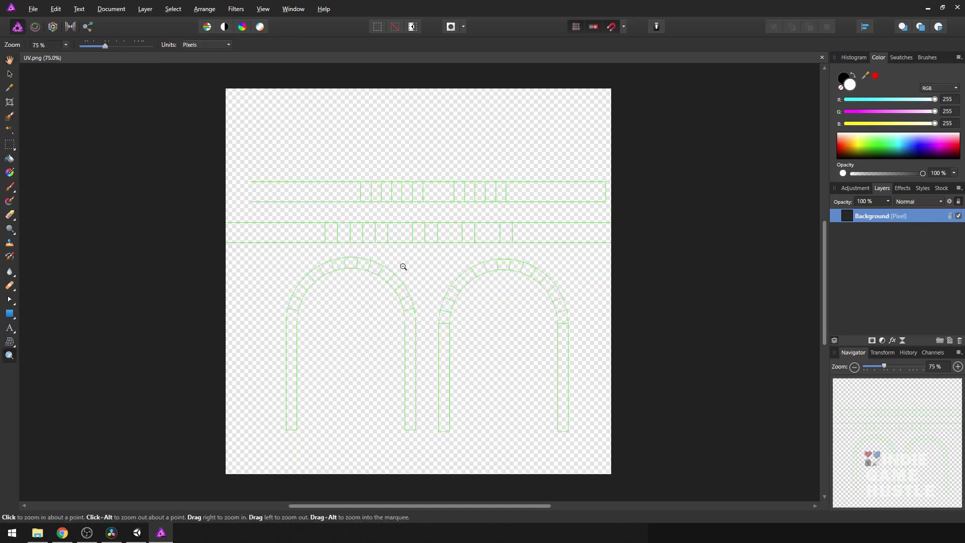
key("v")
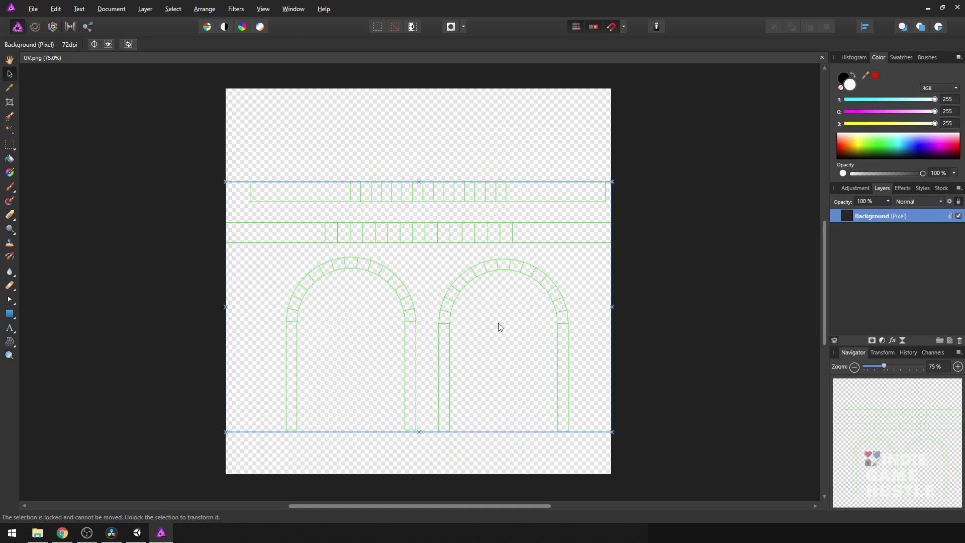
left_click(683, 275)
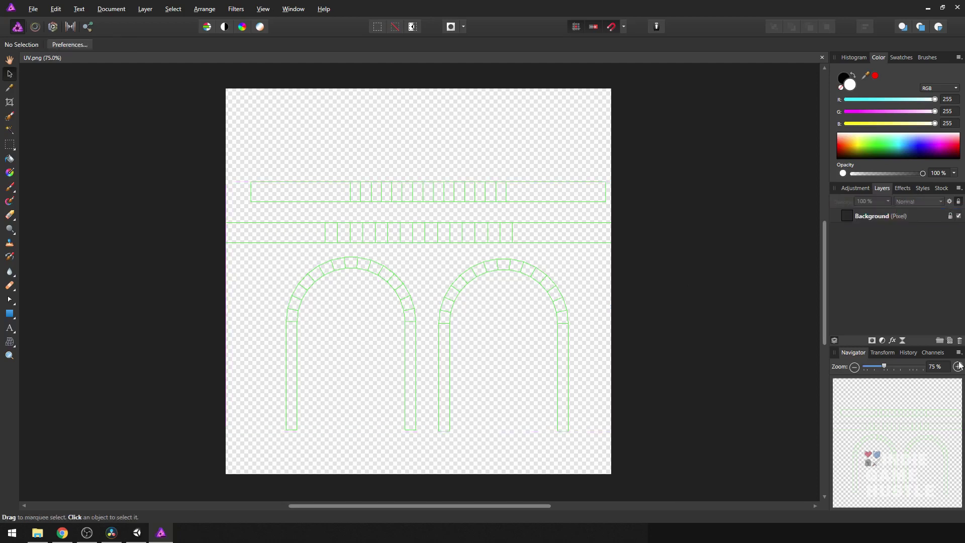
left_click(949, 341)
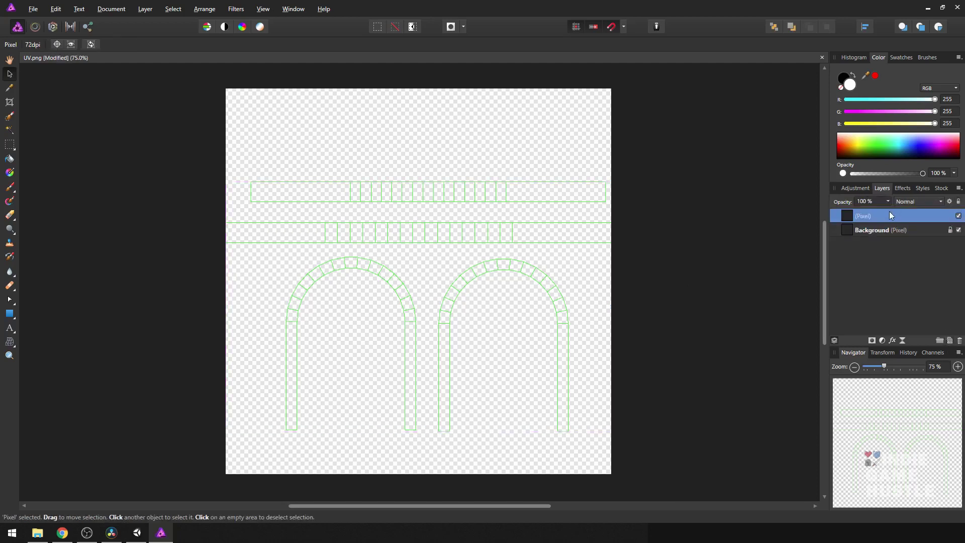
left_click_drag(847, 217, 839, 239)
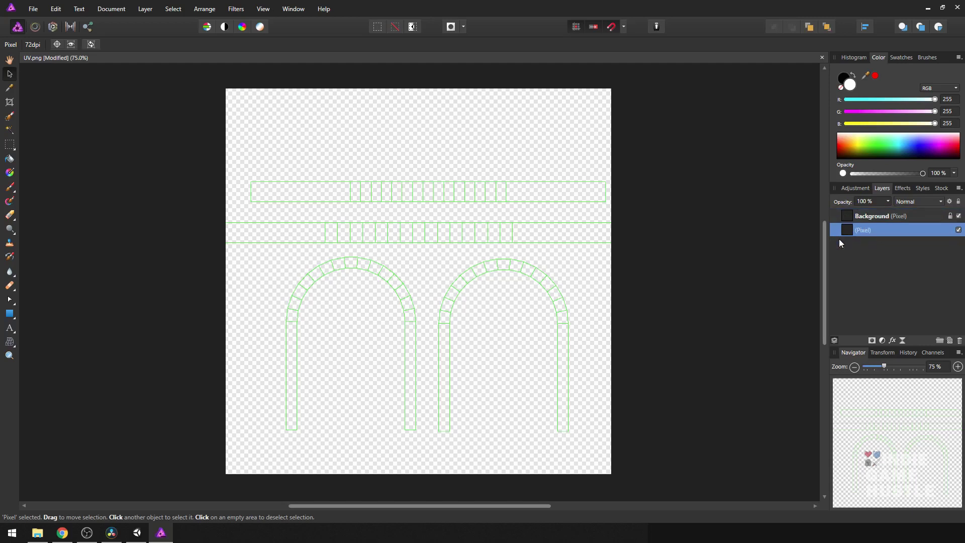
Flood fill the pixel layer beneath the UV lines with black
key("g")
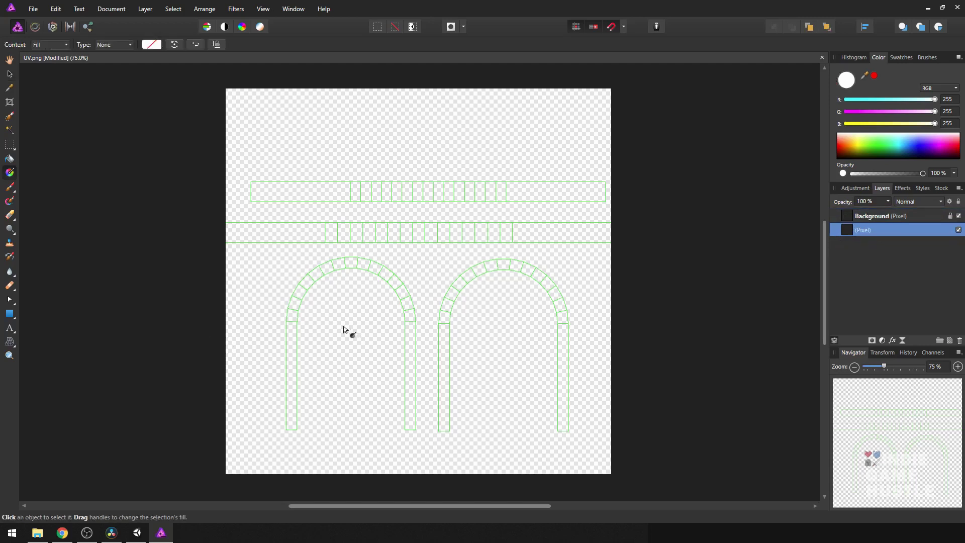
left_click(266, 319)
left_click(865, 230)
left_click(10, 158)
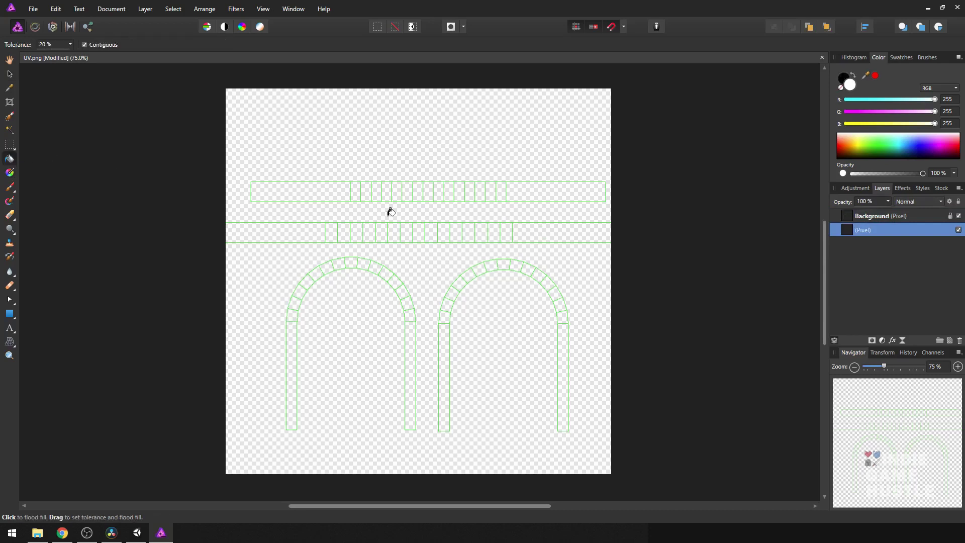
left_click(854, 74)
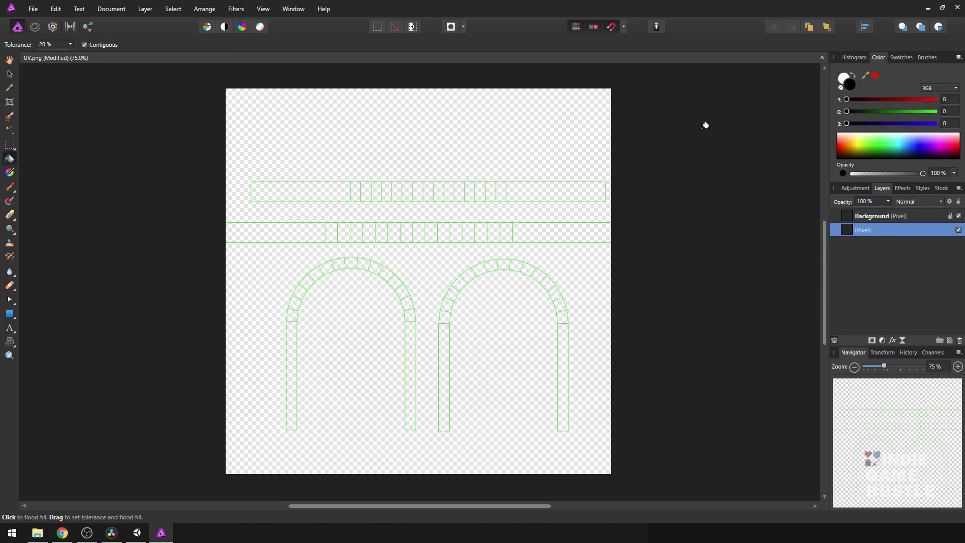
left_click(587, 181)
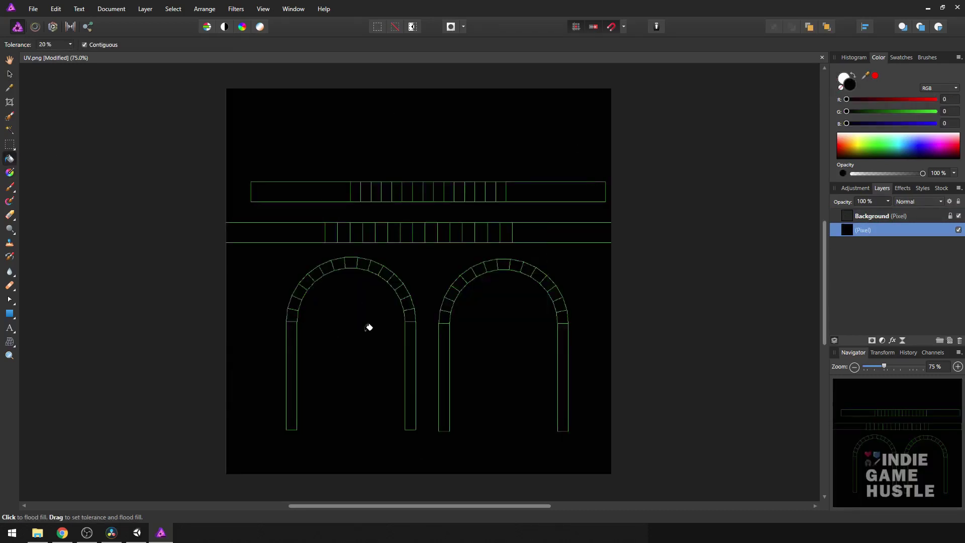
Add another new pixel layer above the Background layer
key("v")
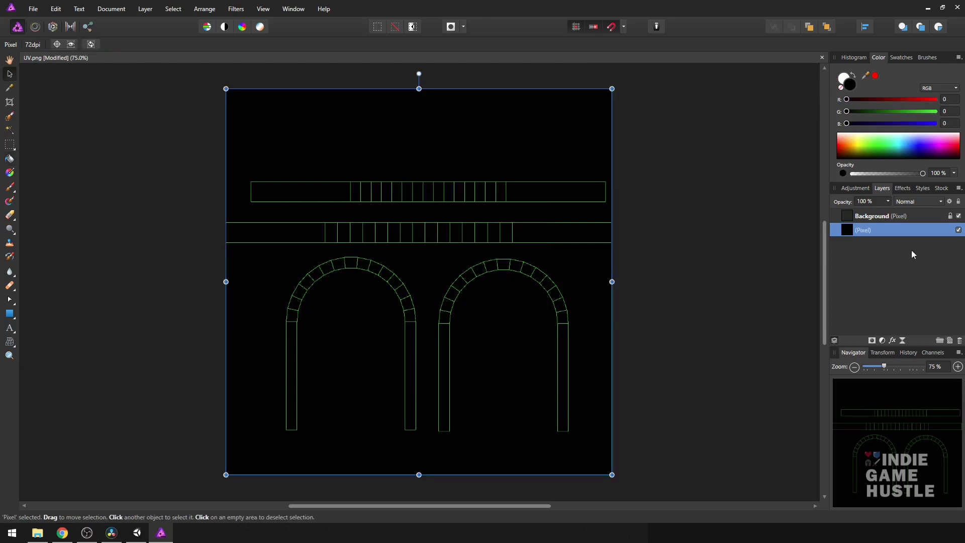
left_click(924, 216)
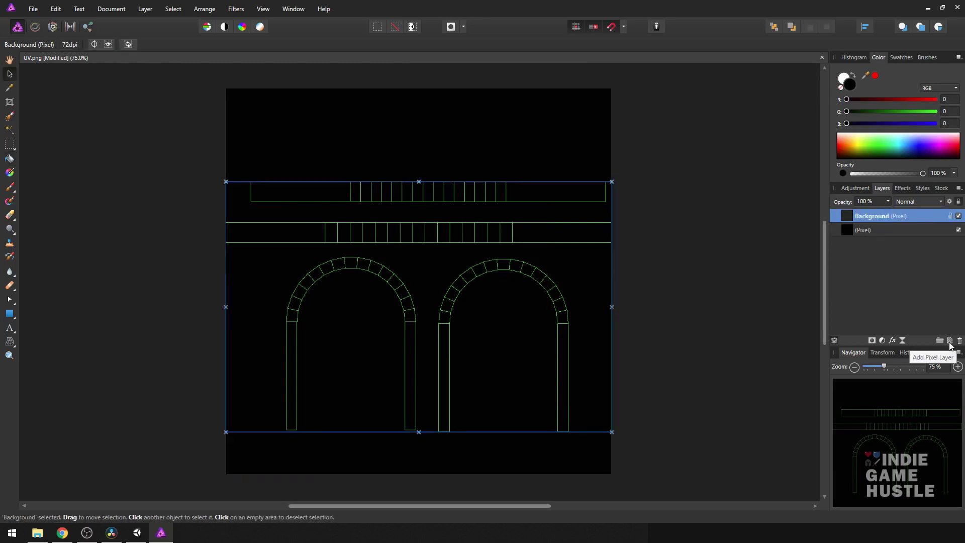
left_click(950, 341)
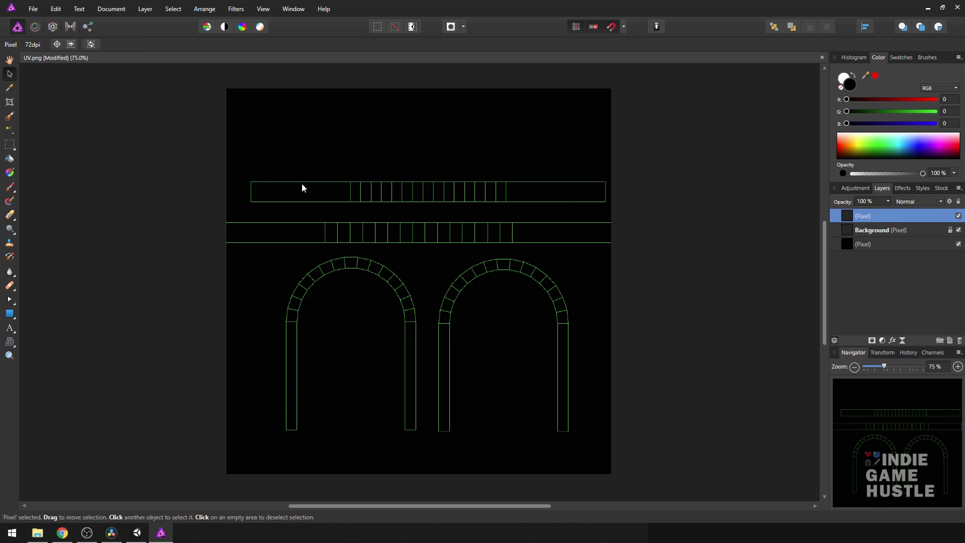
key("z")
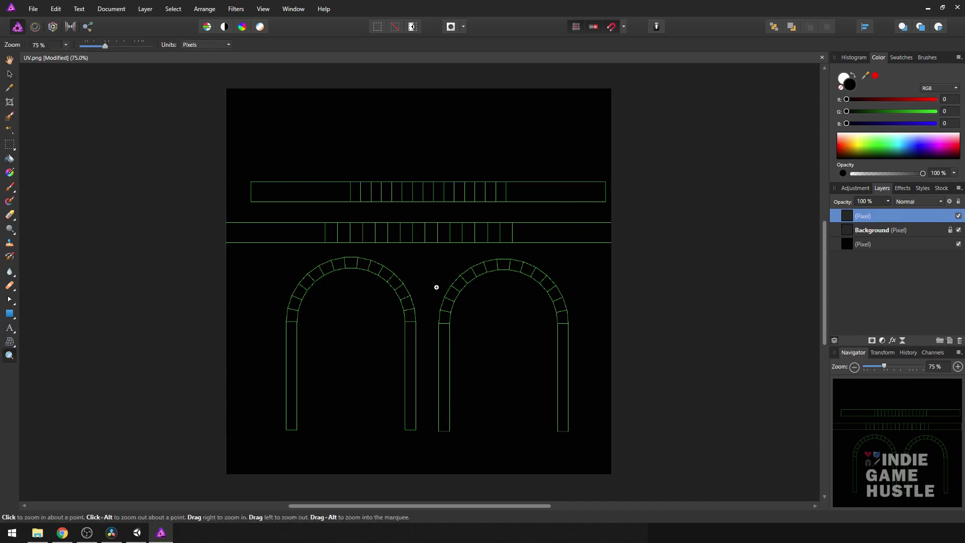
middle_click_drag(435, 294, 394, 260)
left_click(412, 277)
key("t")
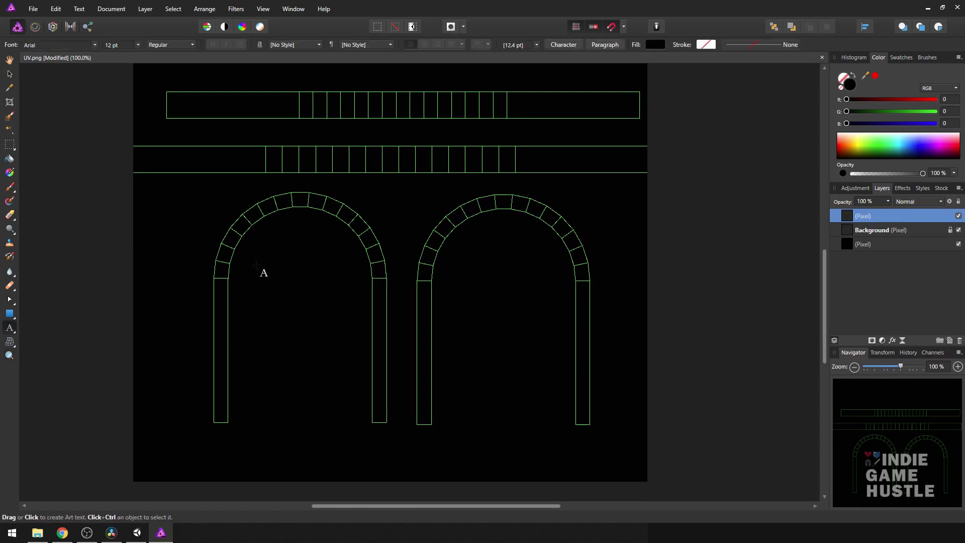
left_click_drag(218, 332, 236, 346)
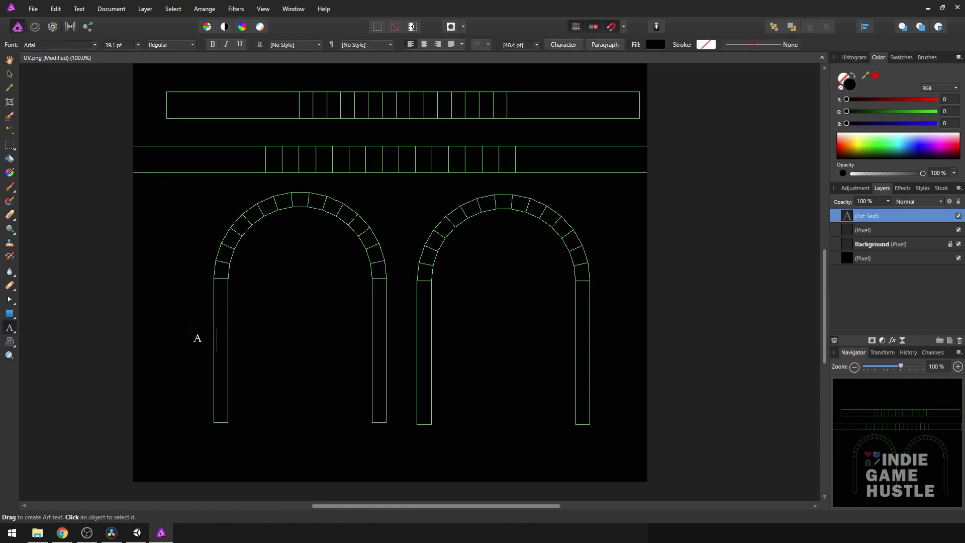
key("Escape")
left_click(220, 339)
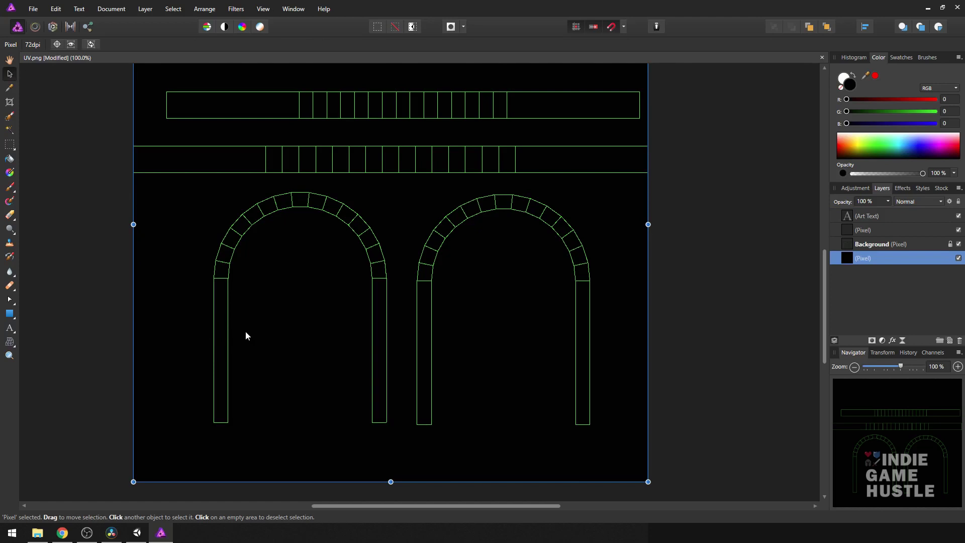
Create the art text "G" at about 81 pt, just inside the left leg of the first arch
key("t")
left_click_drag(246, 308, 276, 340)
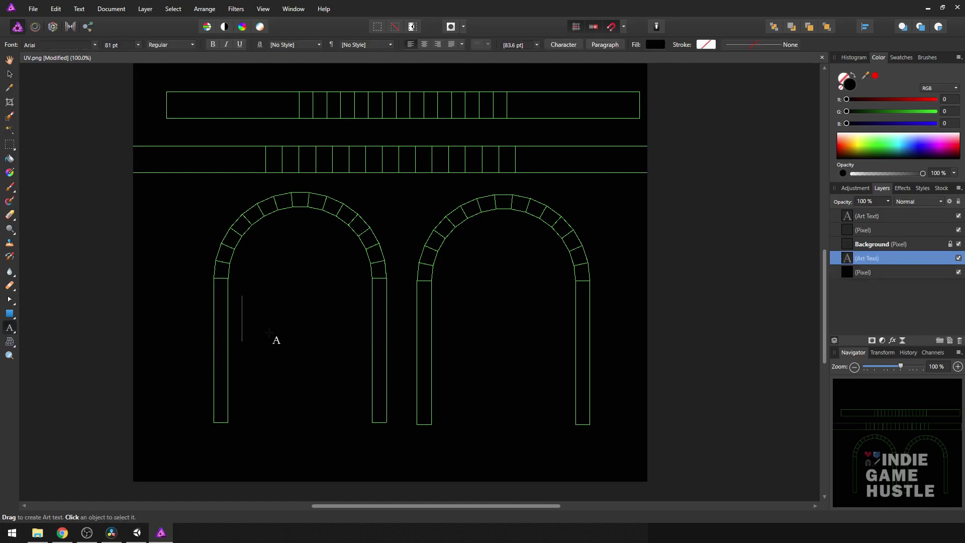
type("t")
key("Escape")
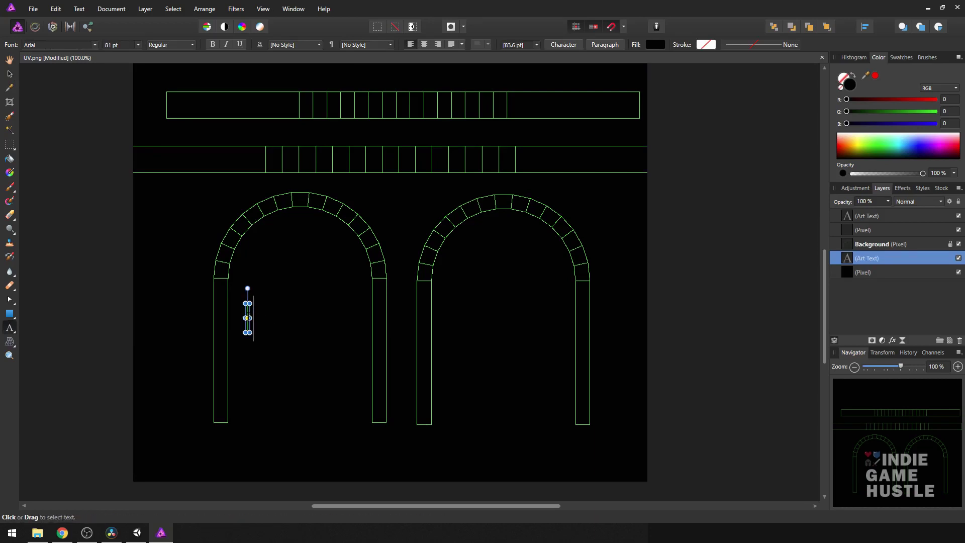
left_click(248, 315)
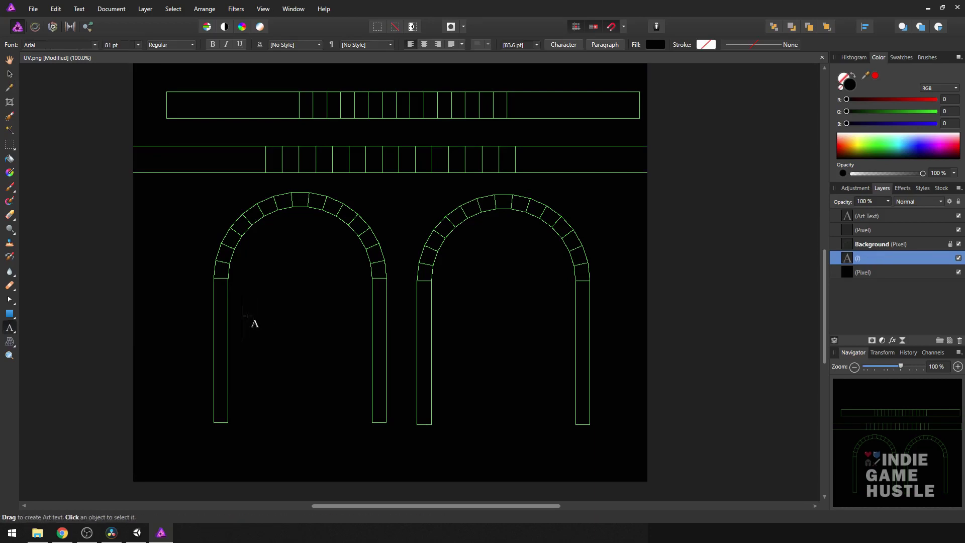
type("G")
key("Escape")
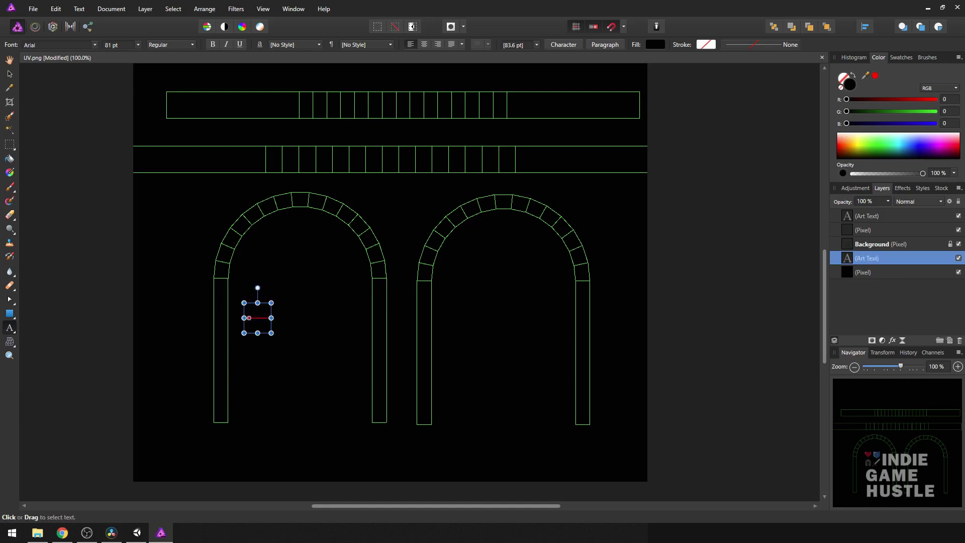
Set the fill color of the letter G to dark blue, 1006C6
double_click(258, 317)
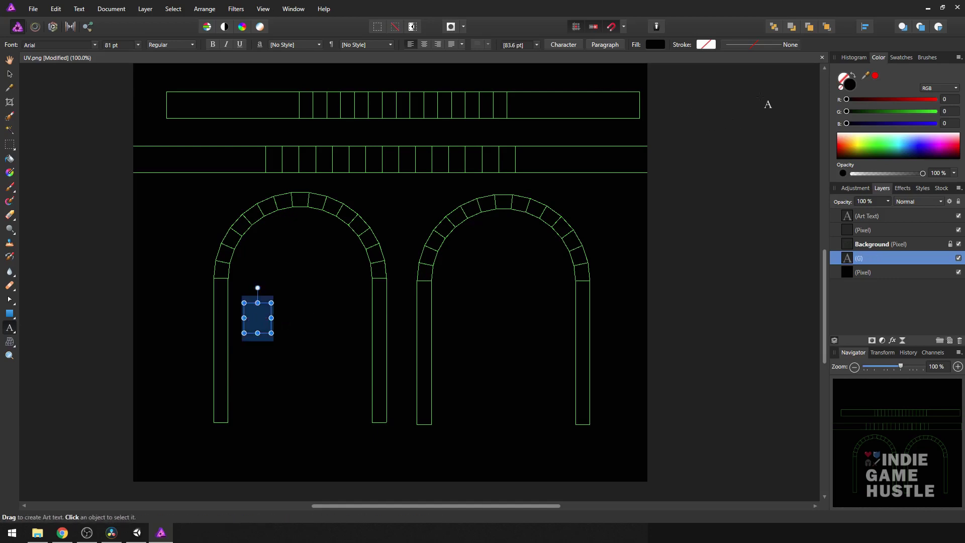
double_click(852, 83)
left_click(512, 276)
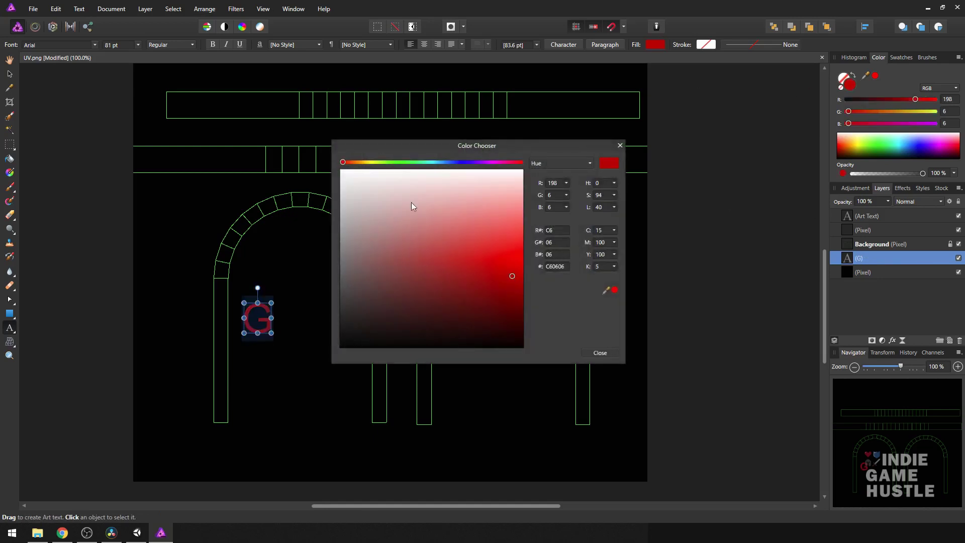
left_click(463, 162)
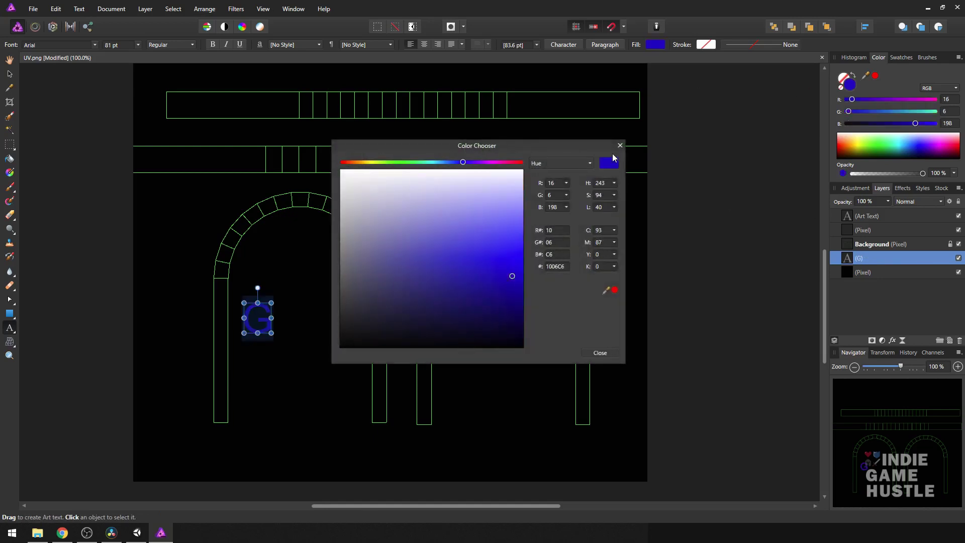
left_click(600, 353)
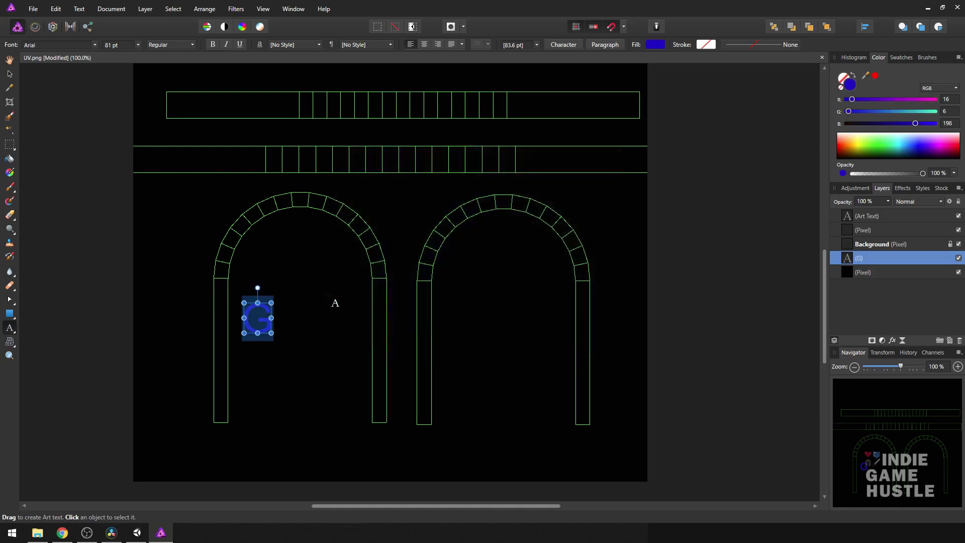
Scale the letter G down to about 33.7 pt and position it inside the left leg of the first arch
left_click(6, 75)
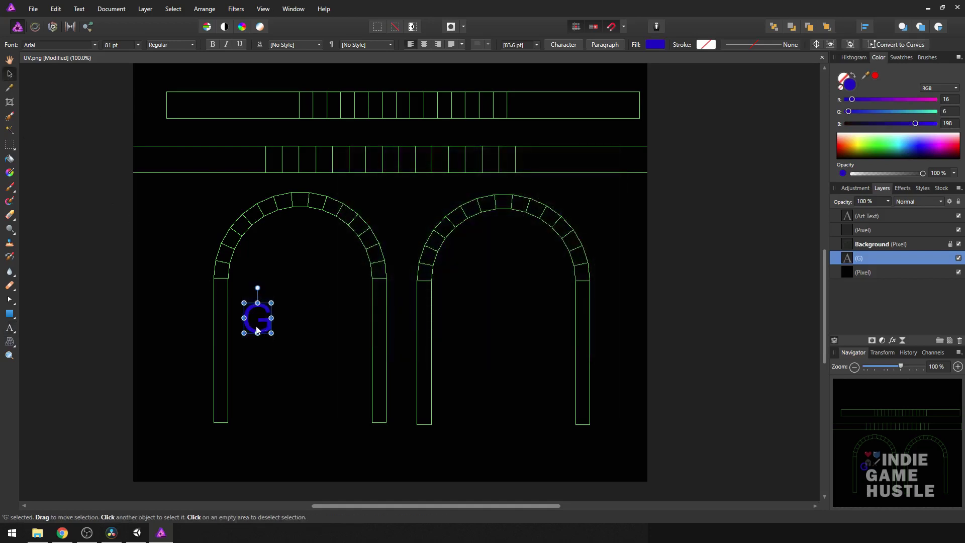
left_click_drag(257, 330, 221, 346)
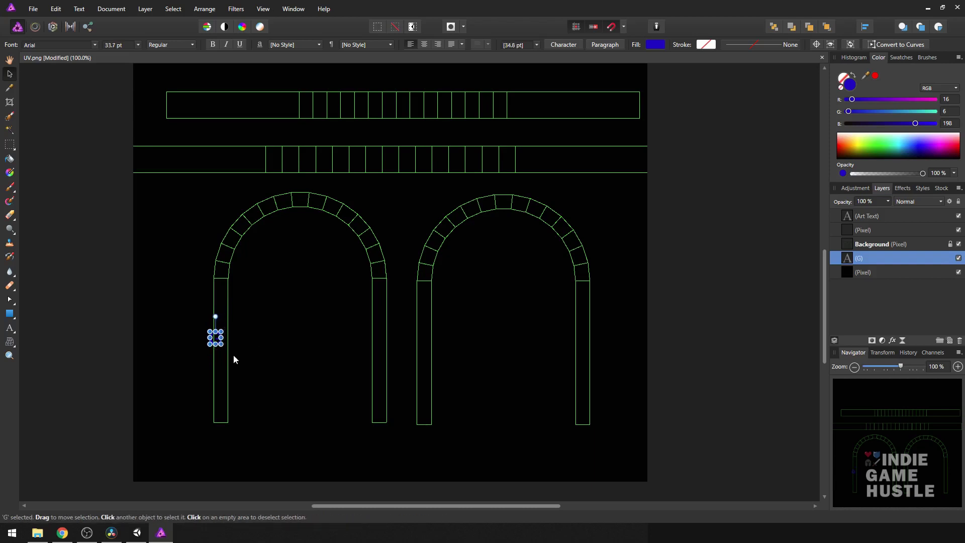
key("z")
left_click(234, 361)
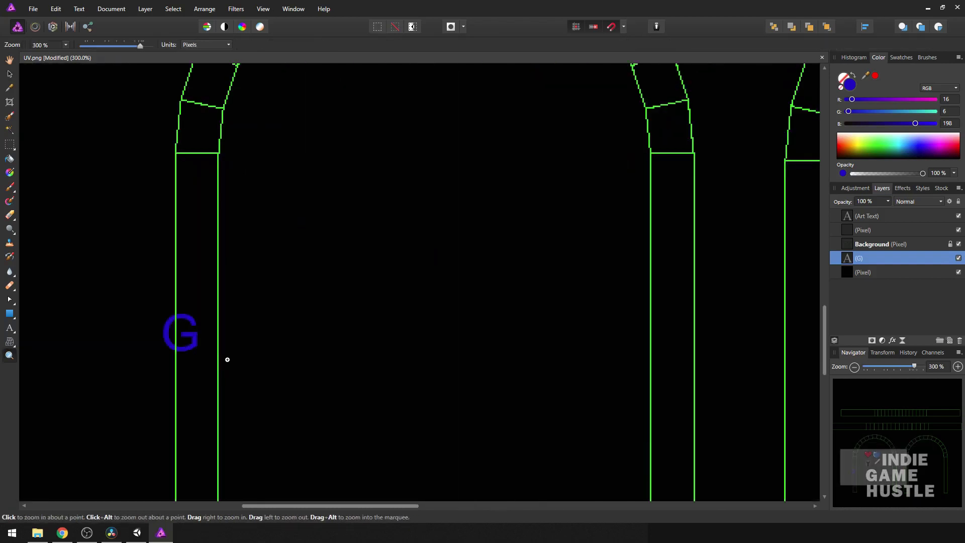
key("v")
left_click_drag(188, 329, 205, 359)
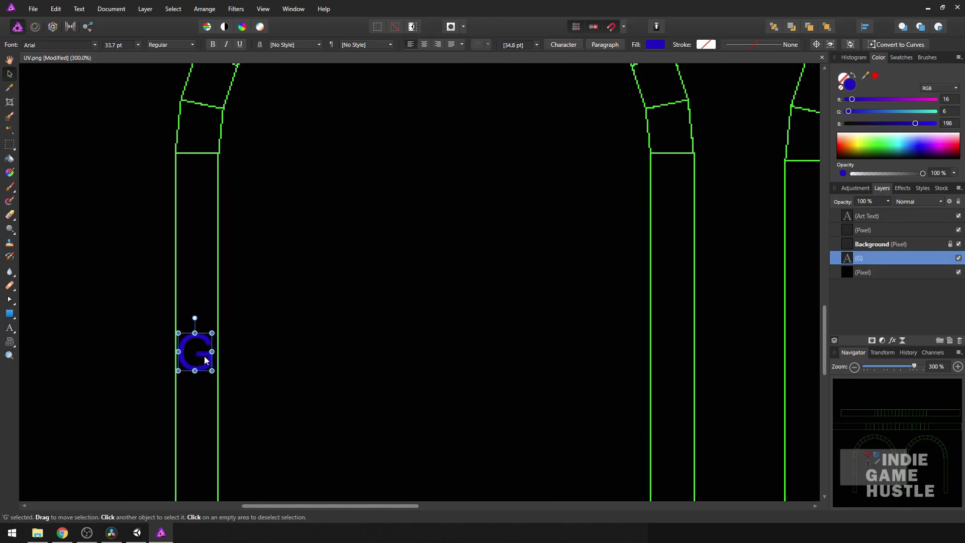
Duplicate the letter G into the right leg of the first arch, level with the original
scroll(267, 361, "down", 4)
scroll(269, 361, "up", 3)
key("z")
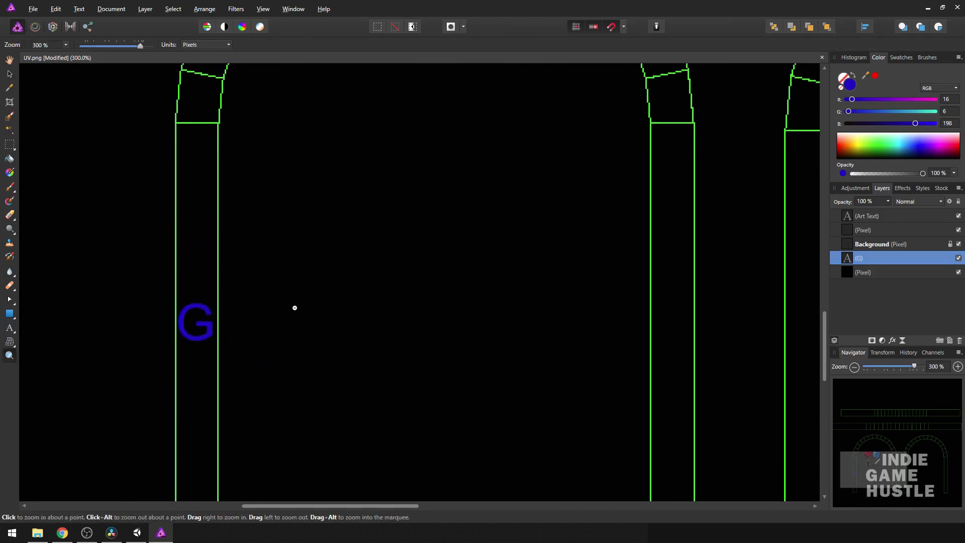
left_click(296, 307, "alt")
left_click(296, 307, "alt")
middle_click_drag(332, 305, 295, 330)
key("v")
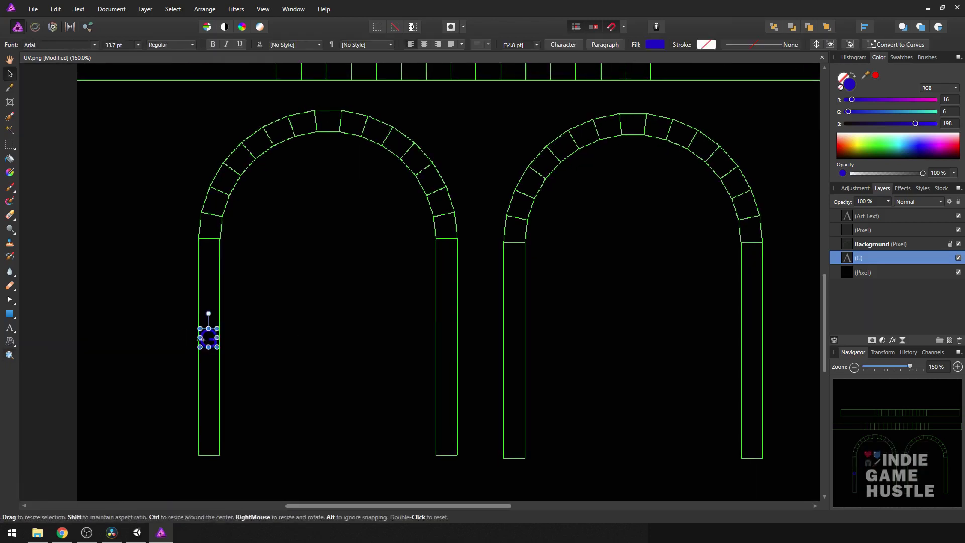
left_click_drag(212, 342, 448, 359, "alt+shift")
Copy the letter G into two cells of the lower horizontal strip and two cells of the upper strip
scroll(323, 269, "up", 5)
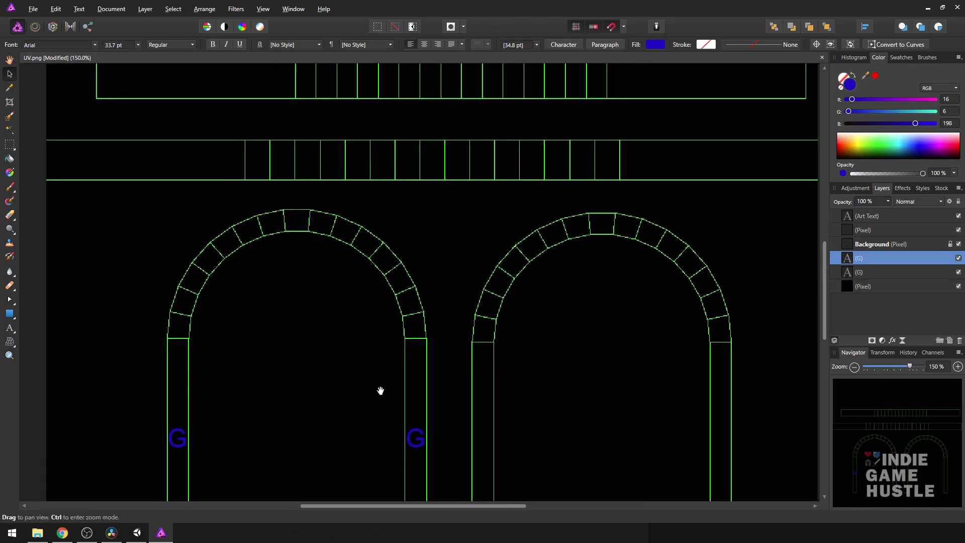
left_click_drag(415, 437, 554, 186, "alt+shift")
scroll(533, 196, "down", 3)
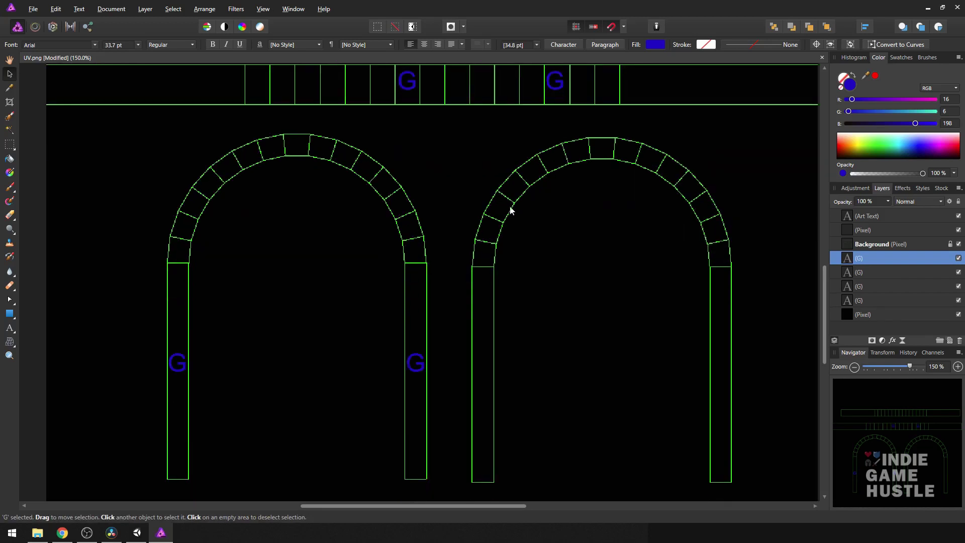
left_click_drag(473, 131, 465, 340)
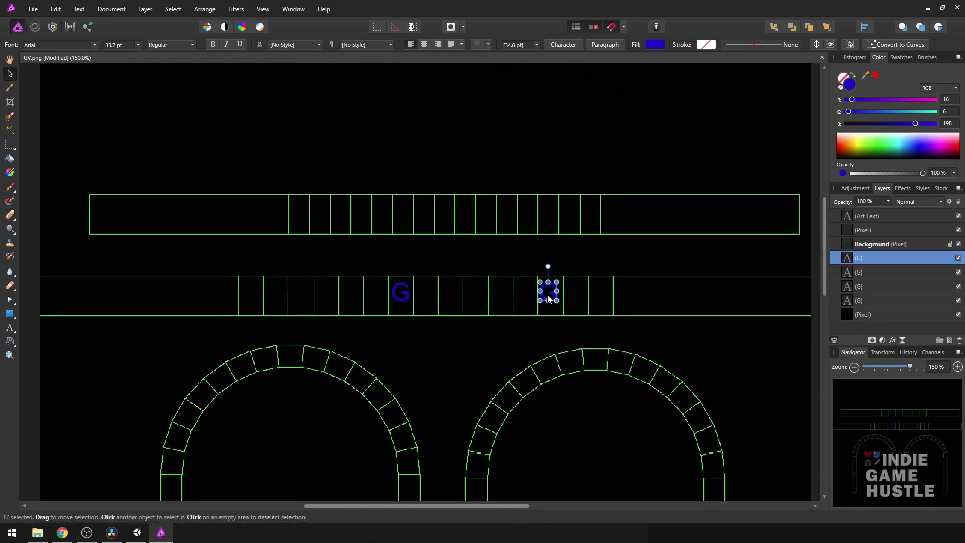
left_click_drag(548, 285, 314, 209, "alt")
scroll(370, 263, "down", 3)
scroll(380, 305, "up", 1)
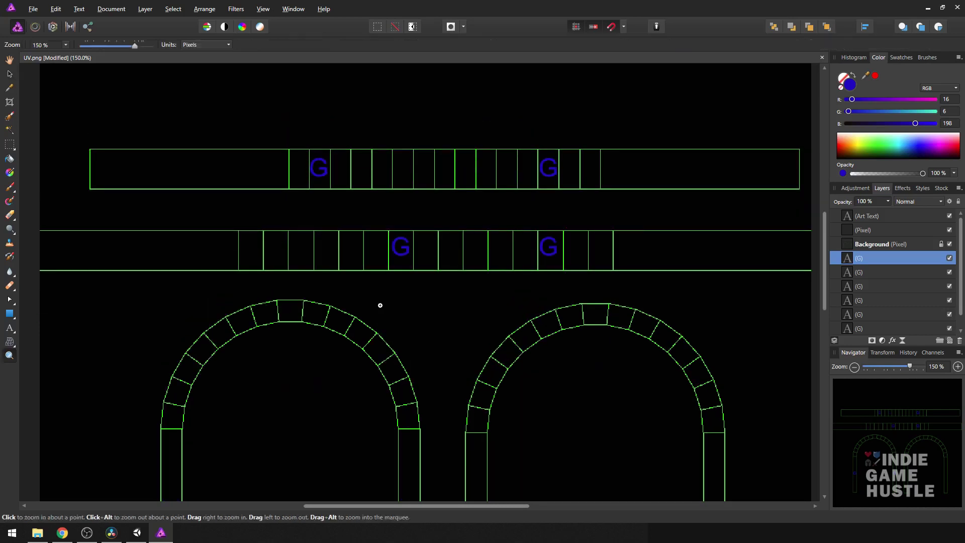
Set the 6 px paint brush to red and add a new pixel layer above the Art Text layer
key("z")
left_click(380, 304, "alt")
key("b")
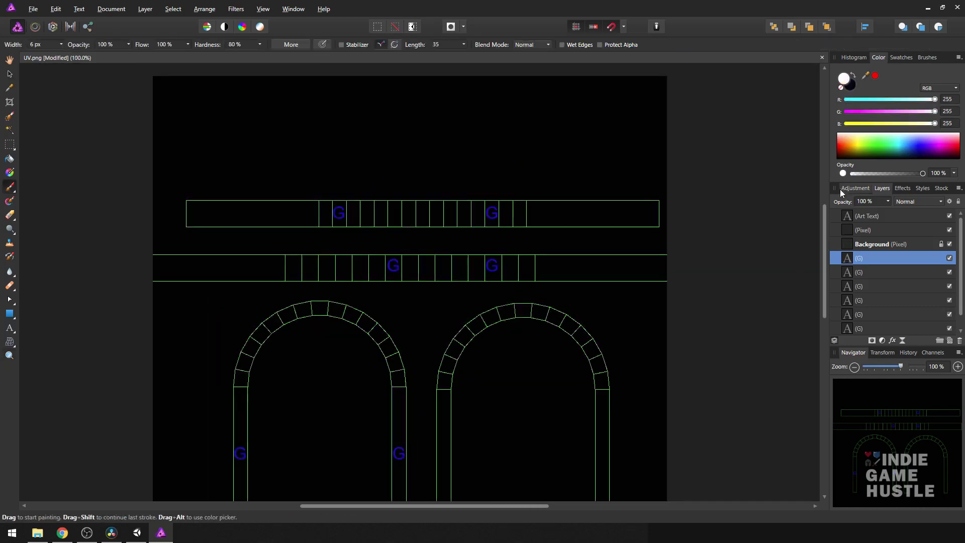
left_click(875, 77)
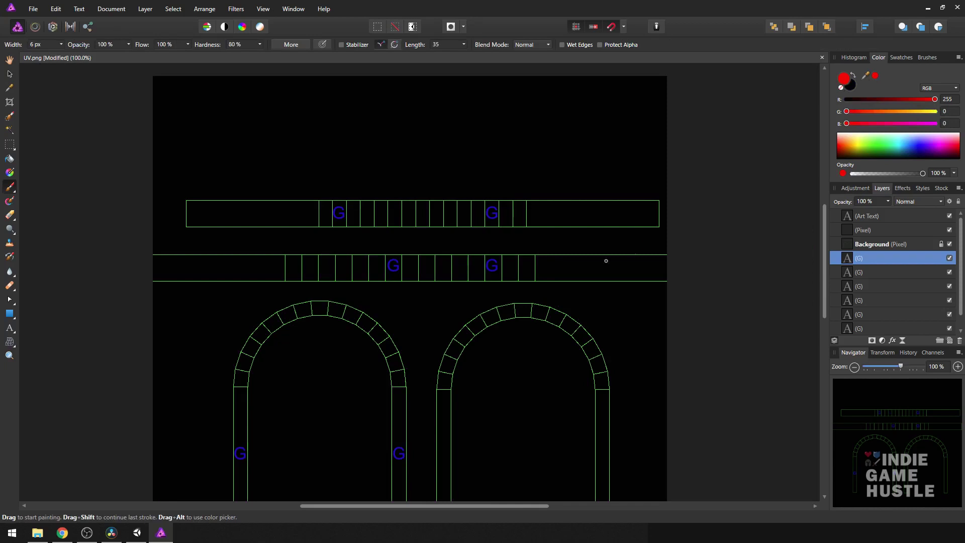
scroll(521, 243, "down", 5)
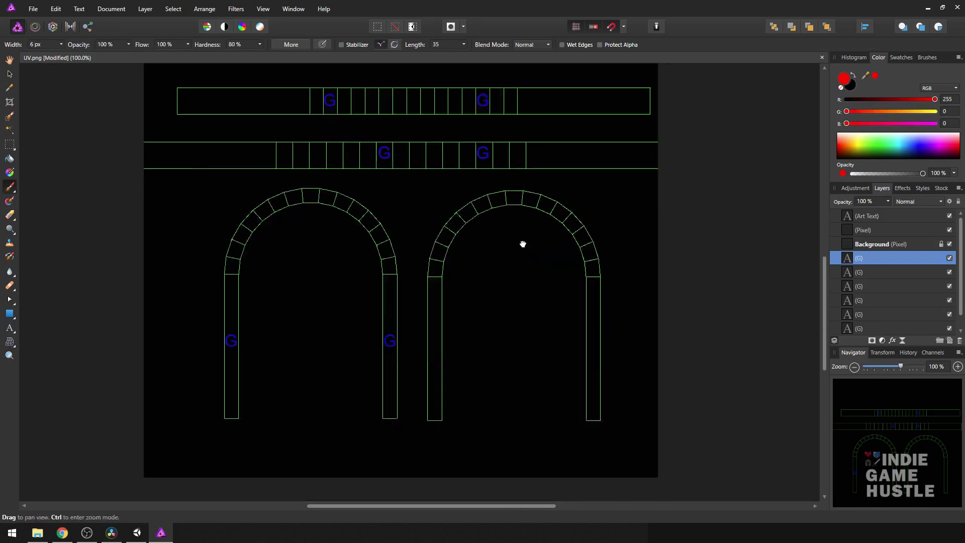
left_click(431, 258)
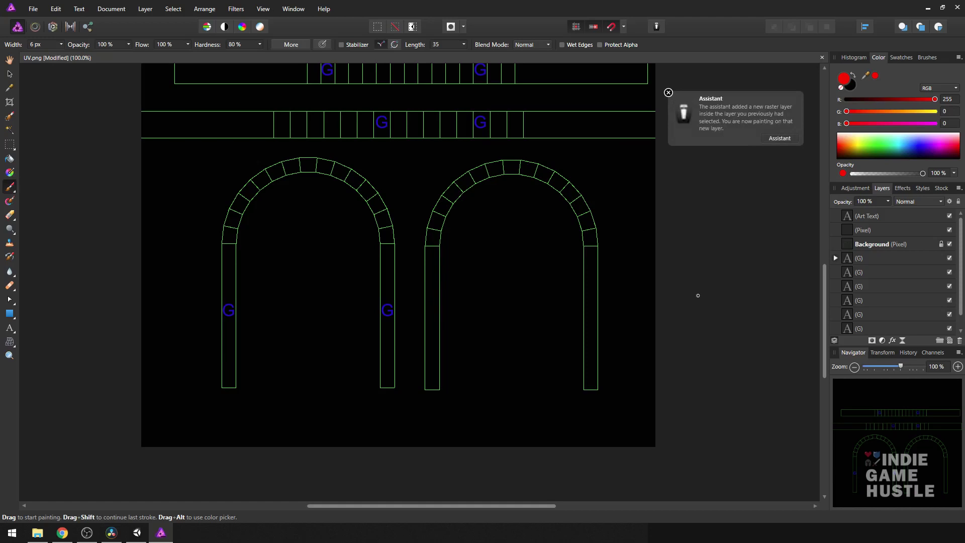
left_click(913, 219)
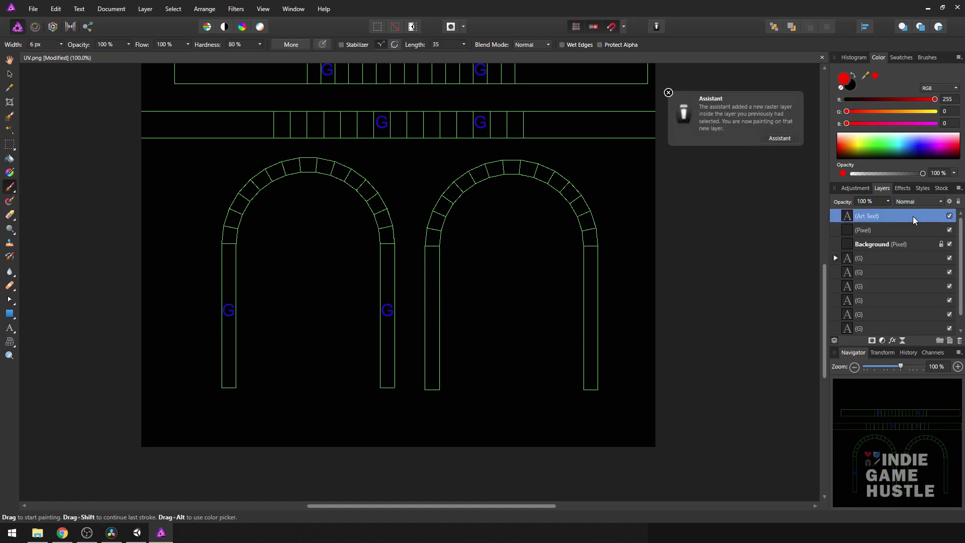
left_click(949, 340)
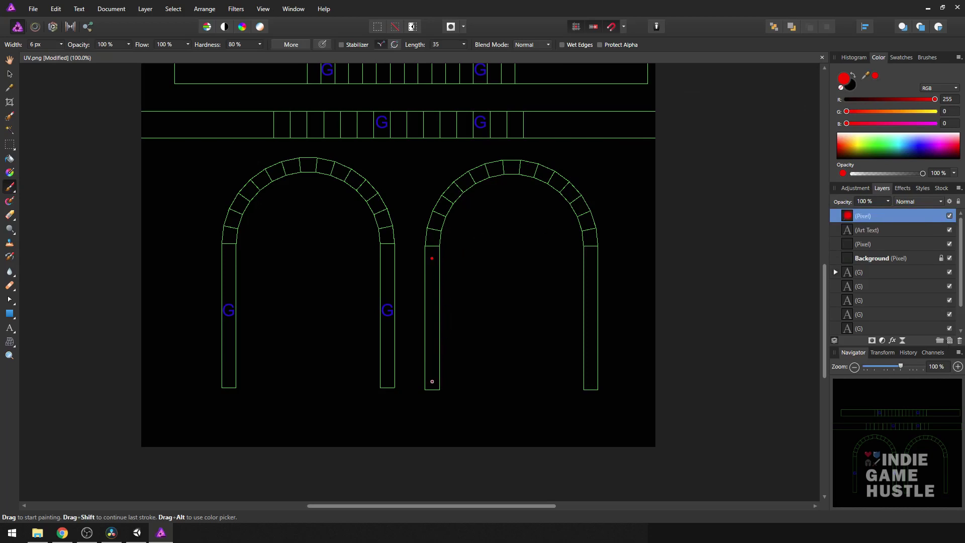
Paint a straight red downward arrow along each leg of the second arch
left_click(432, 381, "shift")
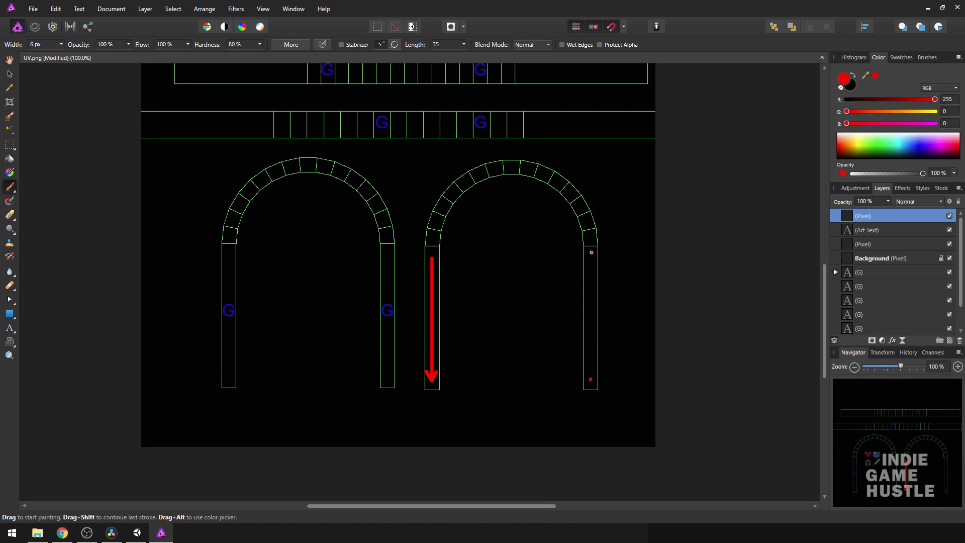
left_click(592, 252, "shift")
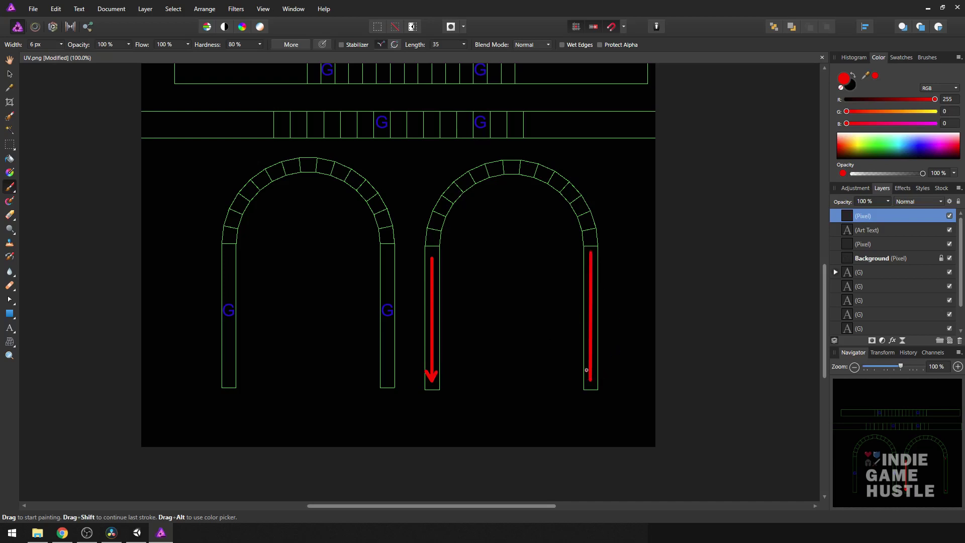
left_click_drag(591, 380, 591, 381)
Paint a red arrow pointing left in the left end section of the lower horizontal strip
left_click_drag(403, 216, 454, 333)
left_click_drag(390, 267, 469, 277)
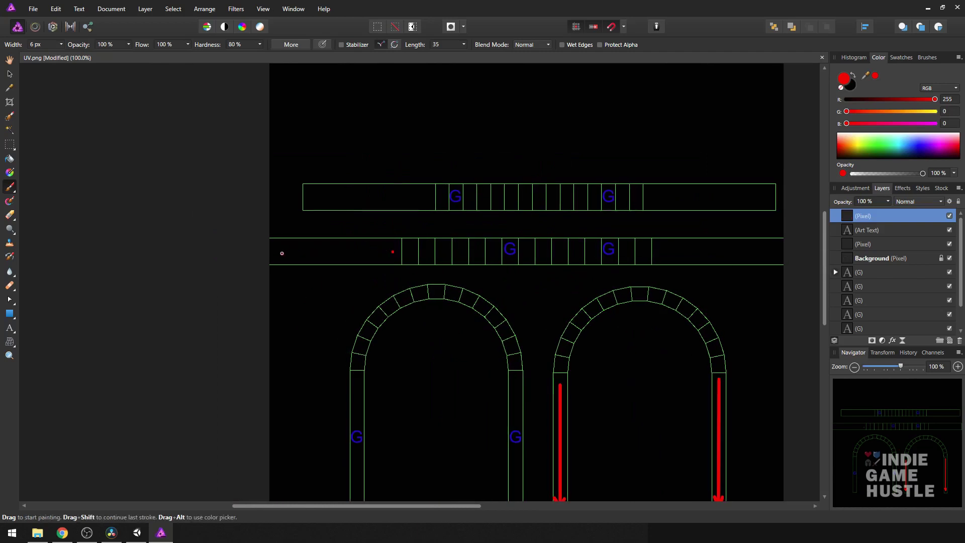
left_click(282, 254, "shift")
left_click_drag(295, 246, 282, 255)
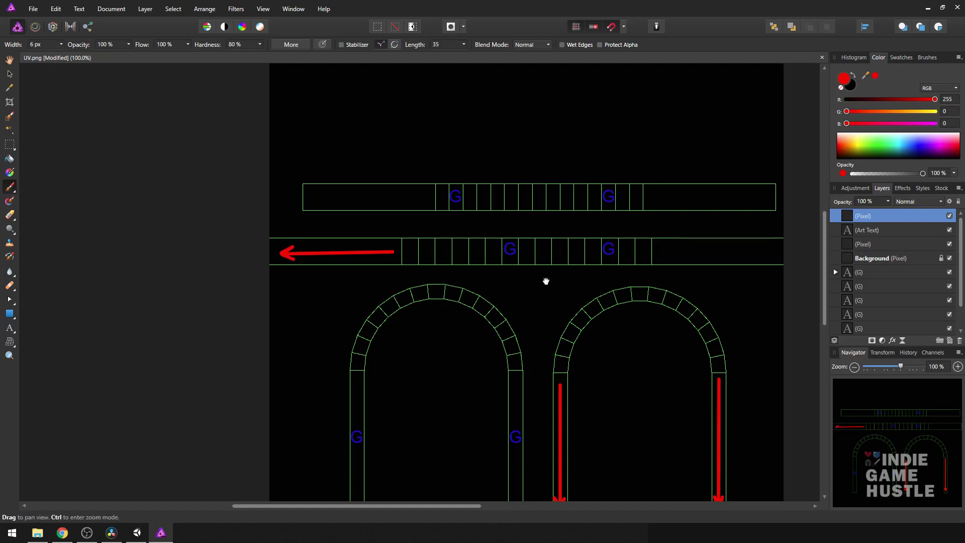
Paint a red arrow pointing right in the right end section of the upper horizontal strip
mouse_move(694, 265)
left_mouse_down()
mouse_move(553, 269)
mouse_move(562, 274)
left_mouse_up()
left_click(538, 218)
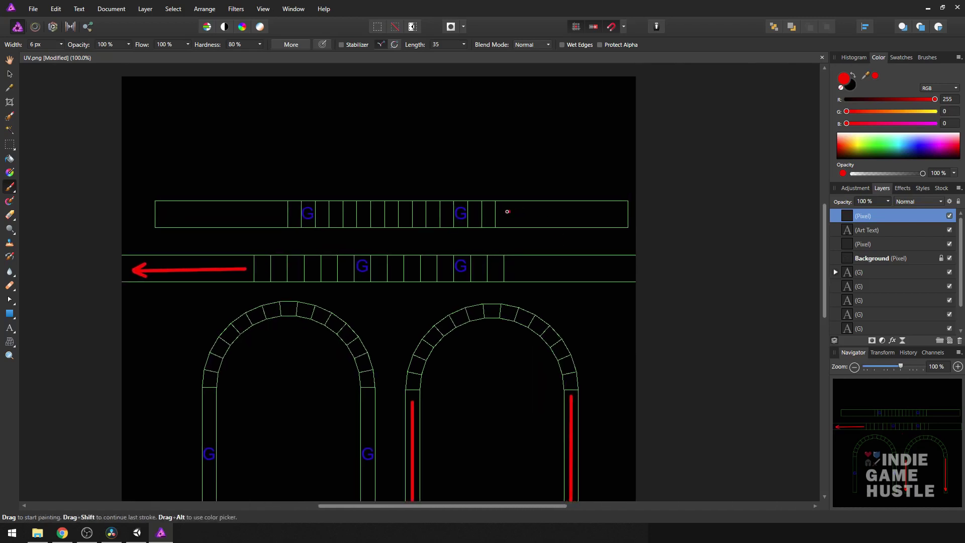
left_click(616, 215, "shift")
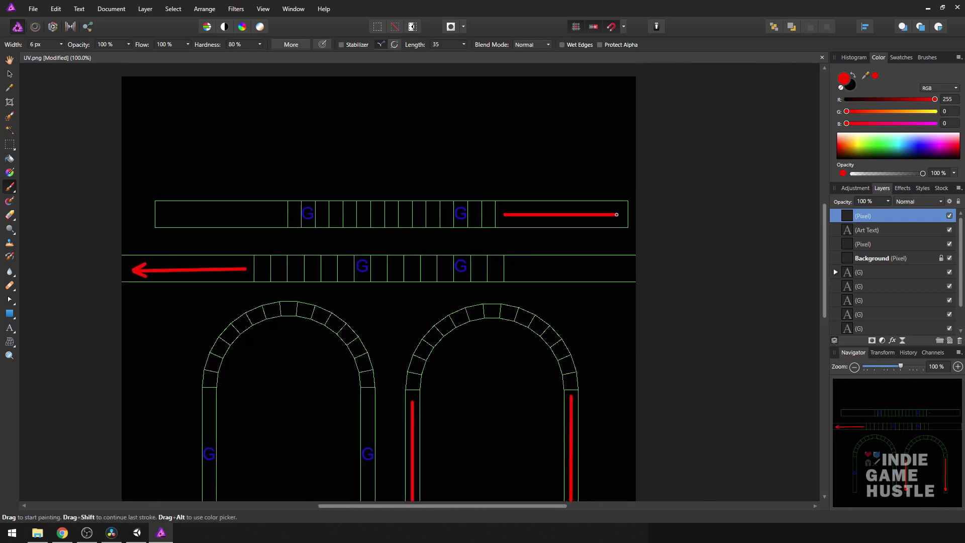
left_click_drag(601, 208, 618, 215)
Deselect the pixel layer that holds the red arrows
key("z")
left_click(427, 291, "alt")
left_click(427, 291, "alt")
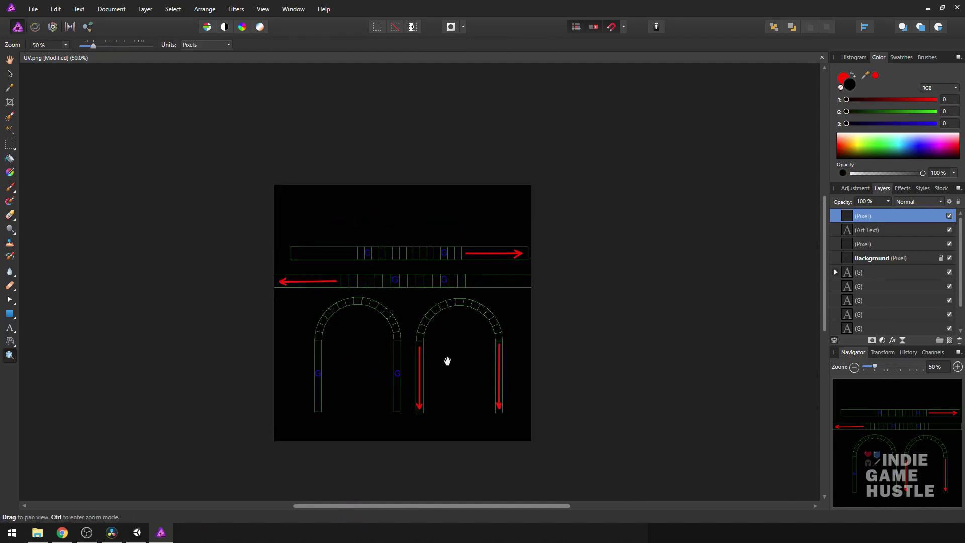
left_click_drag(446, 361, 417, 312)
left_click(401, 281)
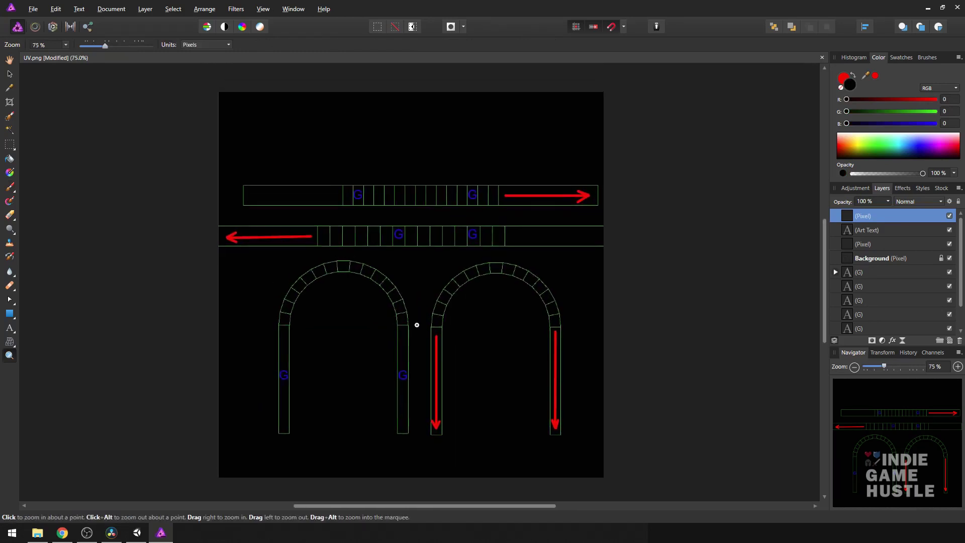
key("v")
left_click(176, 221)
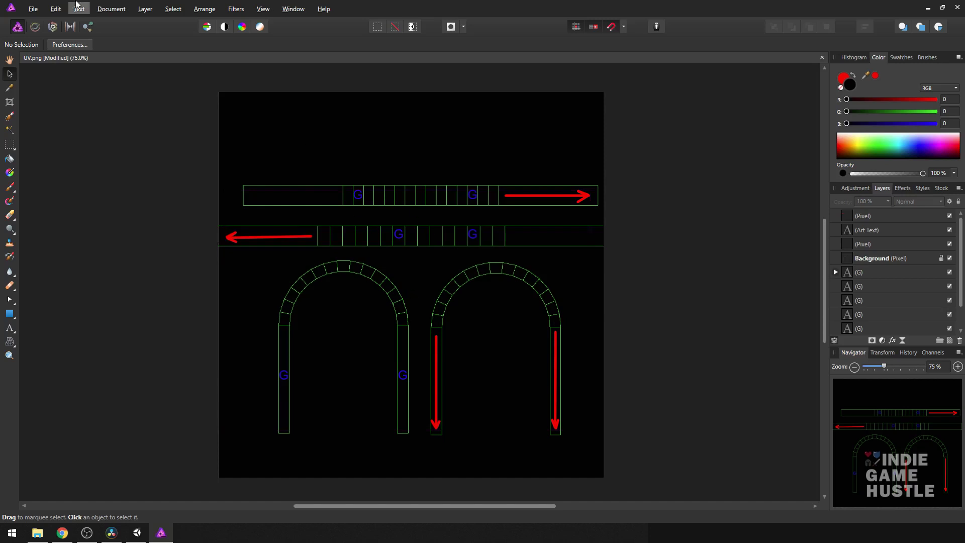
Export the document as a 1024 px best-quality JPEG to the Desktop, overwriting UV_updated
left_click(36, 12)
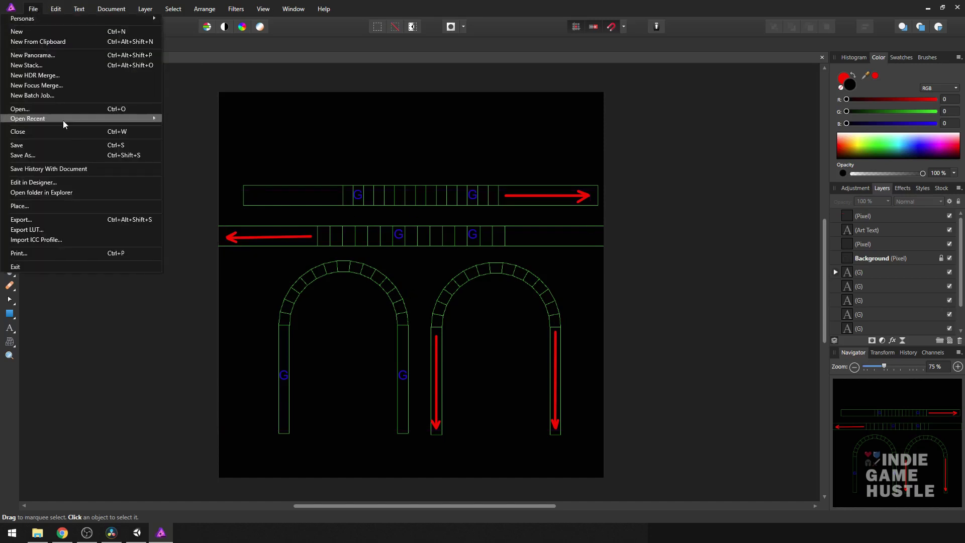
left_click(53, 221)
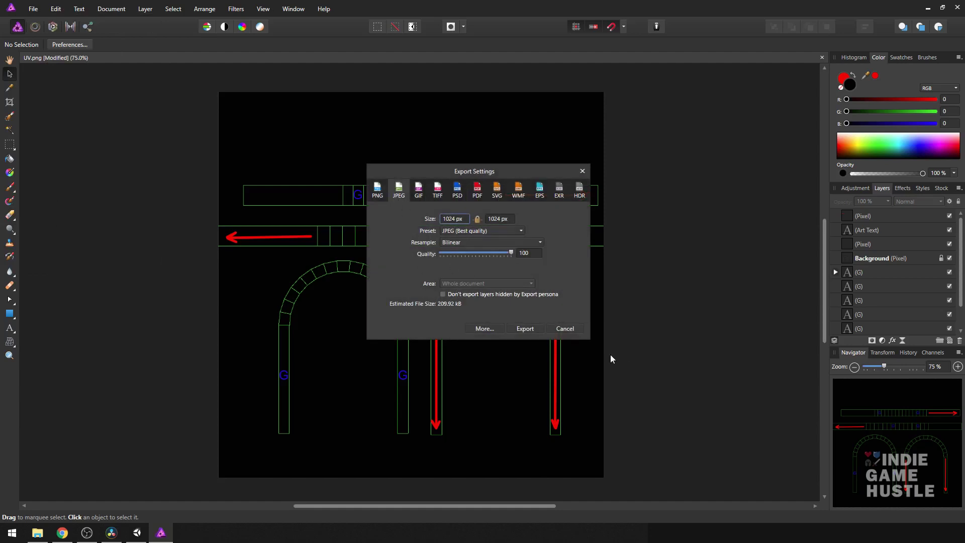
left_click(538, 330)
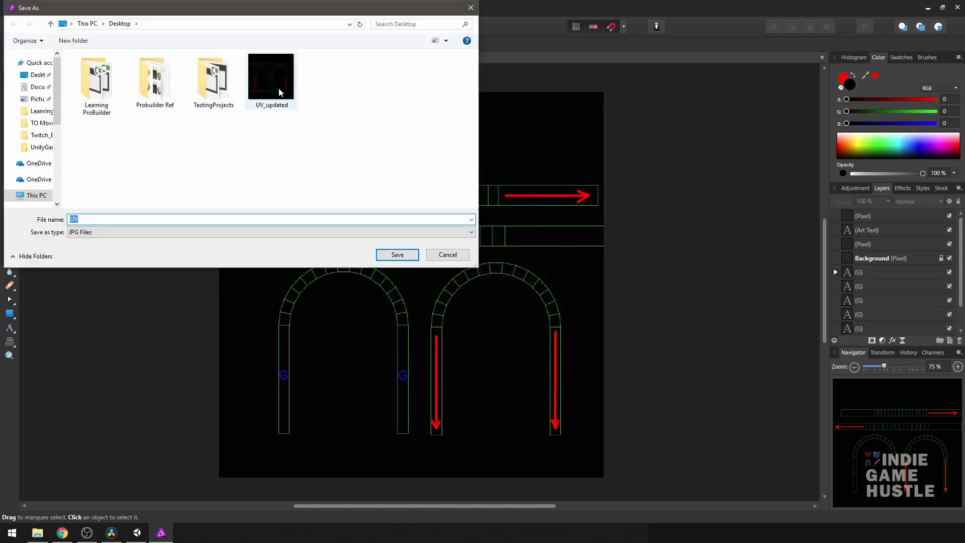
left_click(279, 92)
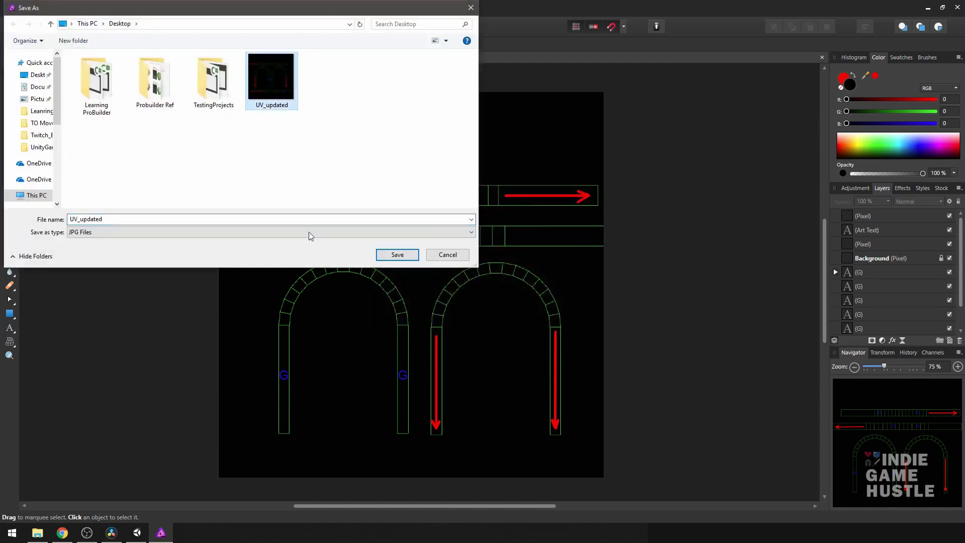
left_click(387, 256)
left_click(512, 302)
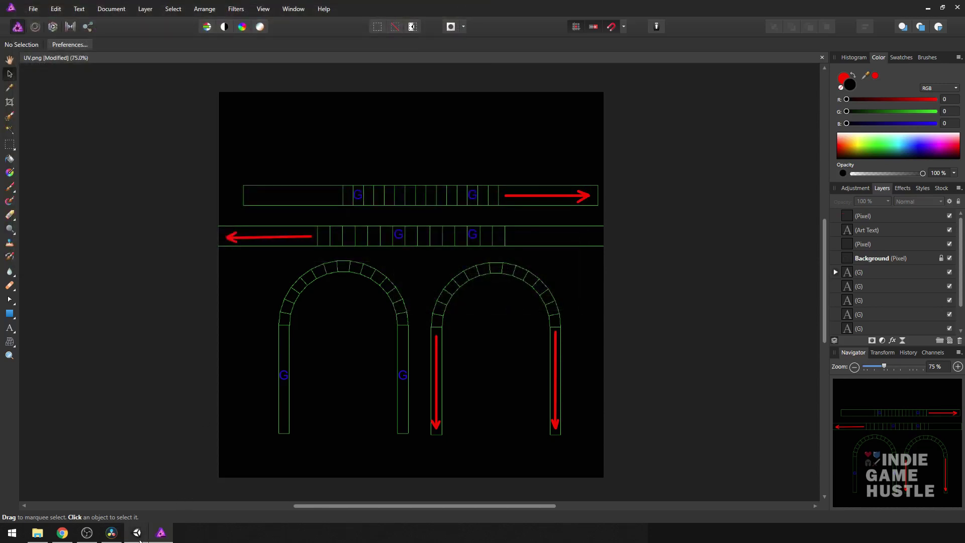
Switch to Unity and move the UV Editor window clear of the arch in the scene
mouse_move(141, 538)
left_click(137, 477)
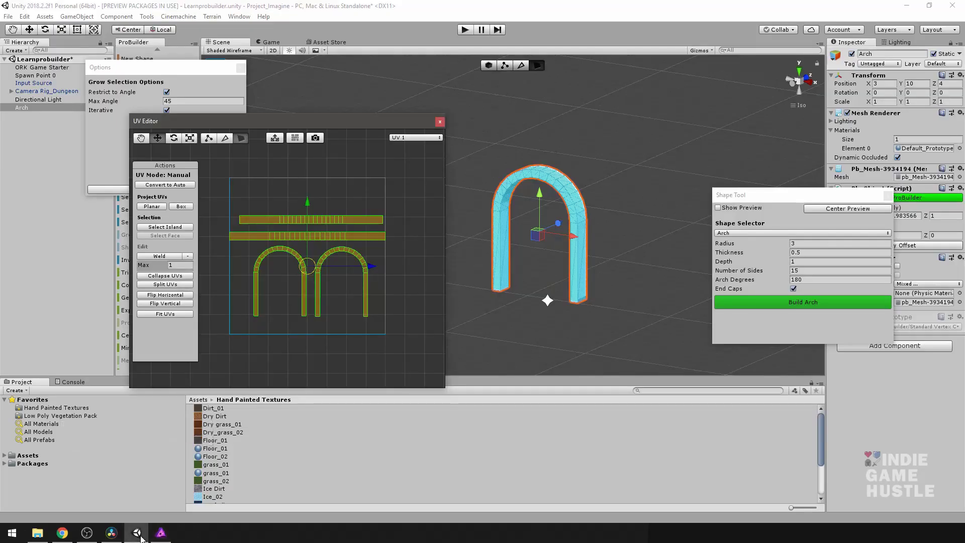
left_click_drag(367, 122, 259, 83)
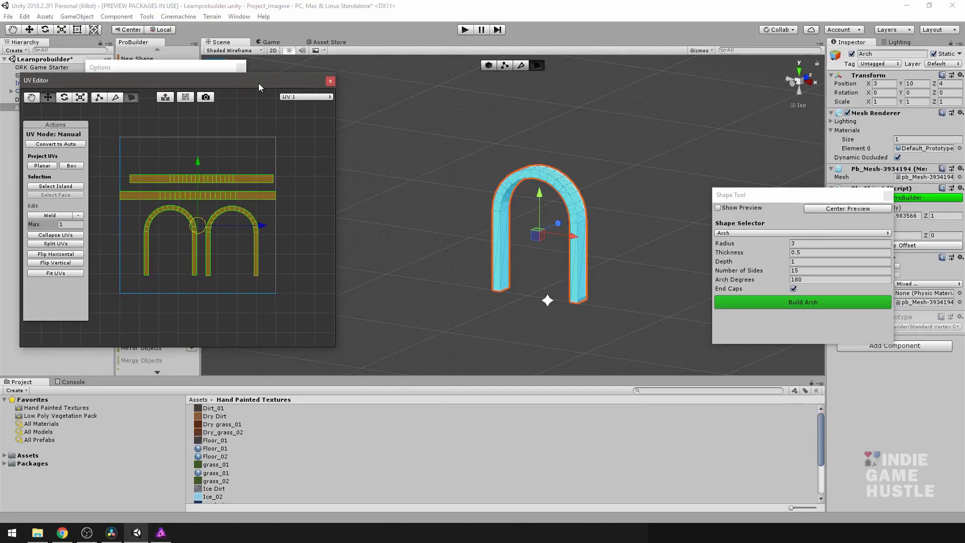
Create a new material named TestUv in the Hand Painted Textures folder
left_click(226, 473)
scroll(259, 466, "down", 3)
scroll(252, 466, "up", 3)
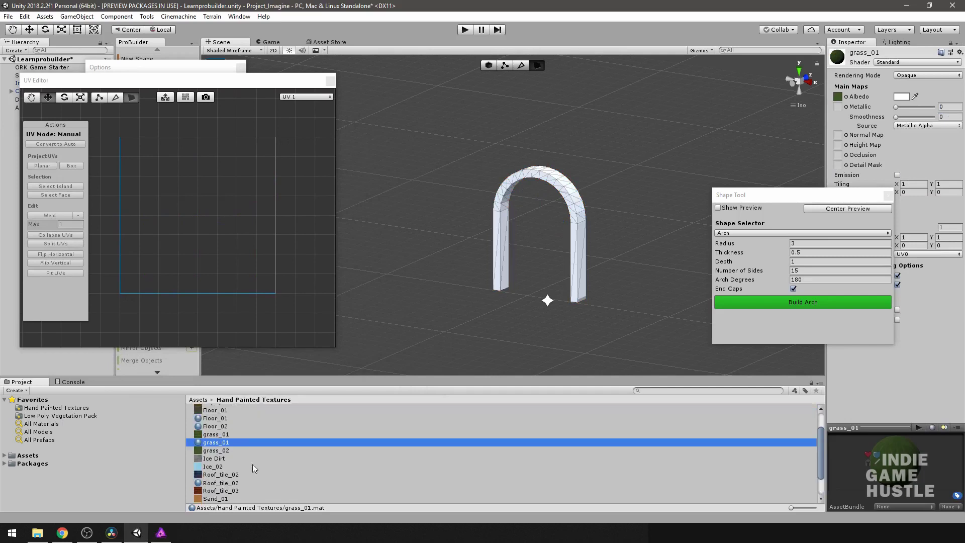
scroll(255, 484, "down", 3)
right_click(263, 474)
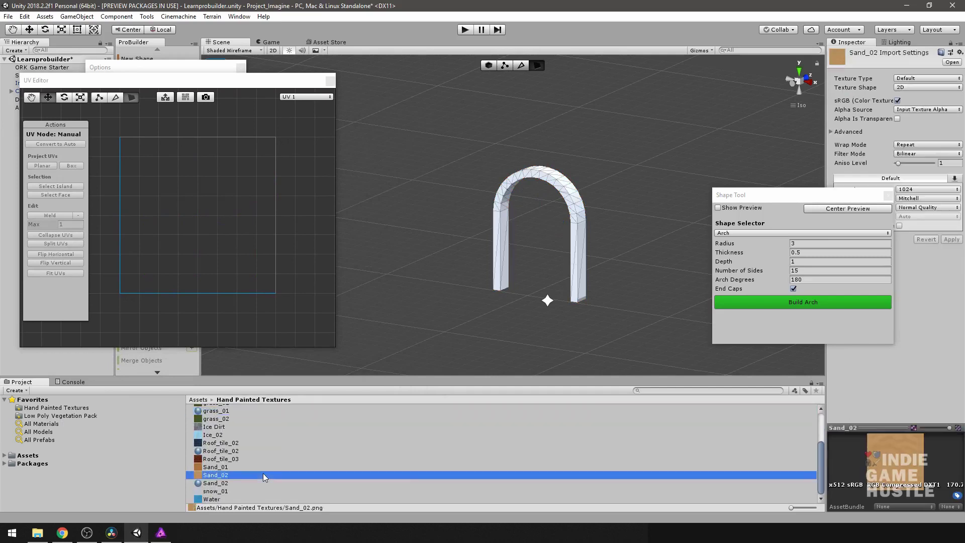
mouse_move(321, 242)
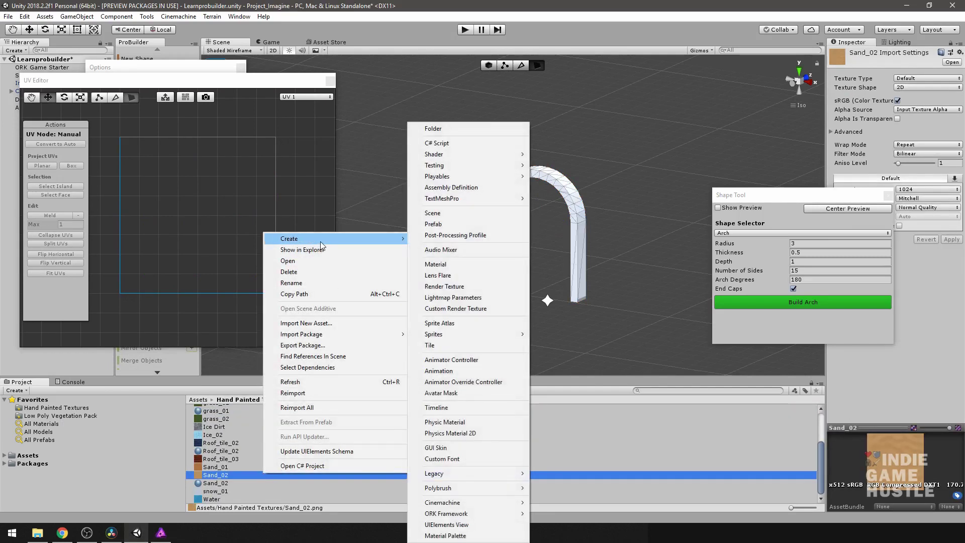
left_click(450, 264)
type("Test")
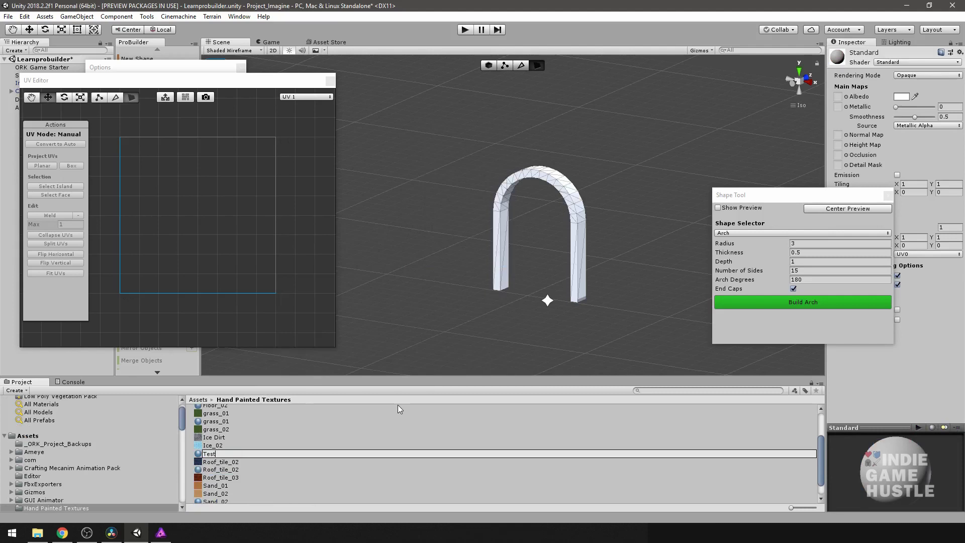
type("Uv")
key("Return")
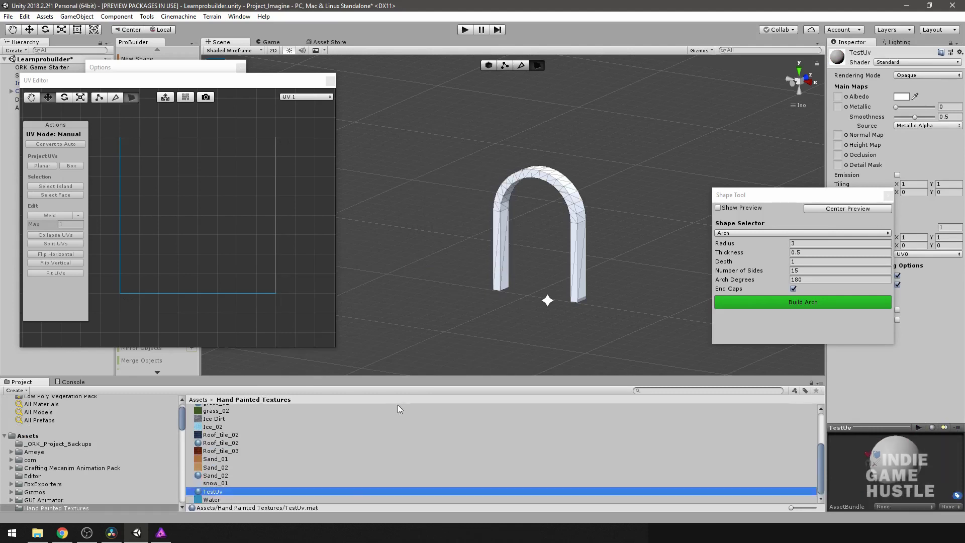
Import the UV_updated image from the Desktop into the Hand Painted Textures folder
left_click(45, 18)
left_click(73, 118)
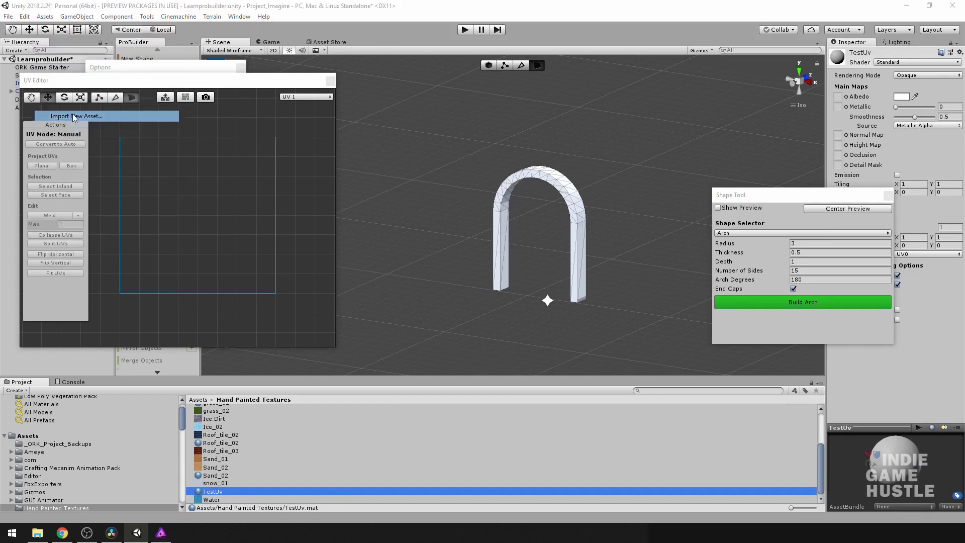
left_click(435, 201)
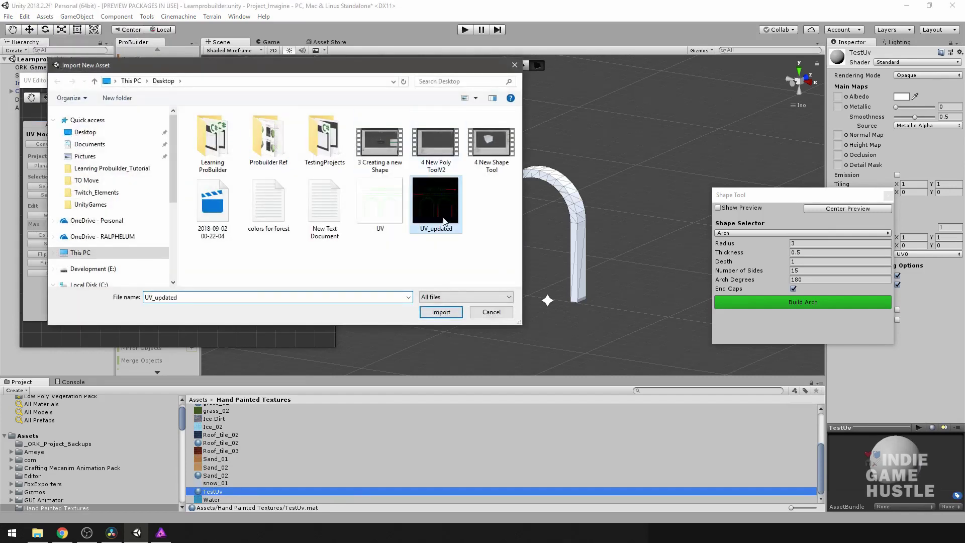
left_click(440, 312)
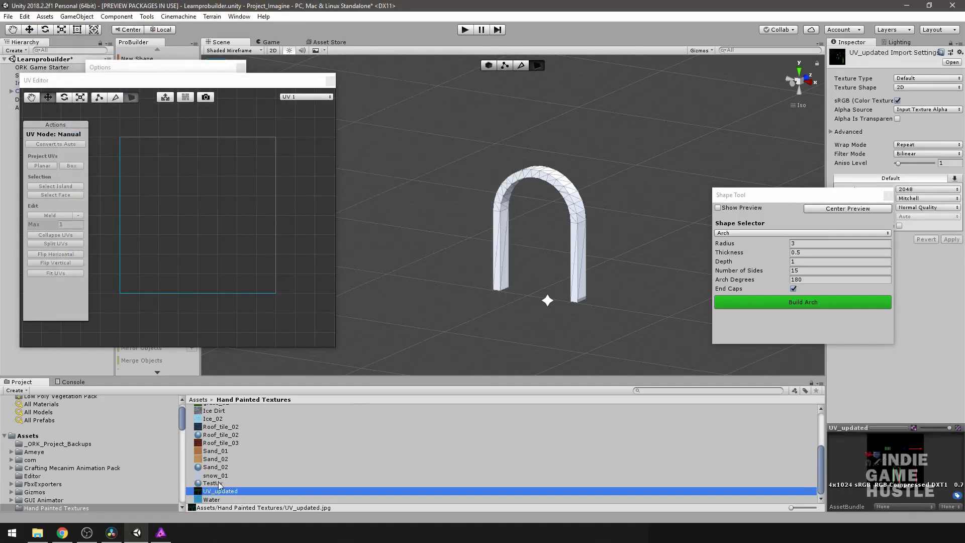
Assign the UV_updated texture as the TestUv material's Albedo map and inspect it in an enlarged material preview
left_click(215, 485)
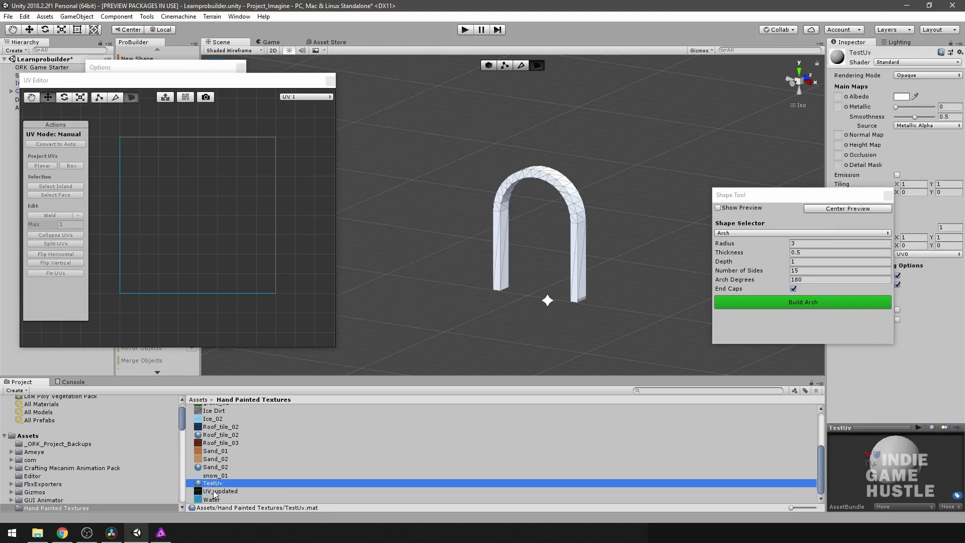
left_click_drag(214, 494, 840, 99)
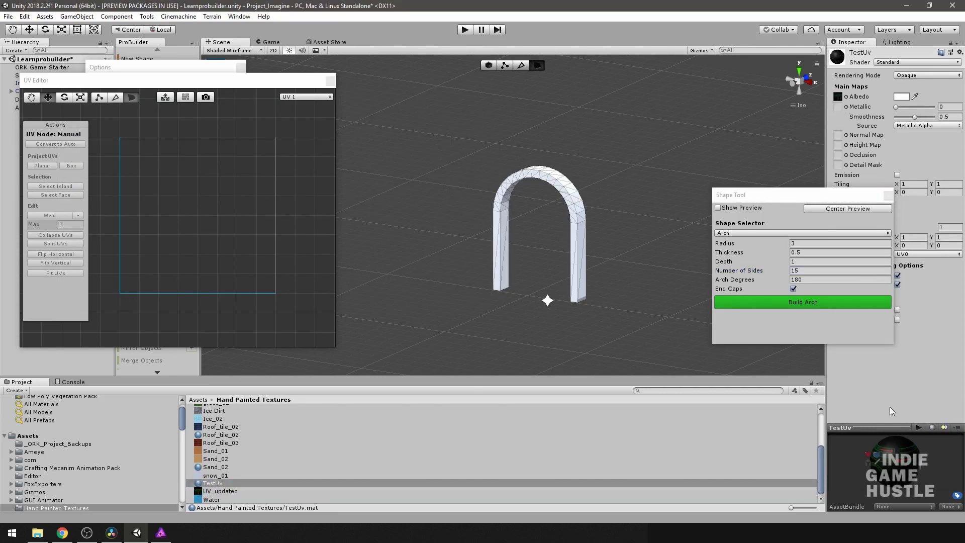
left_click_drag(893, 428, 893, 343)
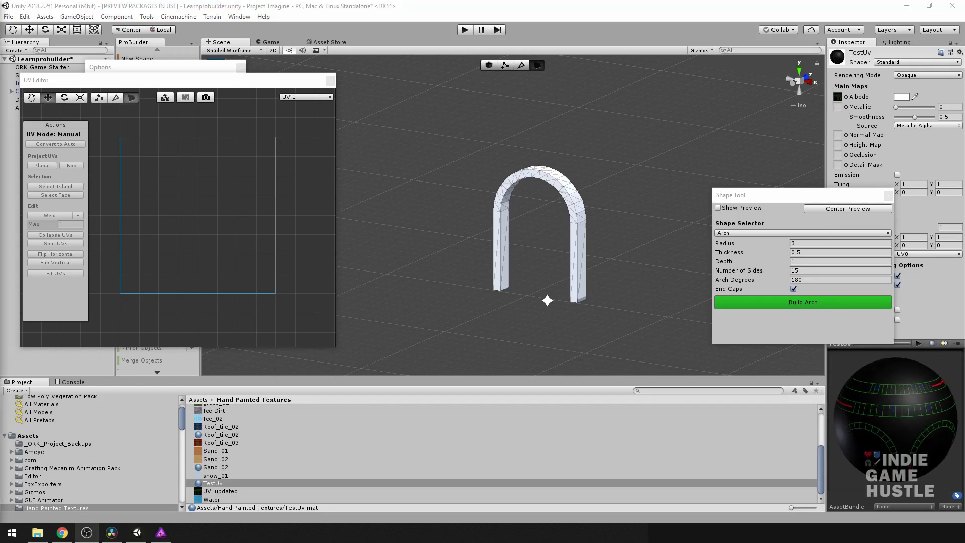
left_click(899, 442)
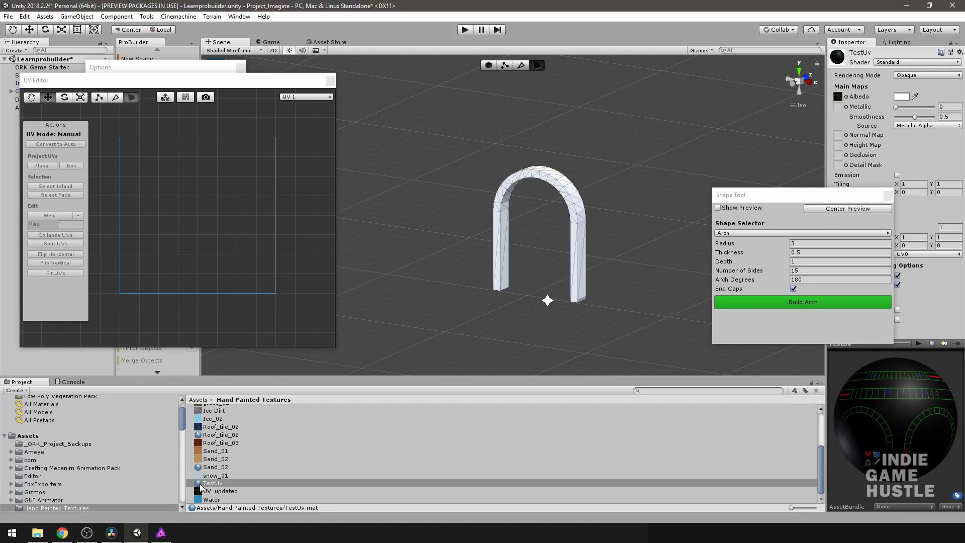
Apply the TestUv material to the arch in the scene, and select and frame the arch
left_click_drag(198, 487, 502, 230)
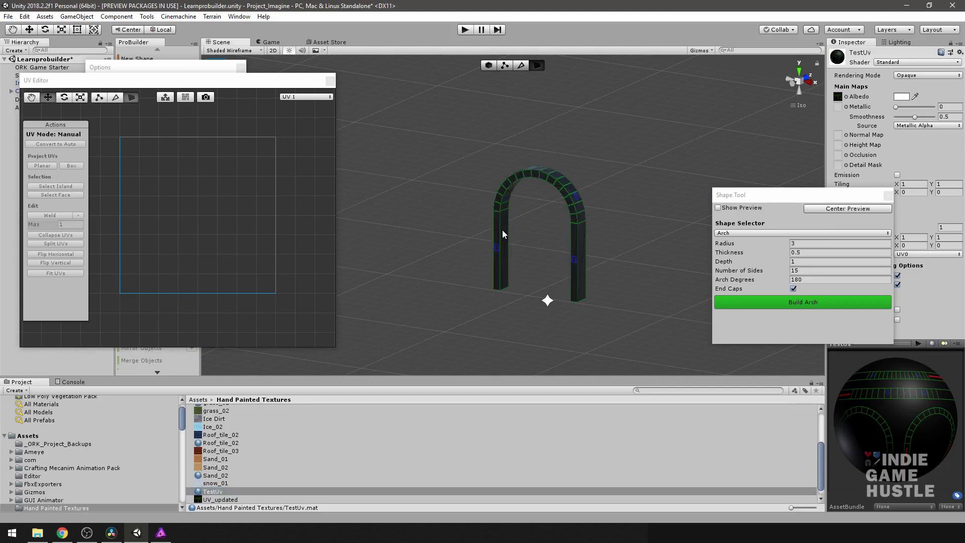
left_click(495, 229)
key("f")
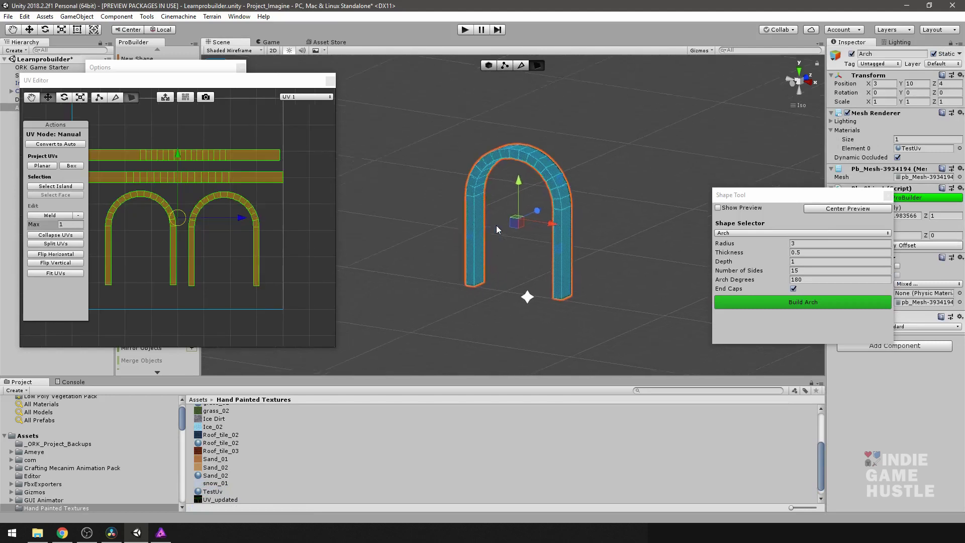
Move the UV Editor window clear of the arch and examine the arrow directions on the arch's legs from several angles
left_click_drag(225, 80, 274, 163)
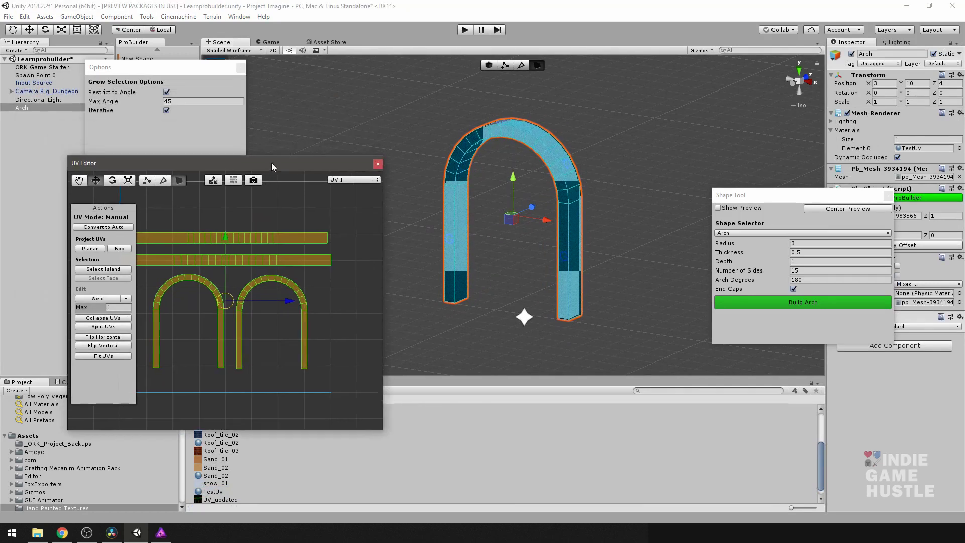
left_click(403, 168)
left_click_drag(610, 248, 522, 244, "alt")
scroll(512, 216, "up", 10)
left_click(445, 238)
scroll(257, 285, "up", 4)
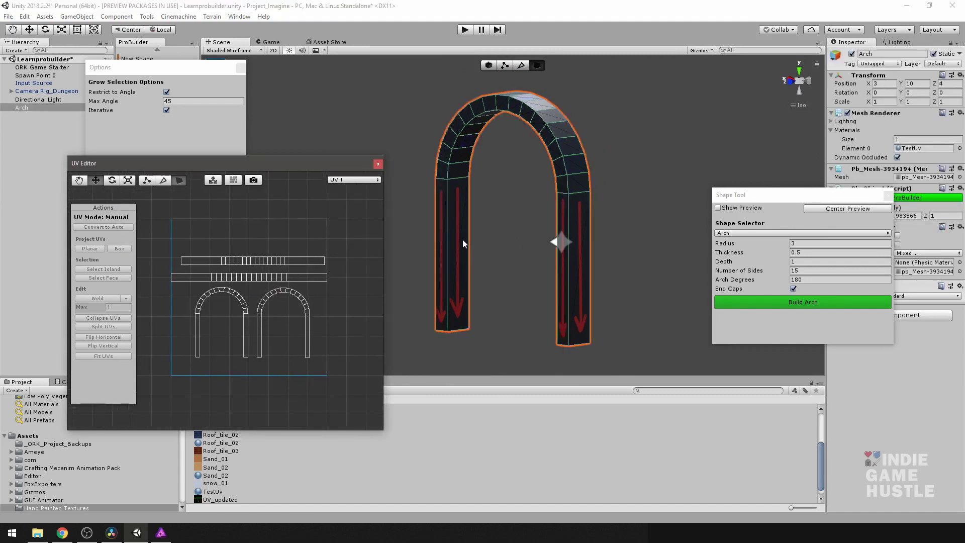
left_click_drag(462, 239, 421, 244, "alt")
left_click_drag(500, 213, 639, 217, "alt")
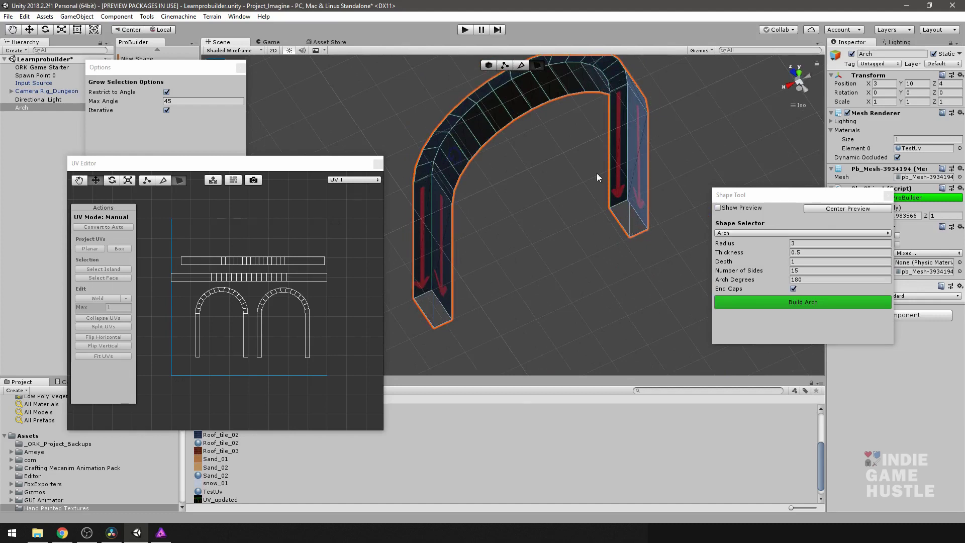
left_click_drag(598, 177, 537, 220, "alt")
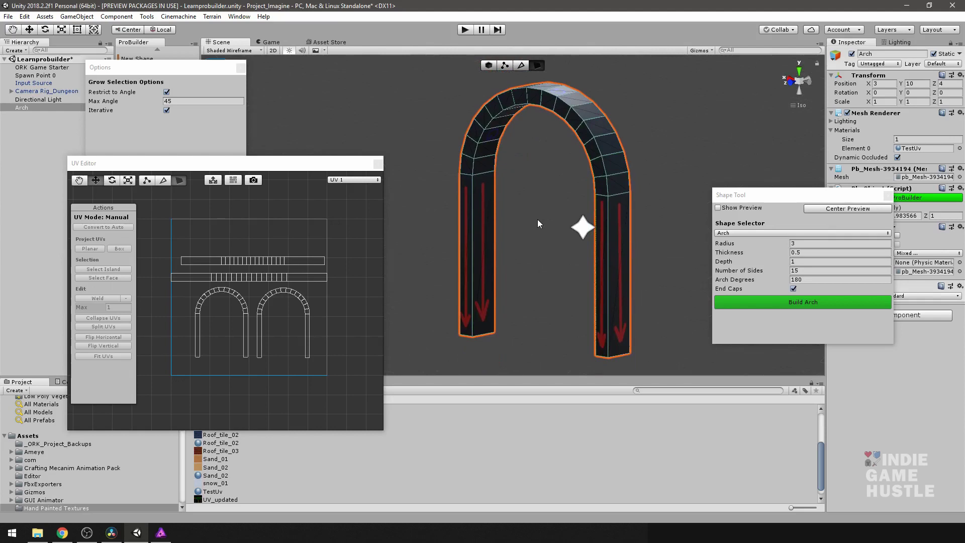
Deselect the arch to inspect its texture without the selection highlight, and reposition the UV Editor window beside it
left_click(520, 243)
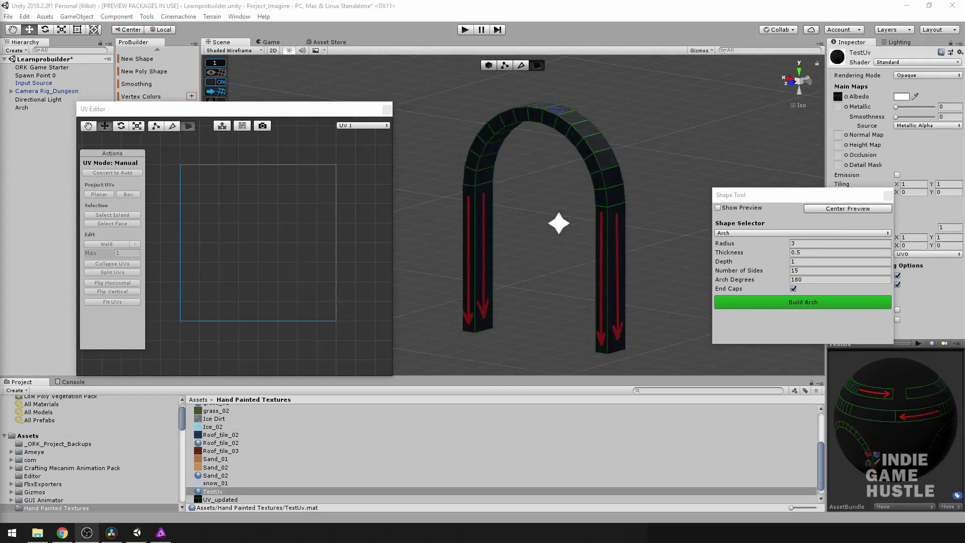
scroll(418, 244, "down", 1)
scroll(514, 231, "up", 3)
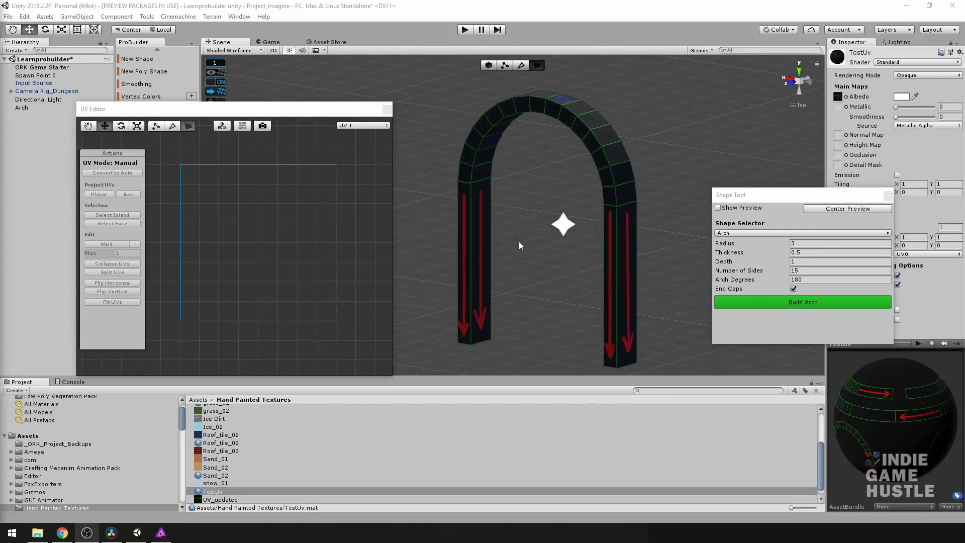
middle_click_drag(520, 244, 506, 249)
mouse_move(507, 249)
left_mouse_down("alt")
mouse_move(422, 239)
mouse_move(516, 246)
left_mouse_up("alt")
left_click_drag(272, 110, 289, 99)
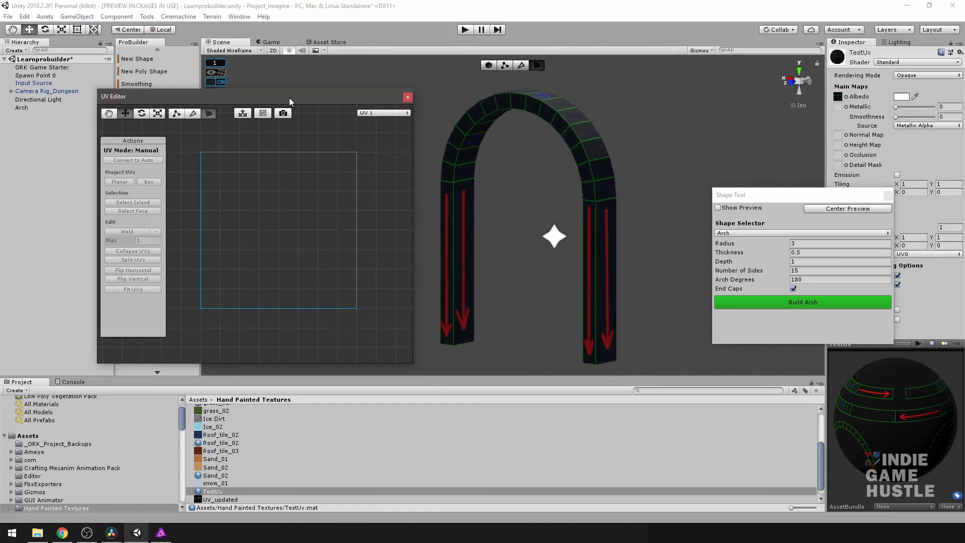